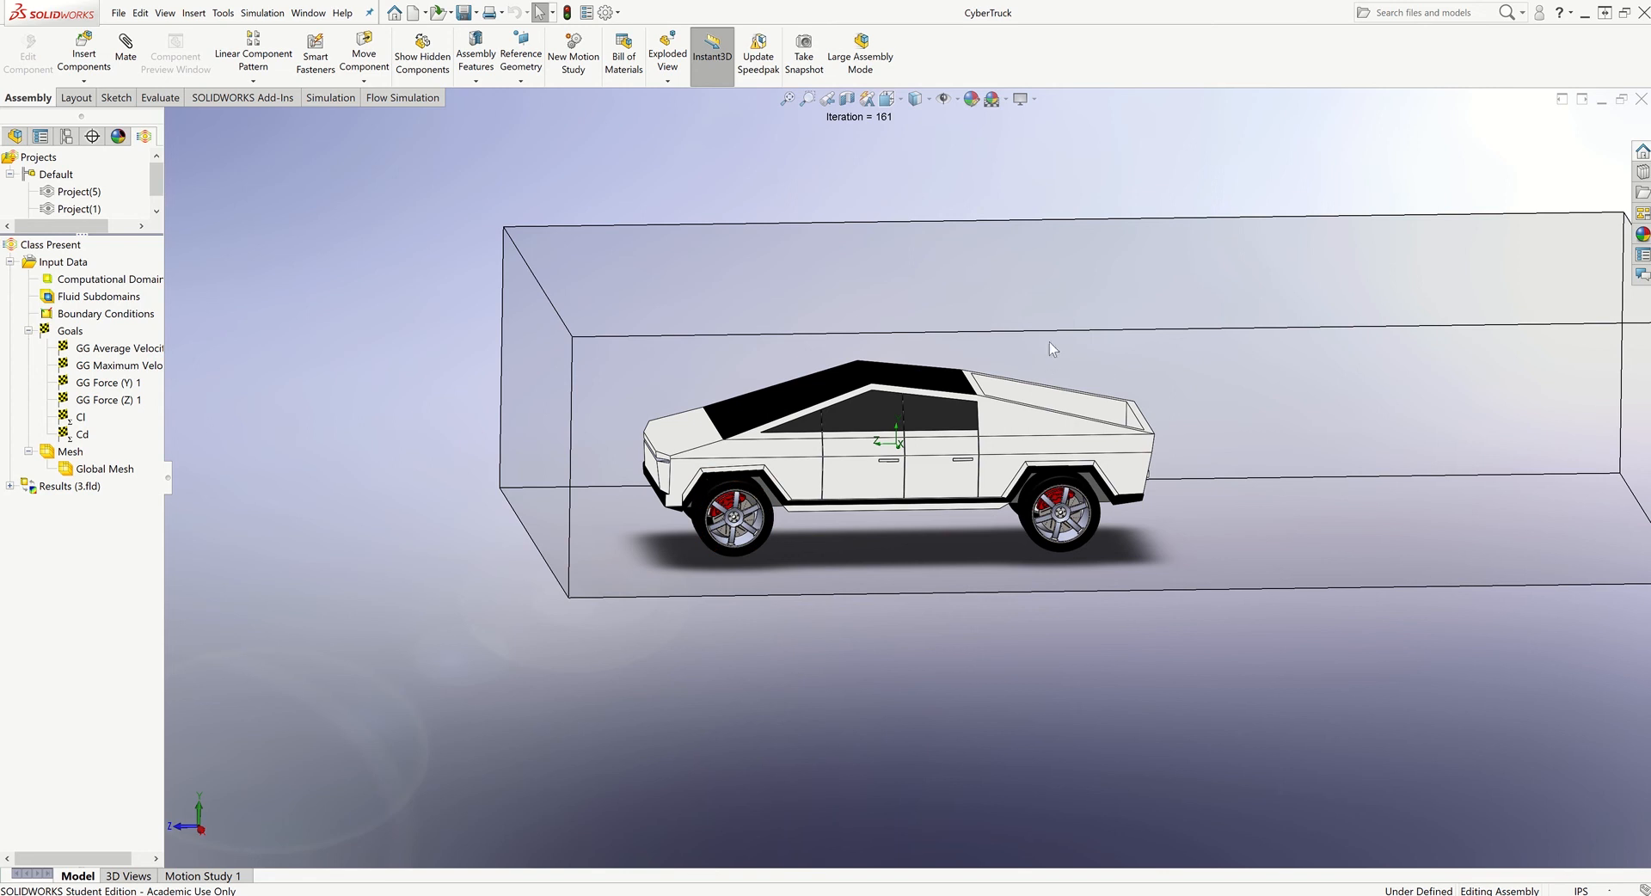
- Check the add-ins list for SOLIDWORKS Flow Simulation 2019 and close it without changes
left_click(618, 13)
left_click(697, 69)
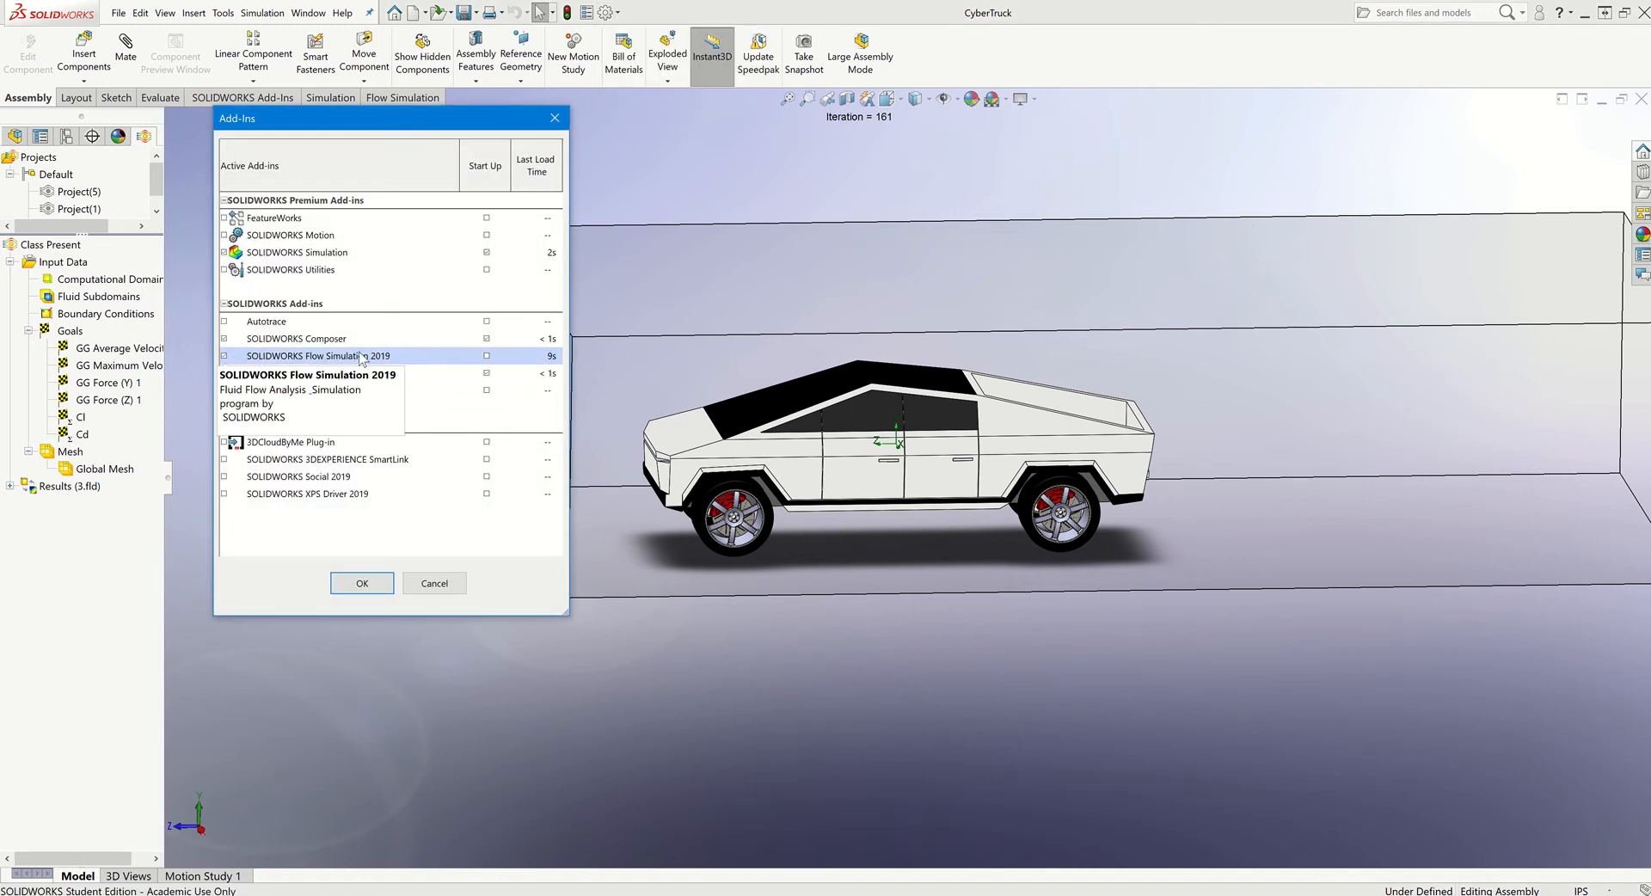
left_click(554, 117)
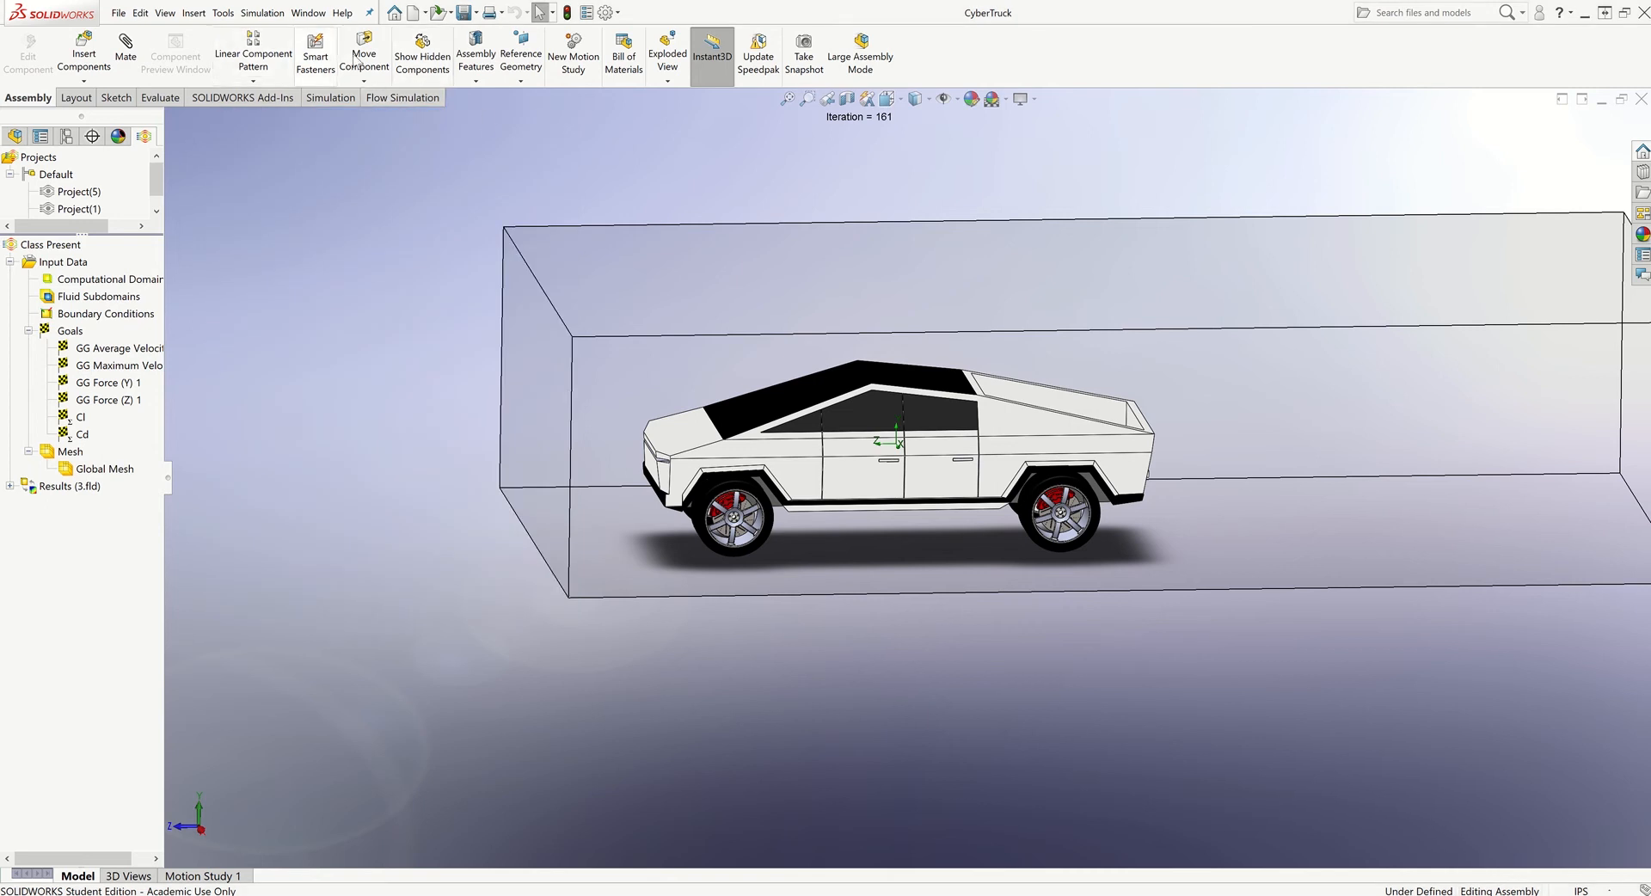
- Start a Flow Simulation wizard project named "class pres" and choose the USA unit system
left_click(397, 98)
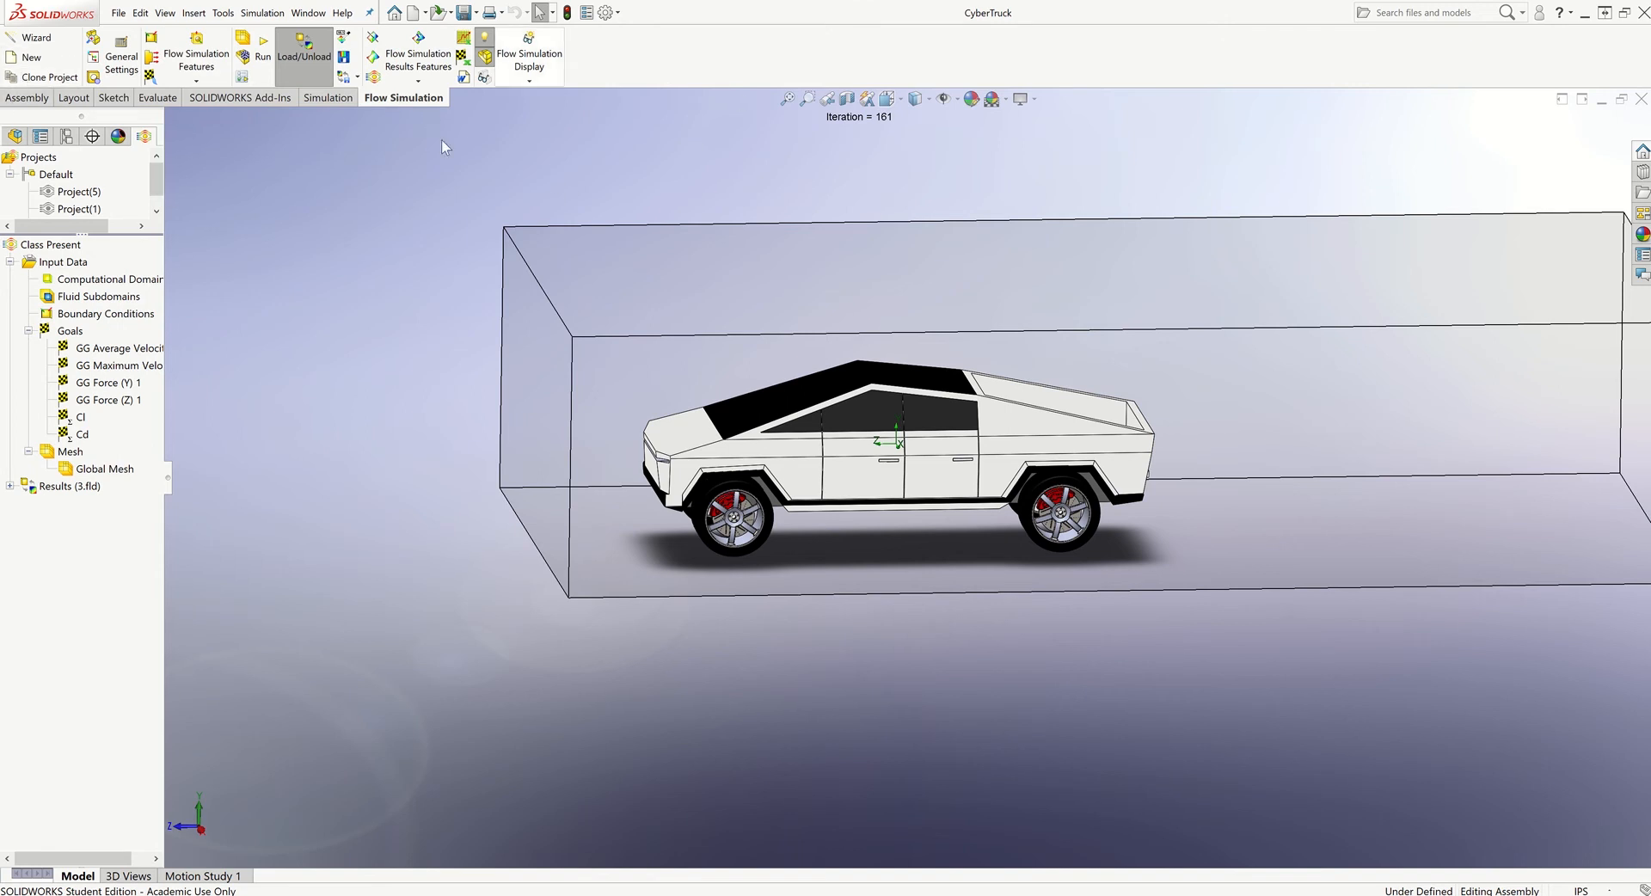
left_click(32, 38)
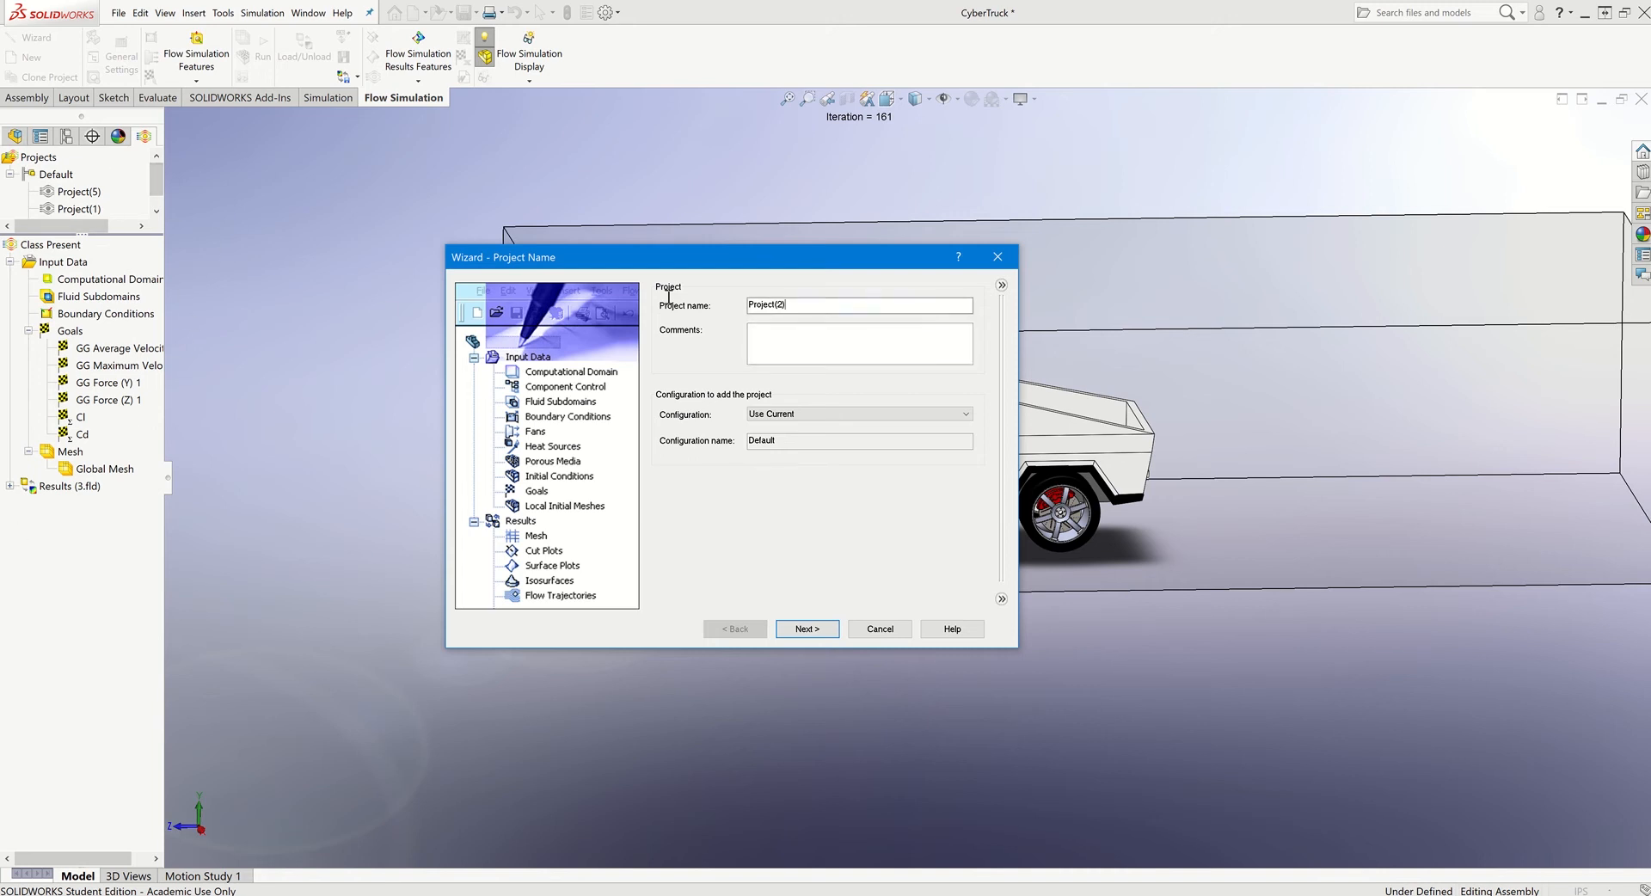
double_click(856, 307)
type("class pres")
left_click(813, 629)
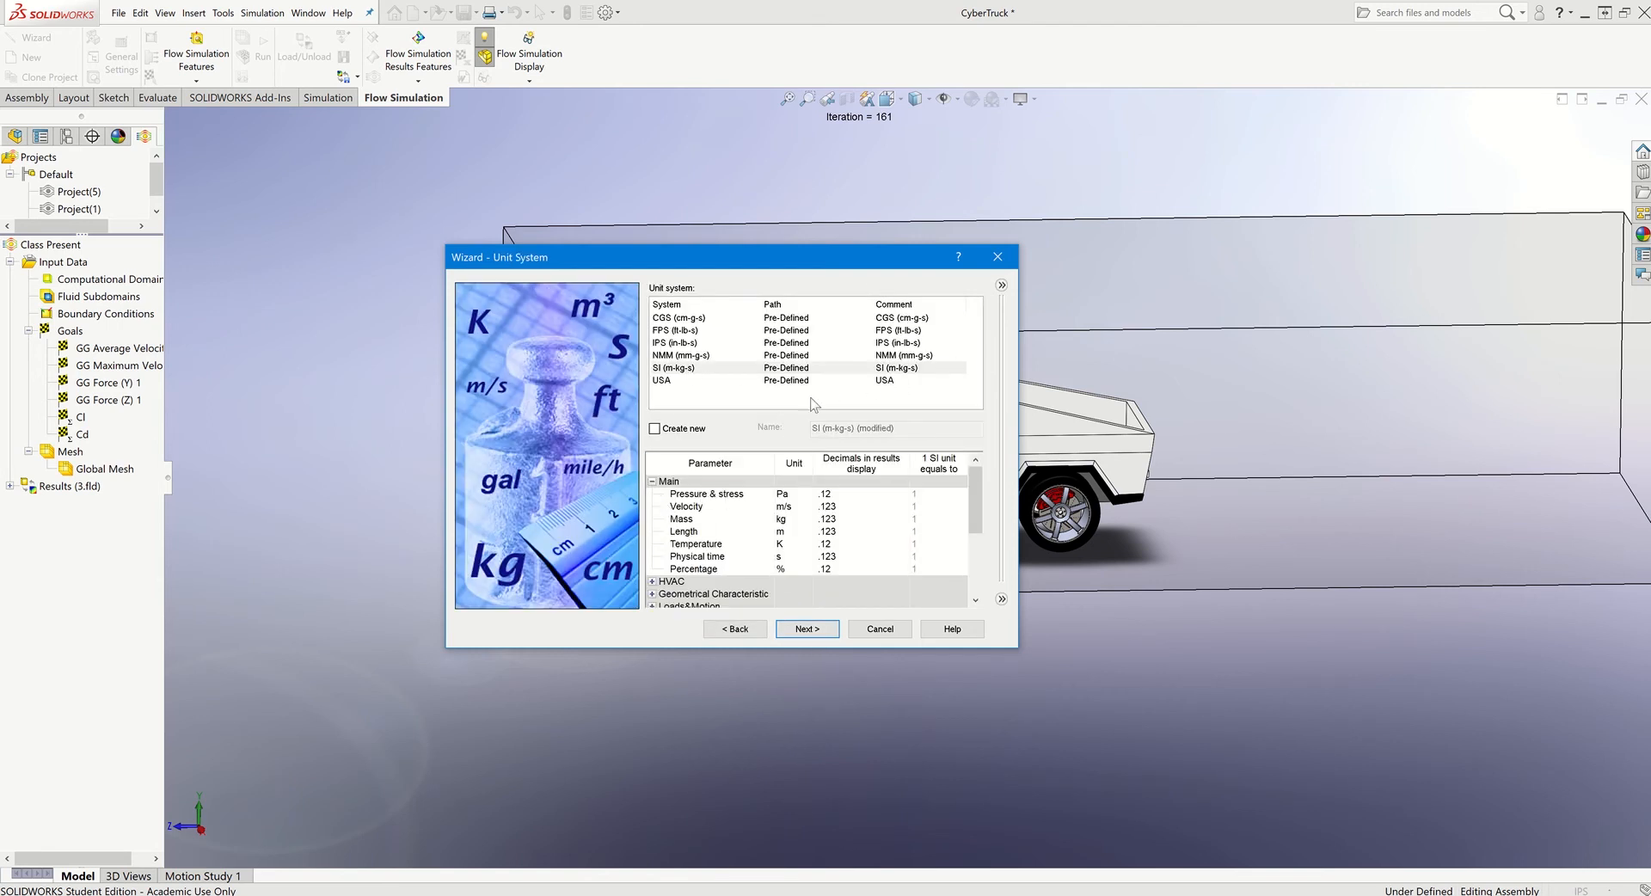
left_click(678, 381)
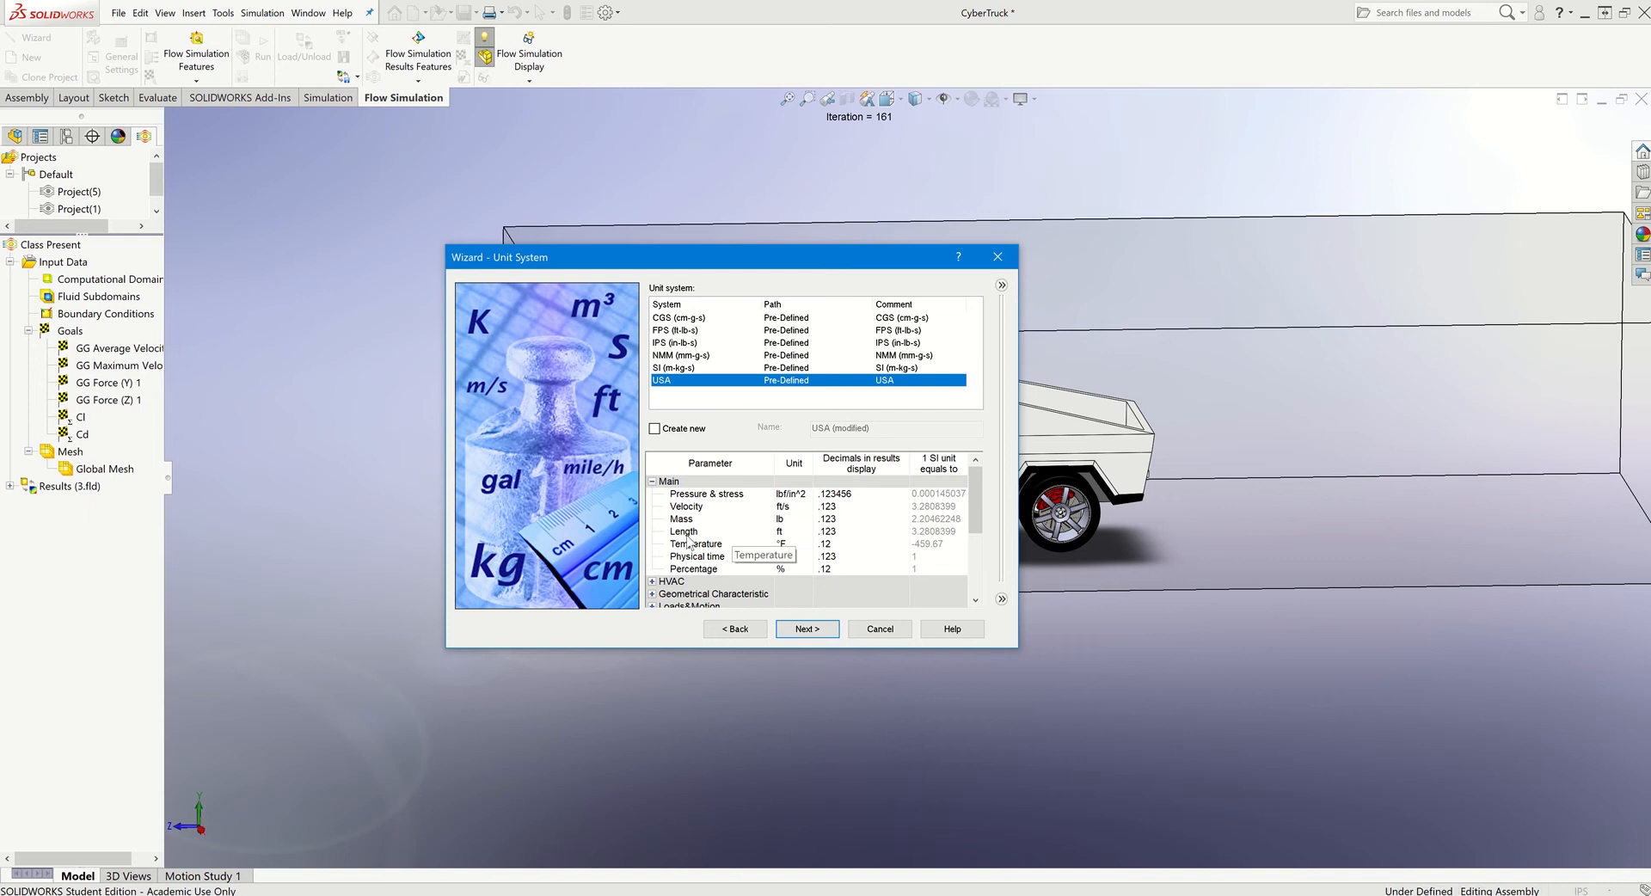
left_click(823, 633)
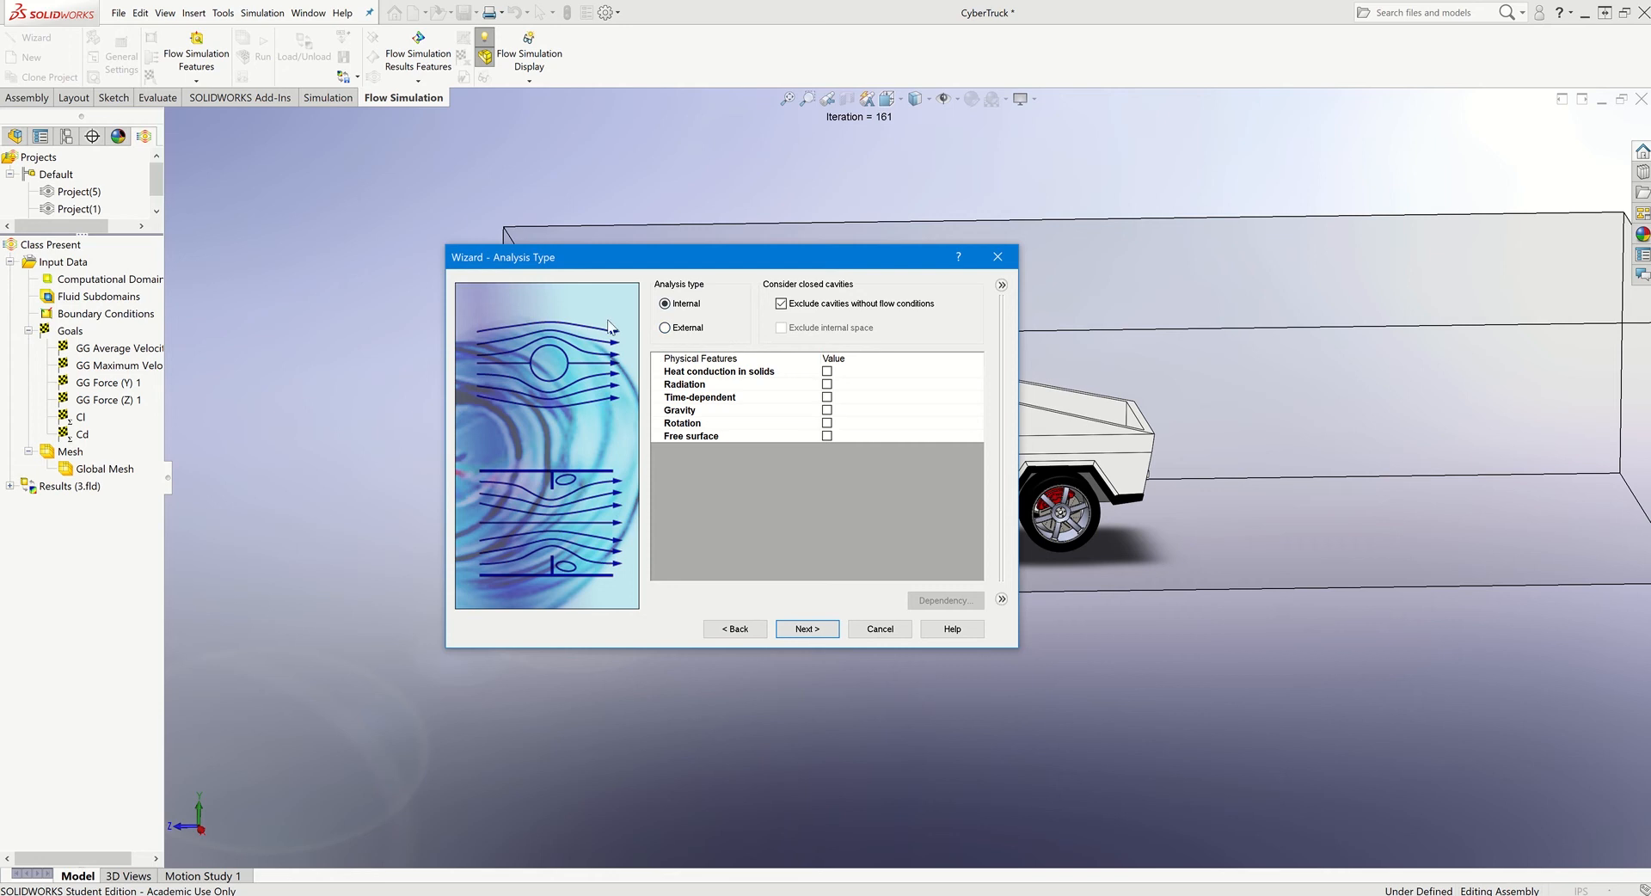
- Set the analysis type to External and enable Gravity as a physical feature
left_click(665, 327)
left_click_drag(631, 266, 344, 270)
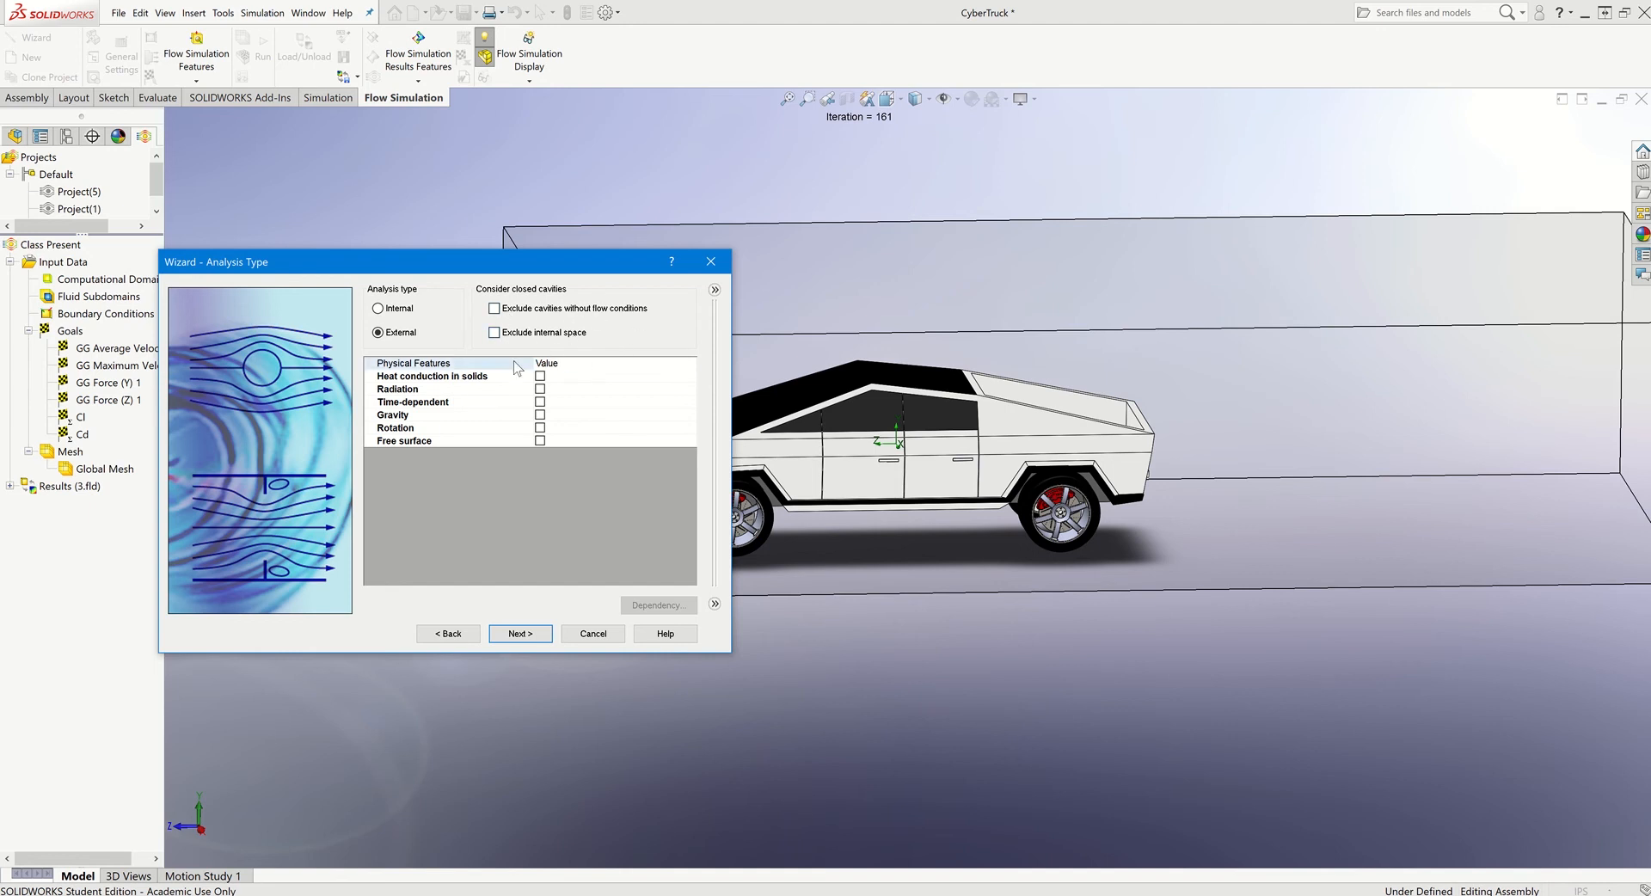
left_click(541, 415)
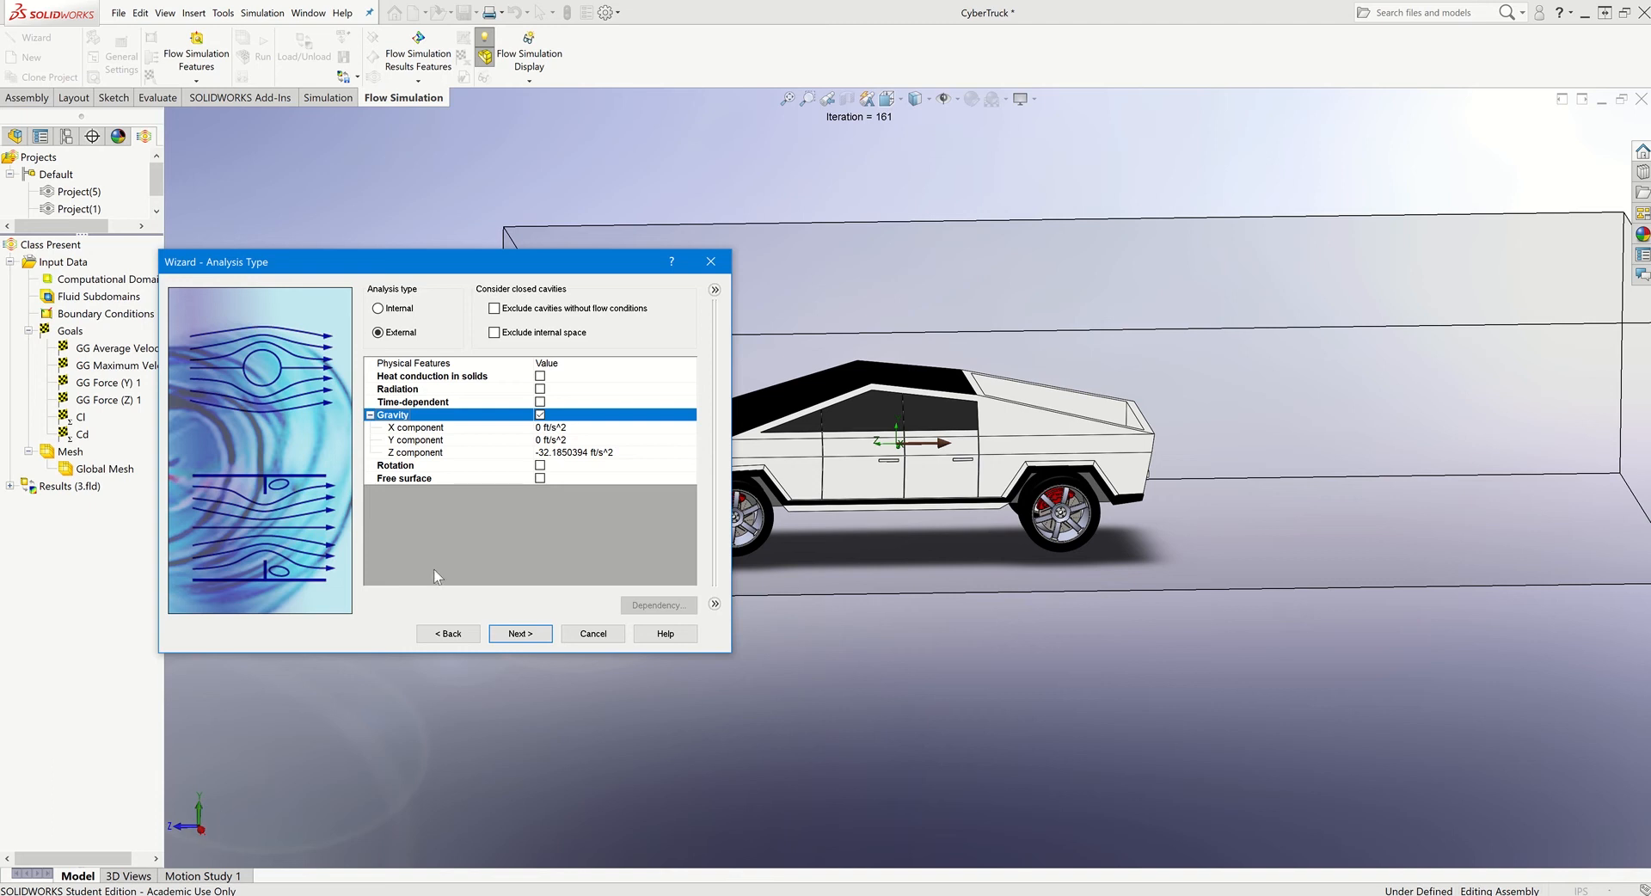
- Set the gravity Z component to 0 and the Y component to -32.1850394 ft/s^2, and accept the analysis settings
left_click(551, 456)
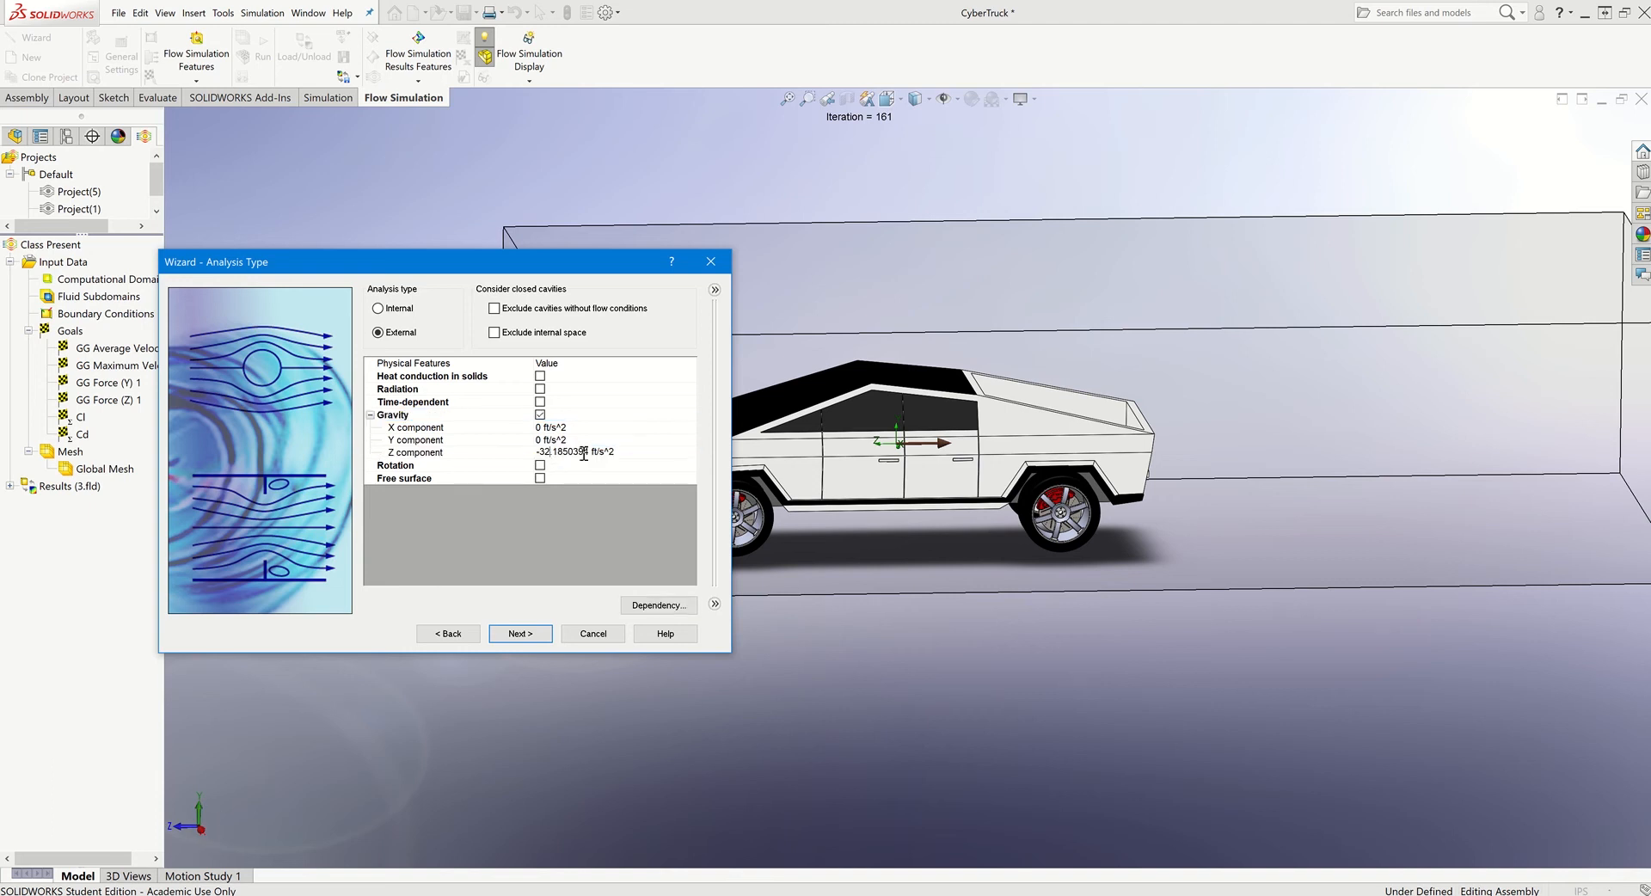
left_click_drag(590, 452, 468, 446)
type("0")
left_click(543, 440)
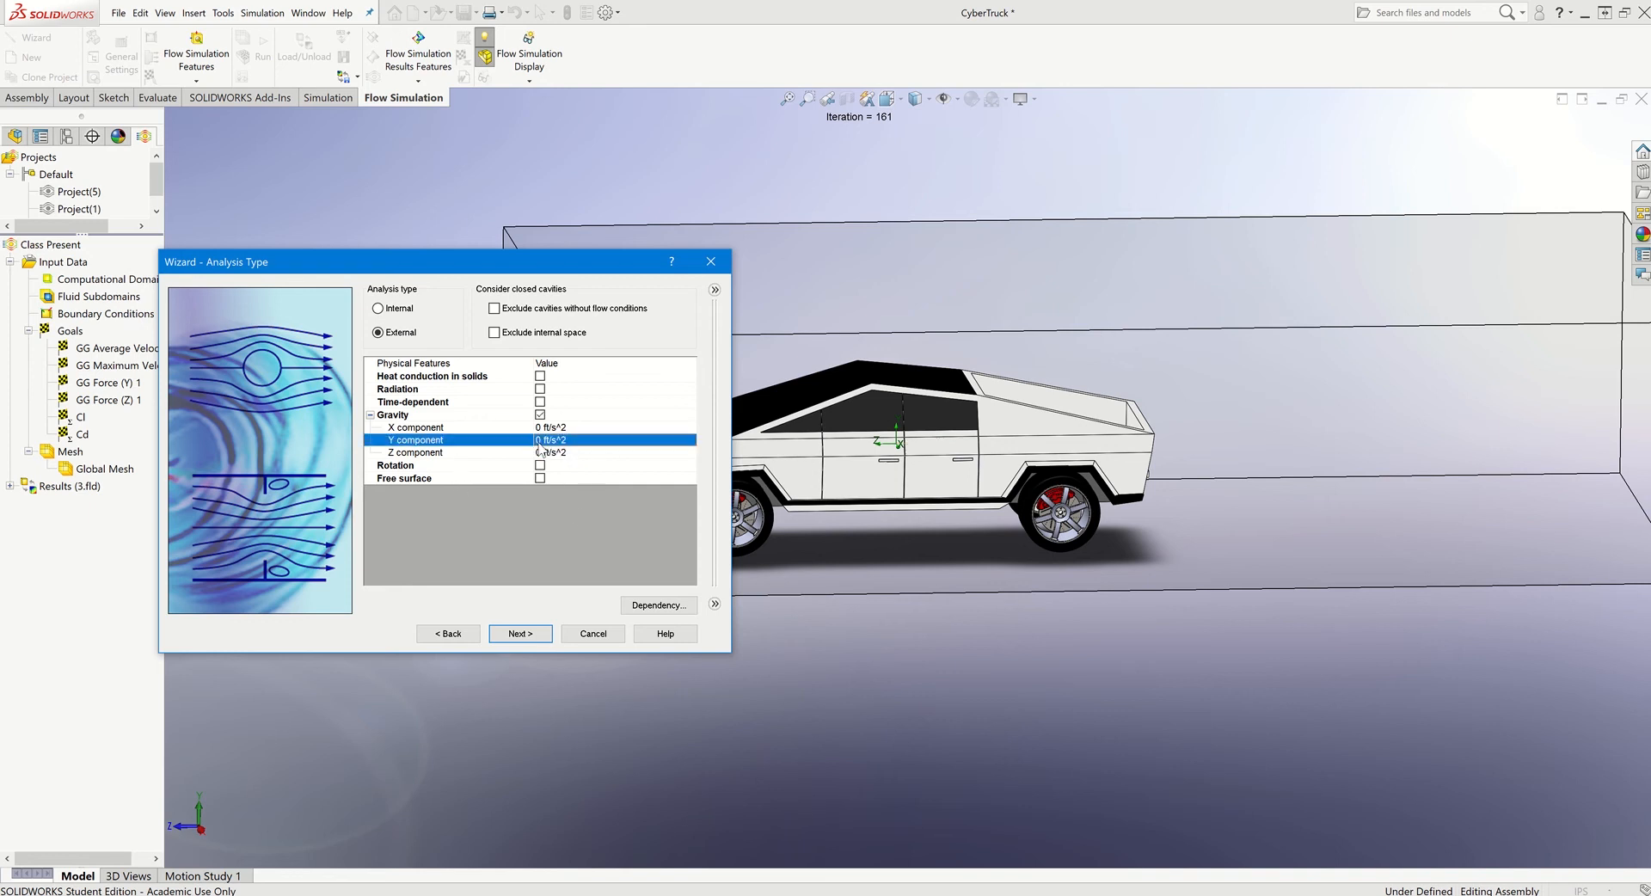
left_click(540, 441)
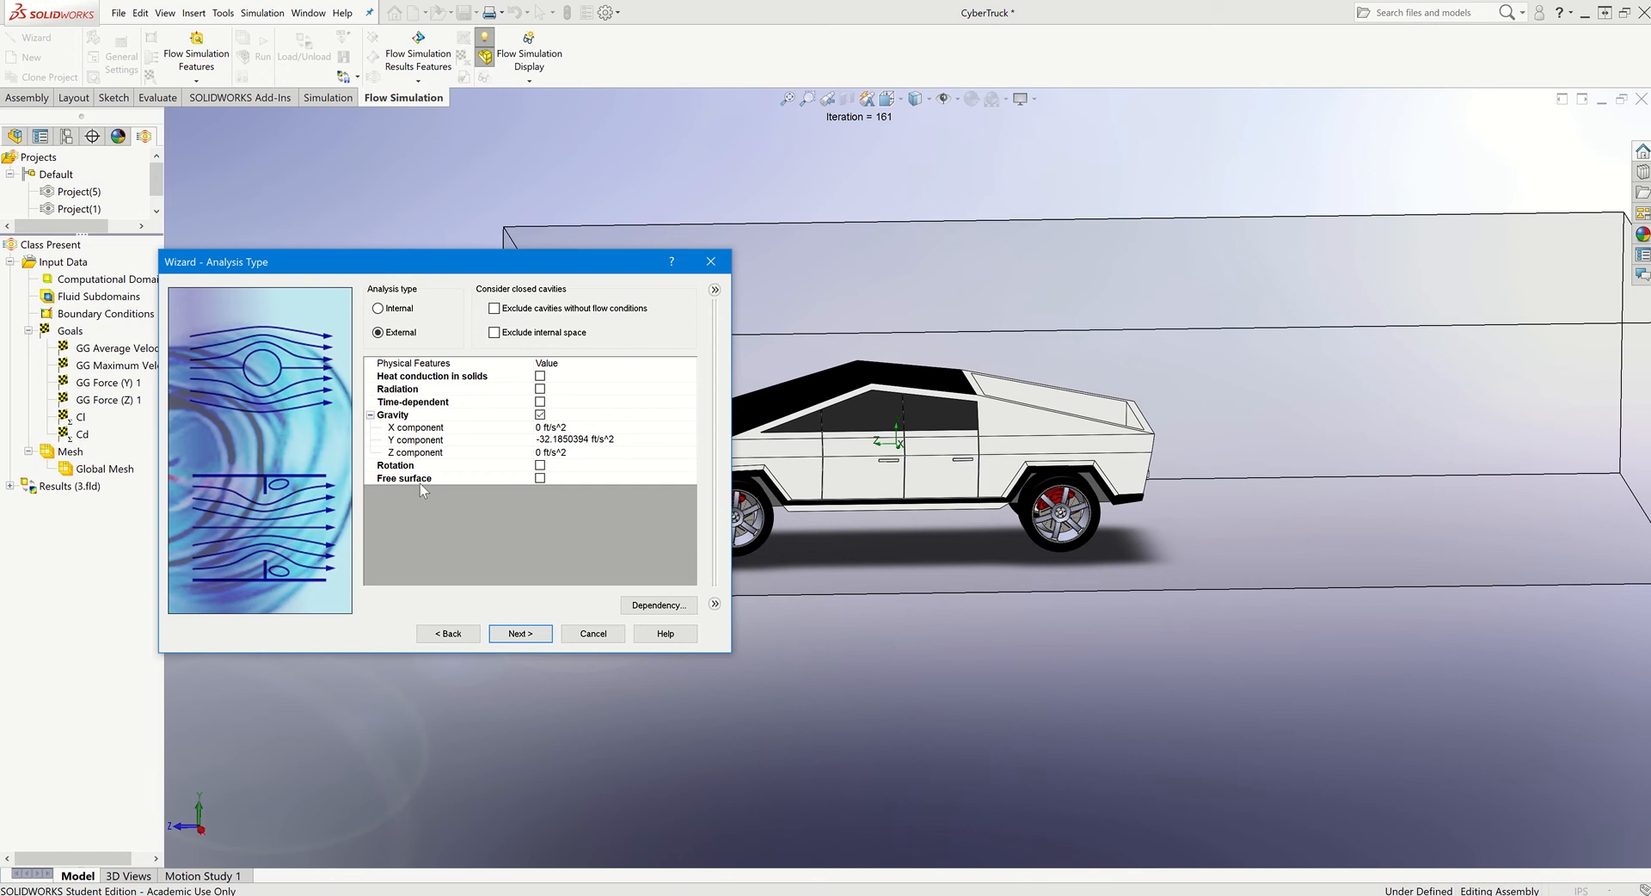
left_click(517, 638)
left_click(515, 634)
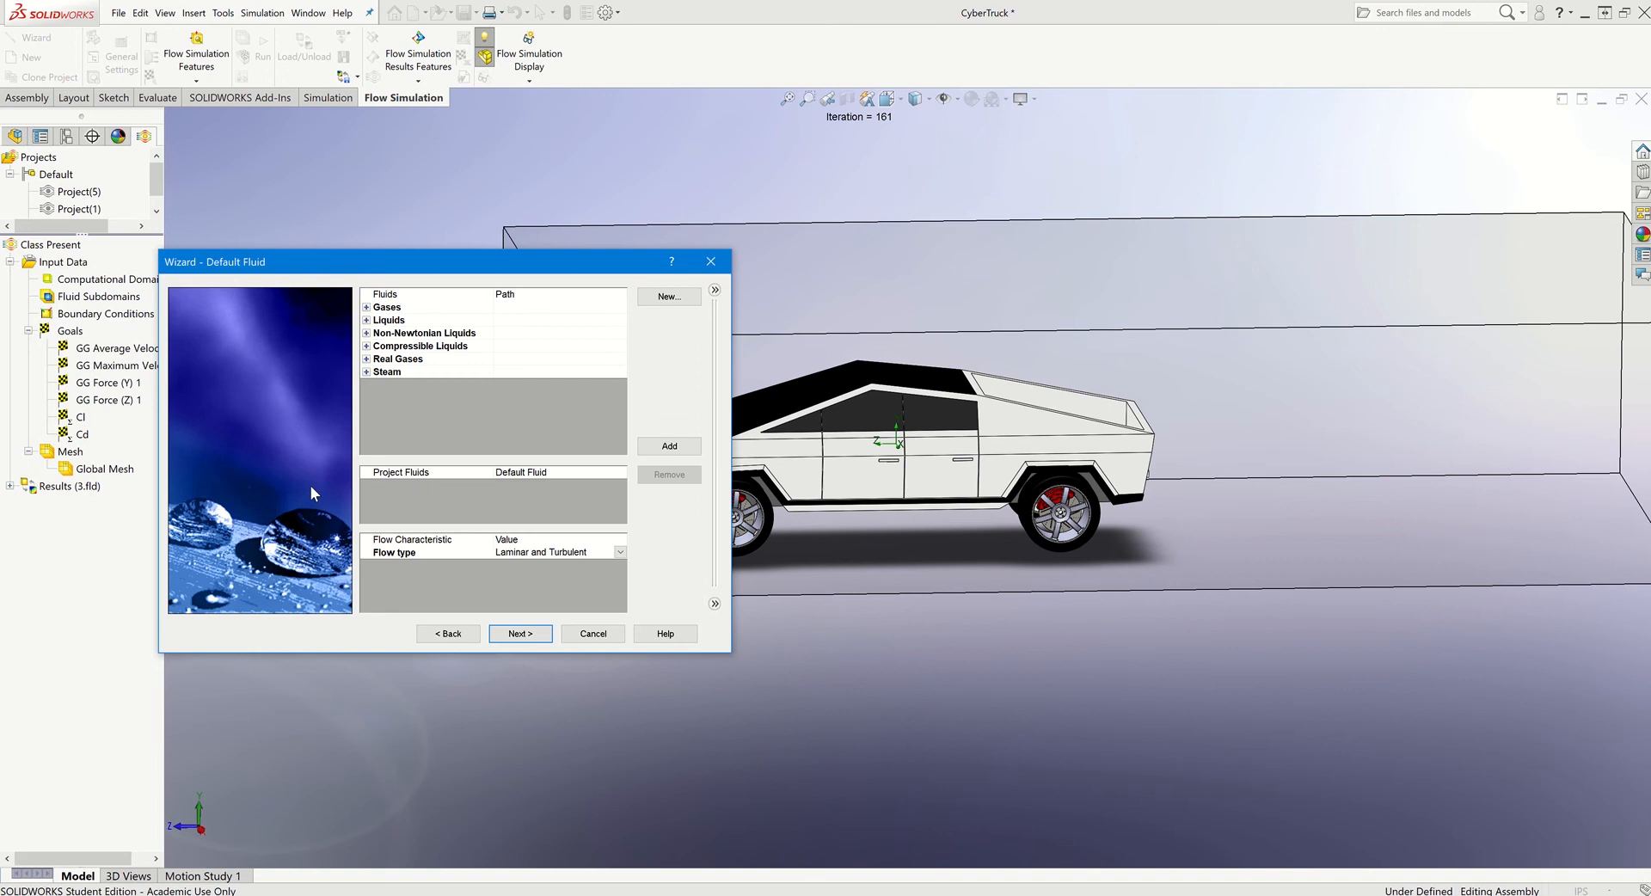
- Add the pre-defined gas Air as the default project fluid, keeping the Laminar and Turbulent flow type
left_click(371, 310)
scroll(404, 361, "down", 5)
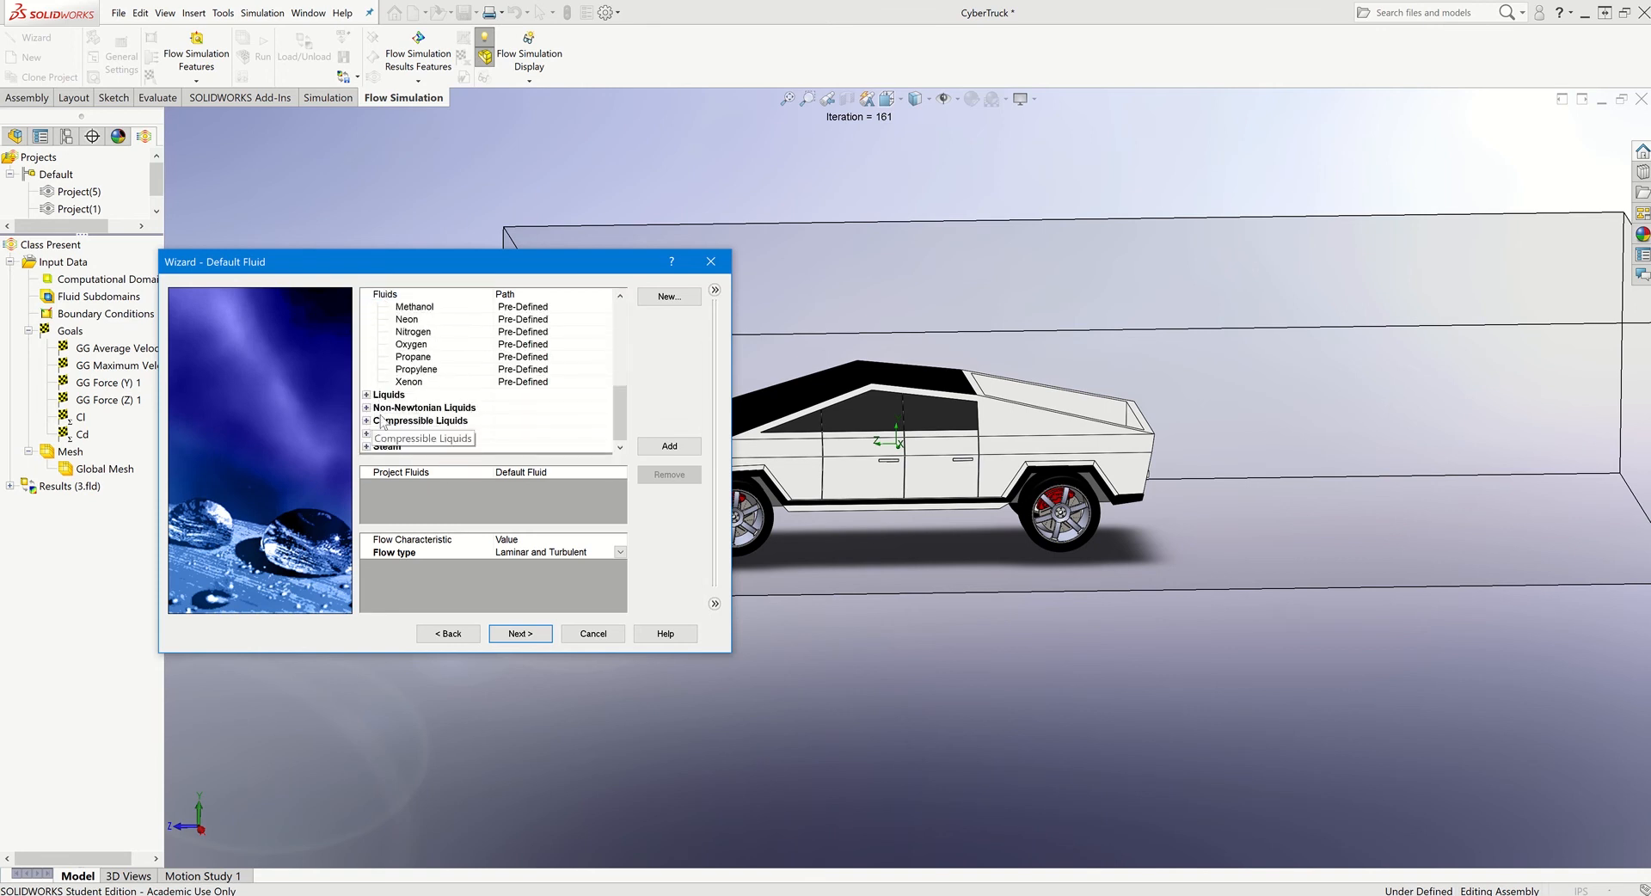
scroll(406, 389, "up", 2)
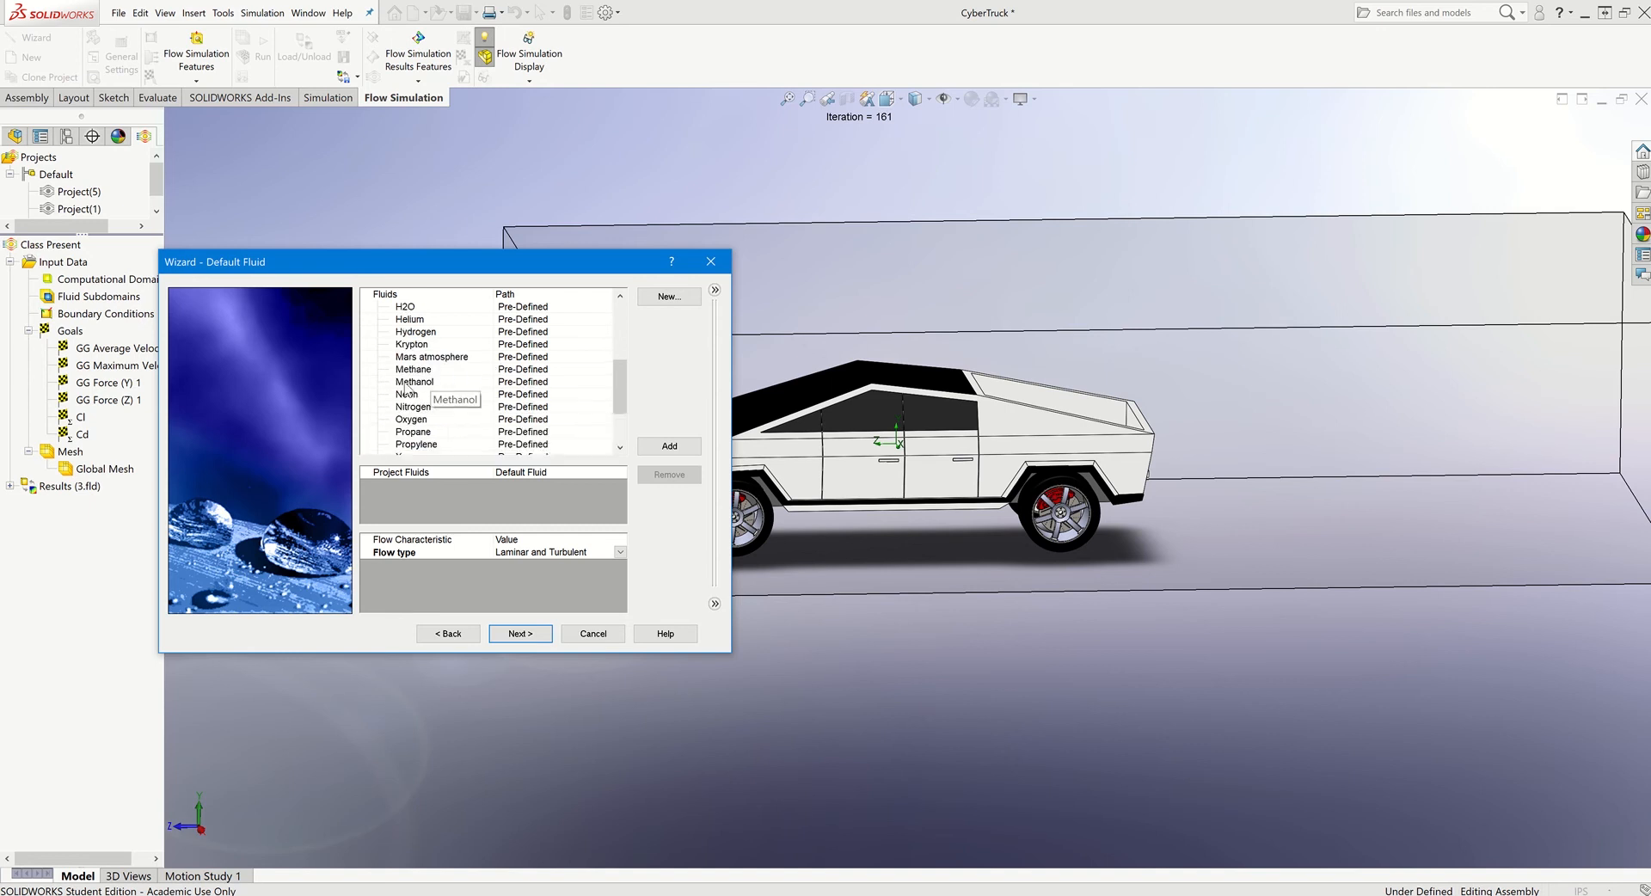
scroll(404, 383, "up", 5)
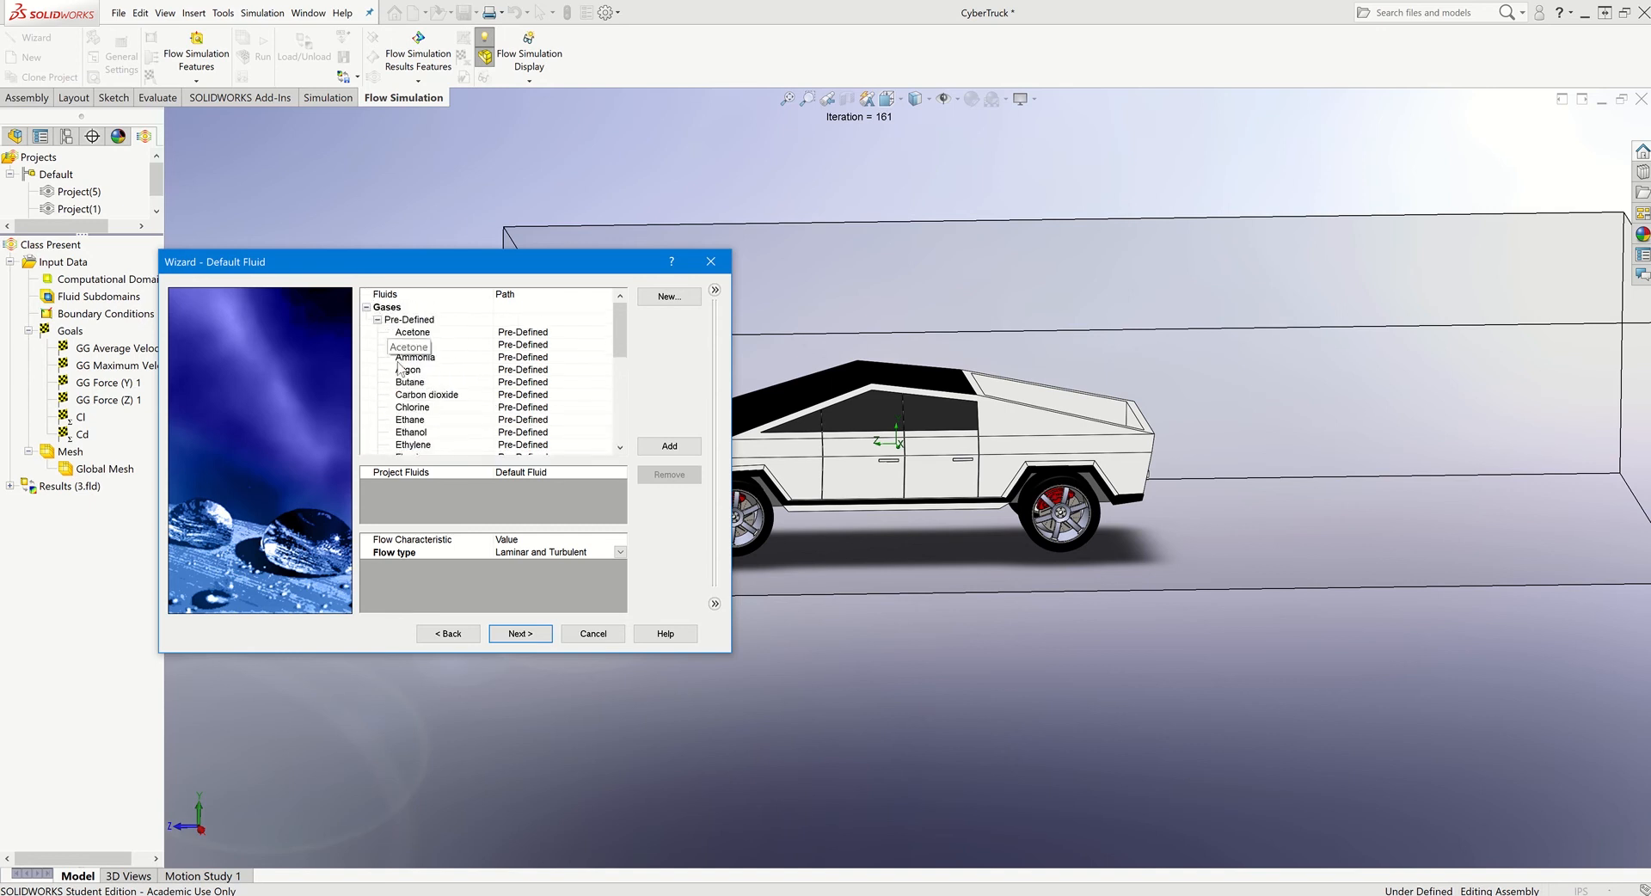
left_click(410, 345)
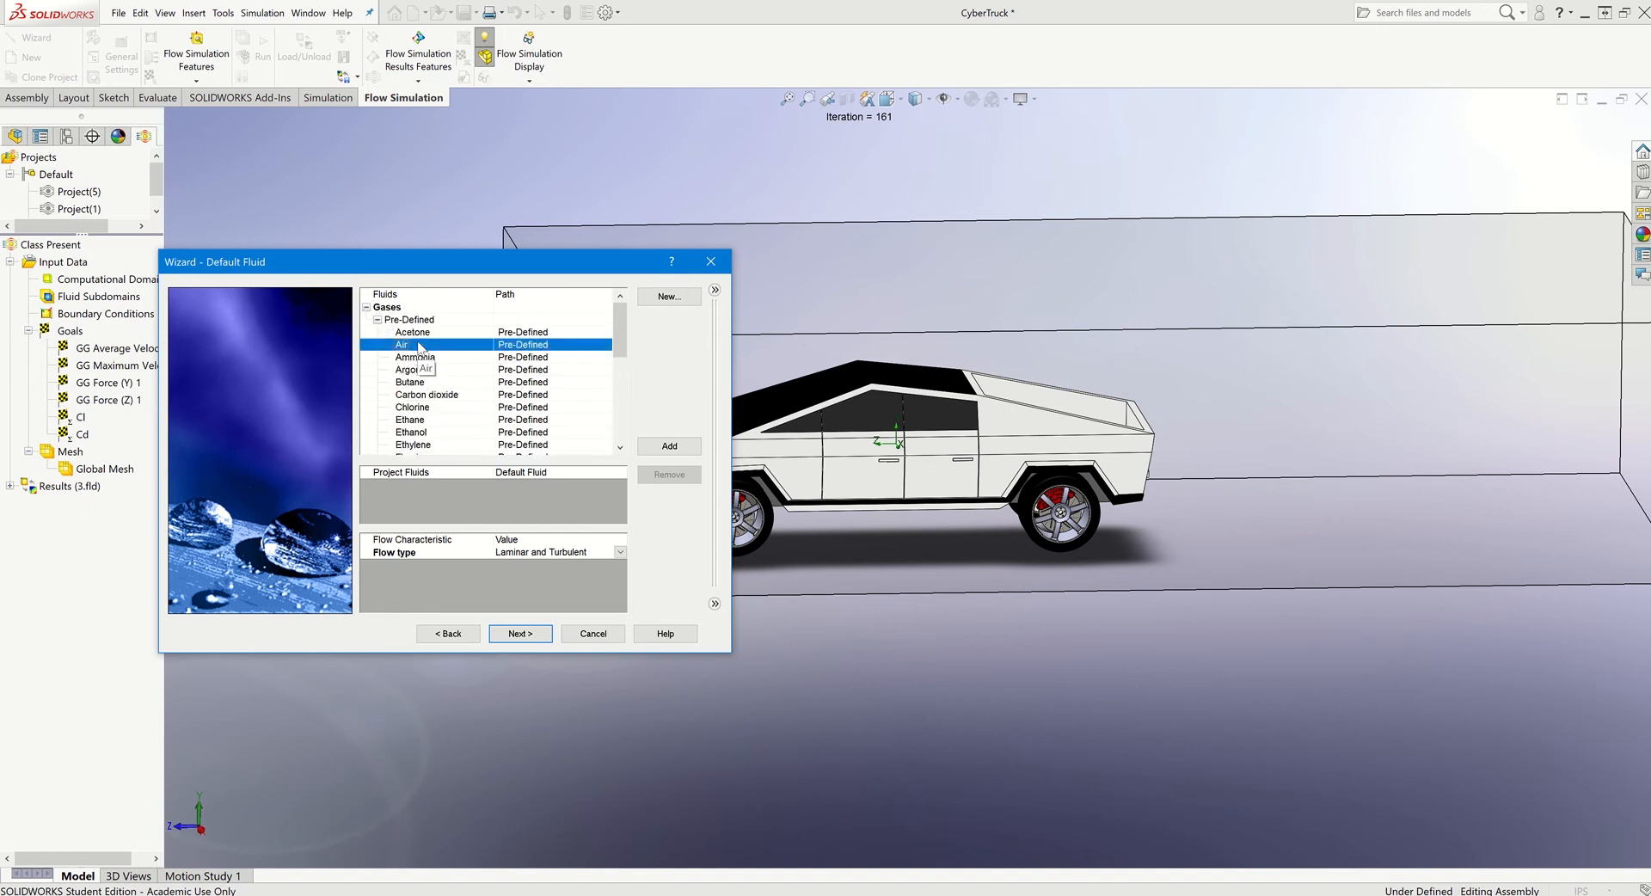
double_click(413, 345)
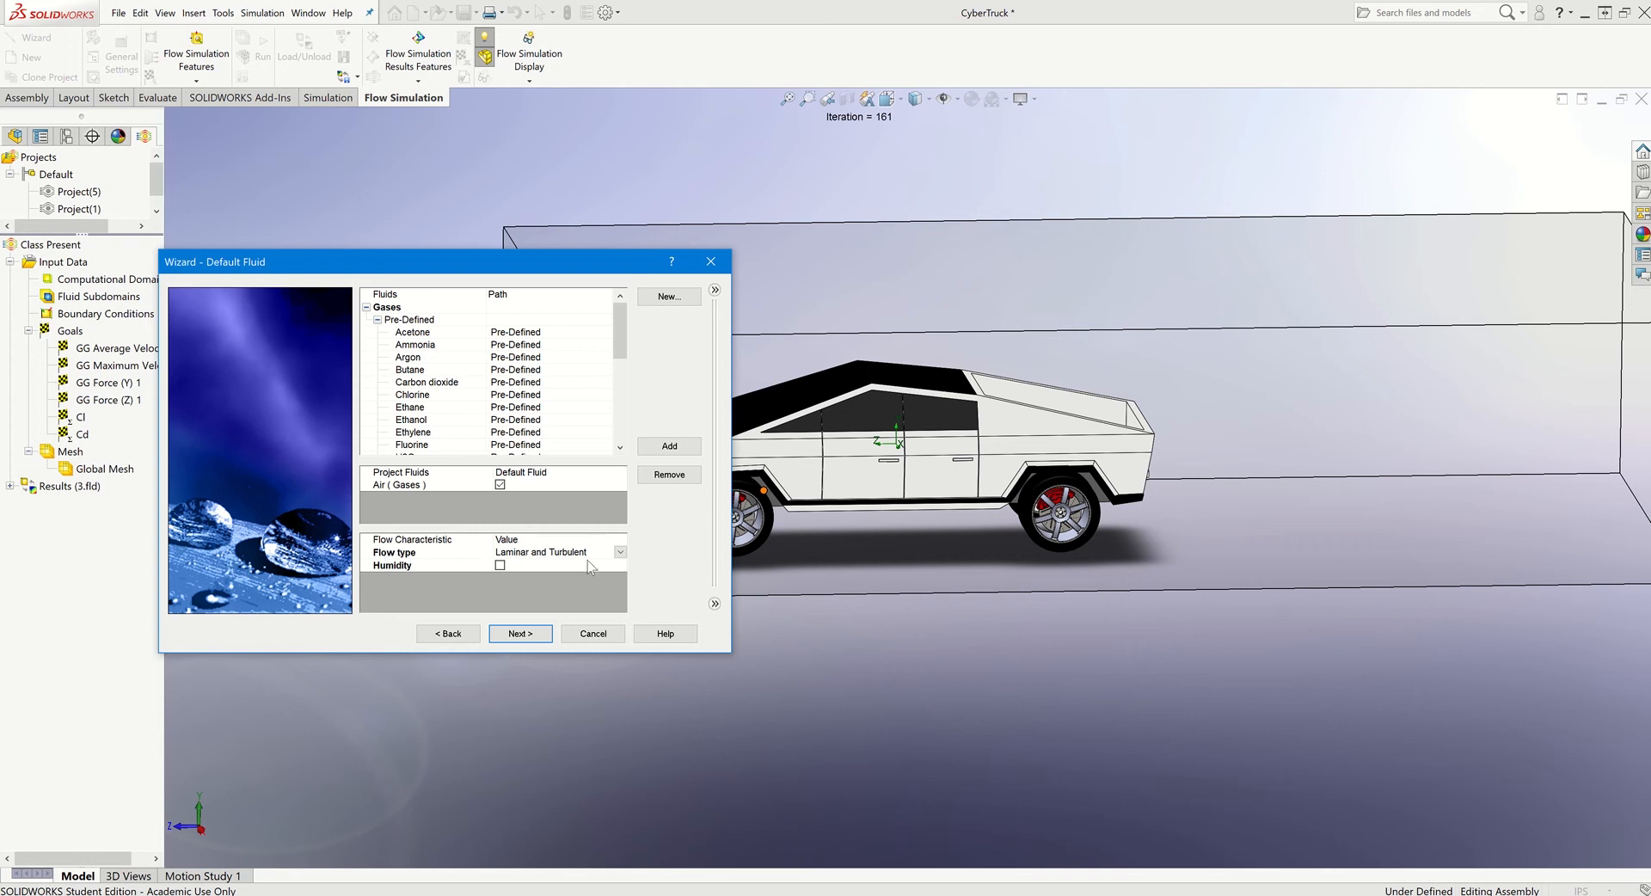
left_click(497, 565)
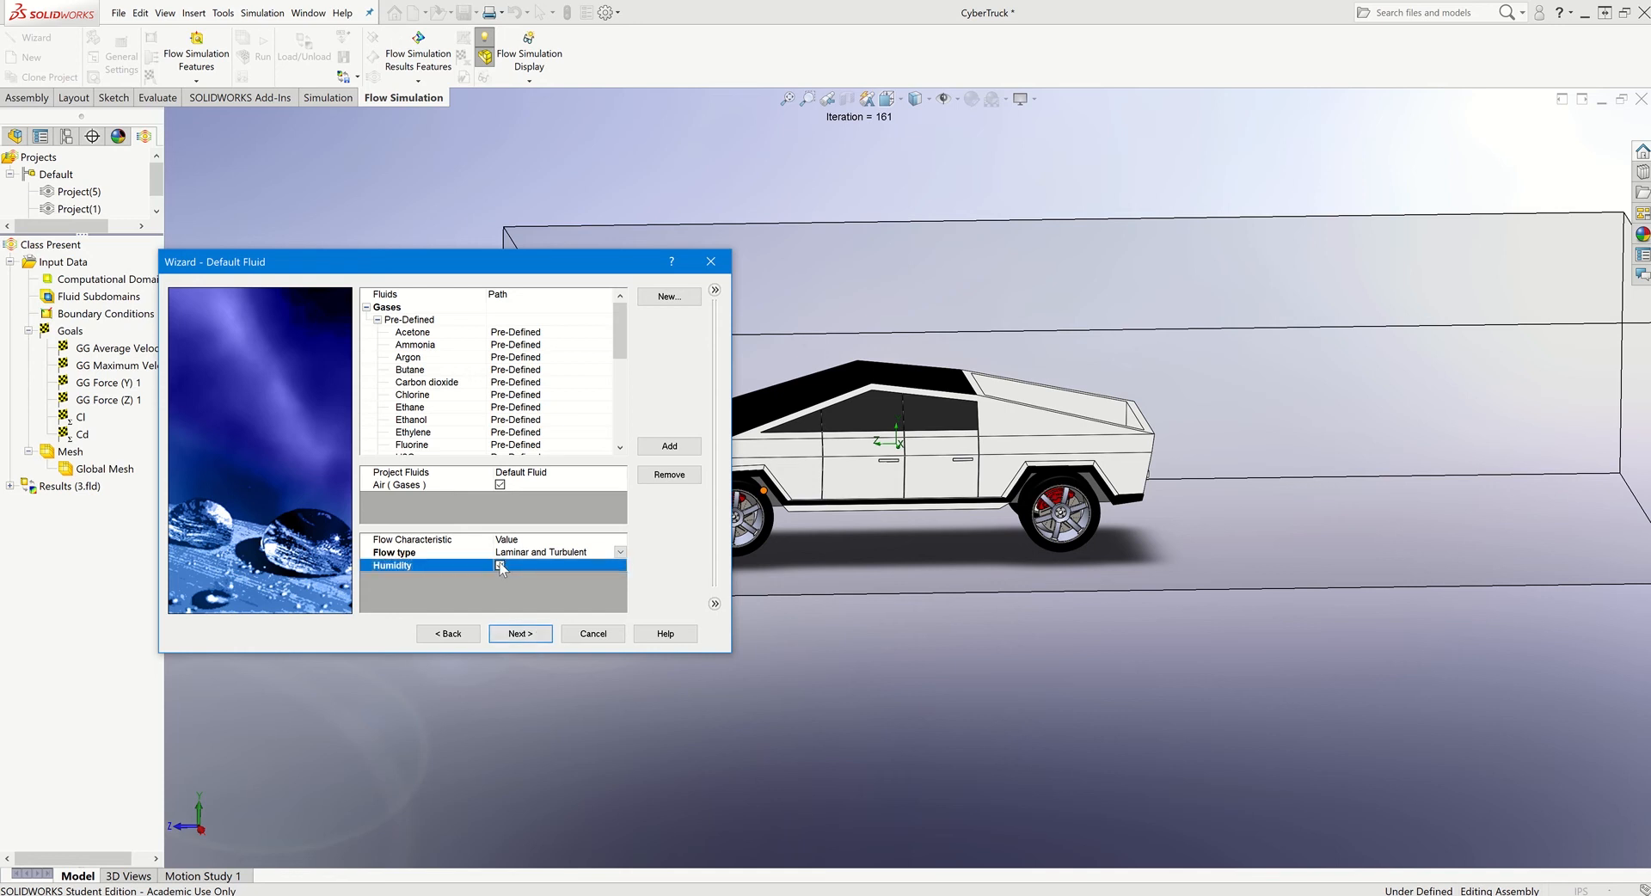
left_click(513, 633)
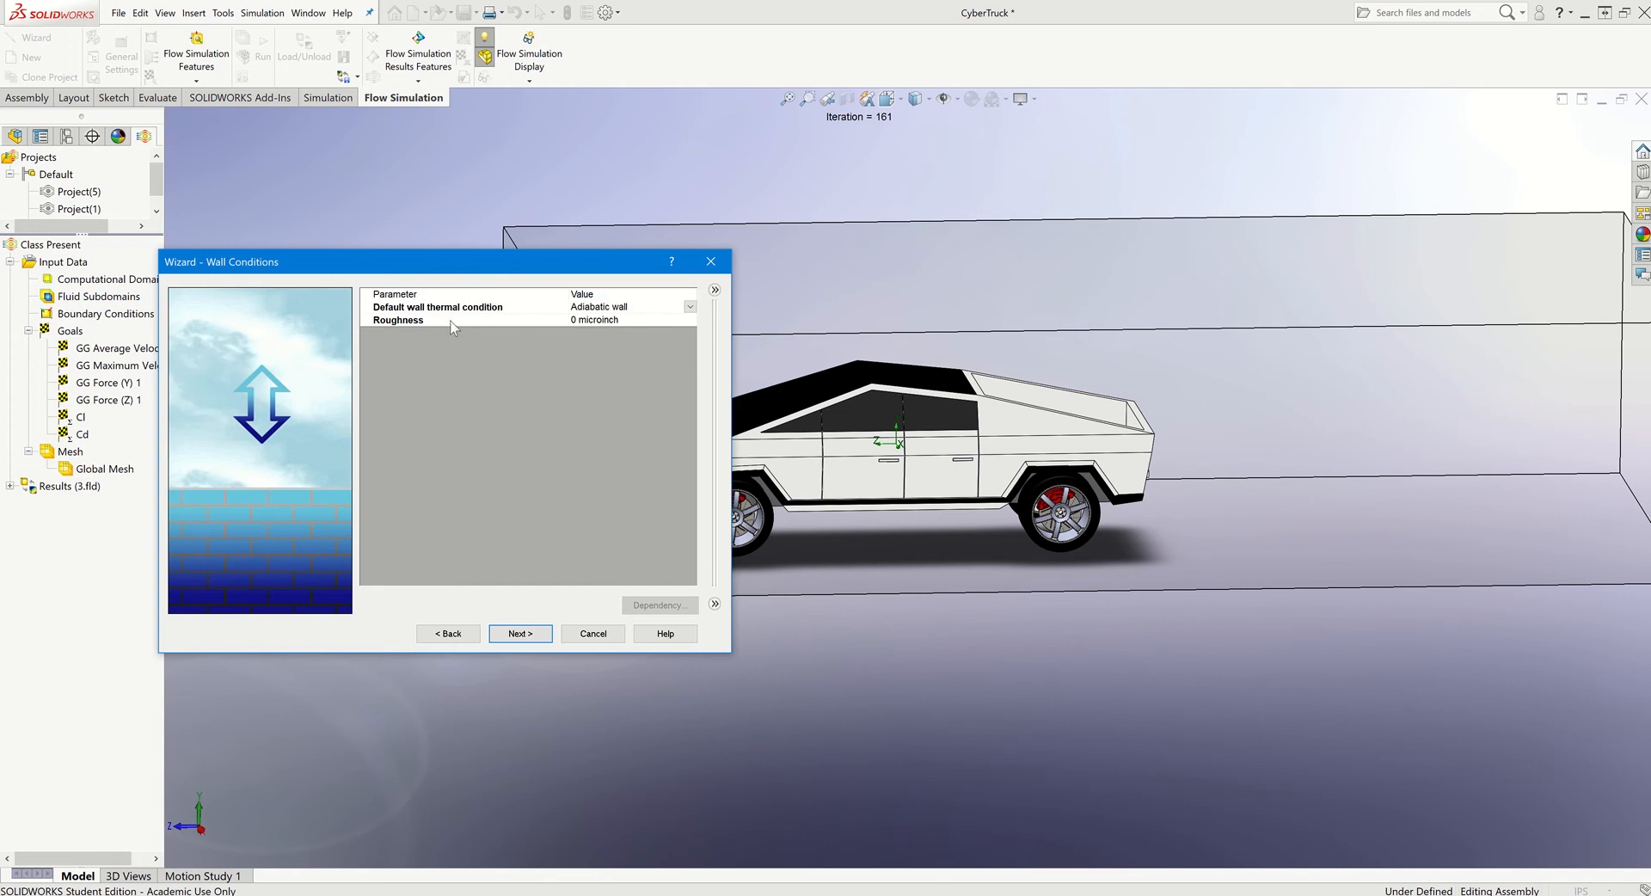
- Accept the default wall conditions, set the velocity in the Z direction to -95.33333 ft/s and finish the wizard
left_click(529, 633)
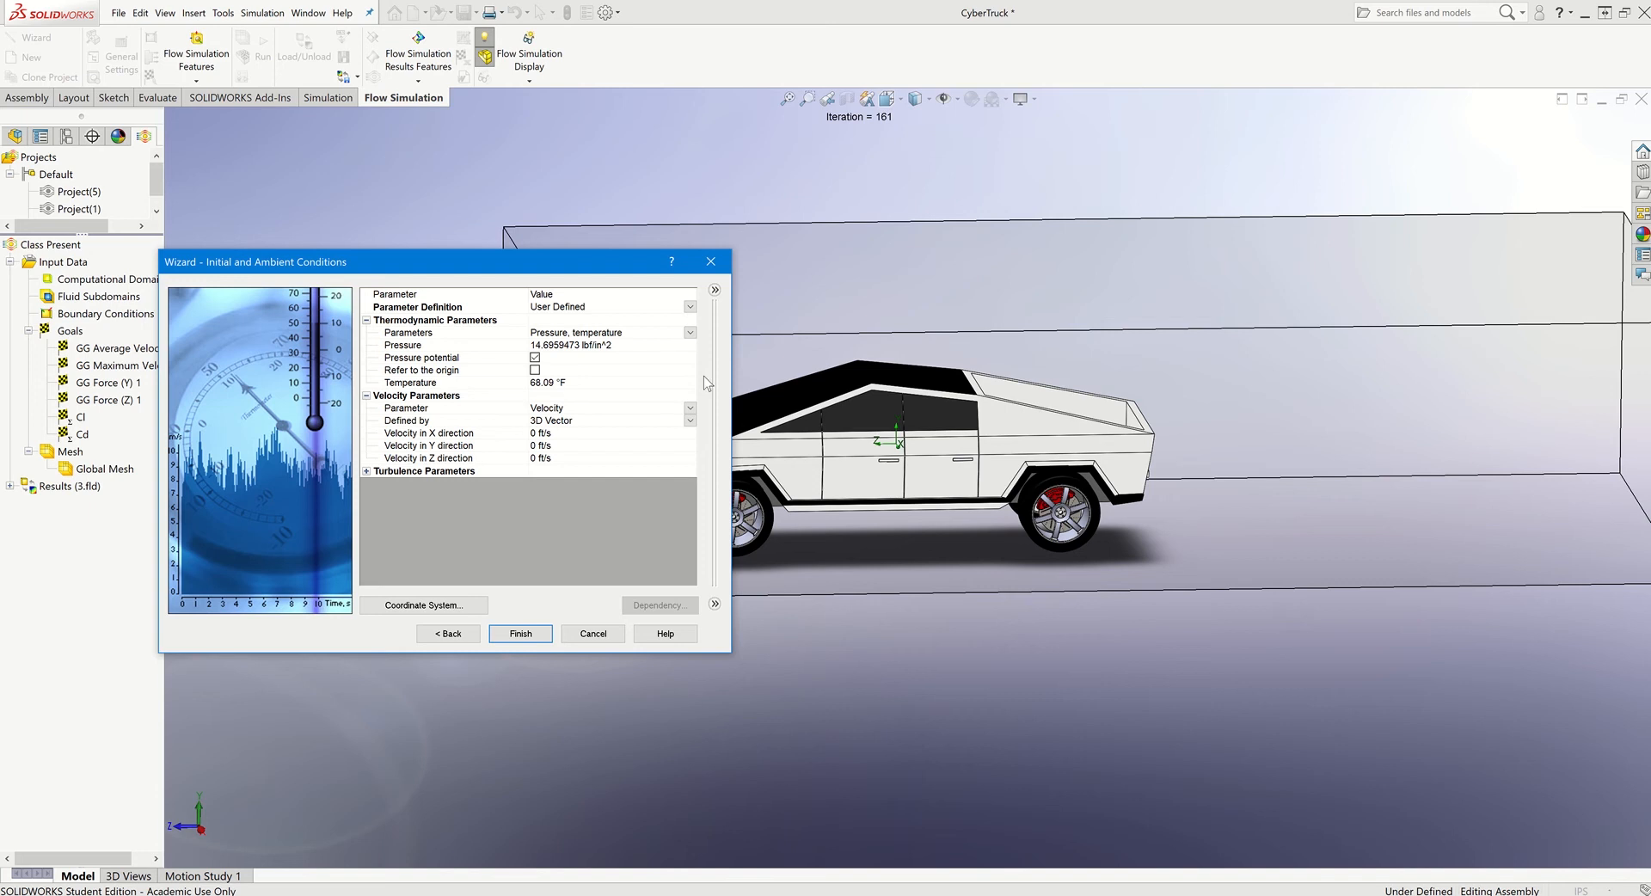
left_click(536, 459)
left_click_drag(537, 458, 530, 459)
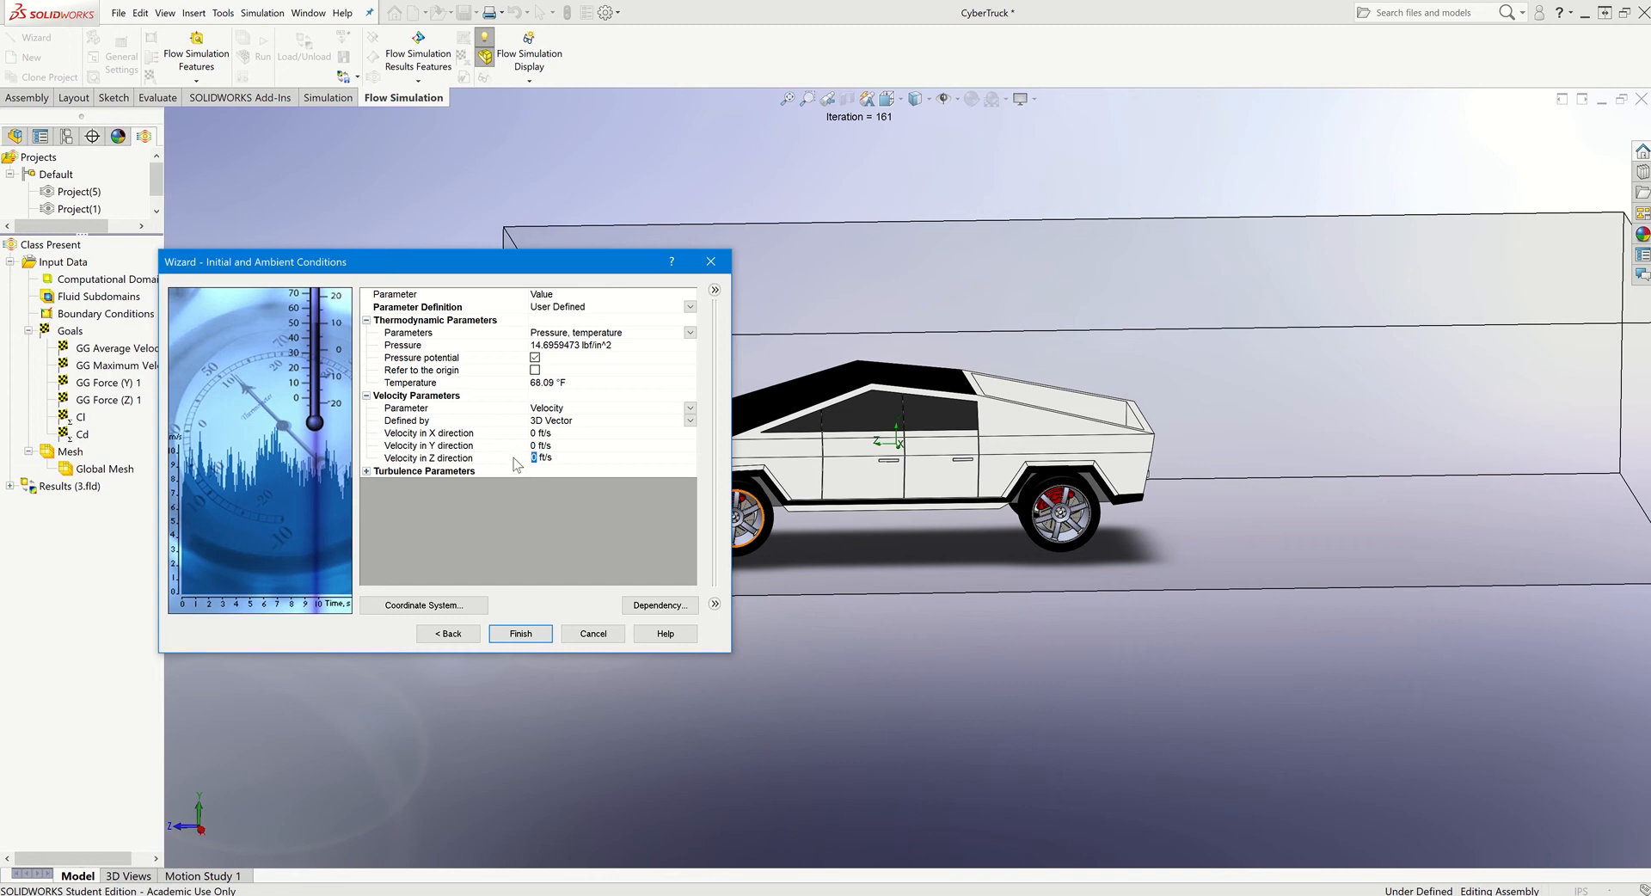
type("-95.33333")
left_click(520, 634)
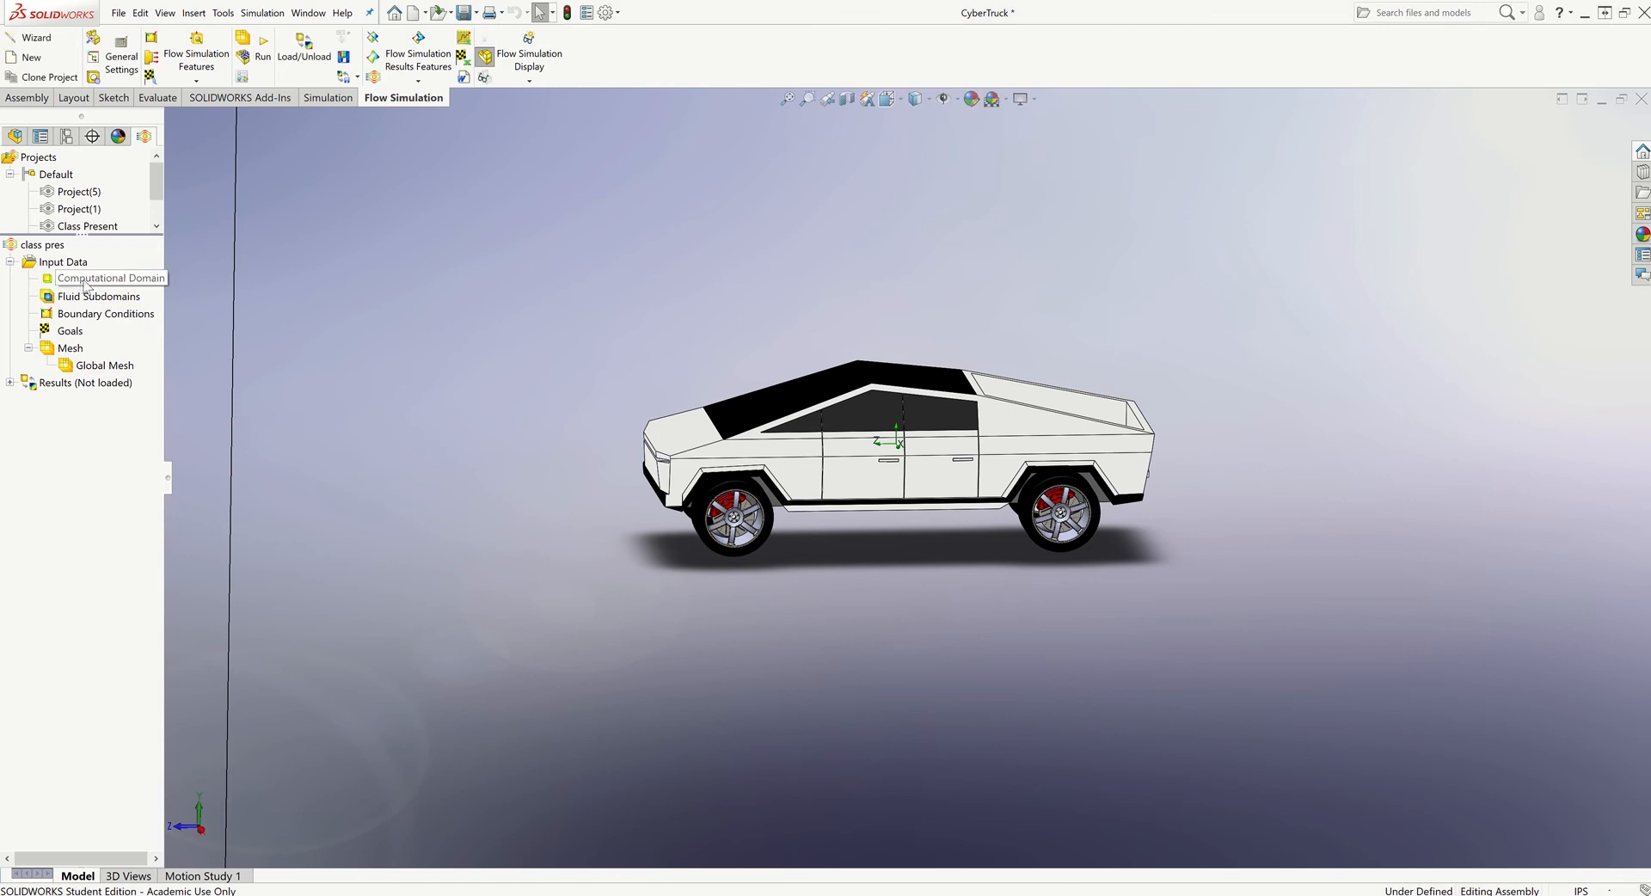
- Open the computational domain of the class pres project for editing and raise its Y min boundary to about -10.39 ft
scroll(68, 222, "down", 2)
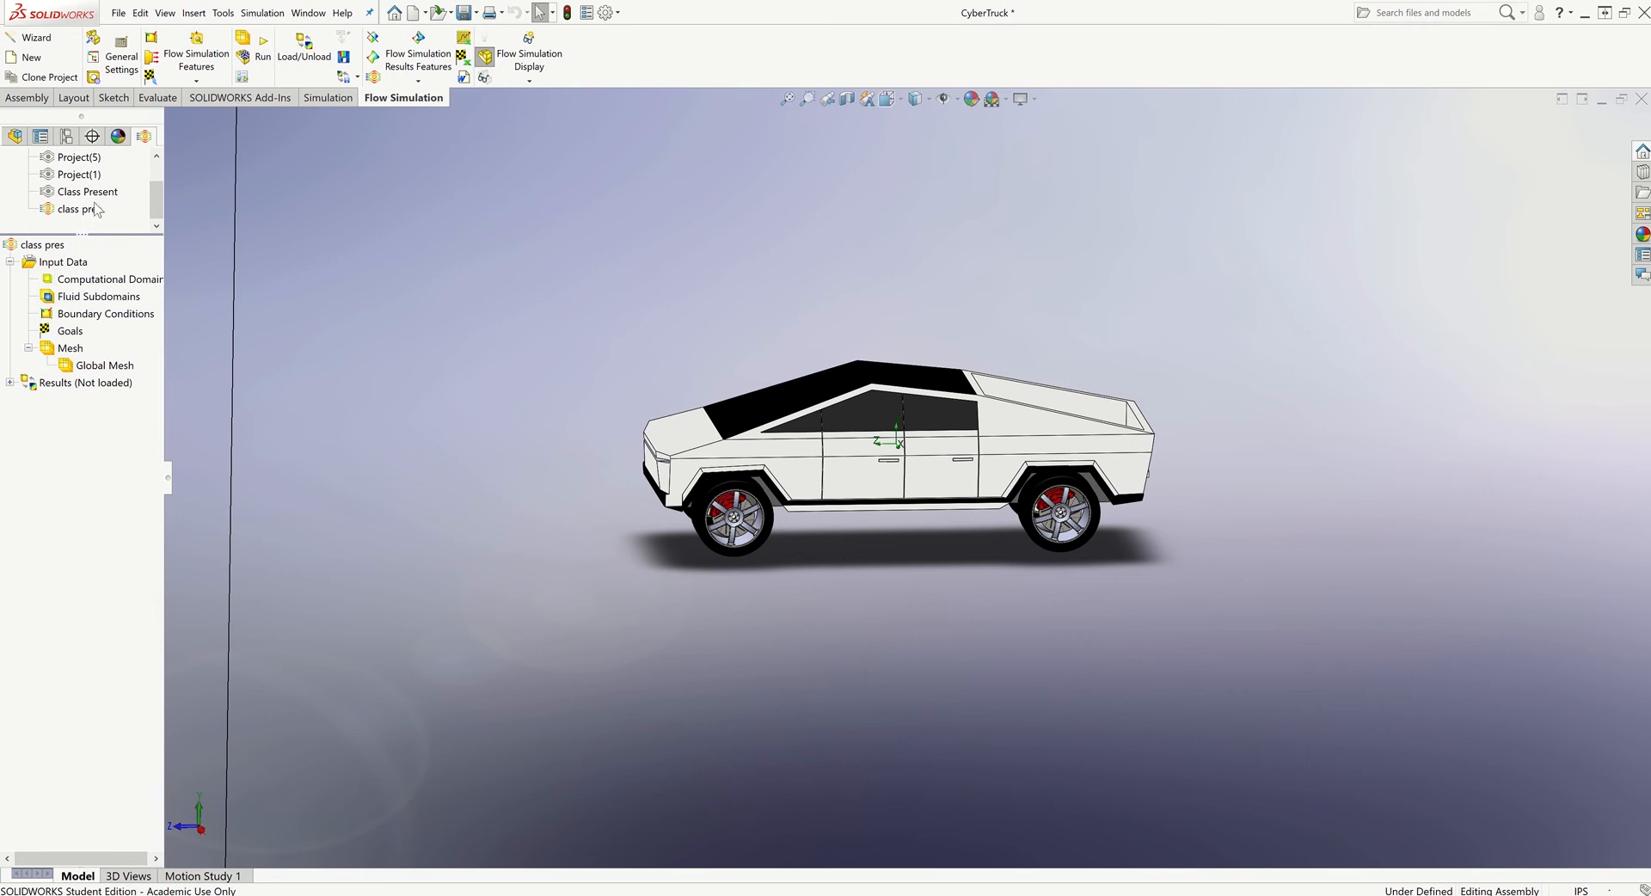
scroll(85, 211, "up", 2)
scroll(80, 230, "down", 2)
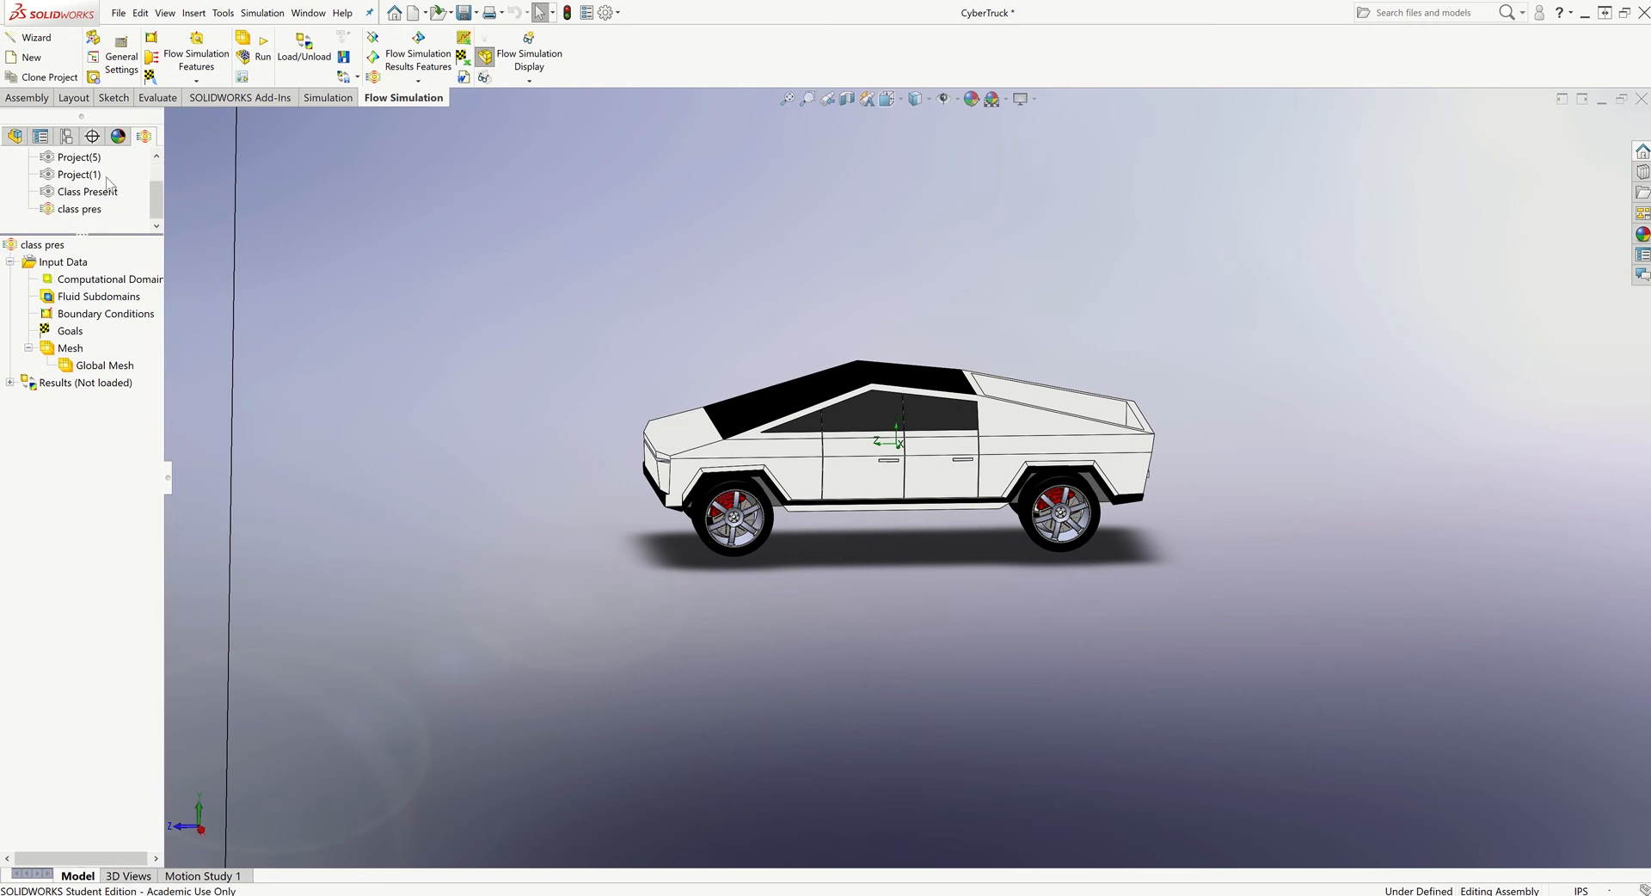
left_click(84, 279)
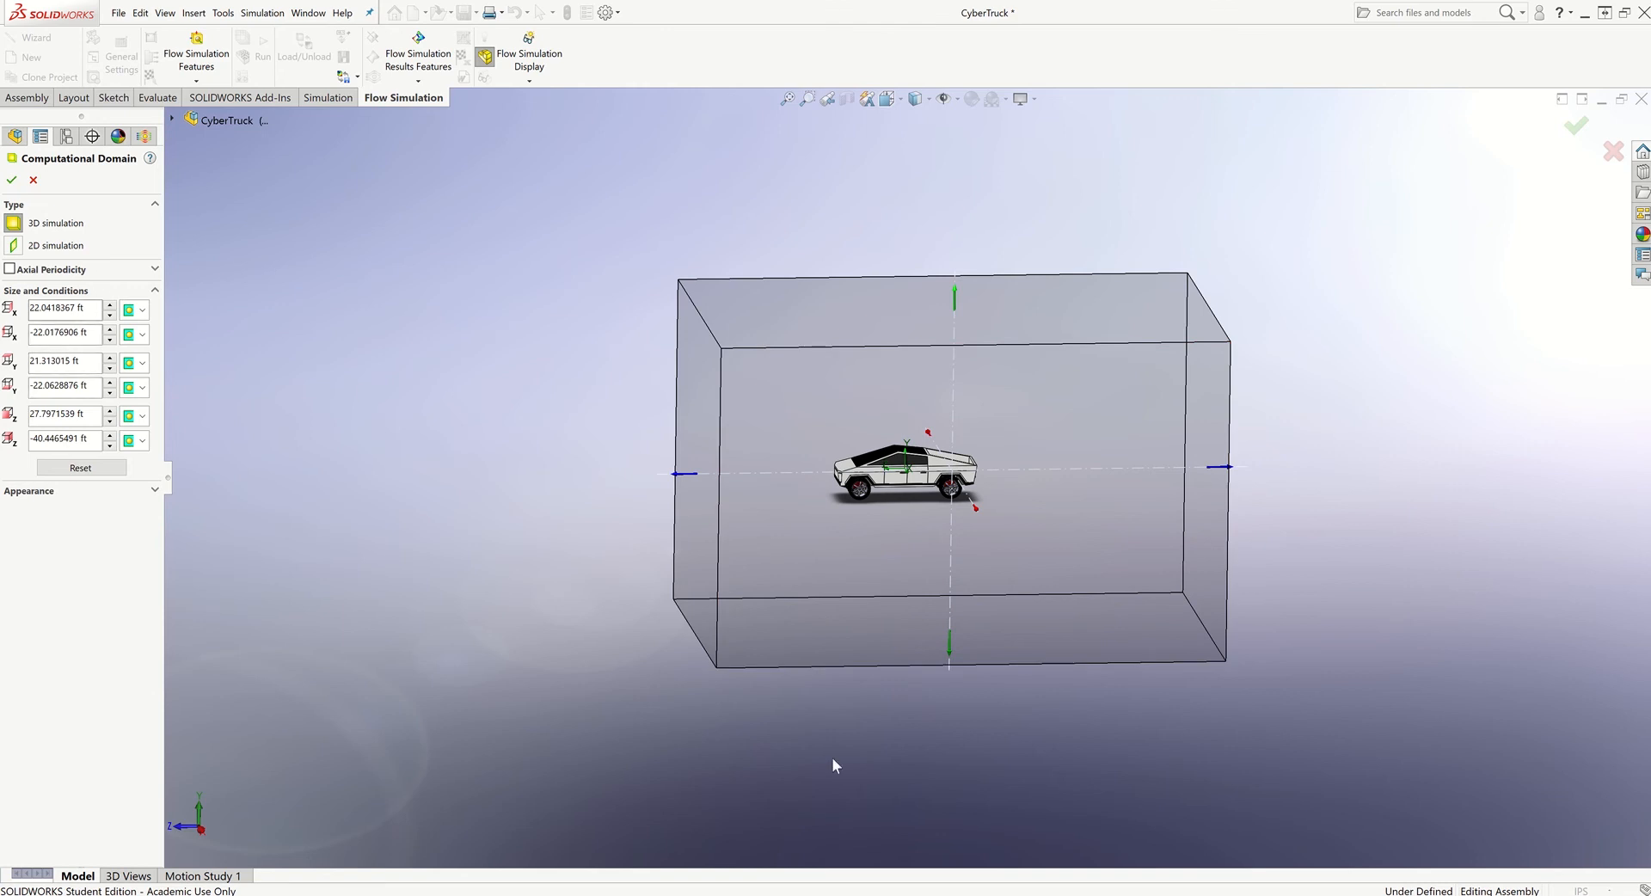
left_click_drag(953, 658, 912, 568)
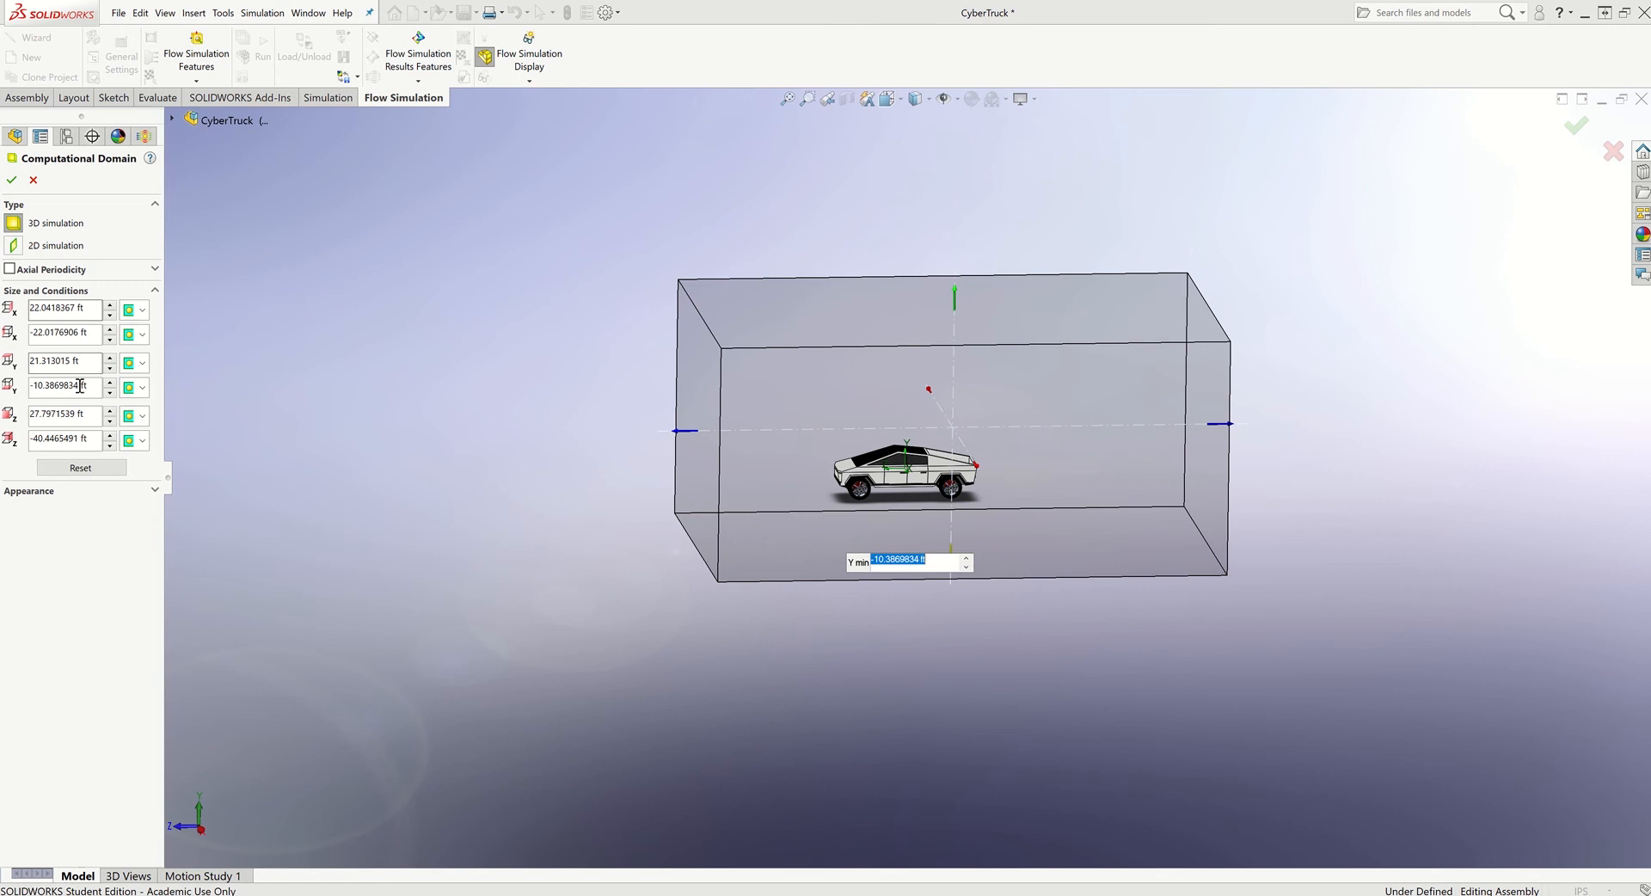
- Narrow the computational domain around the truck's sides to X max about 6.97 ft and X min about -8.71 ft
middle_click_drag(1193, 614, 1306, 587)
middle_click_drag(1050, 580, 1091, 432)
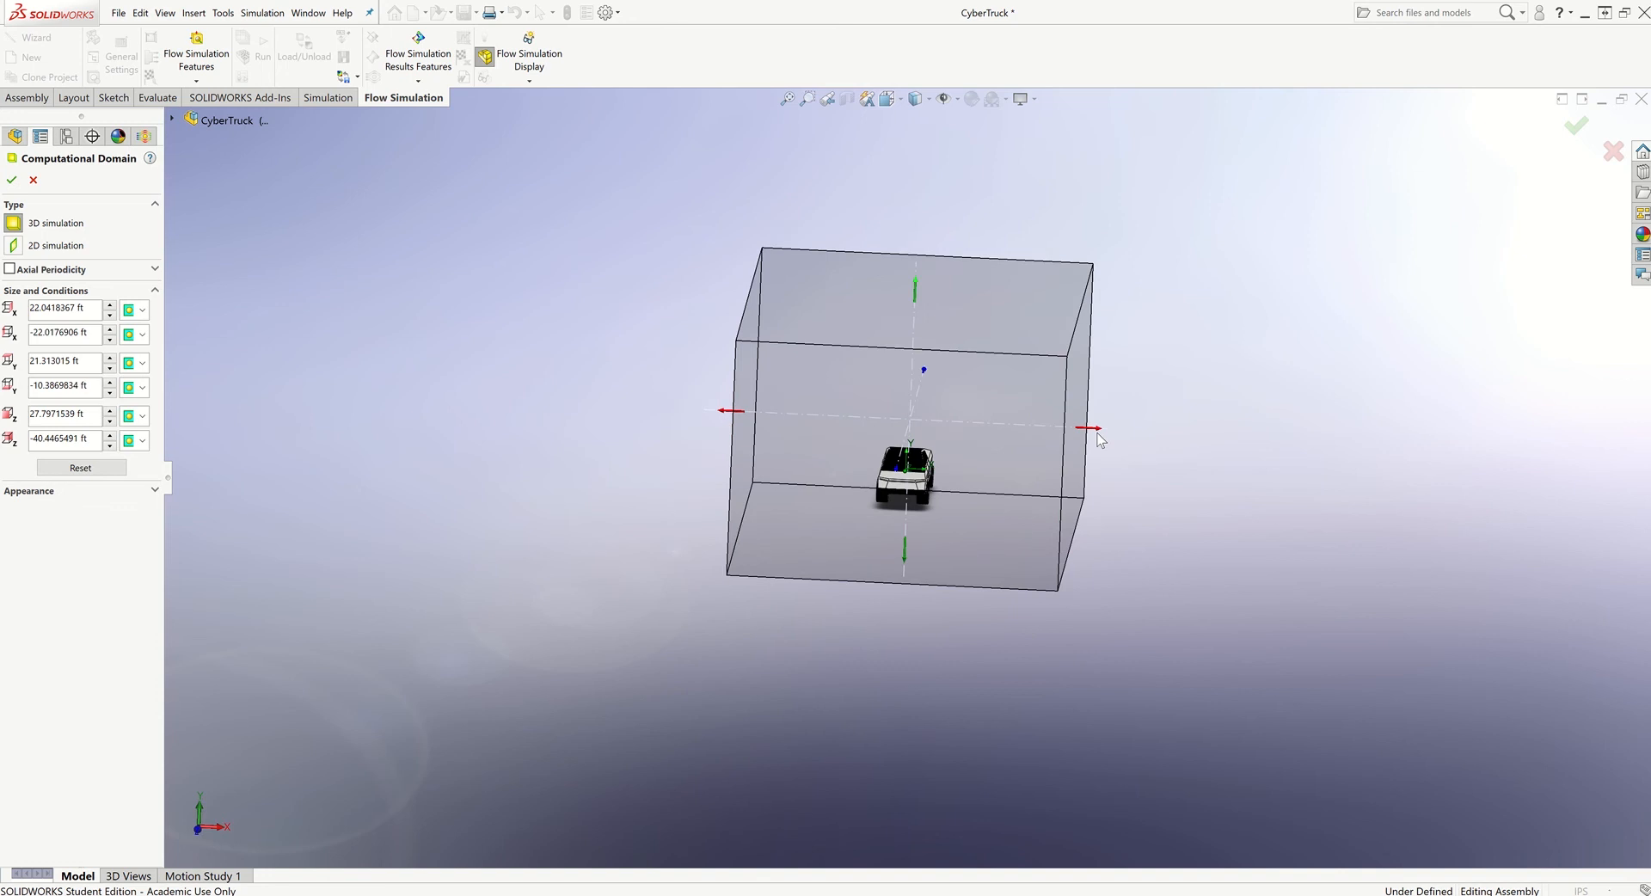
left_click_drag(1103, 440, 988, 439)
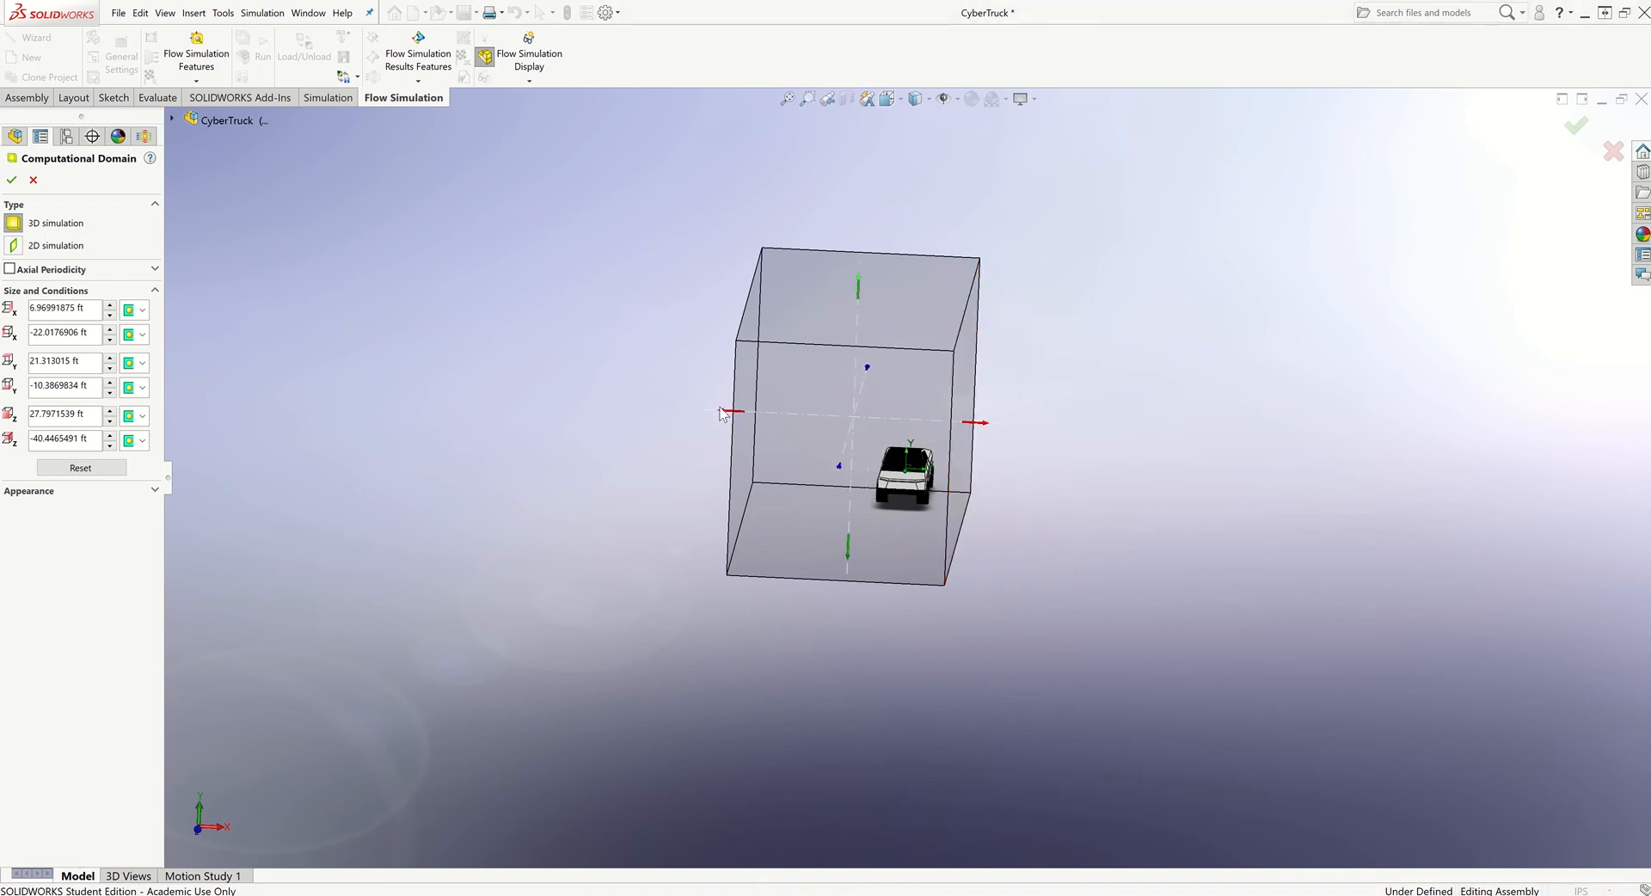
left_click_drag(721, 414, 826, 436)
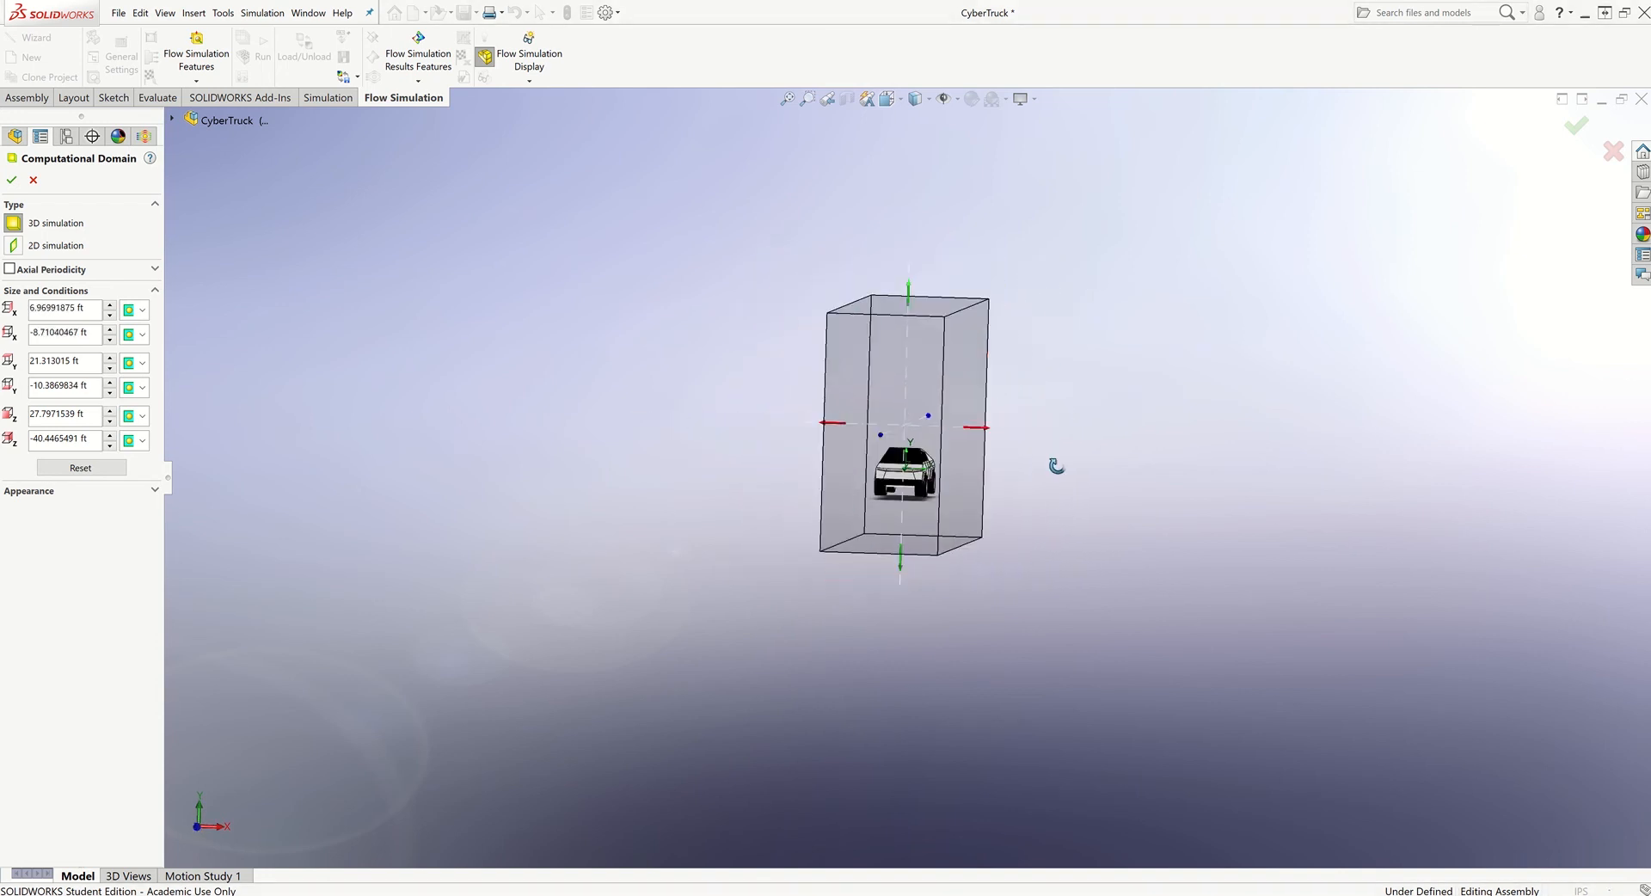
- Lower the computational domain's upper boundary, Y max, to about 5.83 ft
middle_click_drag(1056, 466, 1066, 469)
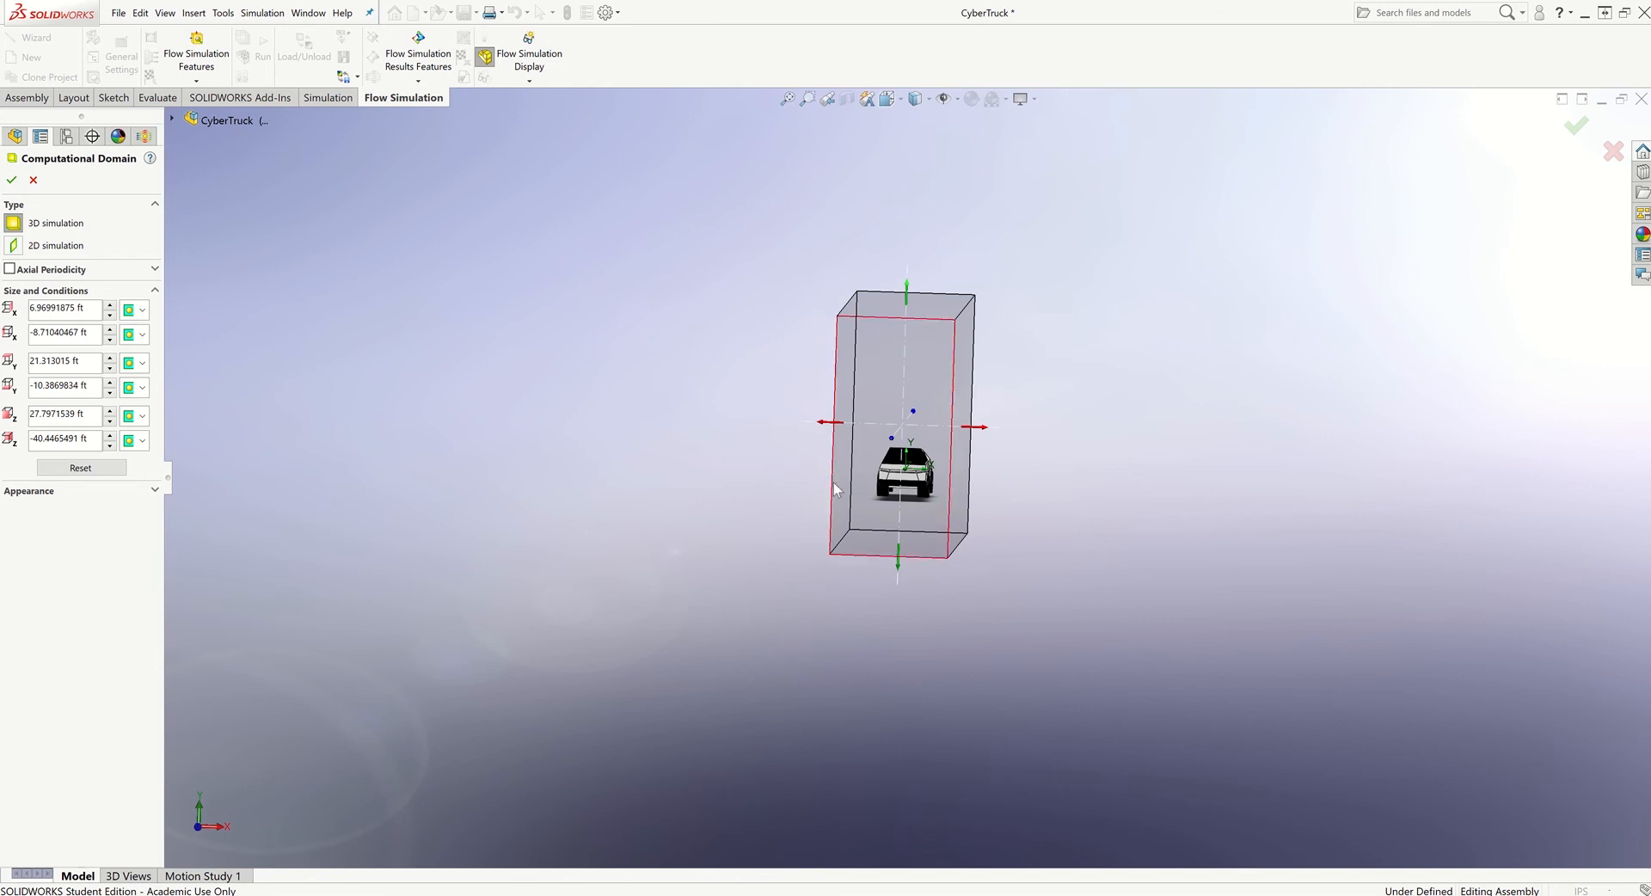
middle_click_drag(920, 530, 890, 471)
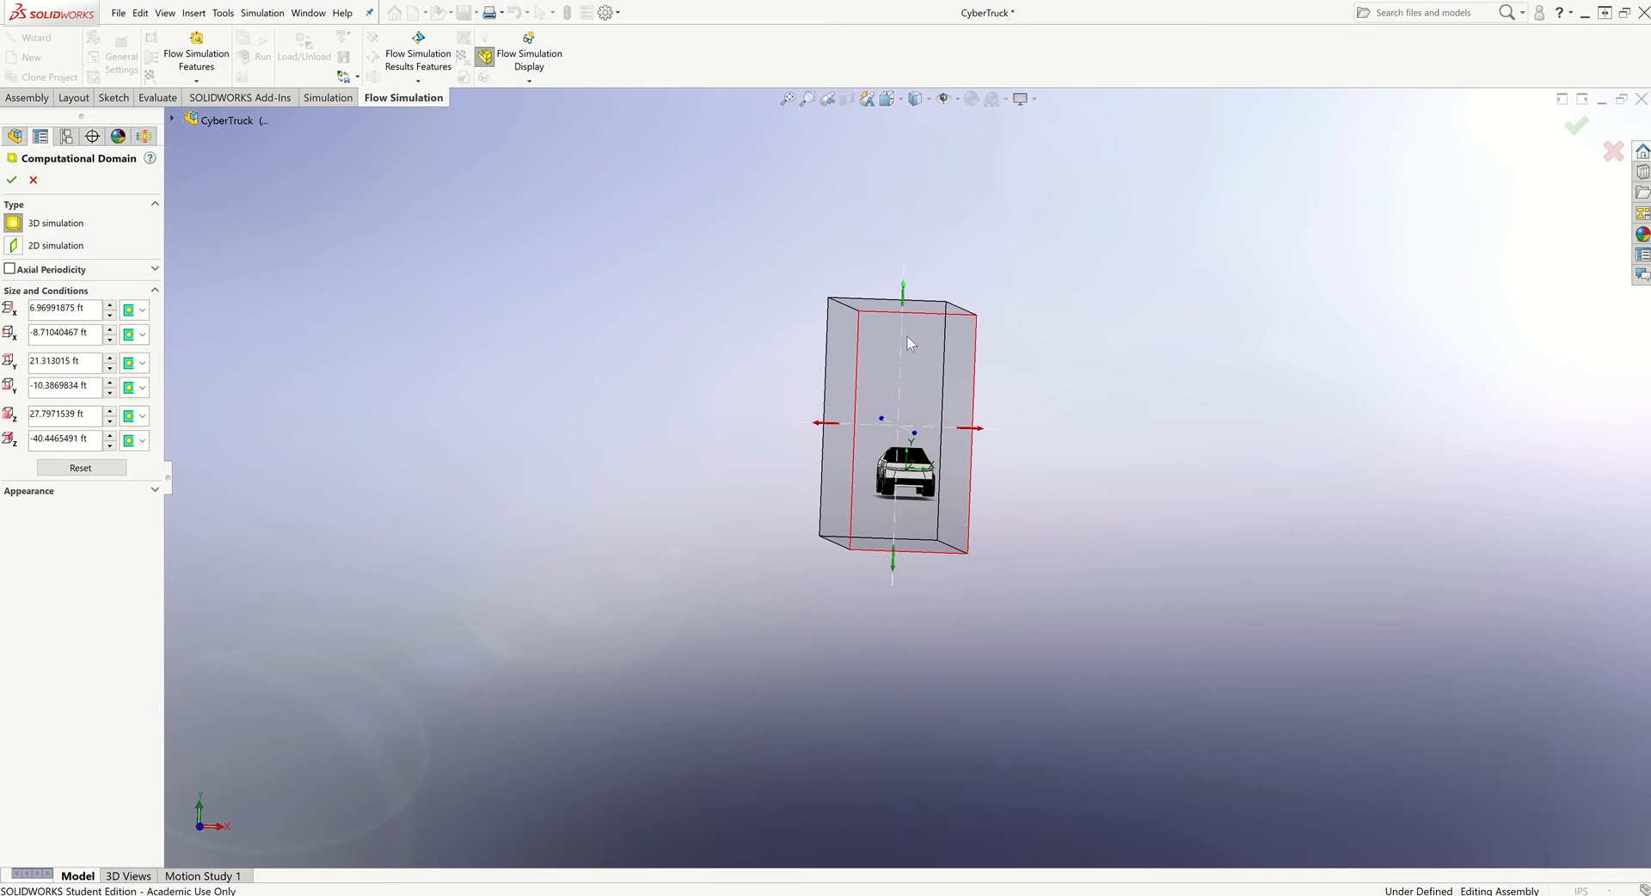
left_click_drag(903, 292, 901, 413)
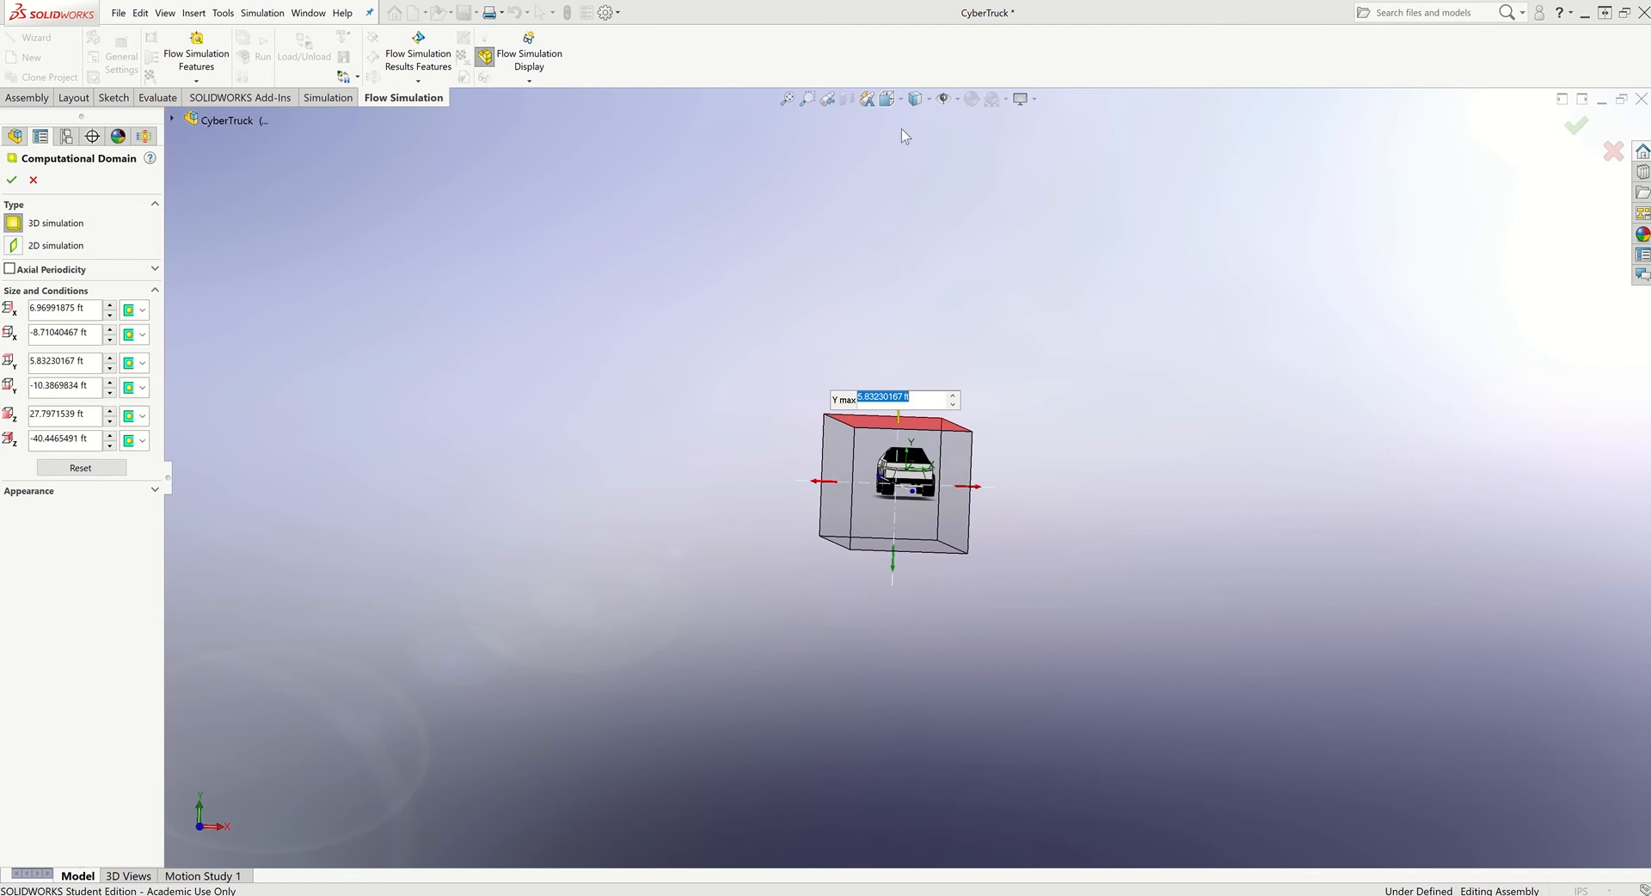
- From the right side view, raise the computational domain's lower boundary to the bottom of the tires, with Y min about -3.43 ft
left_click(887, 99)
scroll(1061, 391, "down", 4)
middle_click_drag(843, 520, 731, 559)
mouse_move(812, 739)
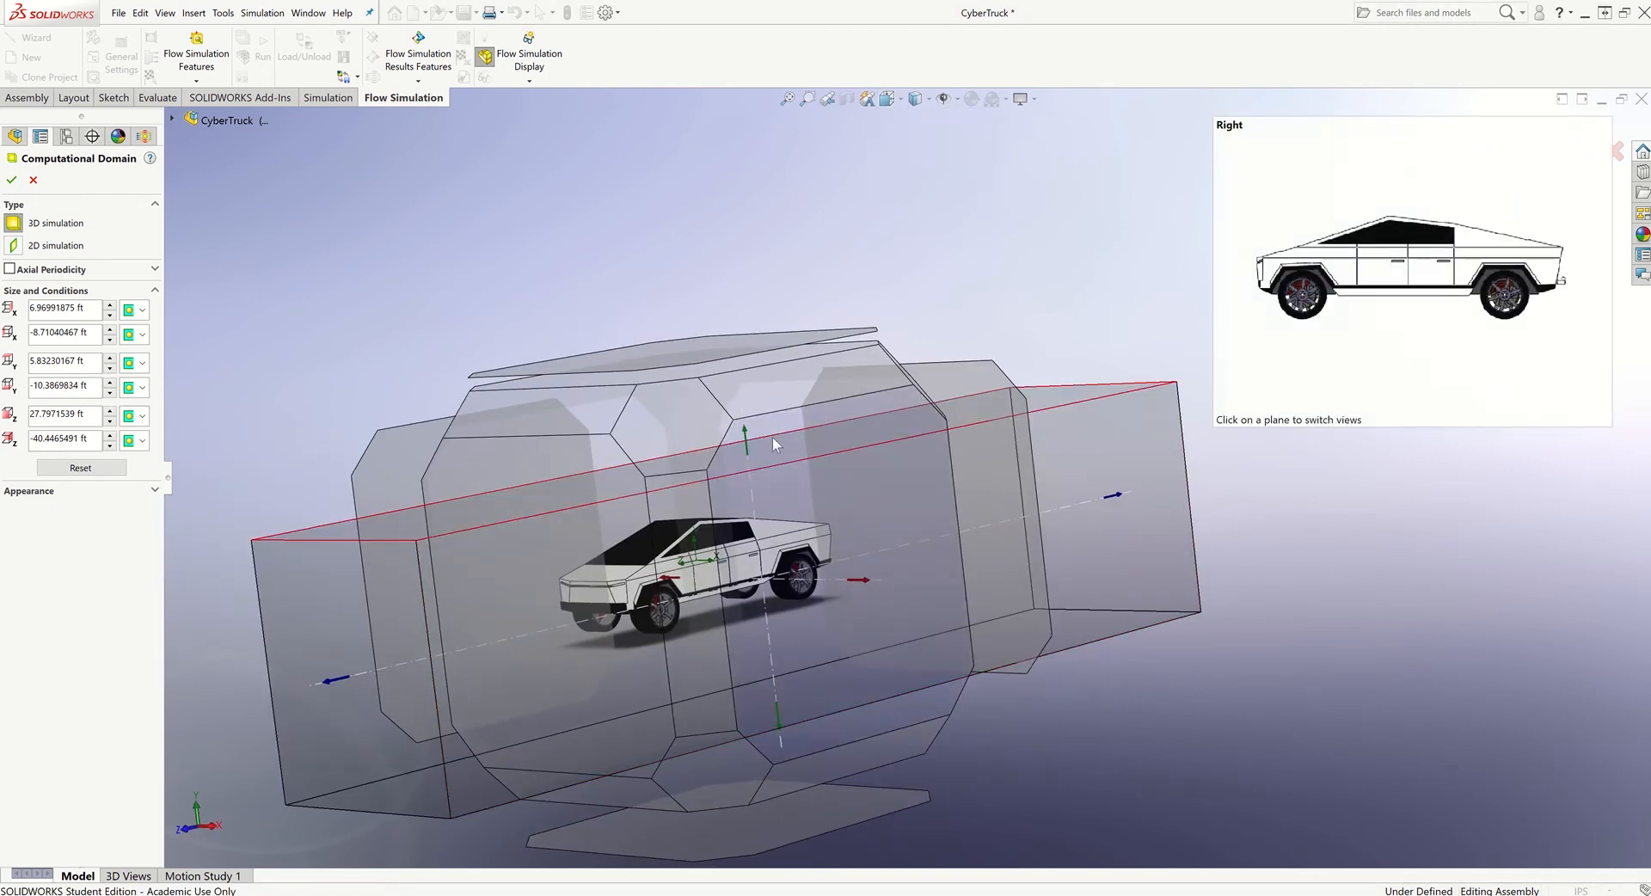
left_click(793, 430)
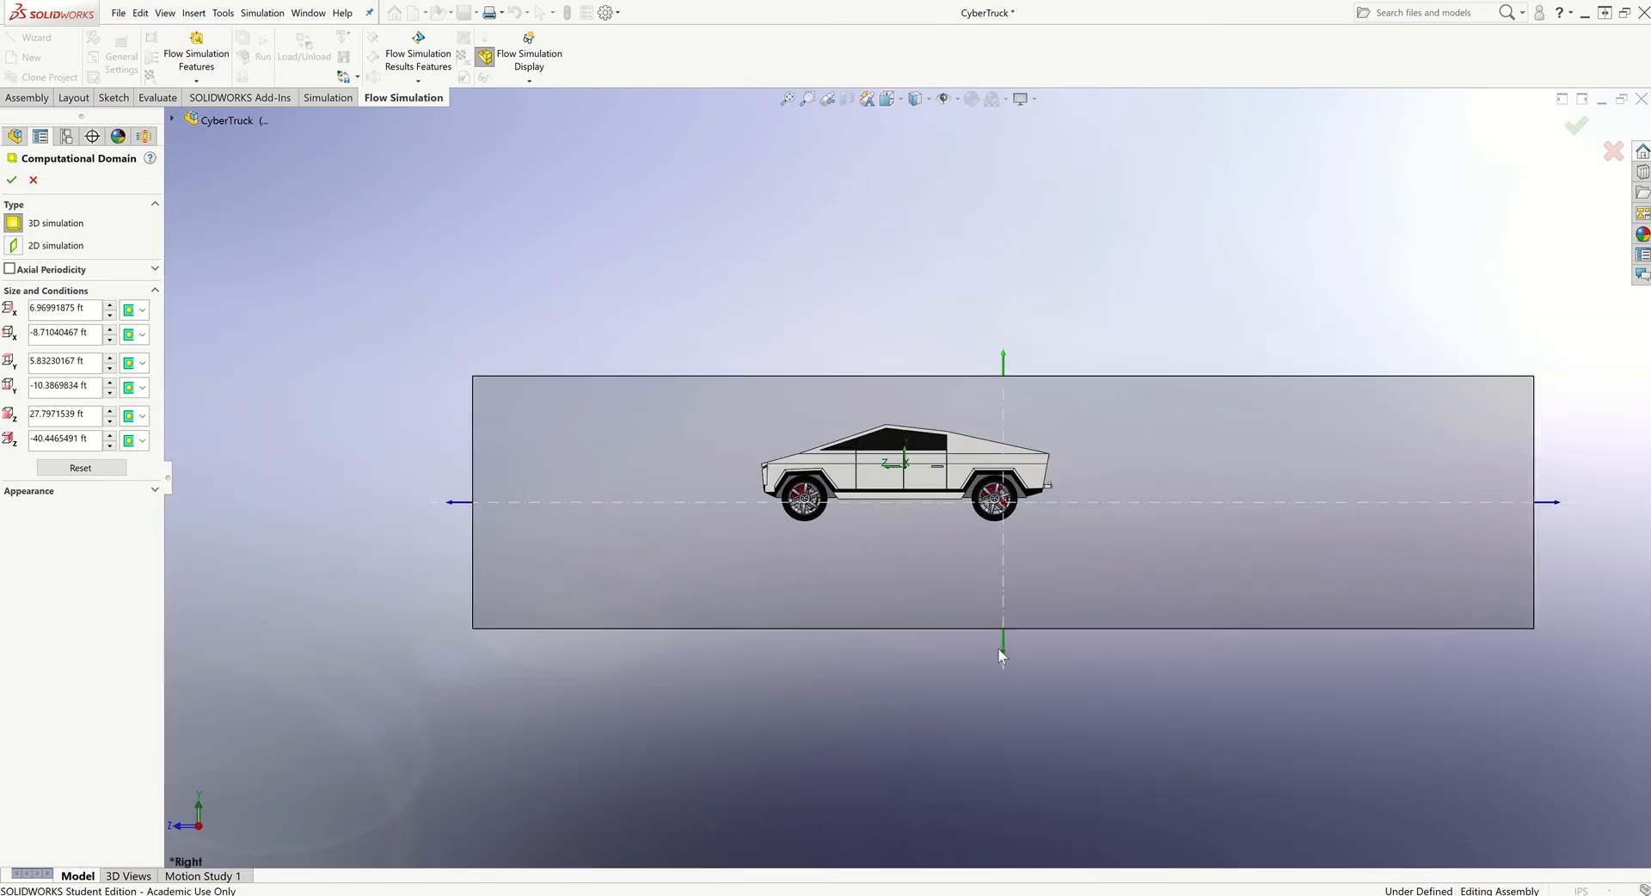
left_click_drag(1003, 649, 981, 542)
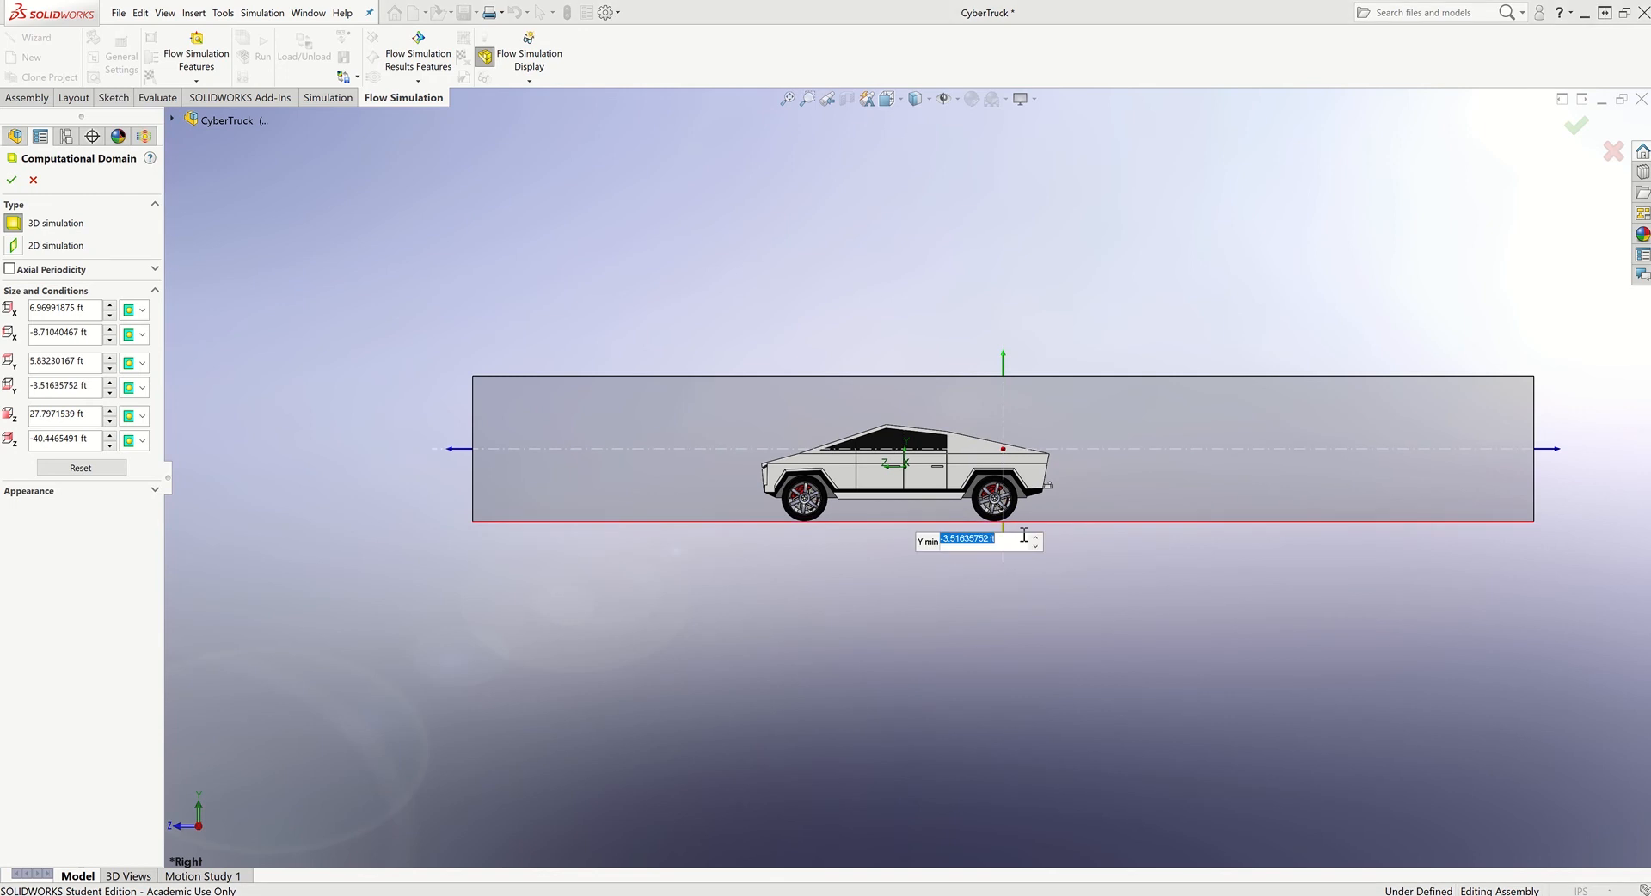
scroll(1023, 538, "down", 2)
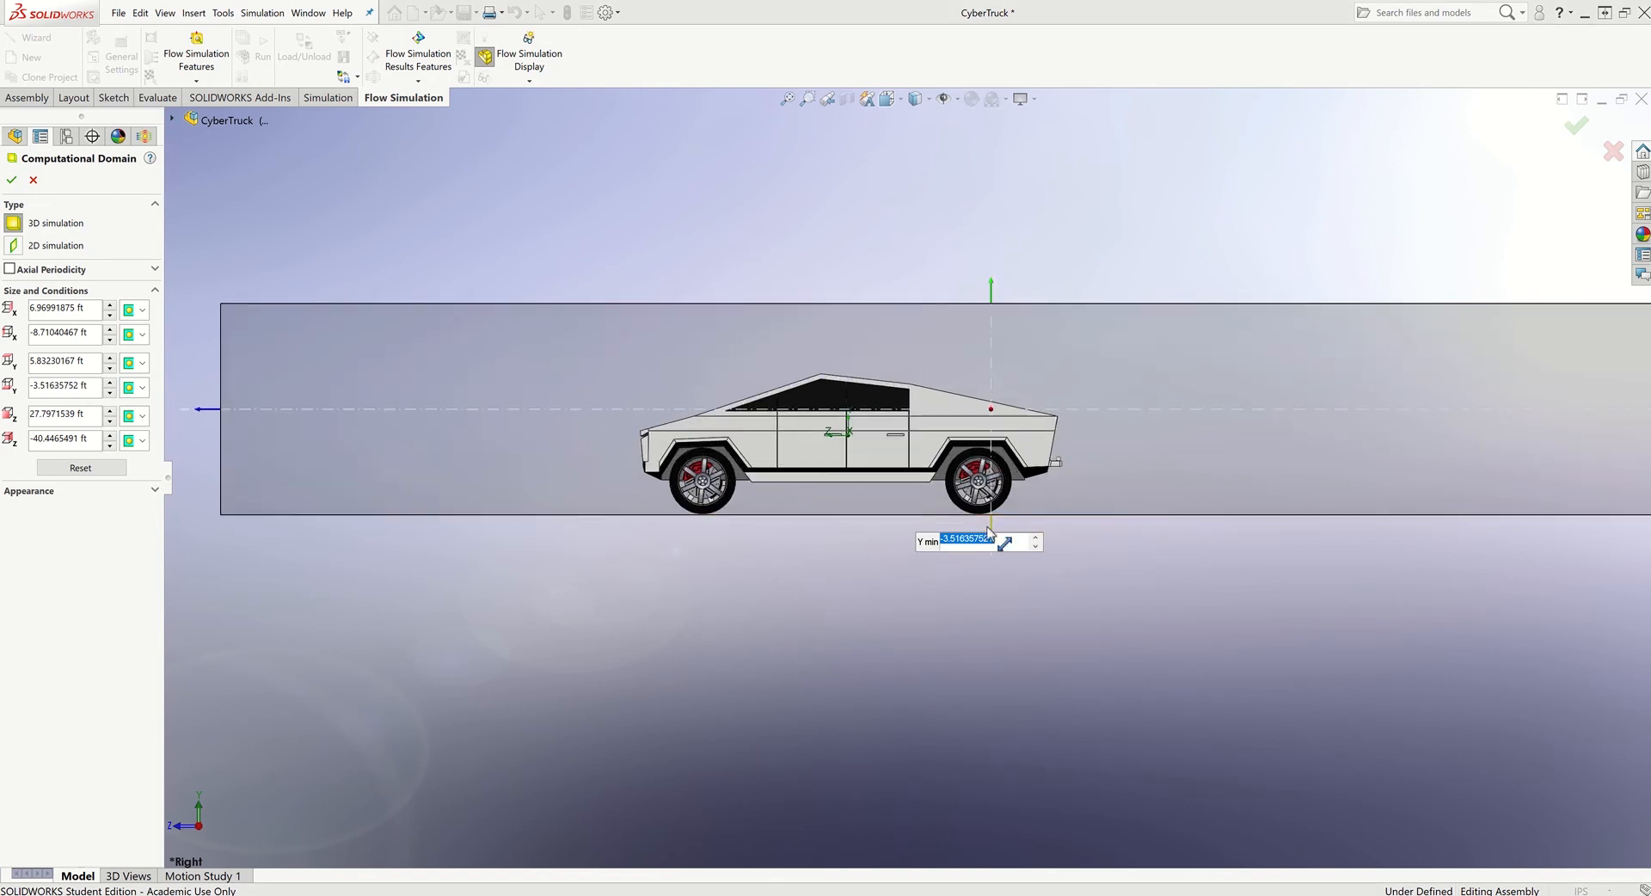
scroll(1028, 525, "down", 5)
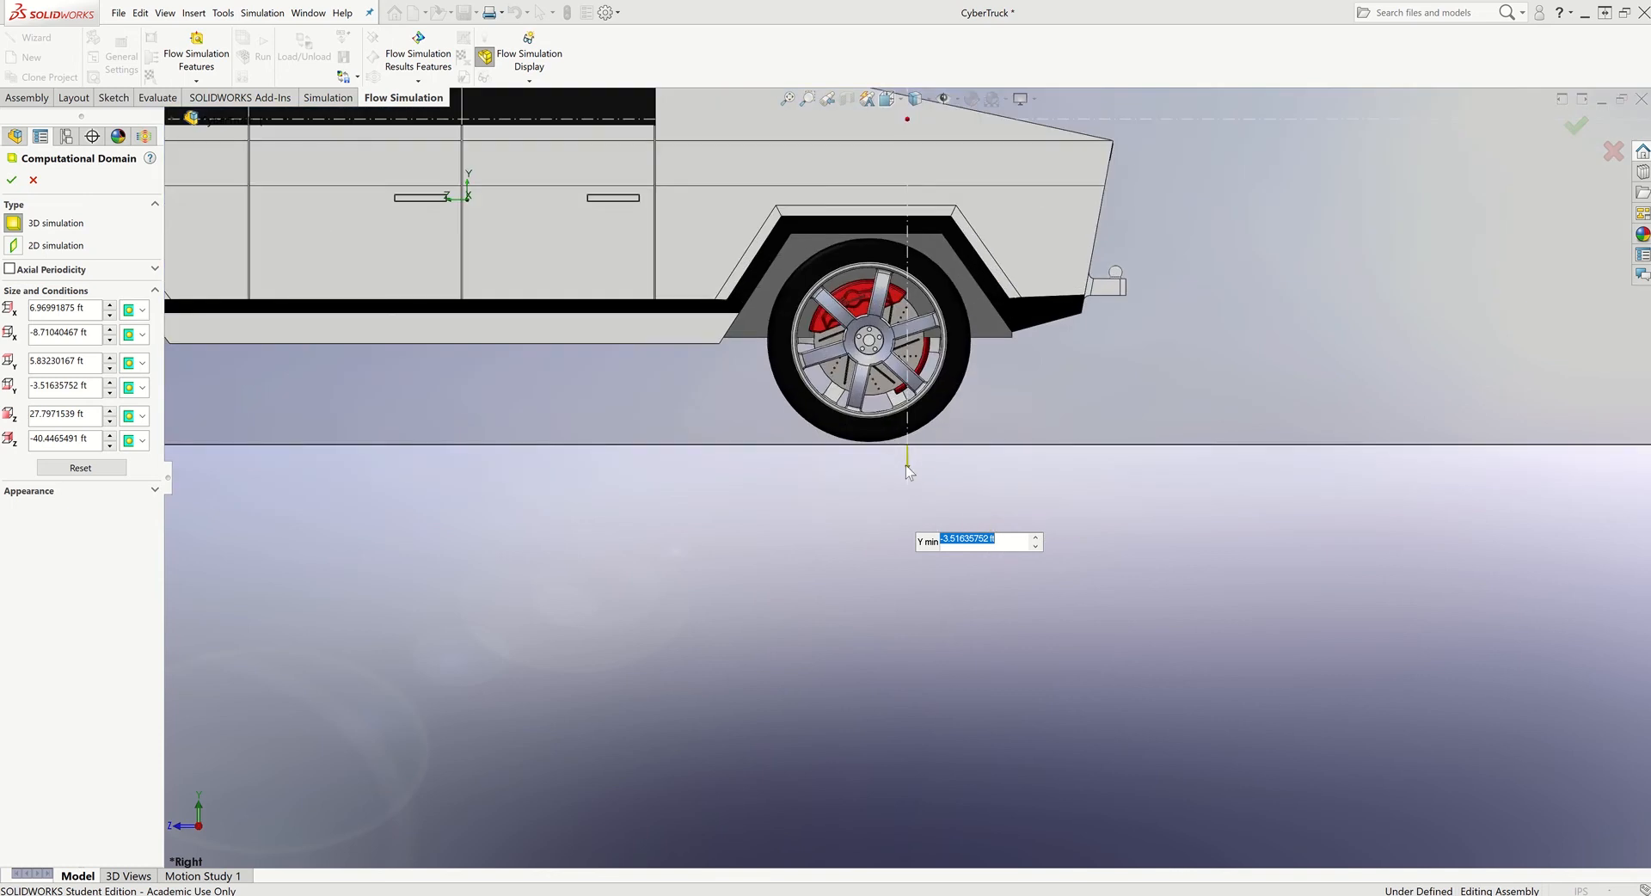
left_click_drag(908, 468, 904, 464)
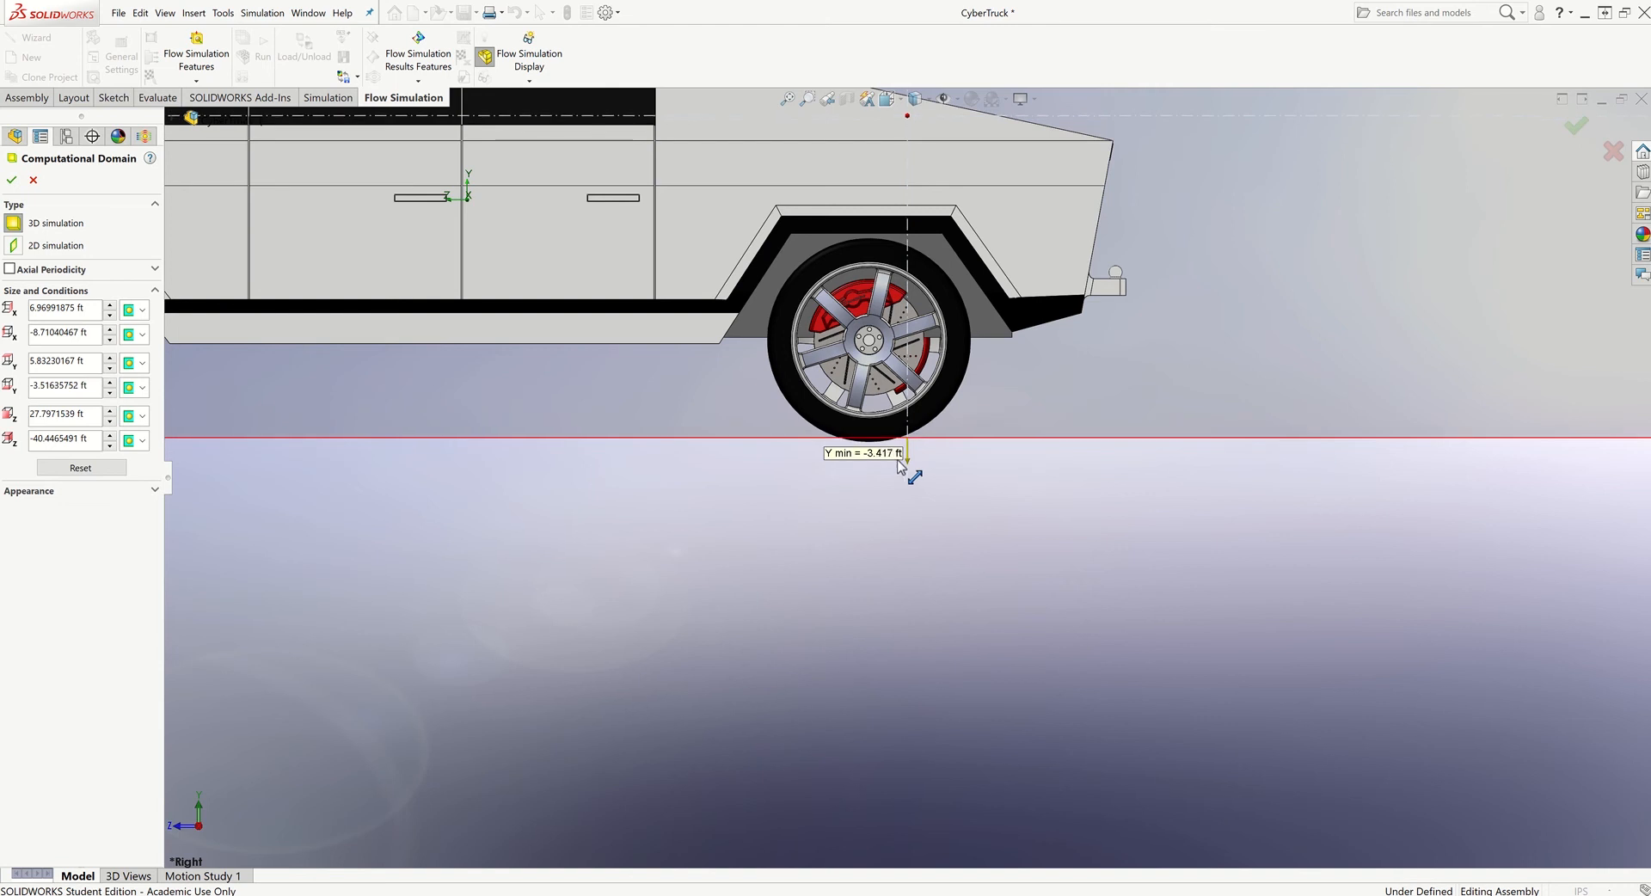
left_click(898, 462)
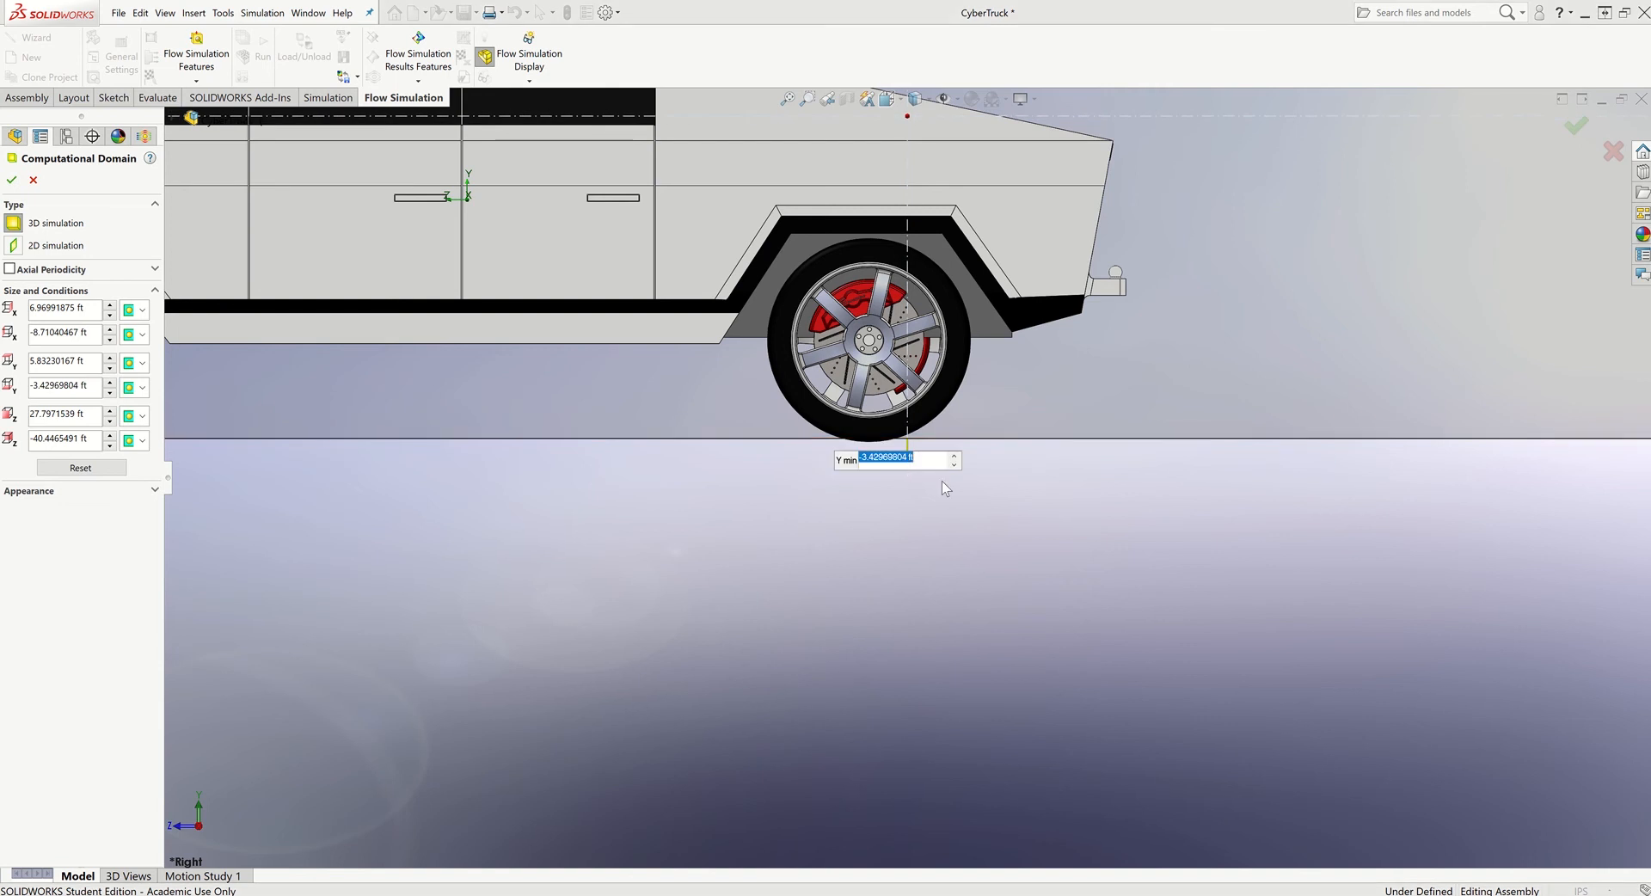
- Shorten the computational domain in front of and behind the truck to Z max about 14.82 ft and Z min about -24.97 ft
scroll(912, 473, "up", 3)
scroll(757, 456, "up", 5)
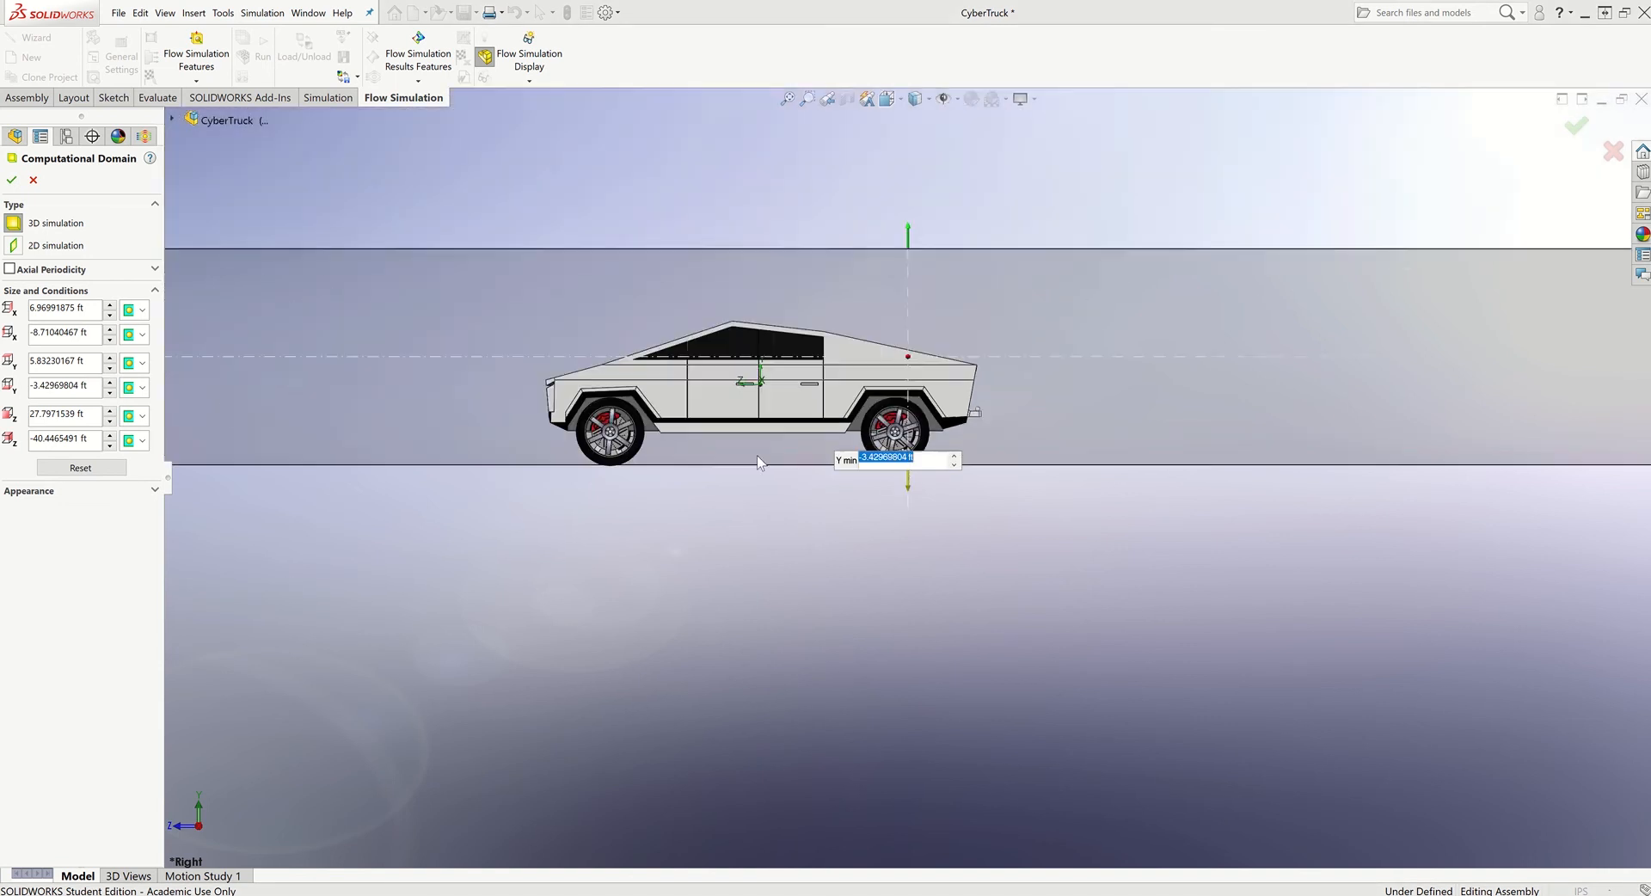
left_click_drag(226, 379, 479, 376)
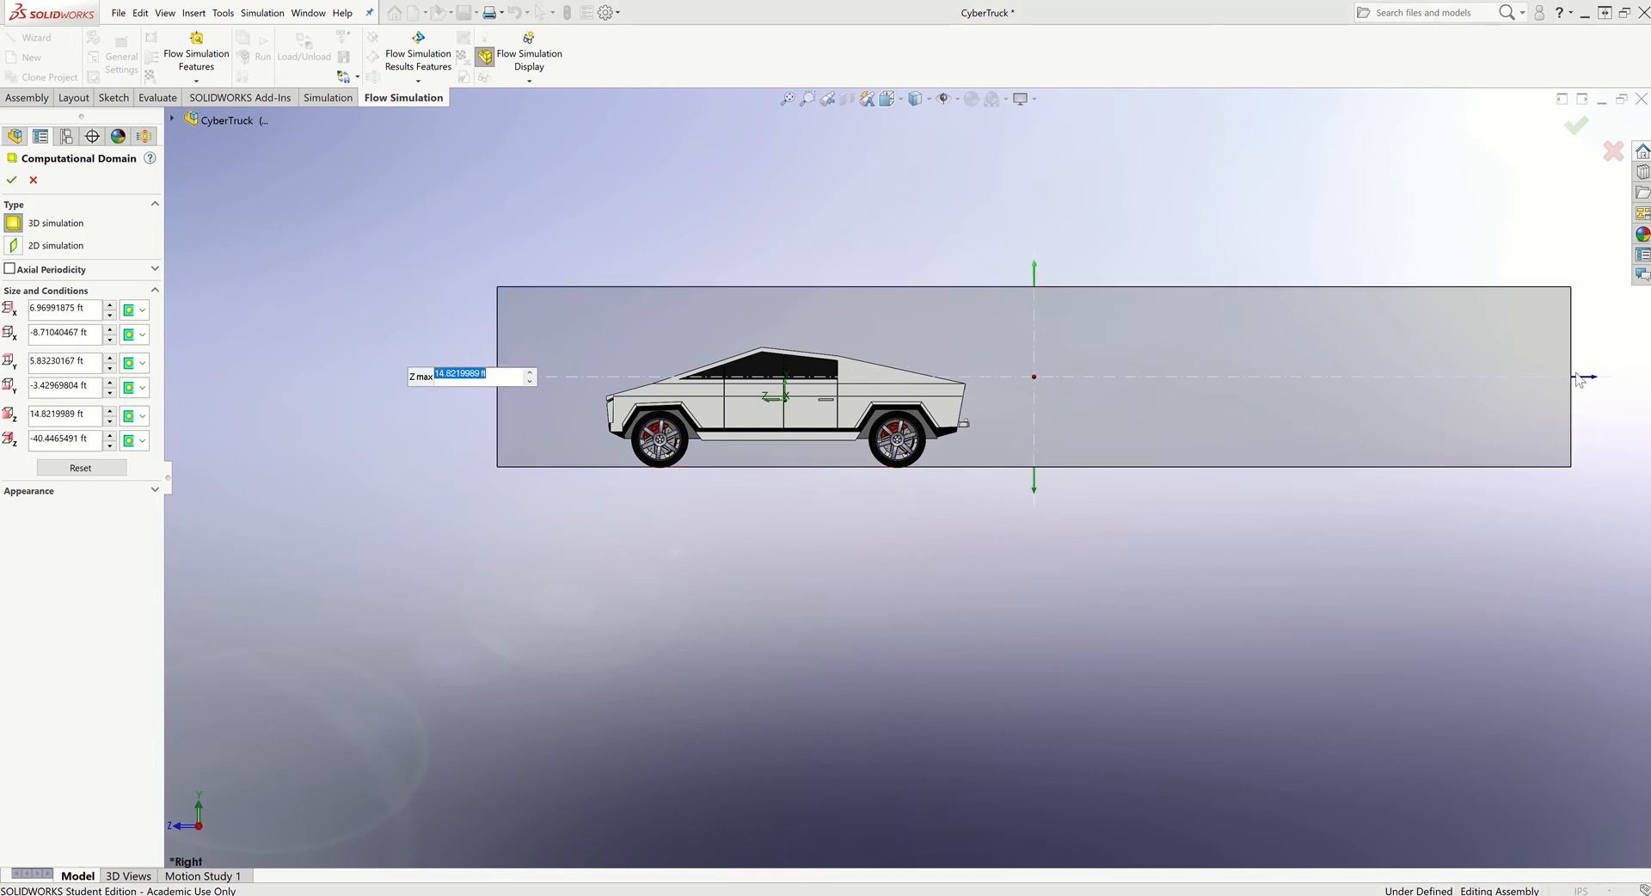
left_click_drag(1586, 376, 1291, 391)
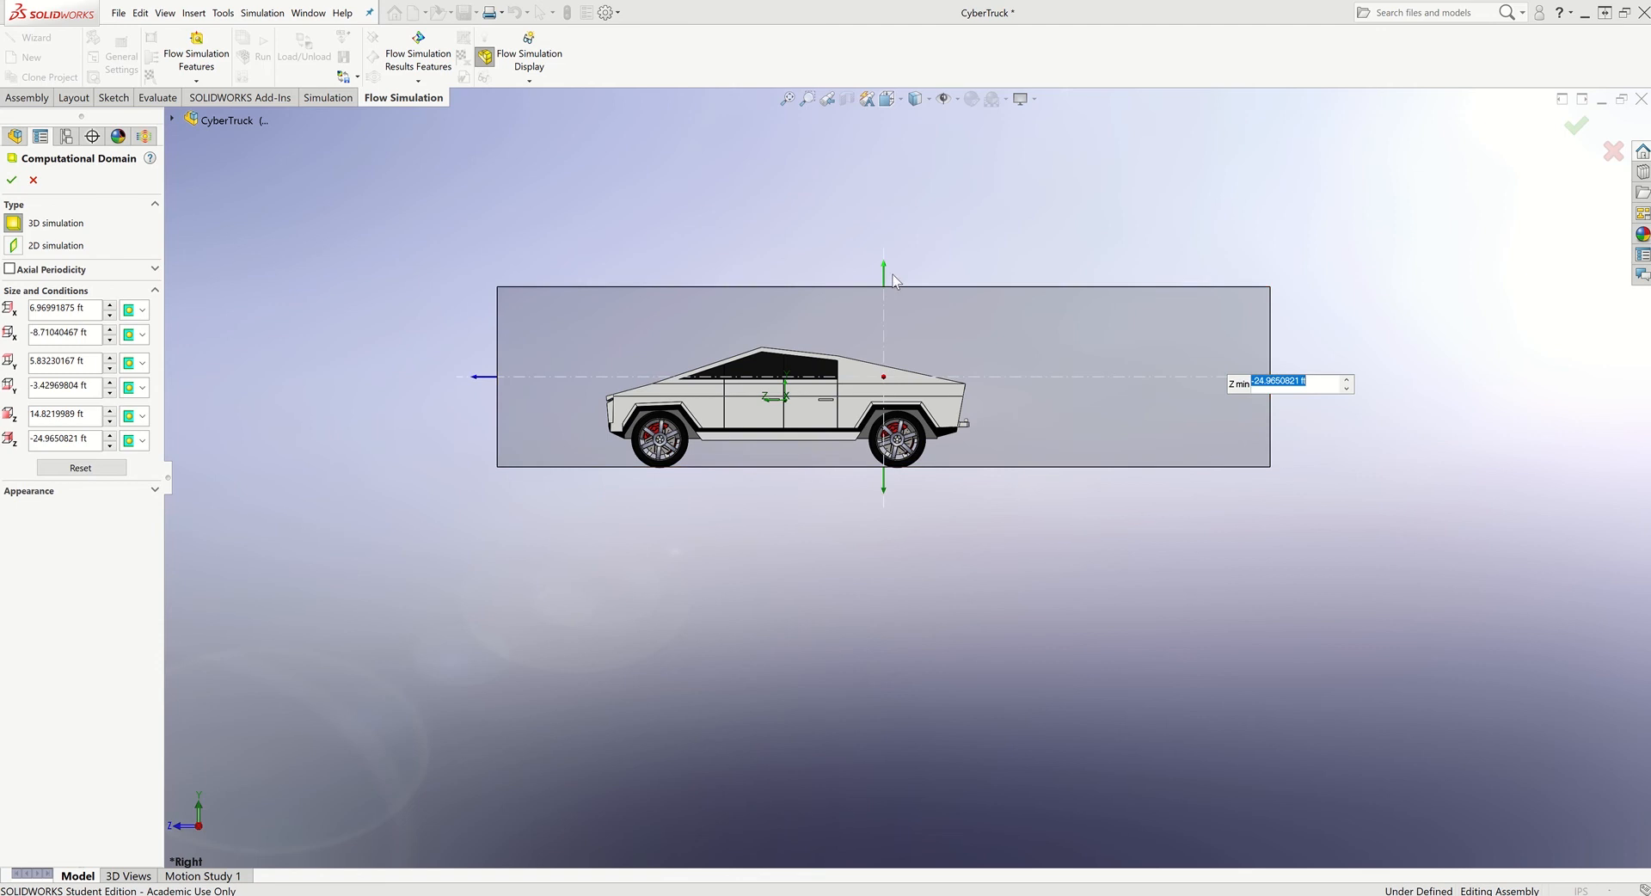
- Raise the domain's Y max to about 7.10 ft, extend Z min to about -28.60 ft and accept the computational domain
left_click_drag(886, 268, 885, 245)
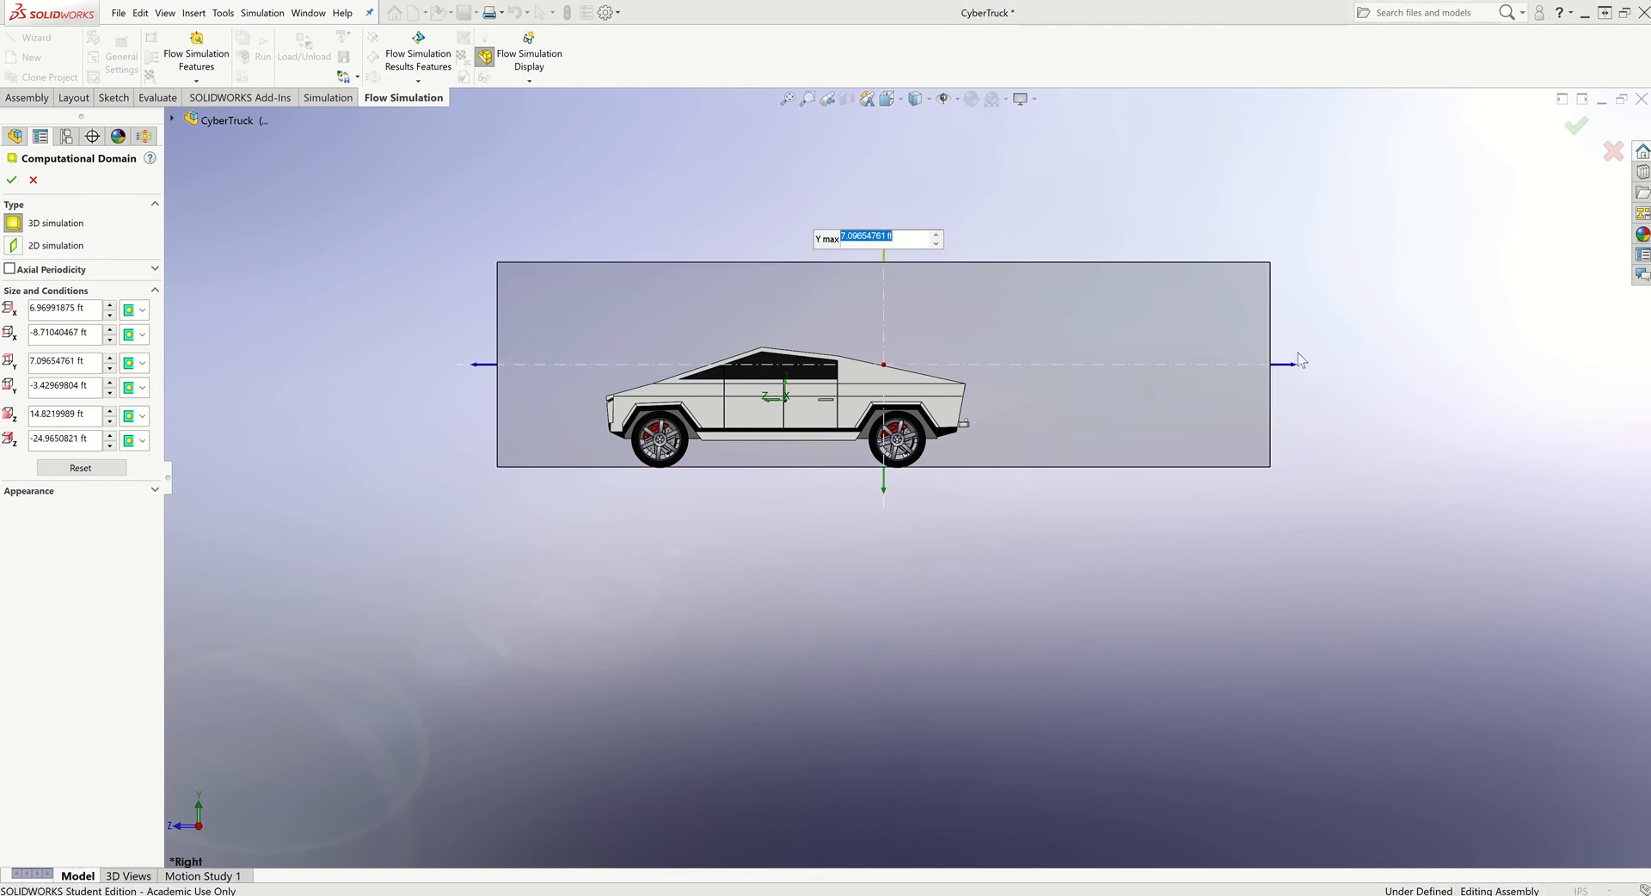
left_click_drag(1292, 370, 1362, 368)
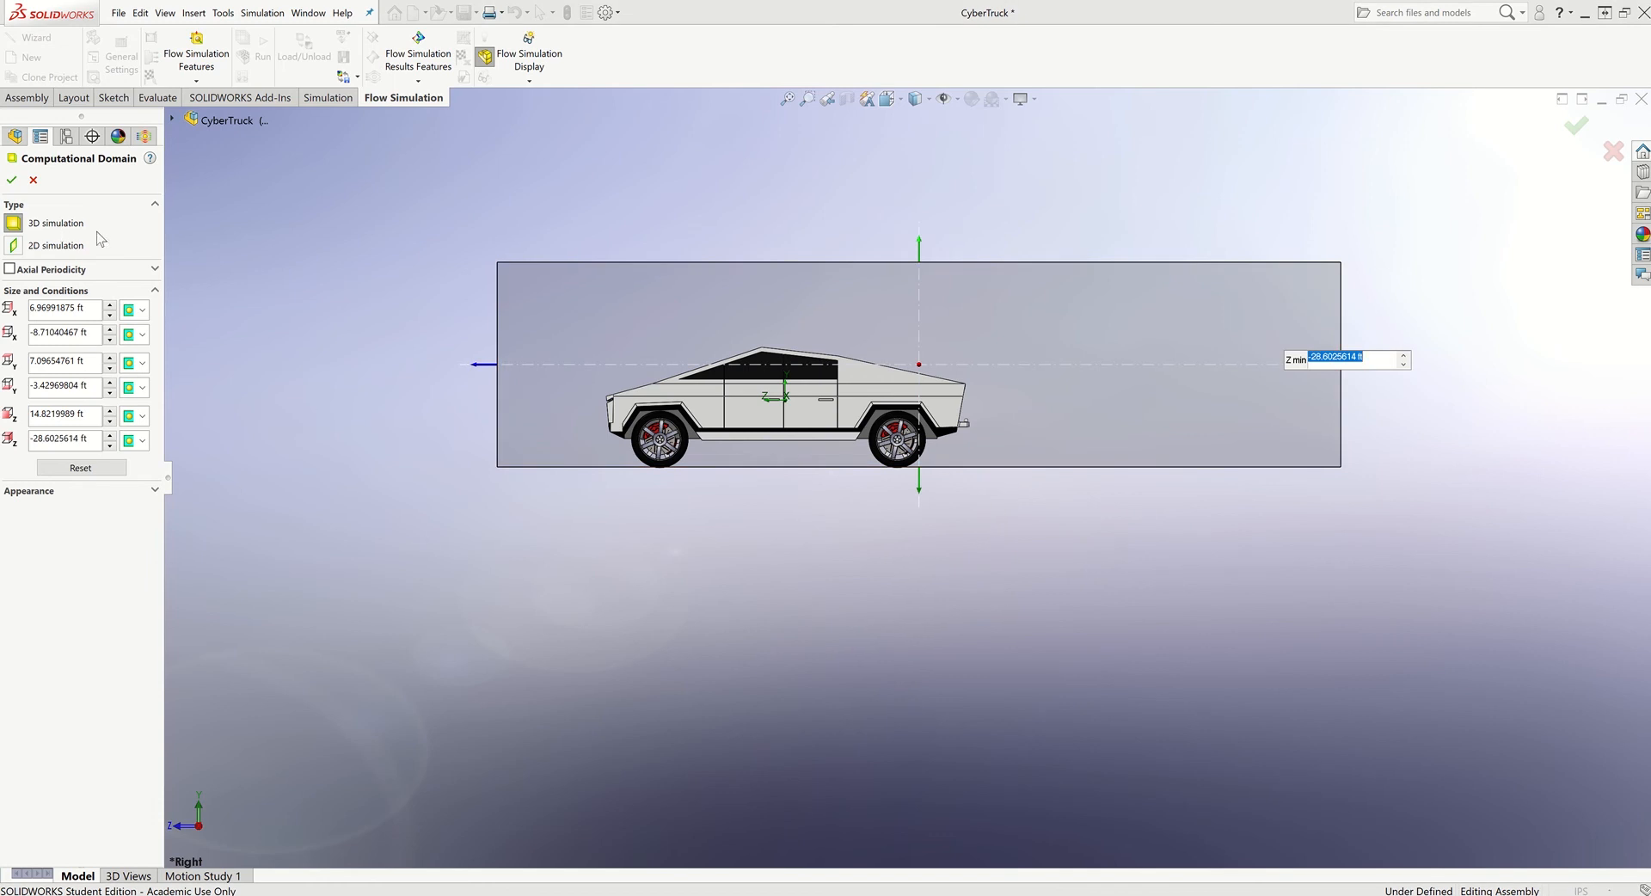
left_click(12, 180)
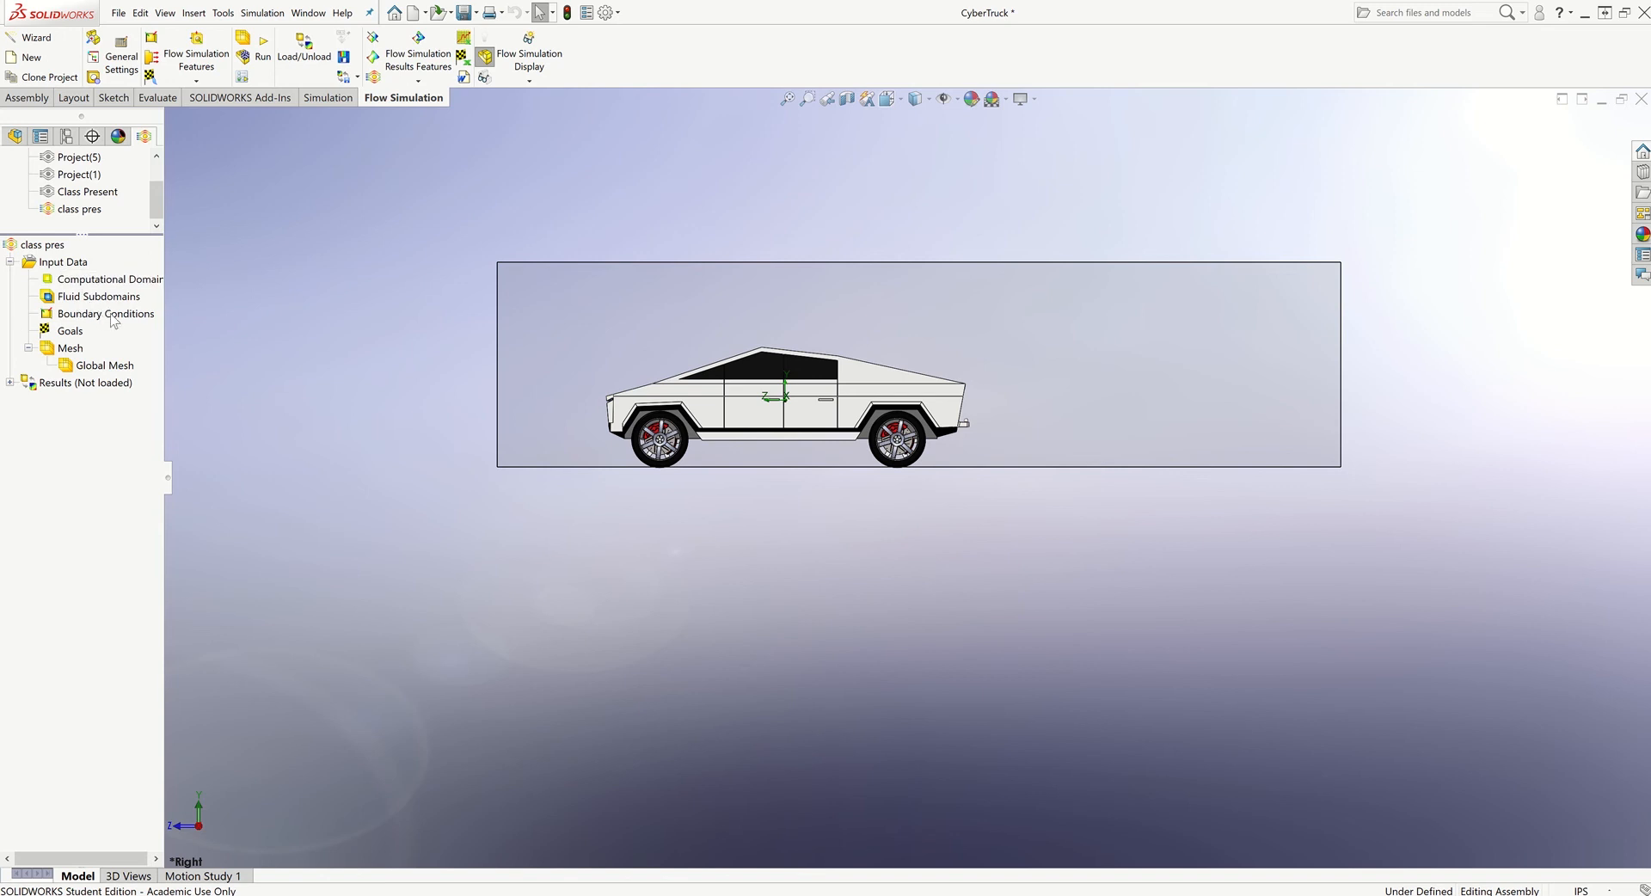
- Start inserting global goals for the class pres project and select the average and maximum Velocity parameters
right_click(66, 334)
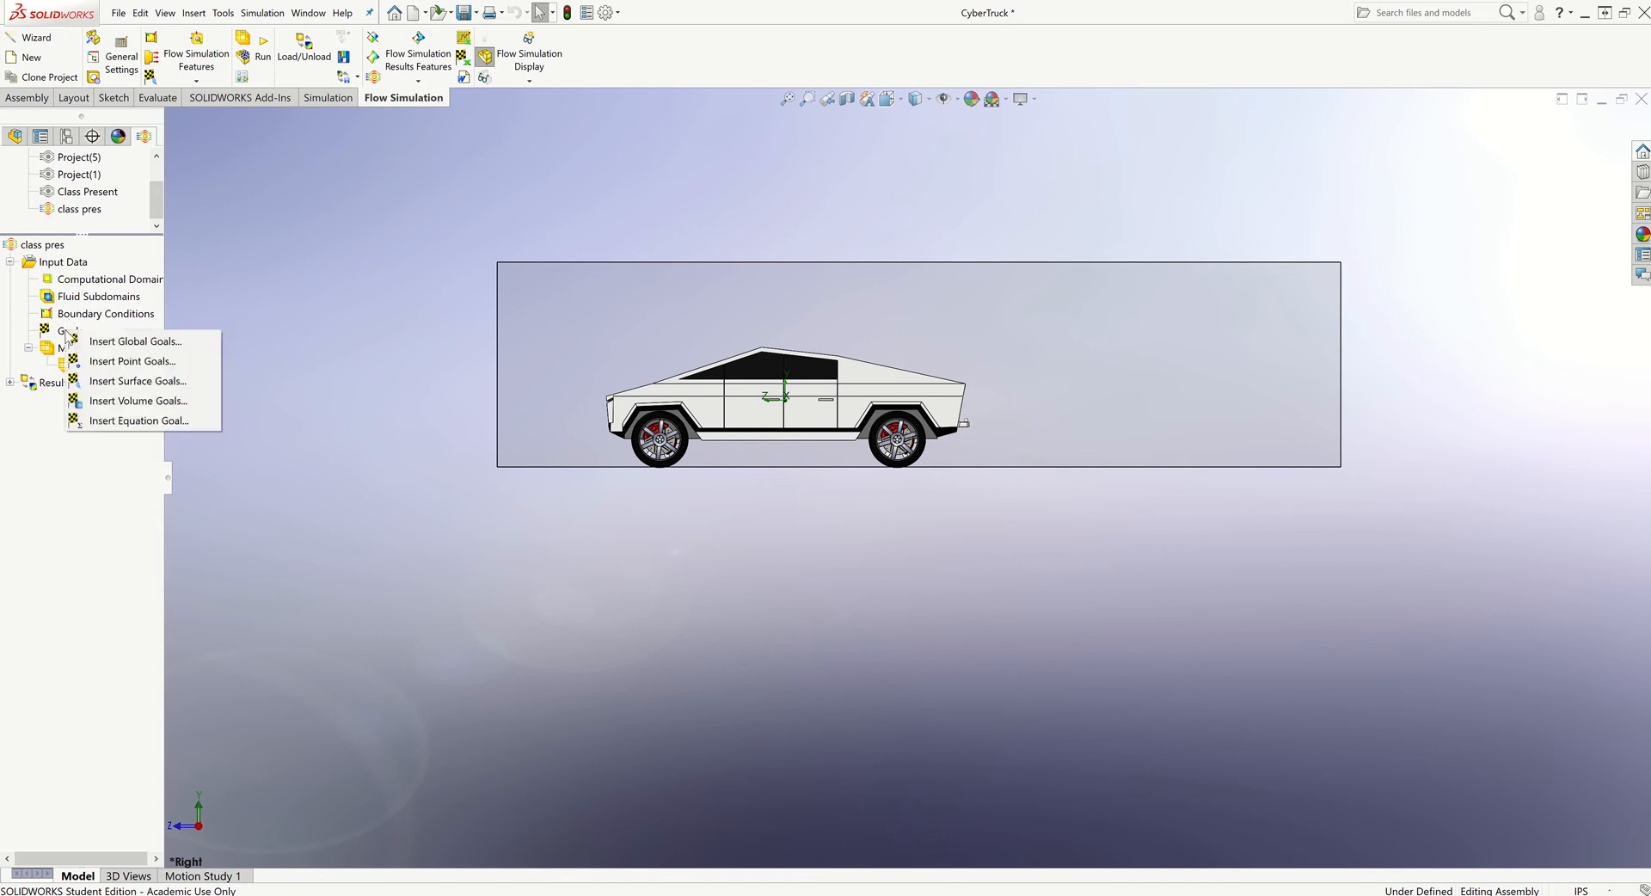
left_click(131, 342)
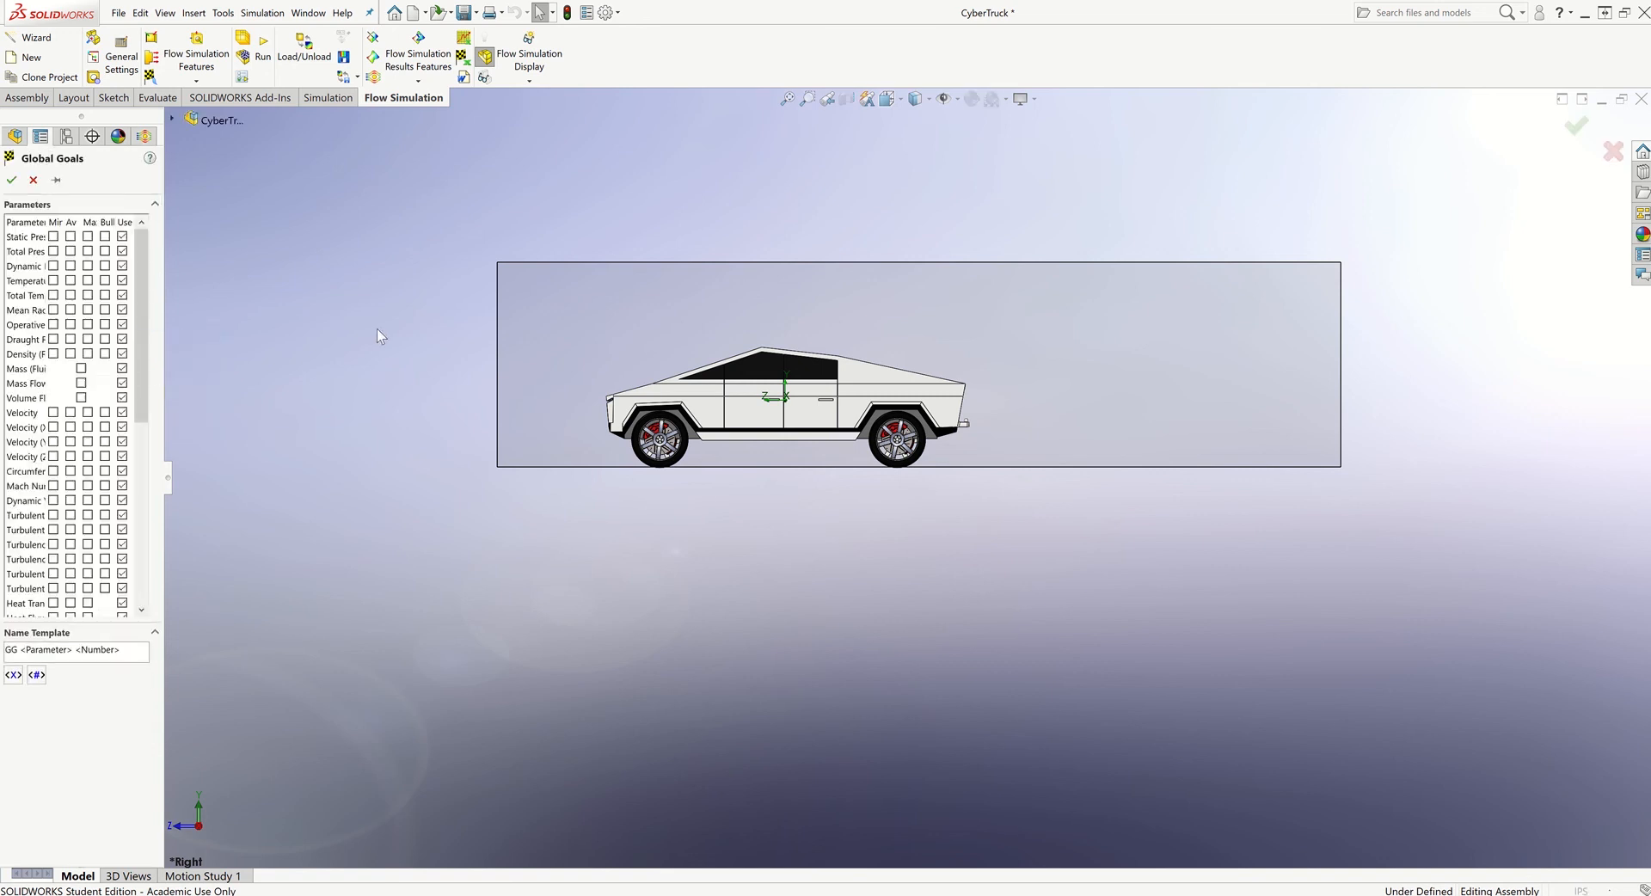
left_click_drag(144, 365, 142, 430)
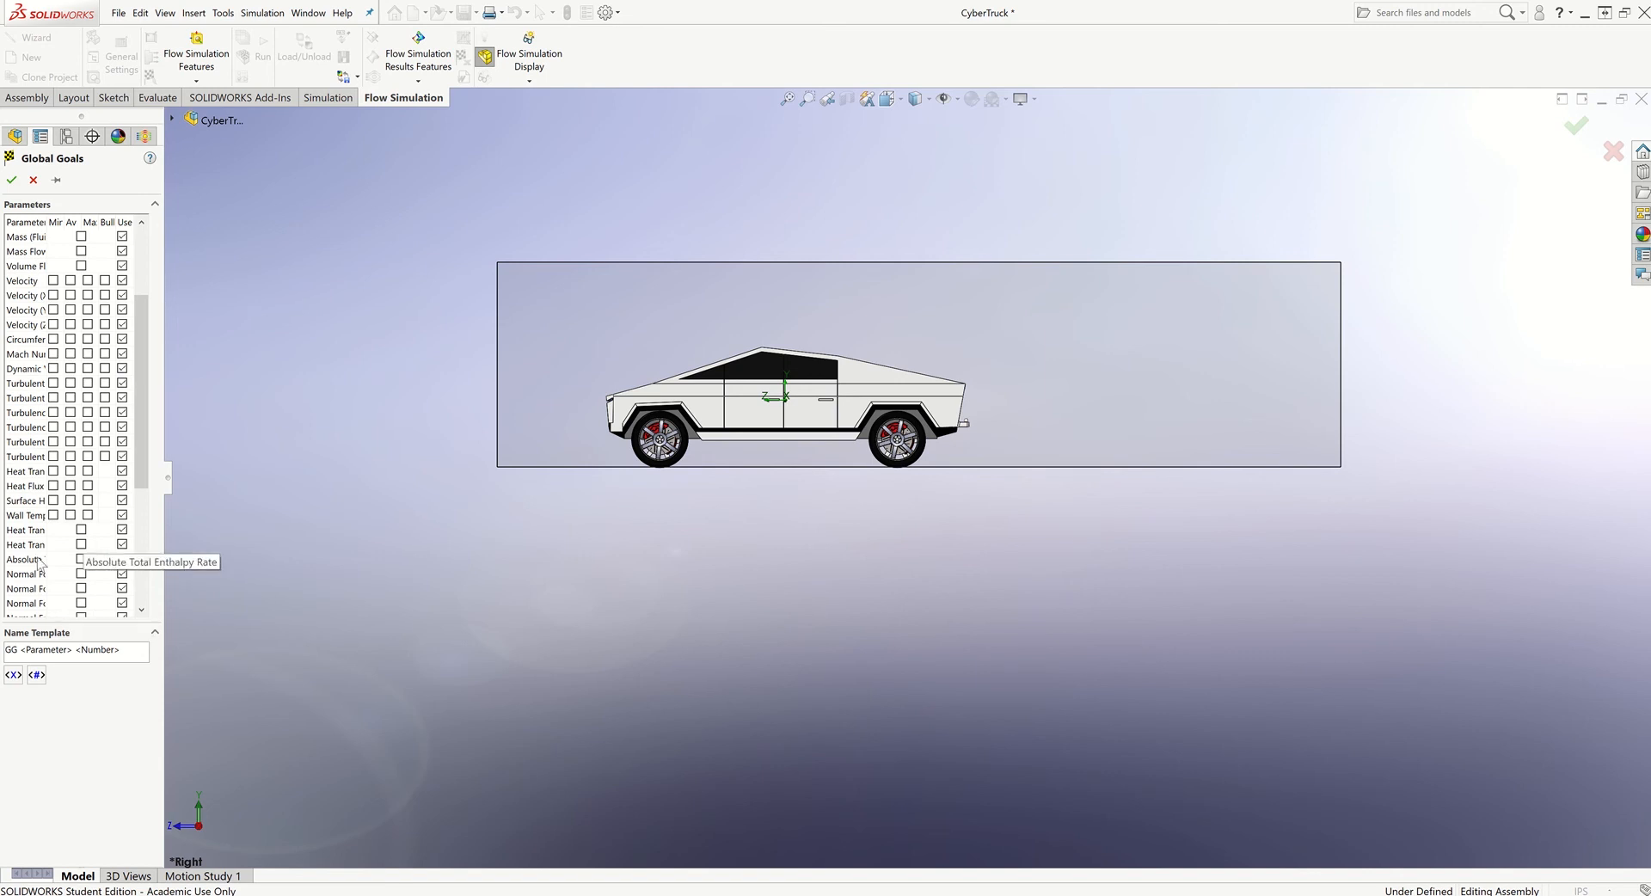
scroll(106, 544, "down", 1)
scroll(106, 543, "up", 3)
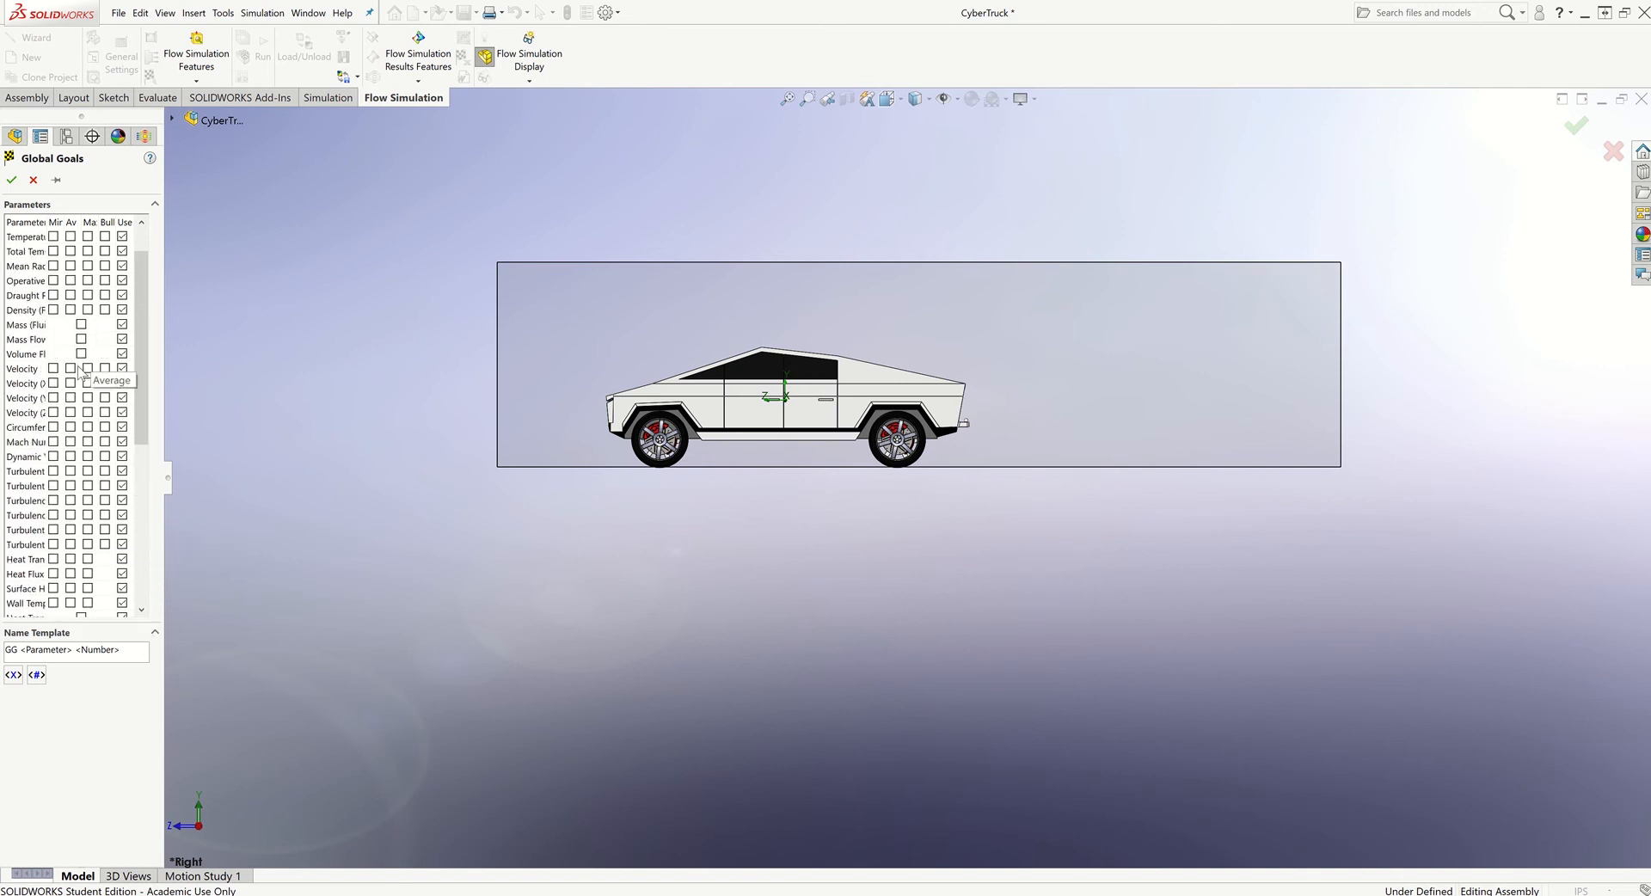
left_click(71, 368)
left_click(88, 369)
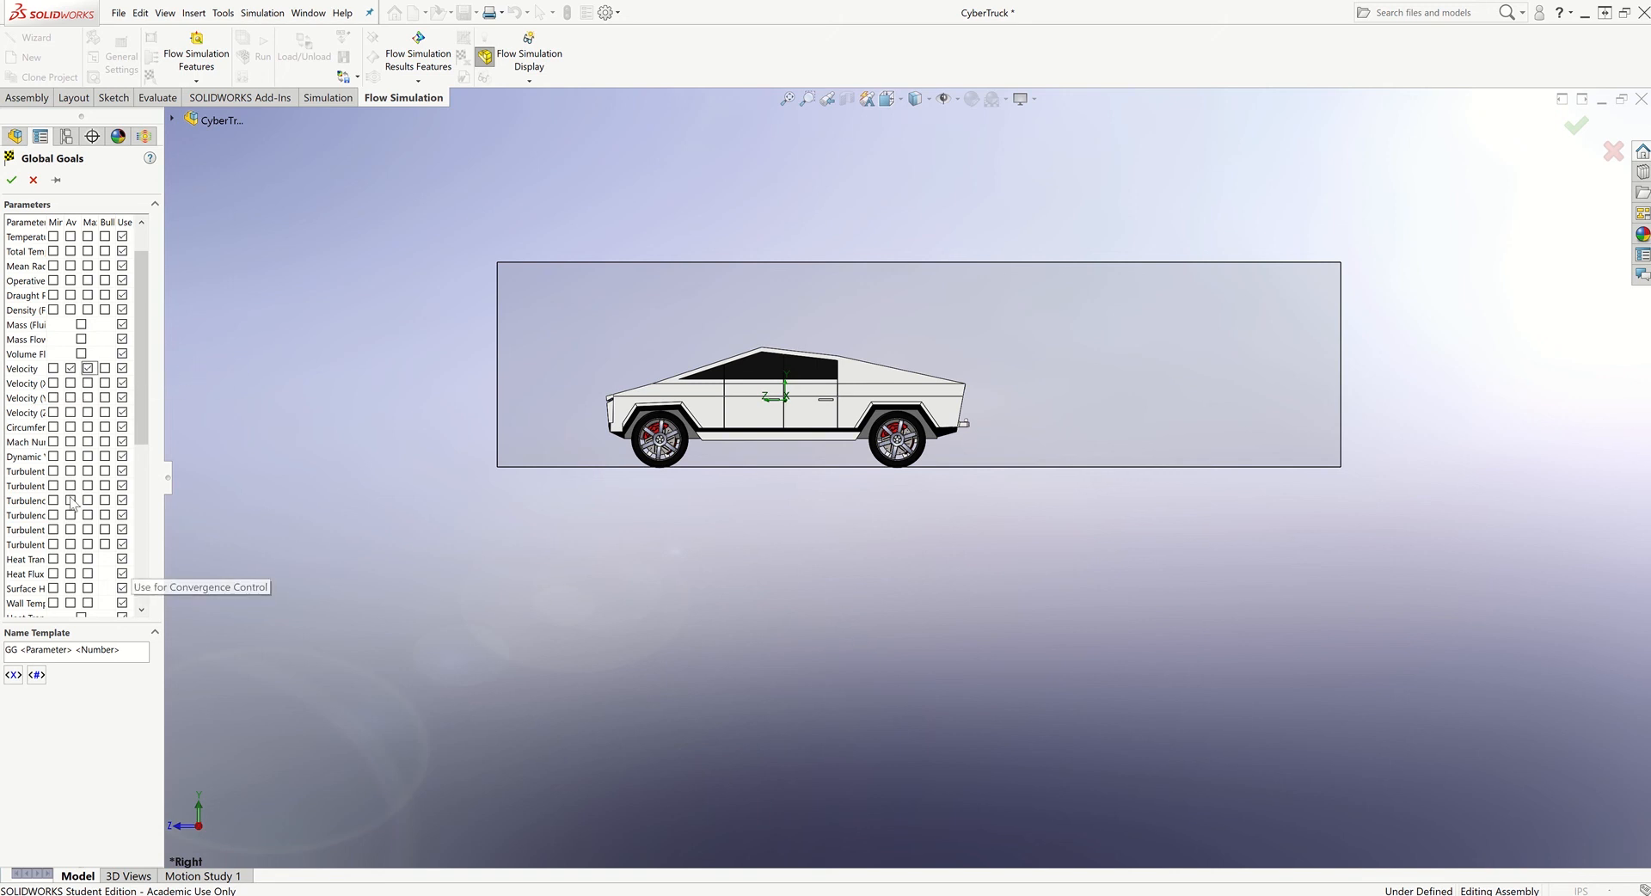
- Add Force (Y) and Force (Z) to the global goals, check the parameter selection and accept the goals
scroll(81, 497, "down", 4)
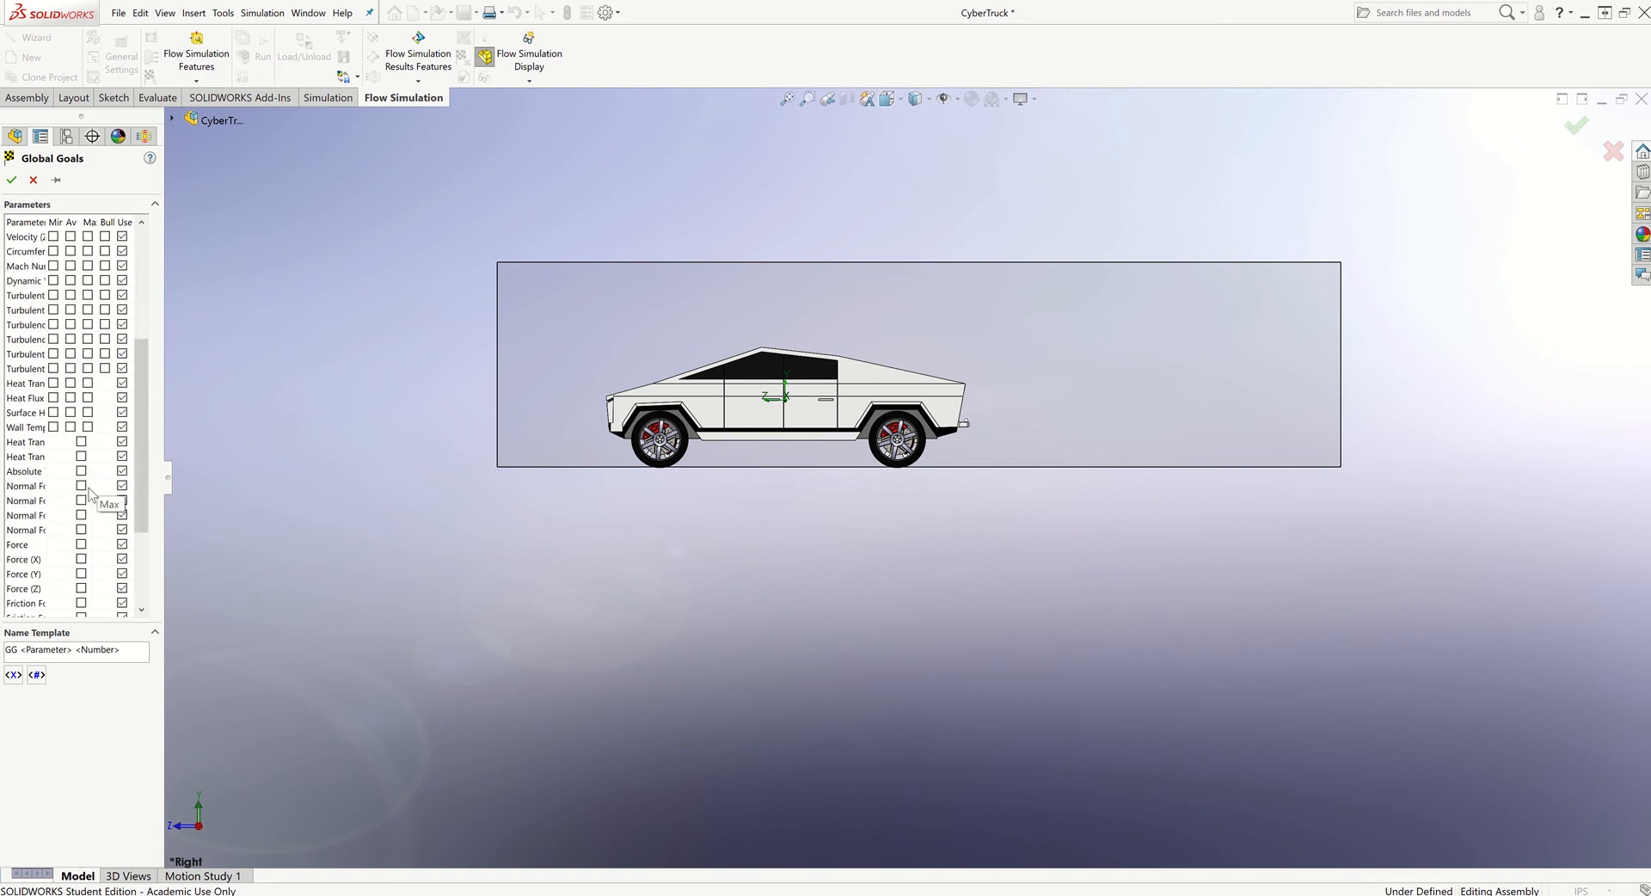
scroll(86, 525, "down", 1)
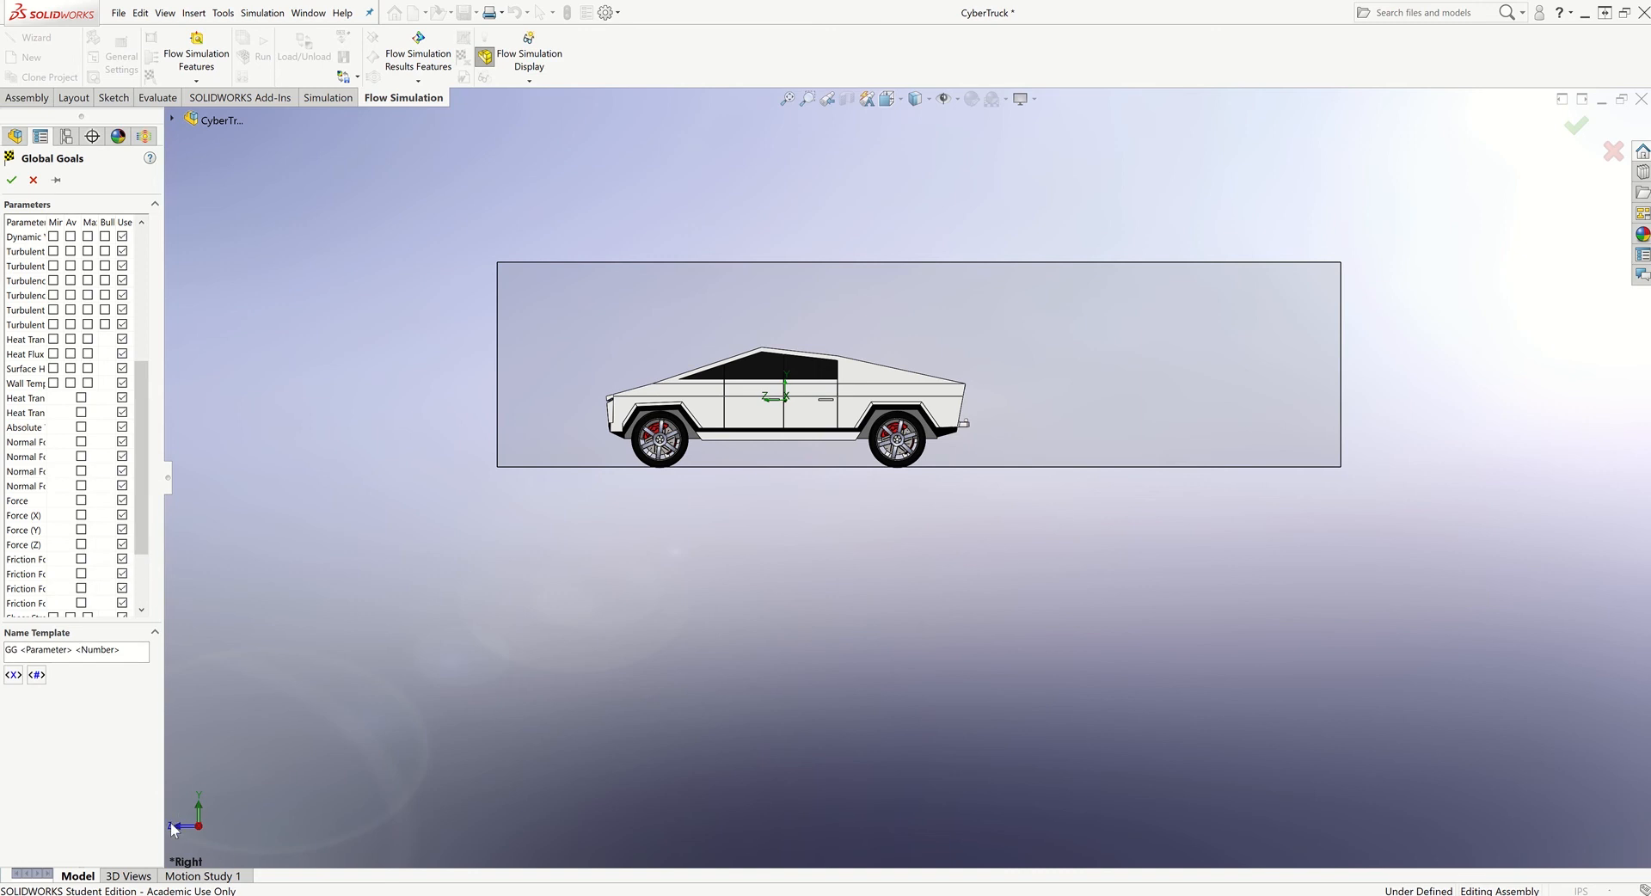
left_click(81, 529)
left_click(81, 544)
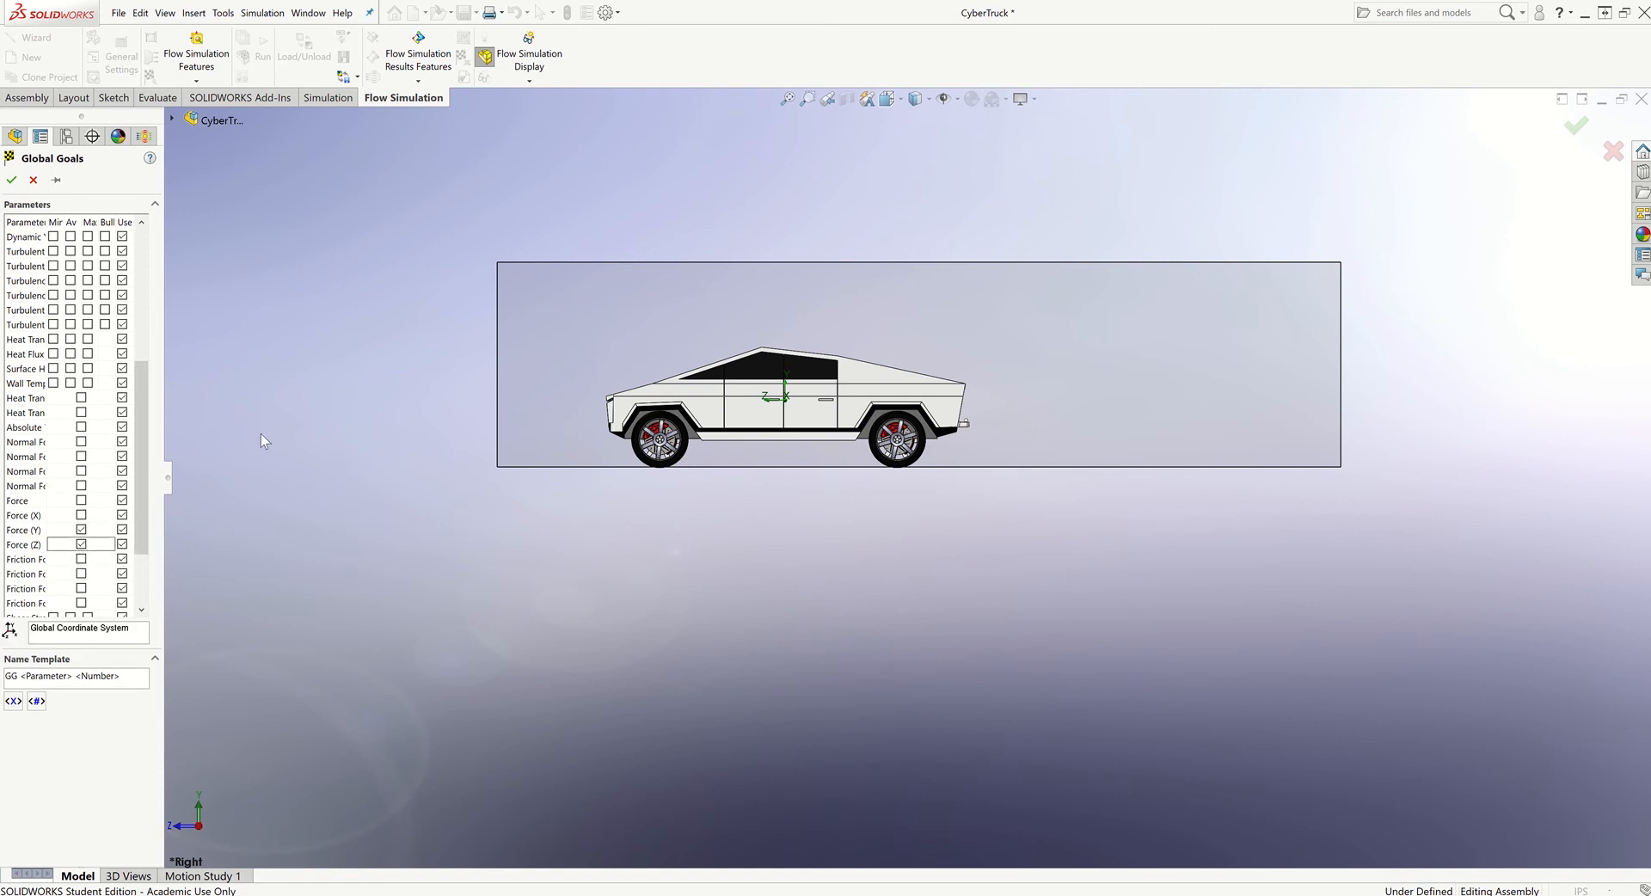
left_click(11, 179)
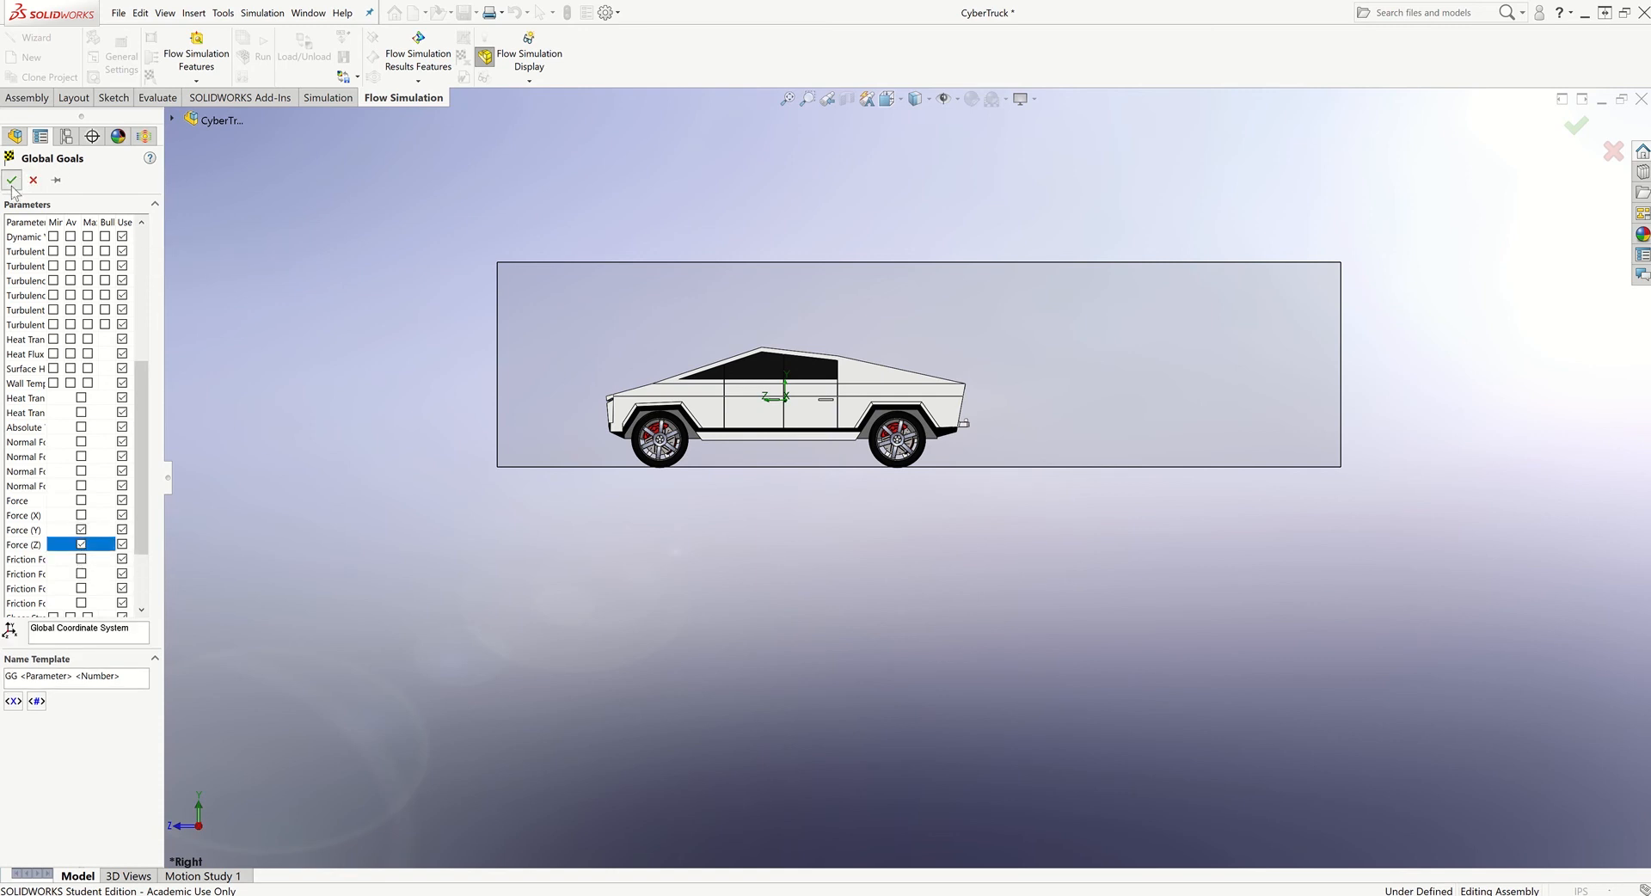
scroll(77, 516, "down", 3)
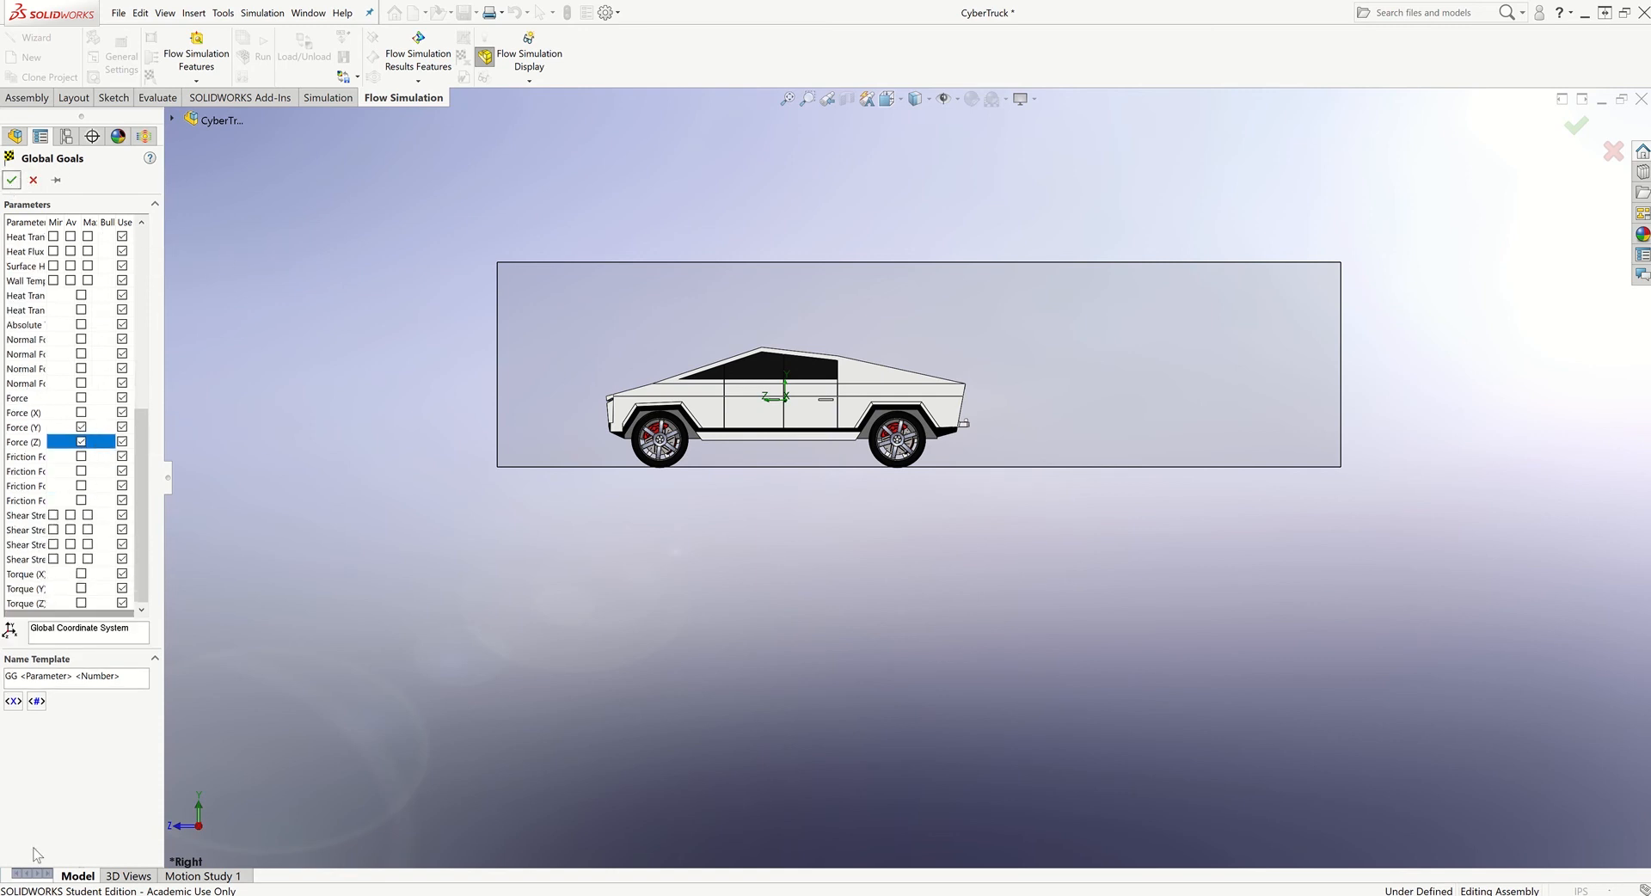
scroll(54, 599, "up", 8)
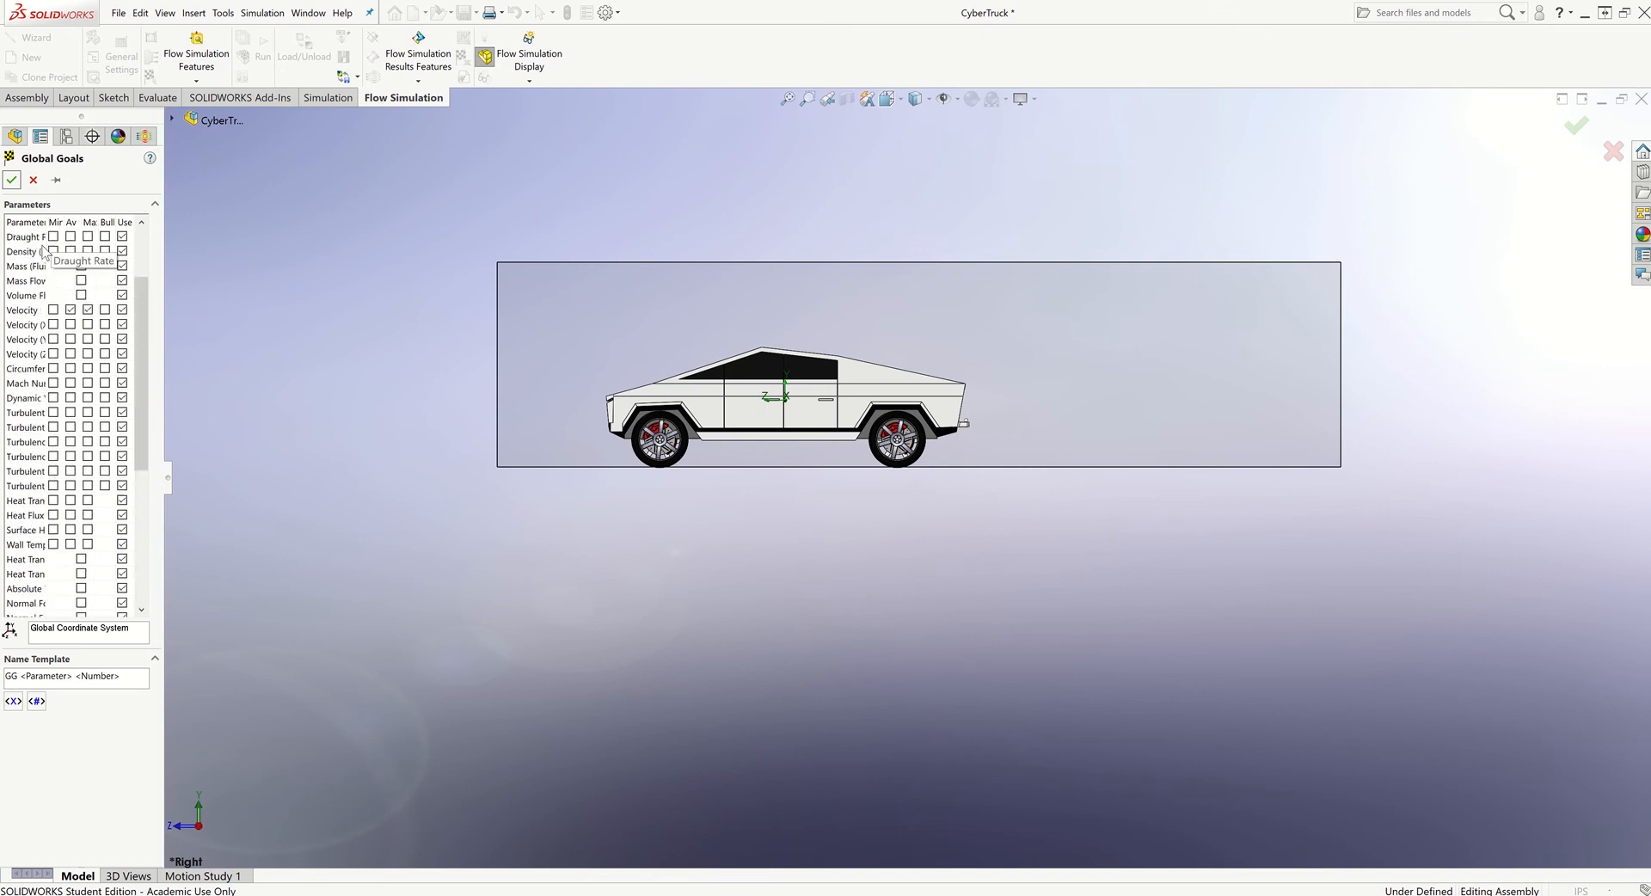
left_click(11, 180)
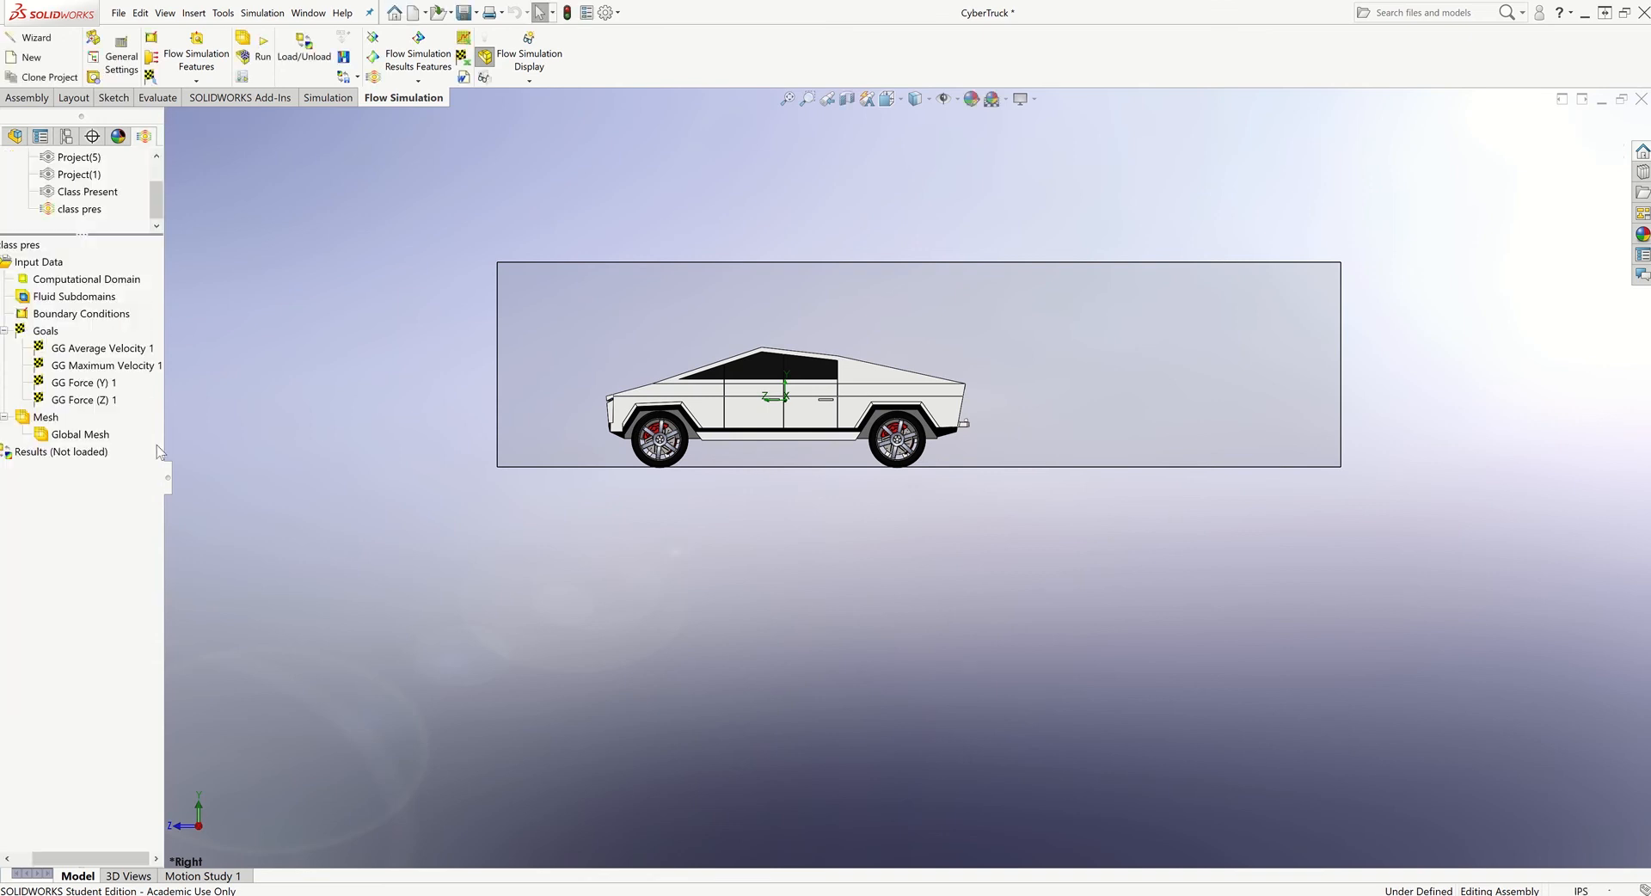
- Insert an equation goal in the class pres project and name it Cl
right_click(51, 335)
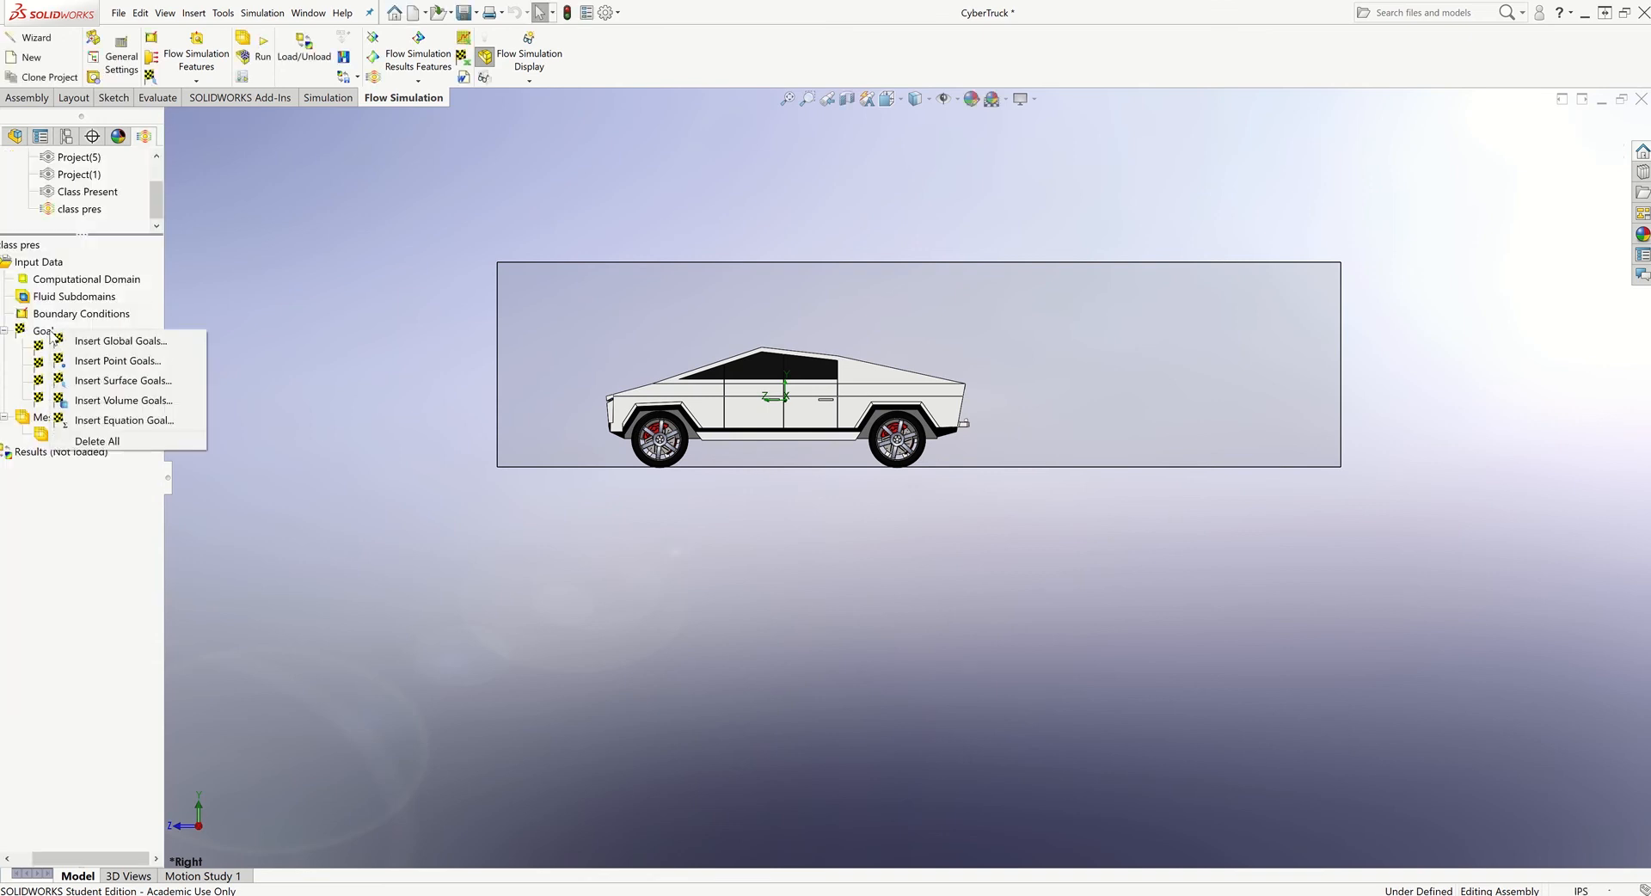
left_click(127, 420)
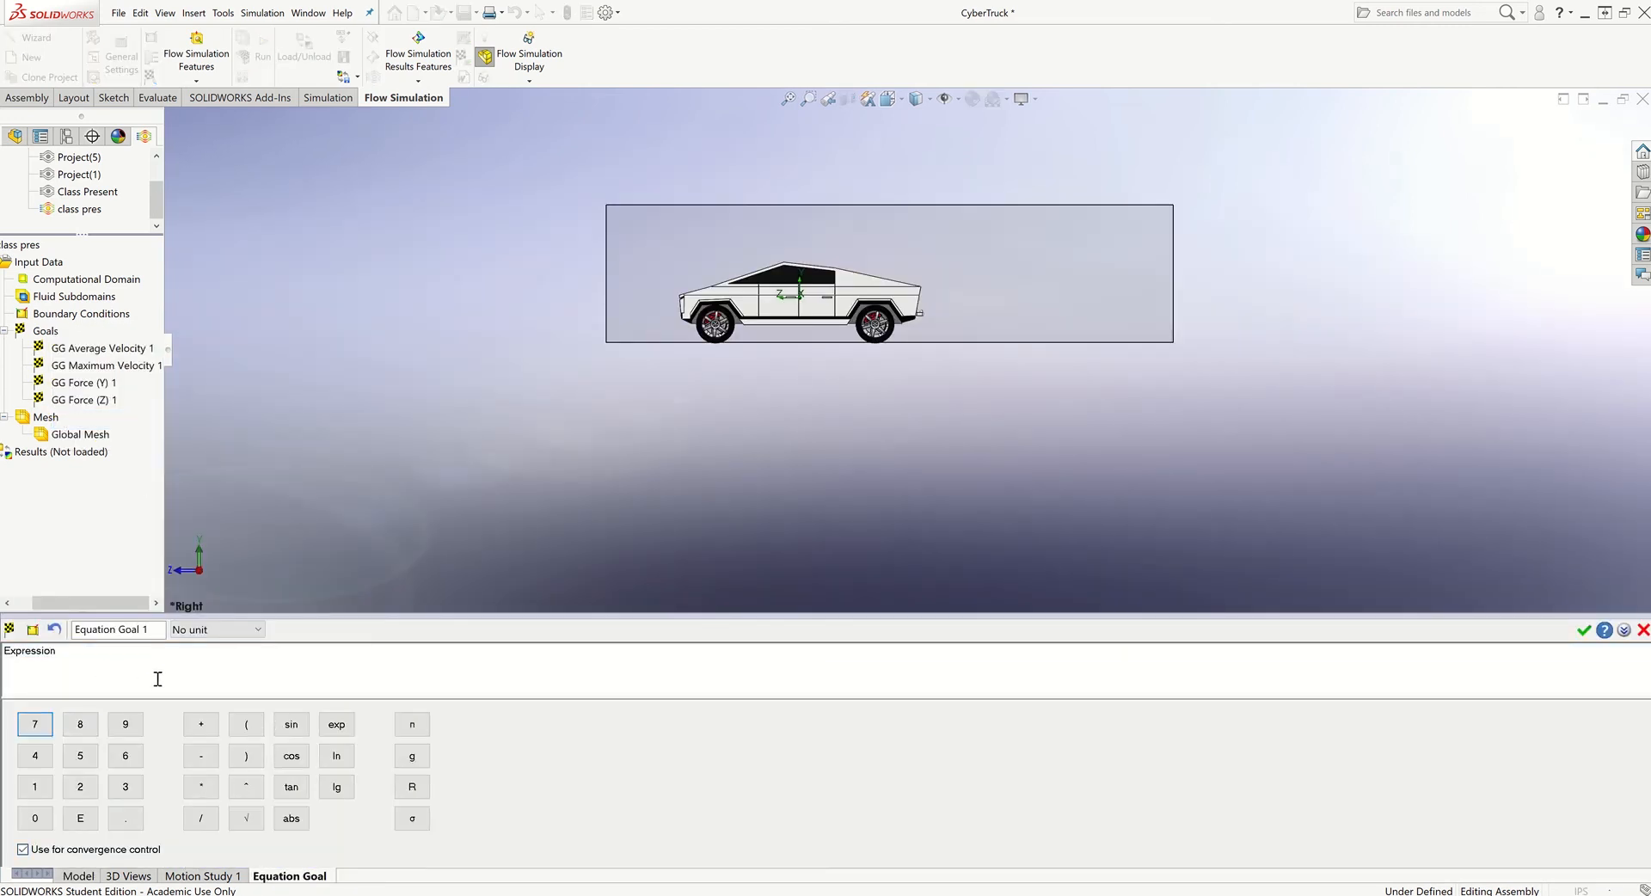
triple_click(138, 629)
type("Cl")
- Switch to the EMEC403 - Lab 11 Week 2 document in Google Docs and review the lift and drag coefficient equations
left_click_drag(1650, 516, 688, 0)
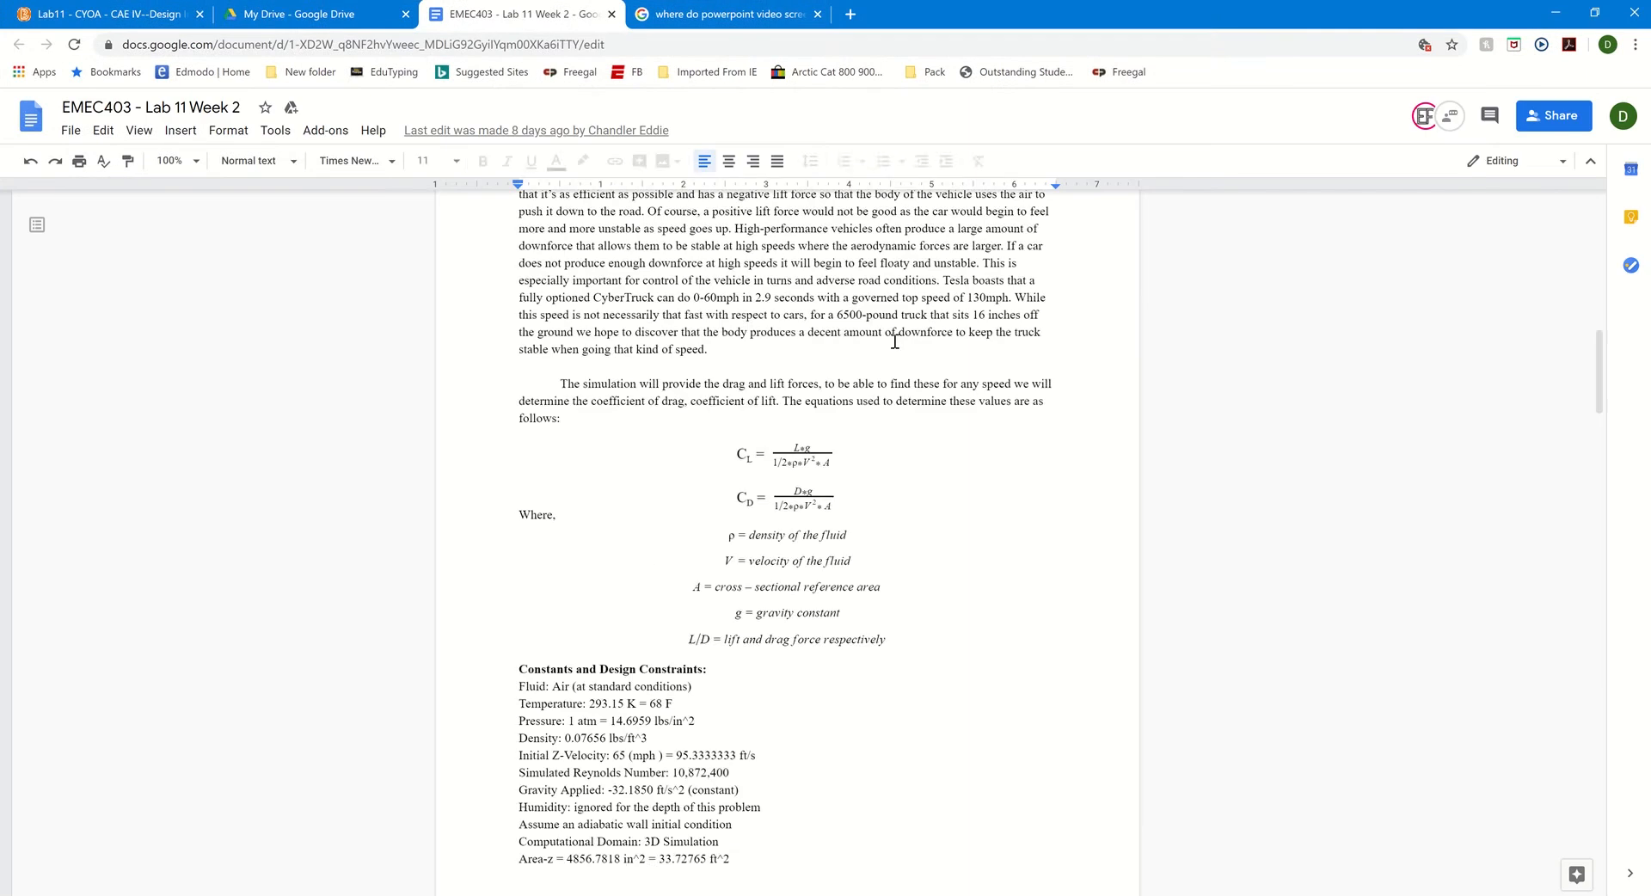
scroll(1223, 741, "up", 1)
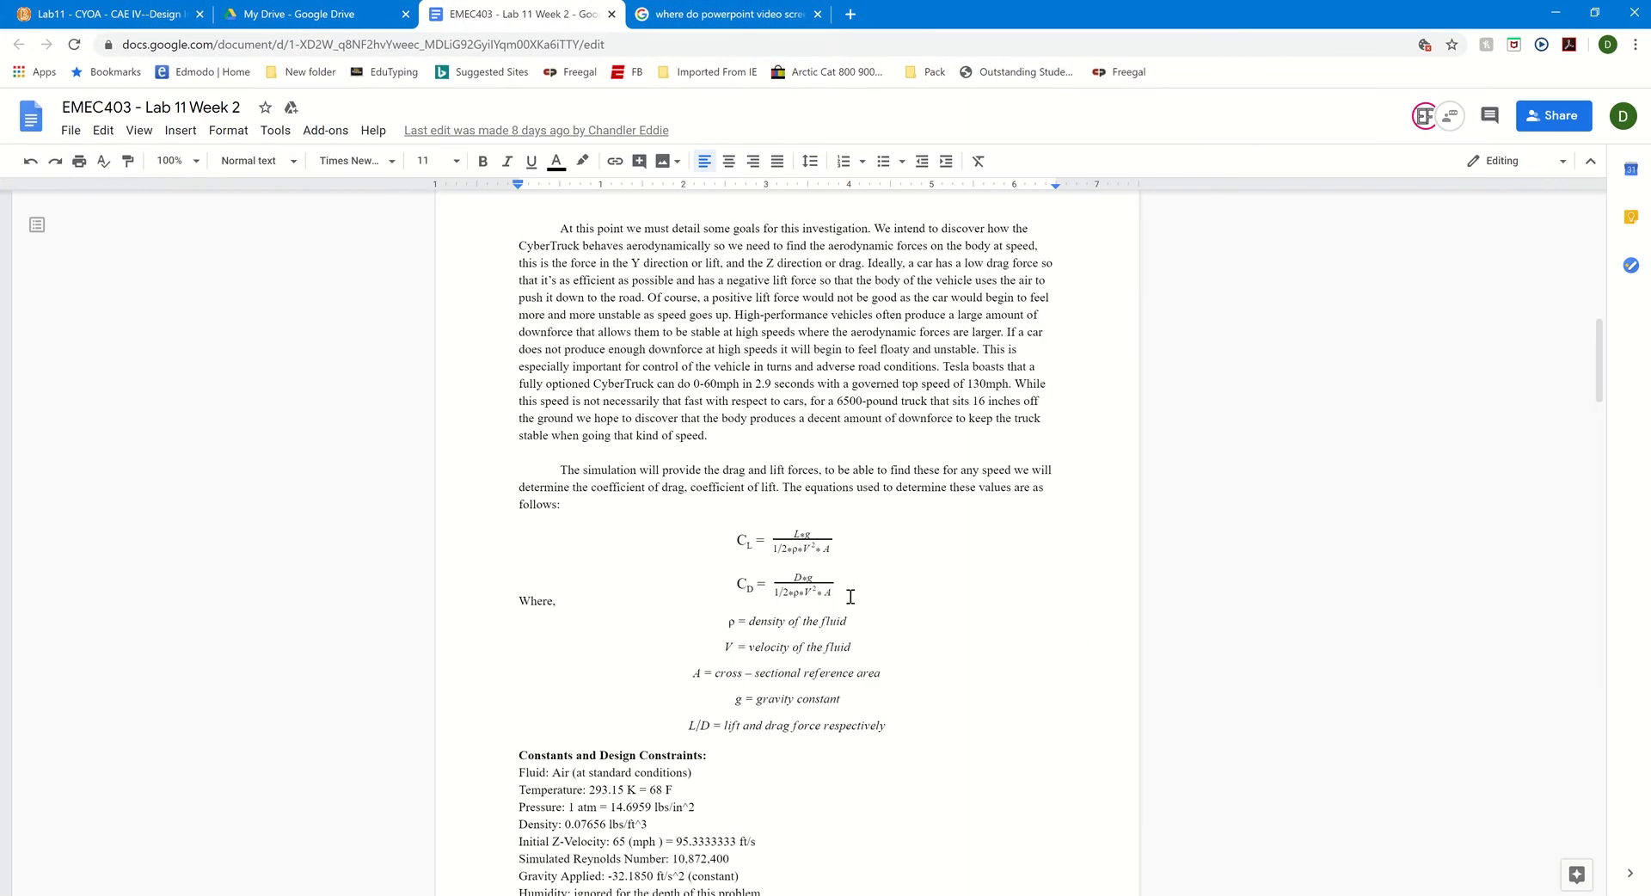
left_click_drag(851, 597, 732, 534)
left_click(850, 563)
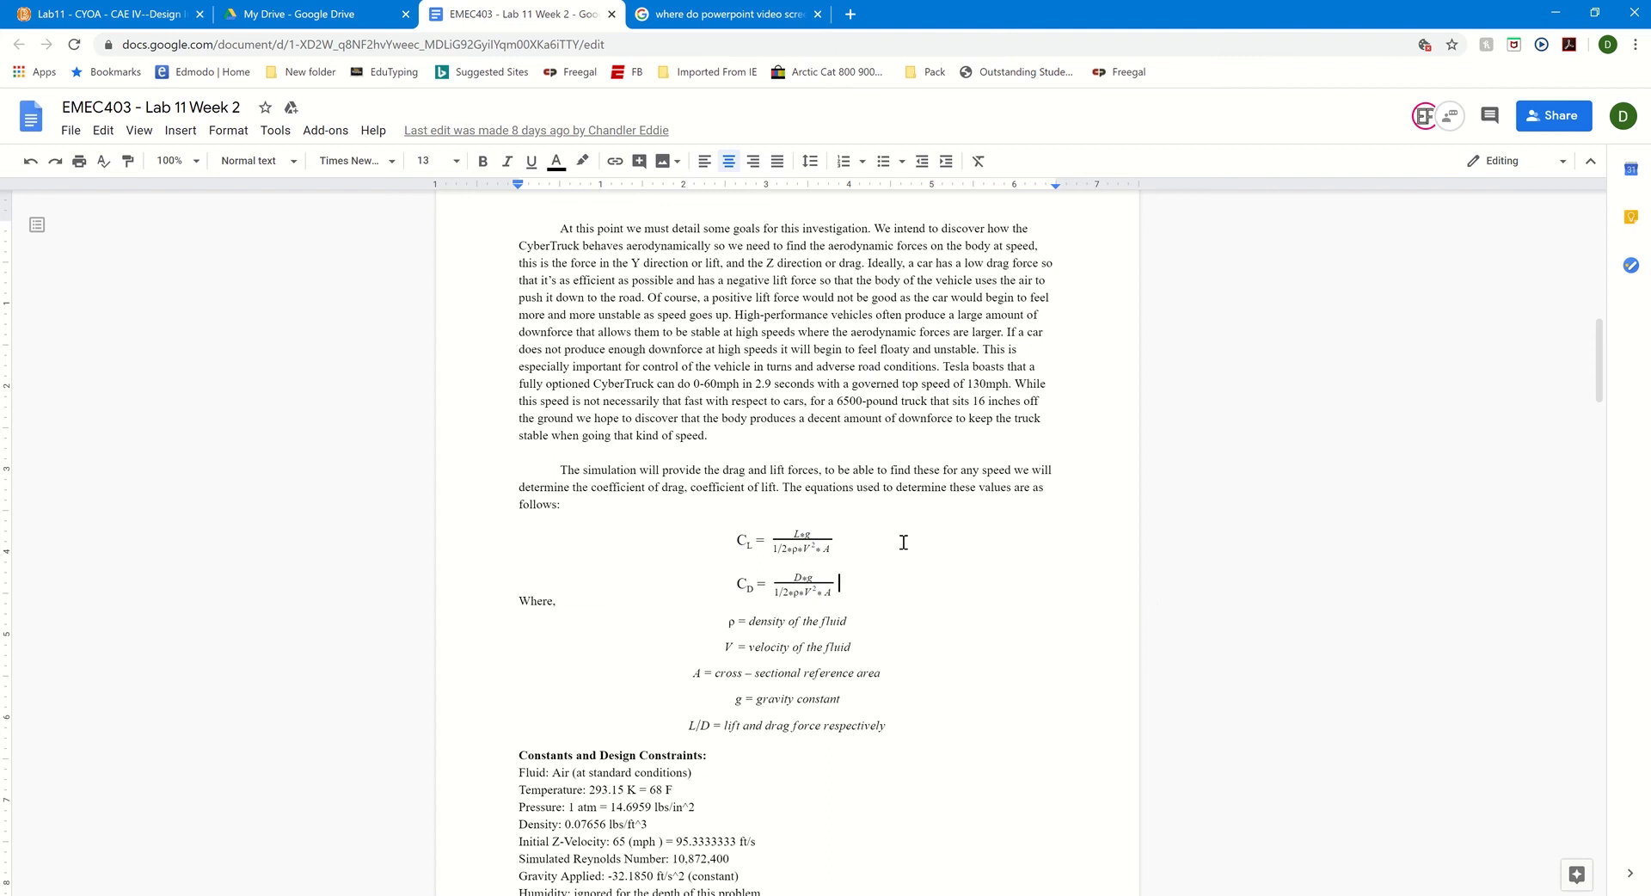
left_click(798, 530)
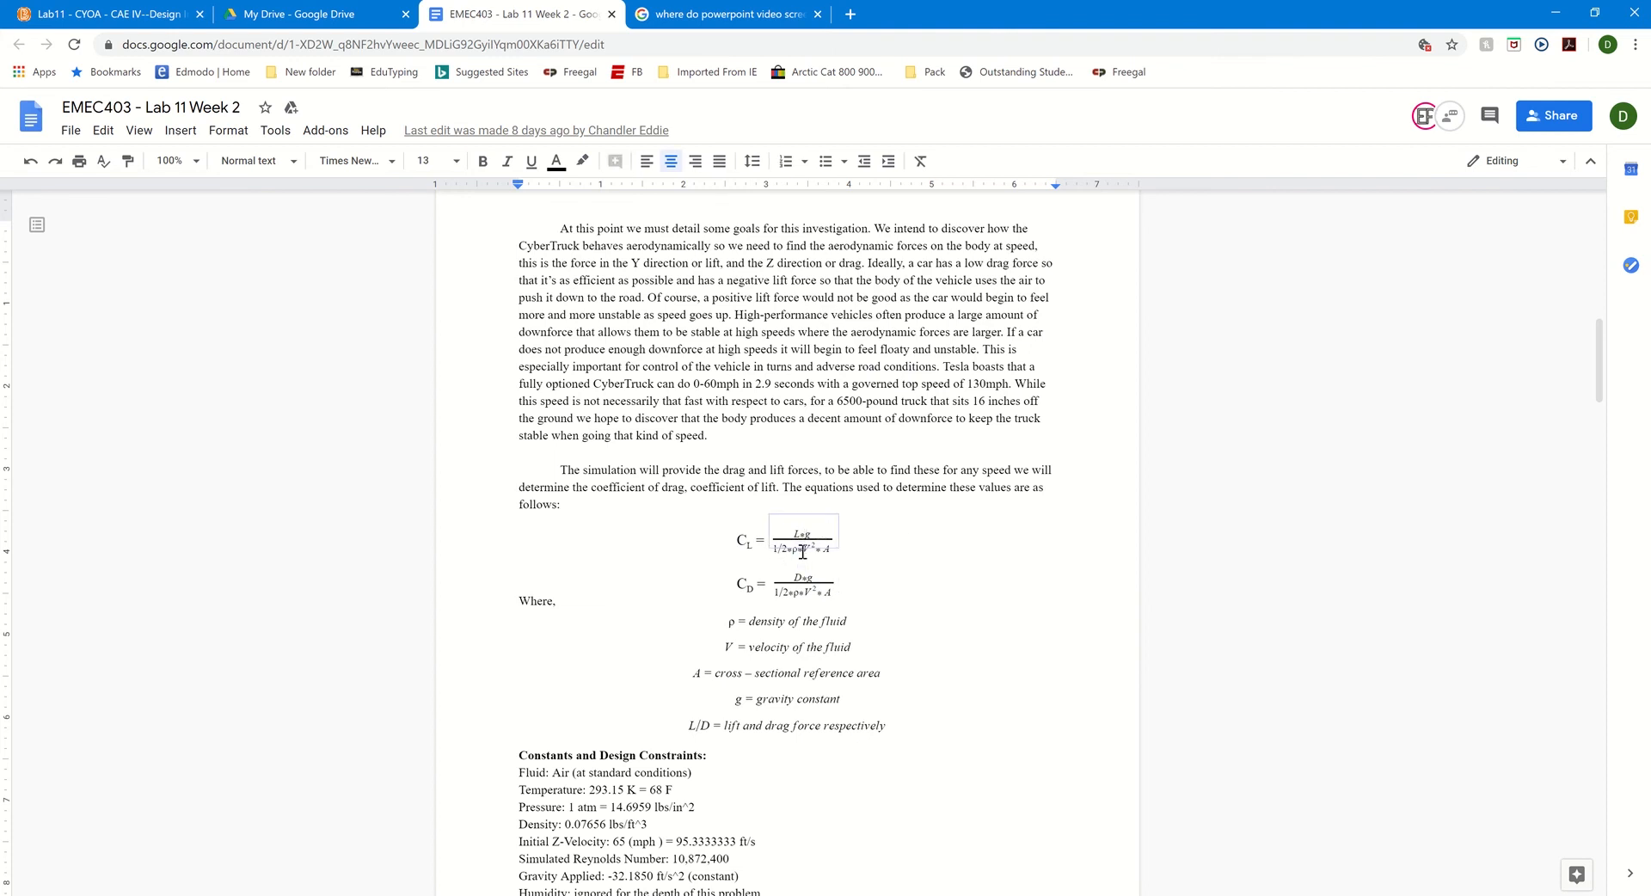
left_click(875, 559)
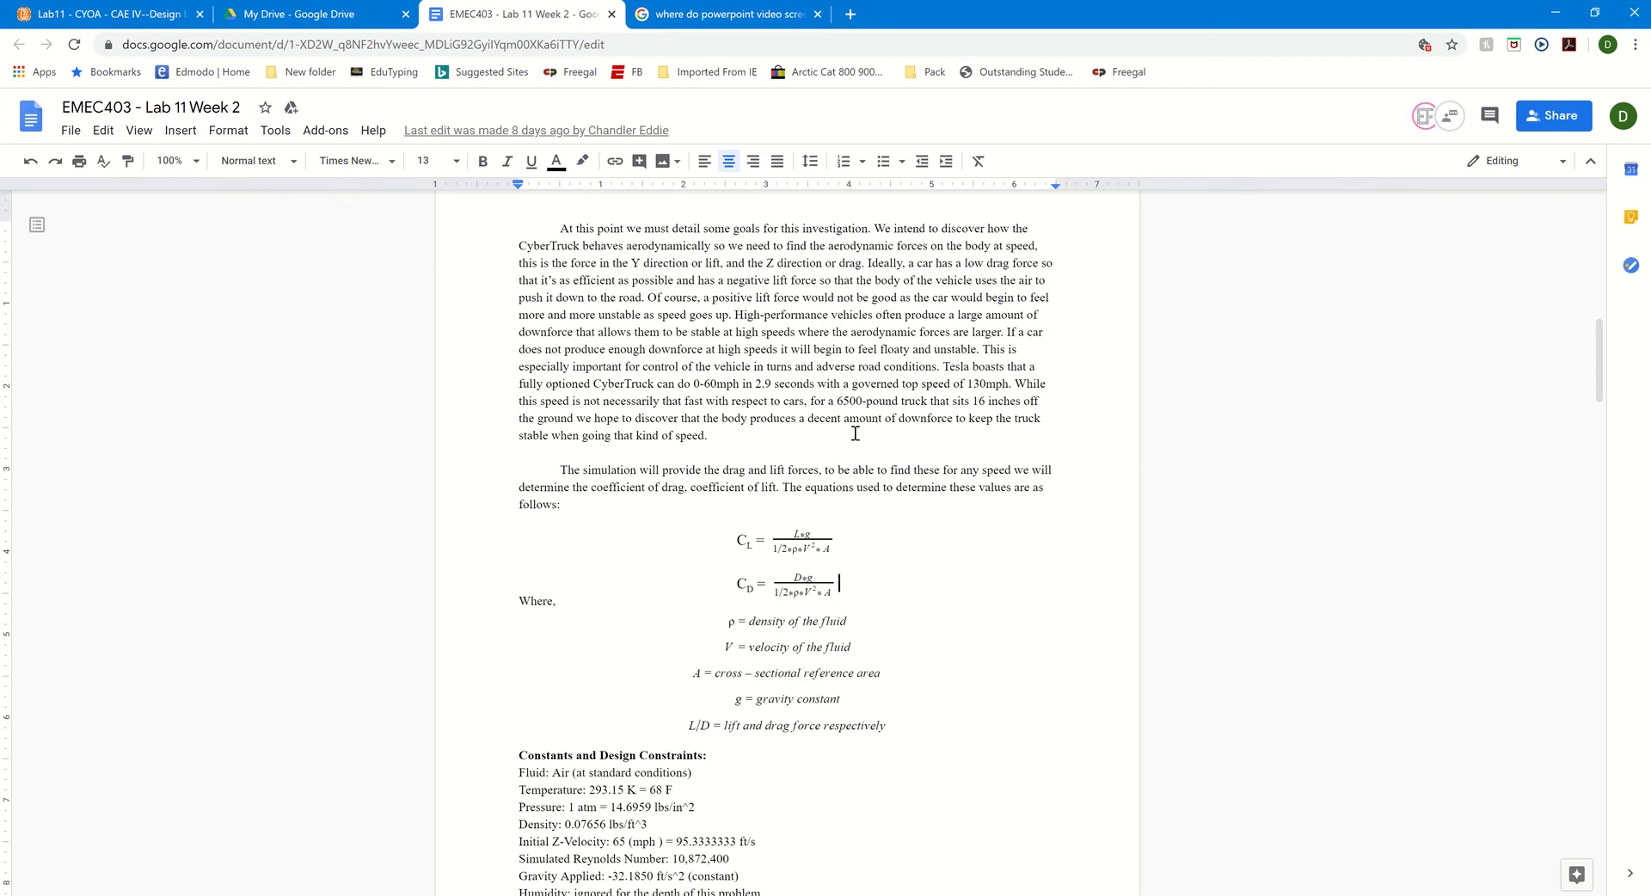
- Return to SOLIDWORKS and enter the Cl goal's expression as ({GG Force (Y) 1}*g)/(0.5*0.07656*95.333333^2*120.51083)
left_click_drag(1065, 7, 0, 318)
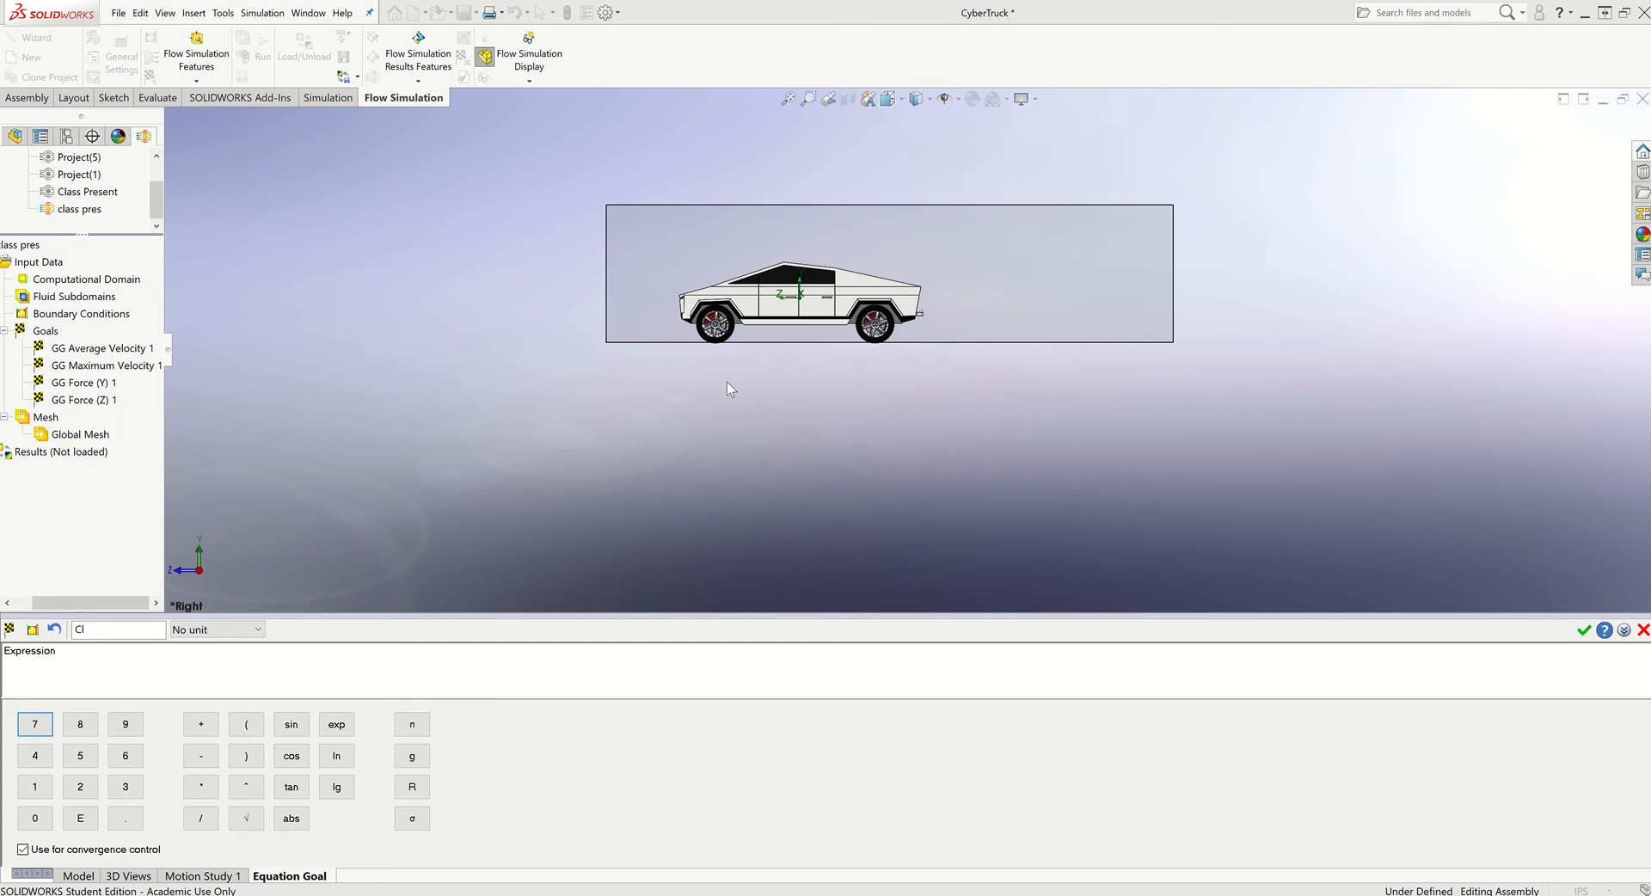
middle_click_drag(740, 405, 766, 472)
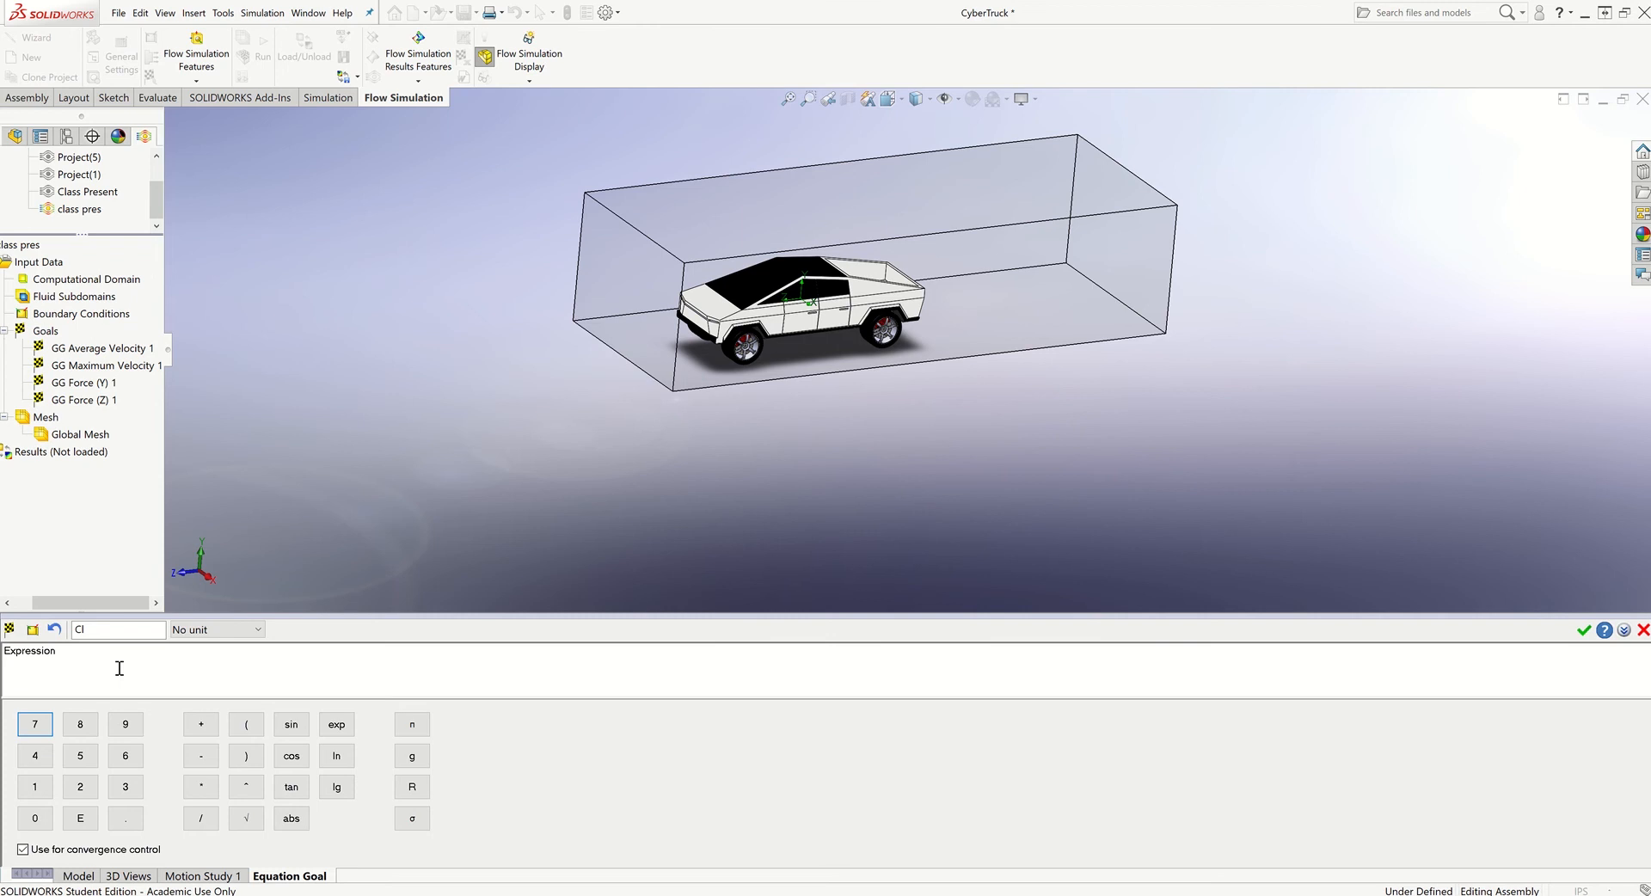
type("(GG Force (Y) 1*g)/(0.5*0.07656*95.333333^2*120.51083)")
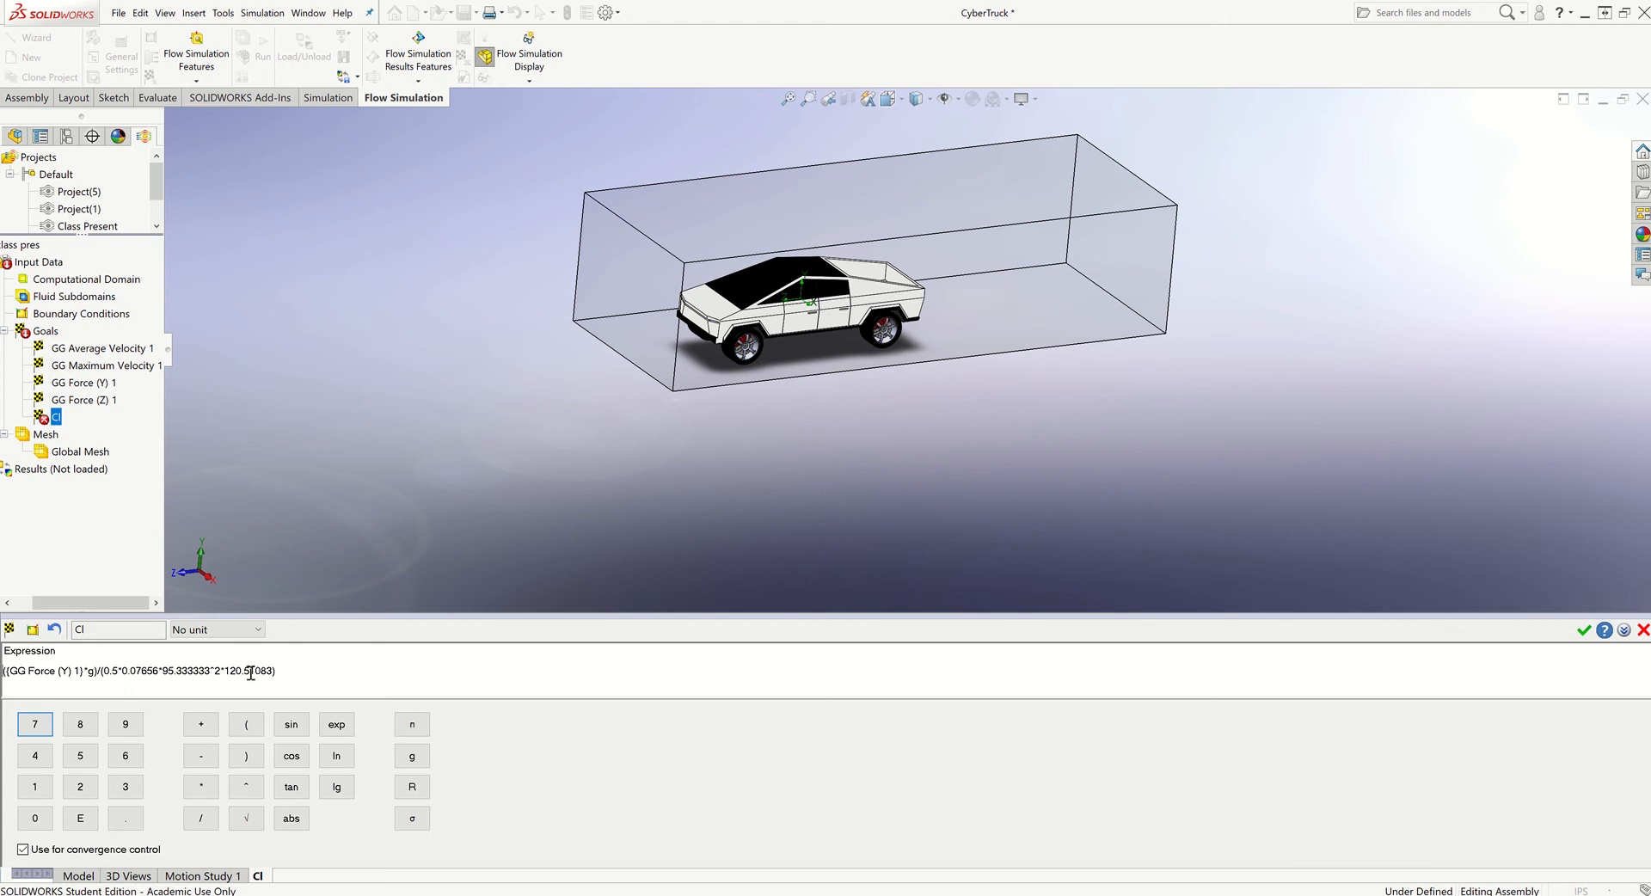
- Check the unit options for the Cl equation goal and accept the goal with No unit
left_click(222, 630)
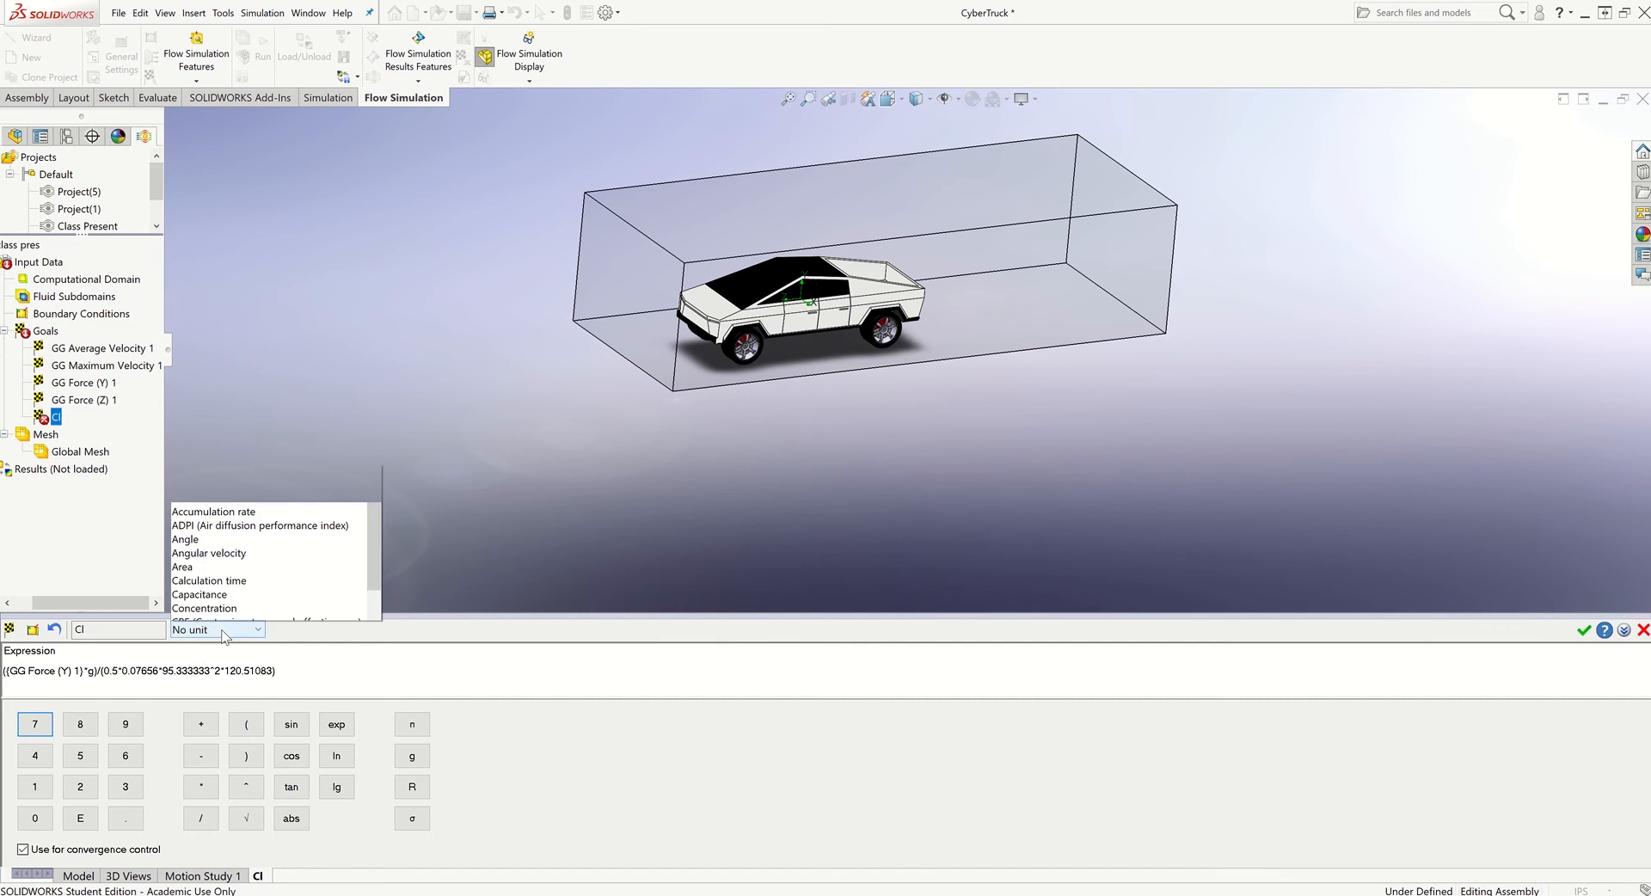
left_click(225, 634)
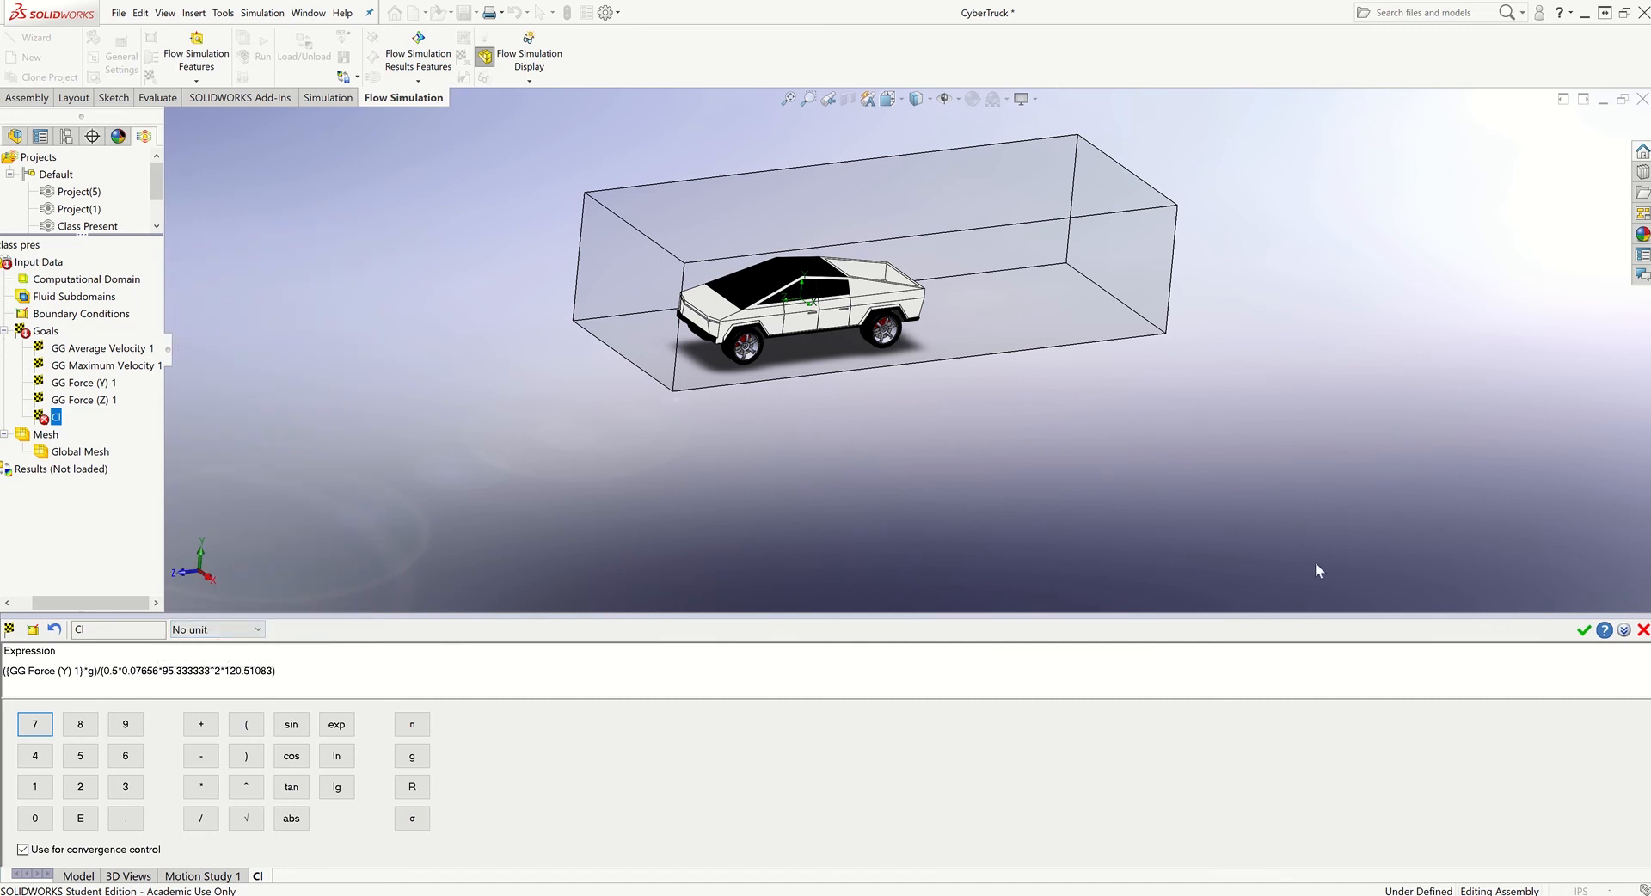
left_click(1584, 632)
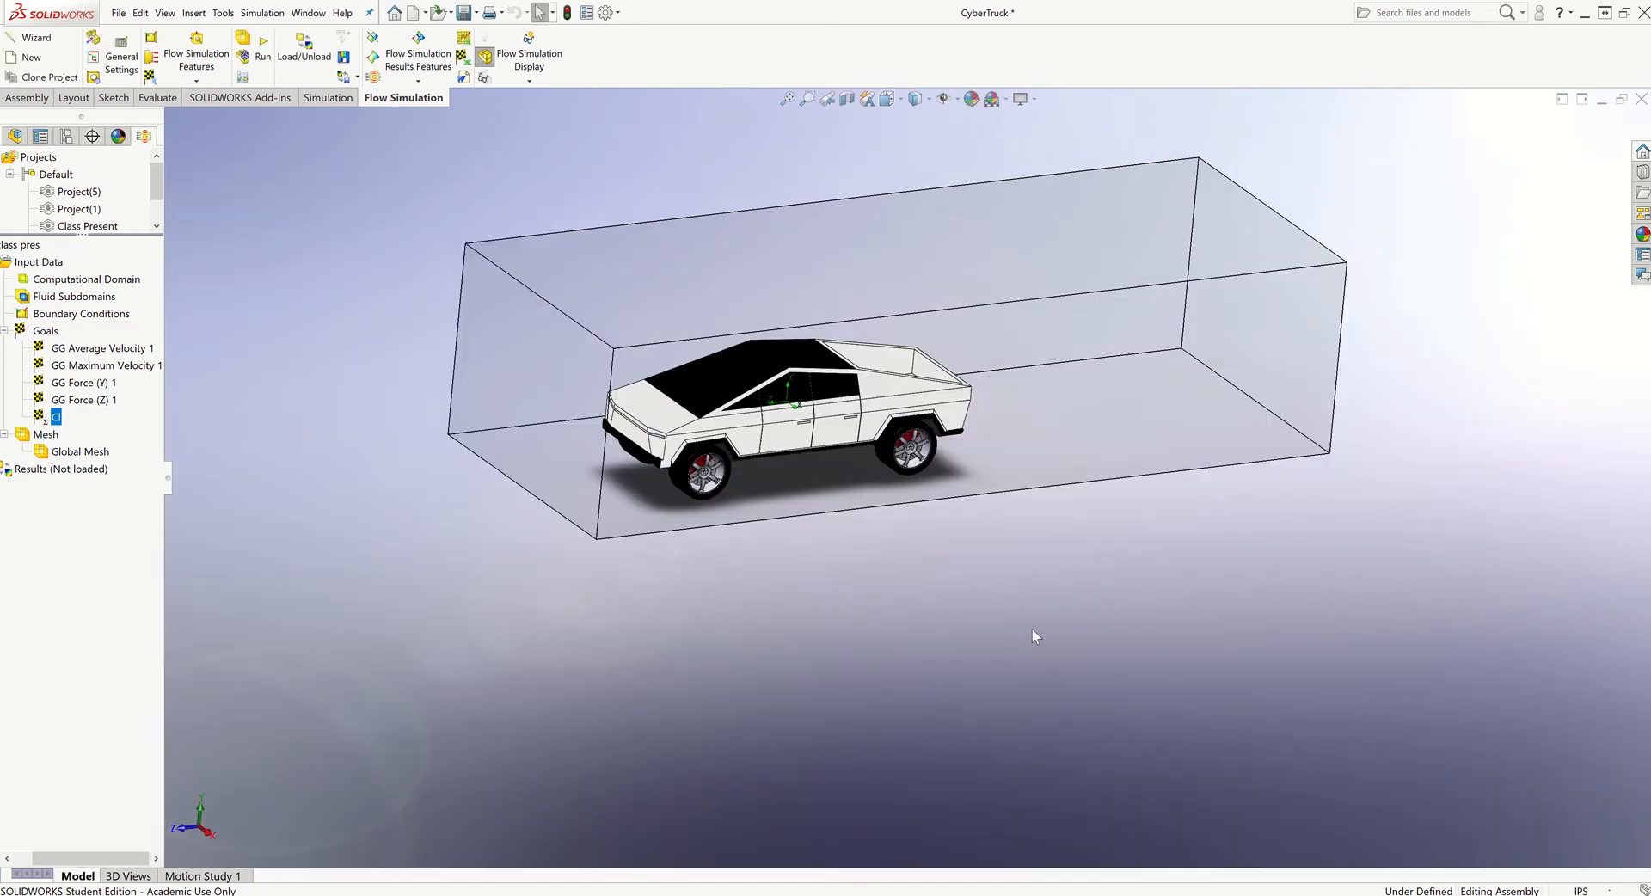
- Insert an equation goal named Cd with the expression ({GG Force (Z) 1}*g)/(0.5*0.07656*95.333333^2*33.72765) and accept it
right_click(53, 416)
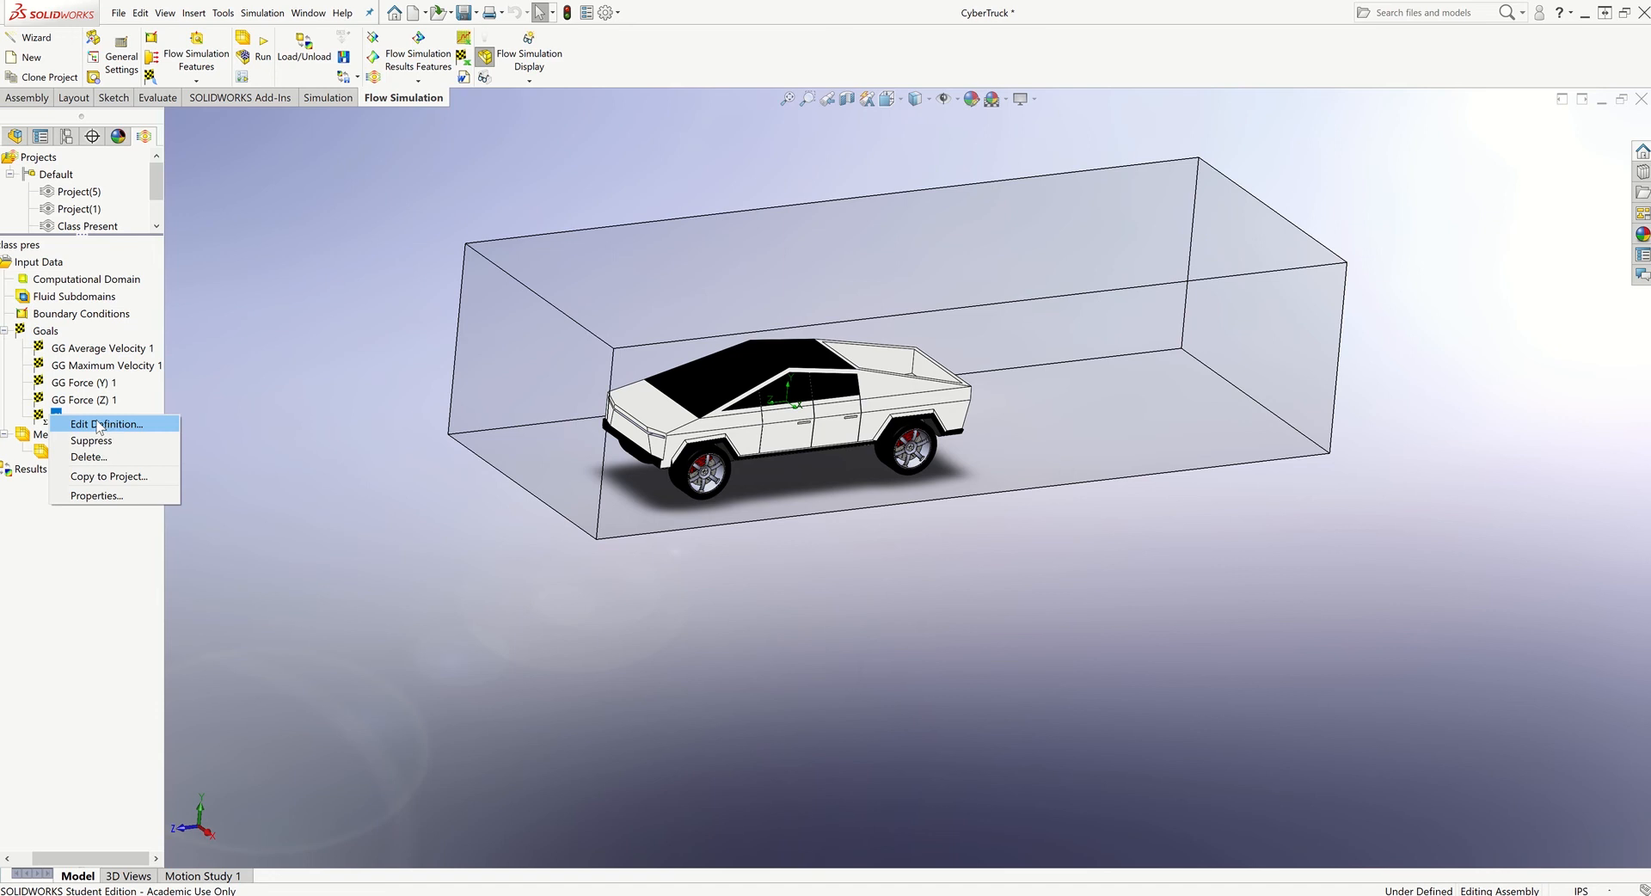
right_click(45, 334)
left_click(112, 426)
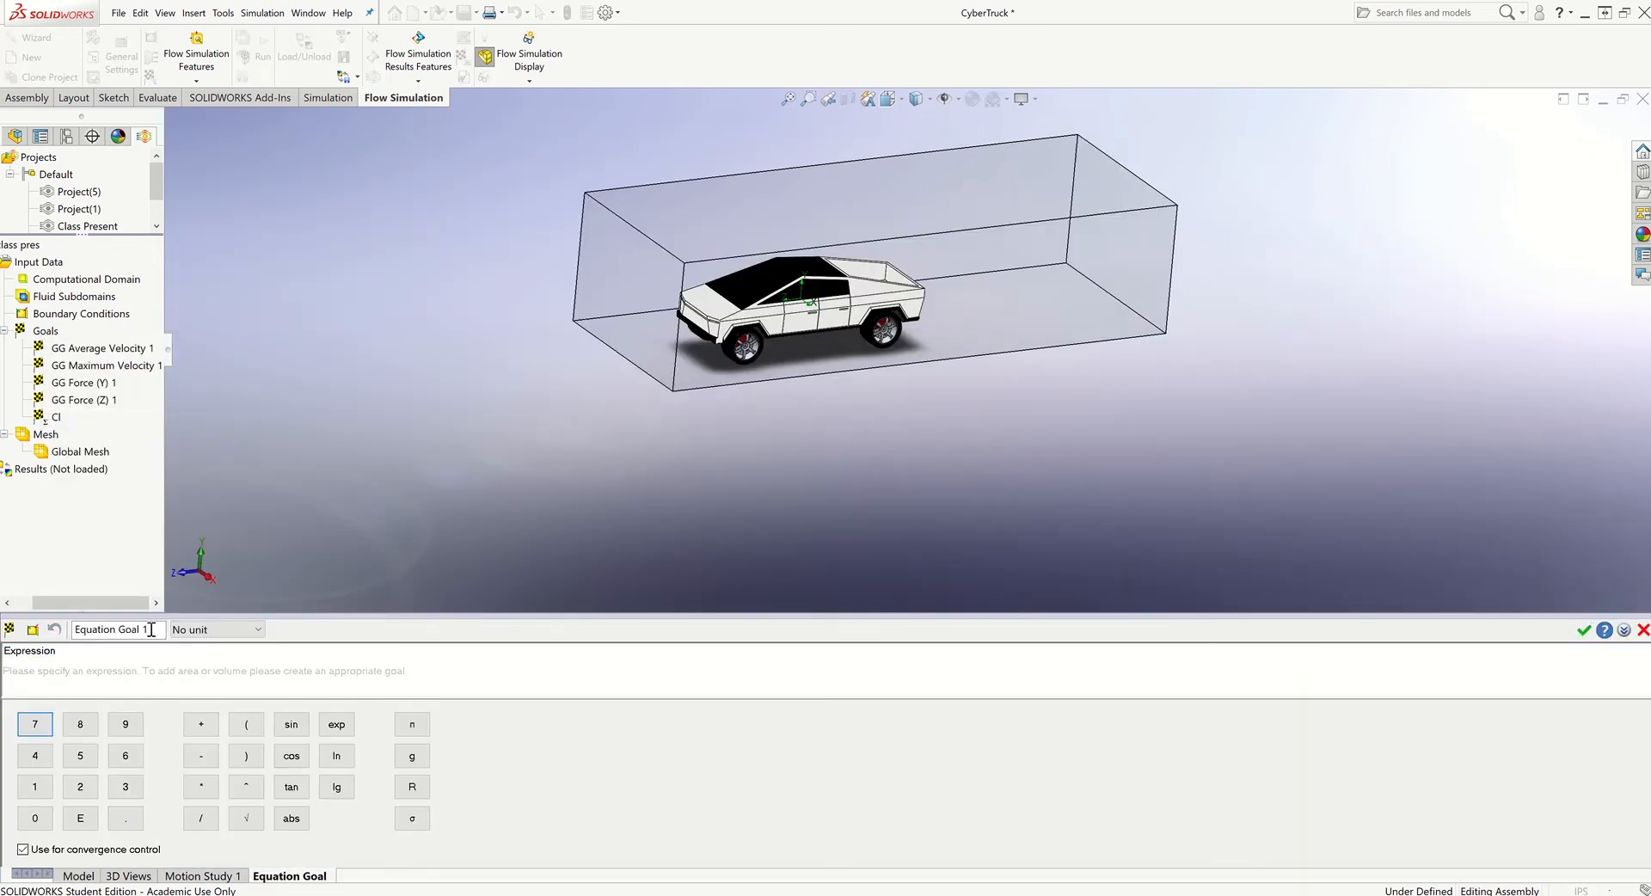
left_click_drag(151, 630, 72, 629)
type("Cd")
type("((GG Force (Z) 1)*g)/(0.5*0.07656*95.333333^2*33.72765)")
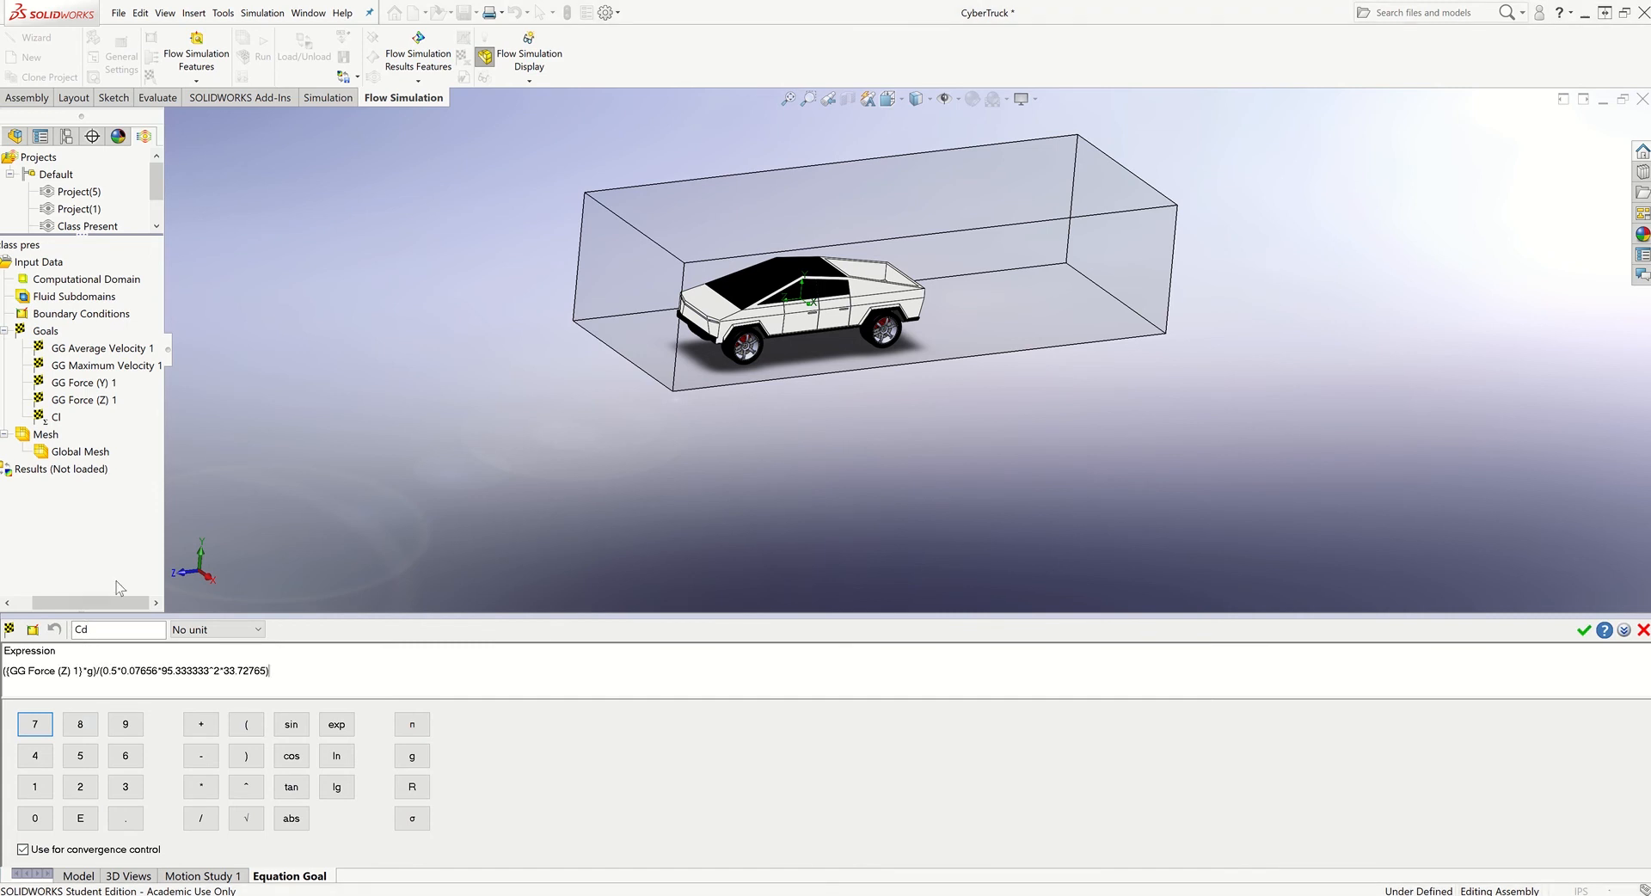
left_click(1584, 629)
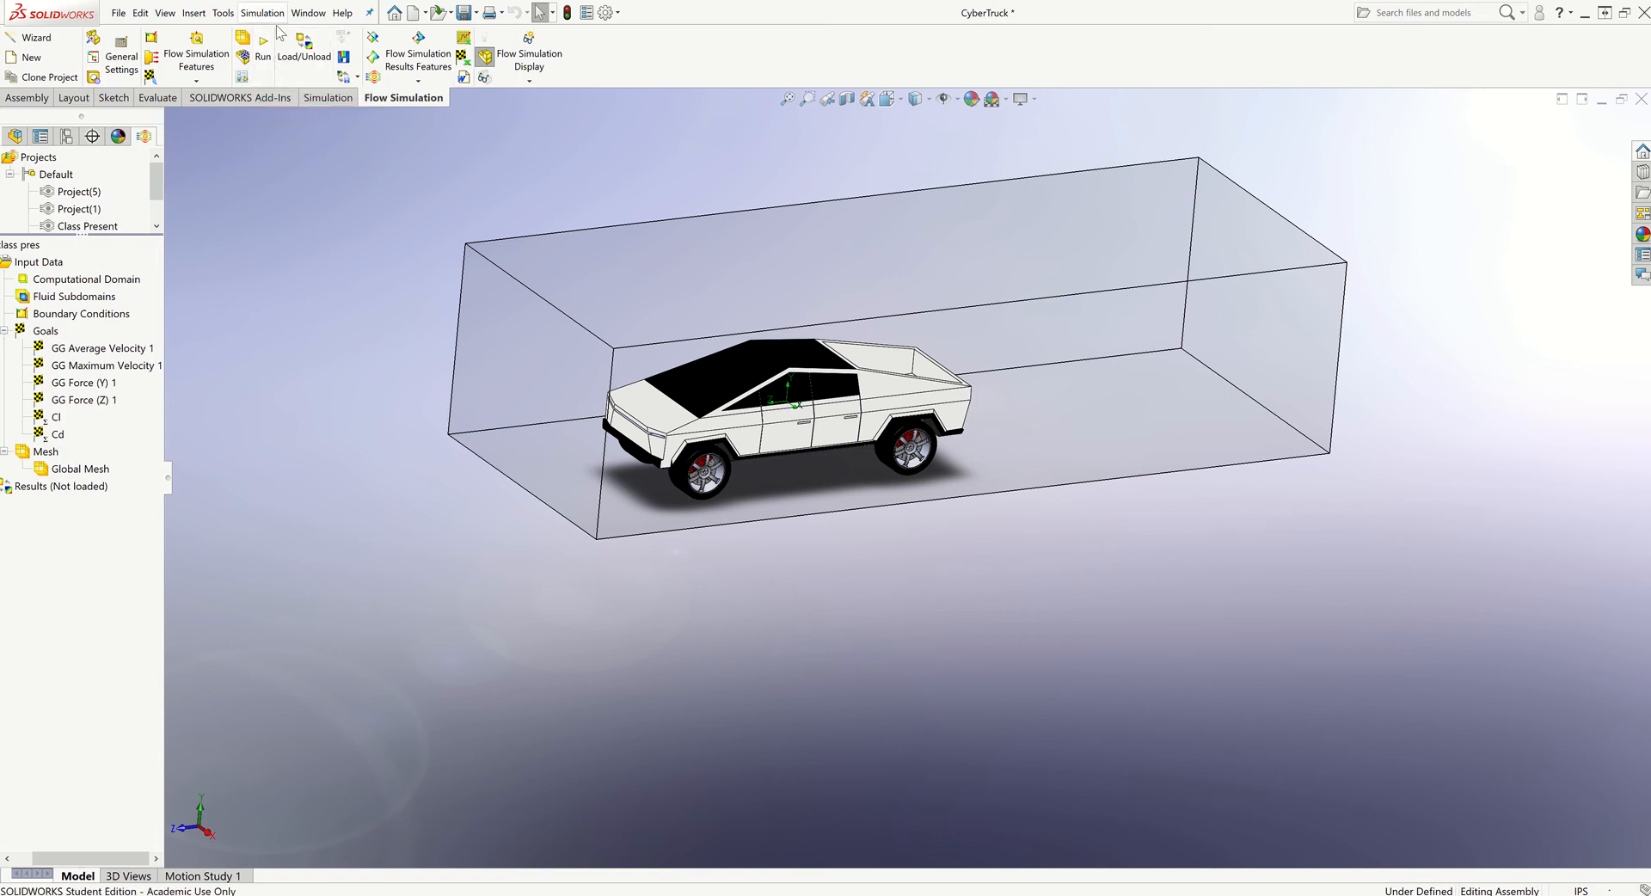
- Run the class pres project as a new calculation on this computer, using all cores and loading the results when finished
left_click(263, 56)
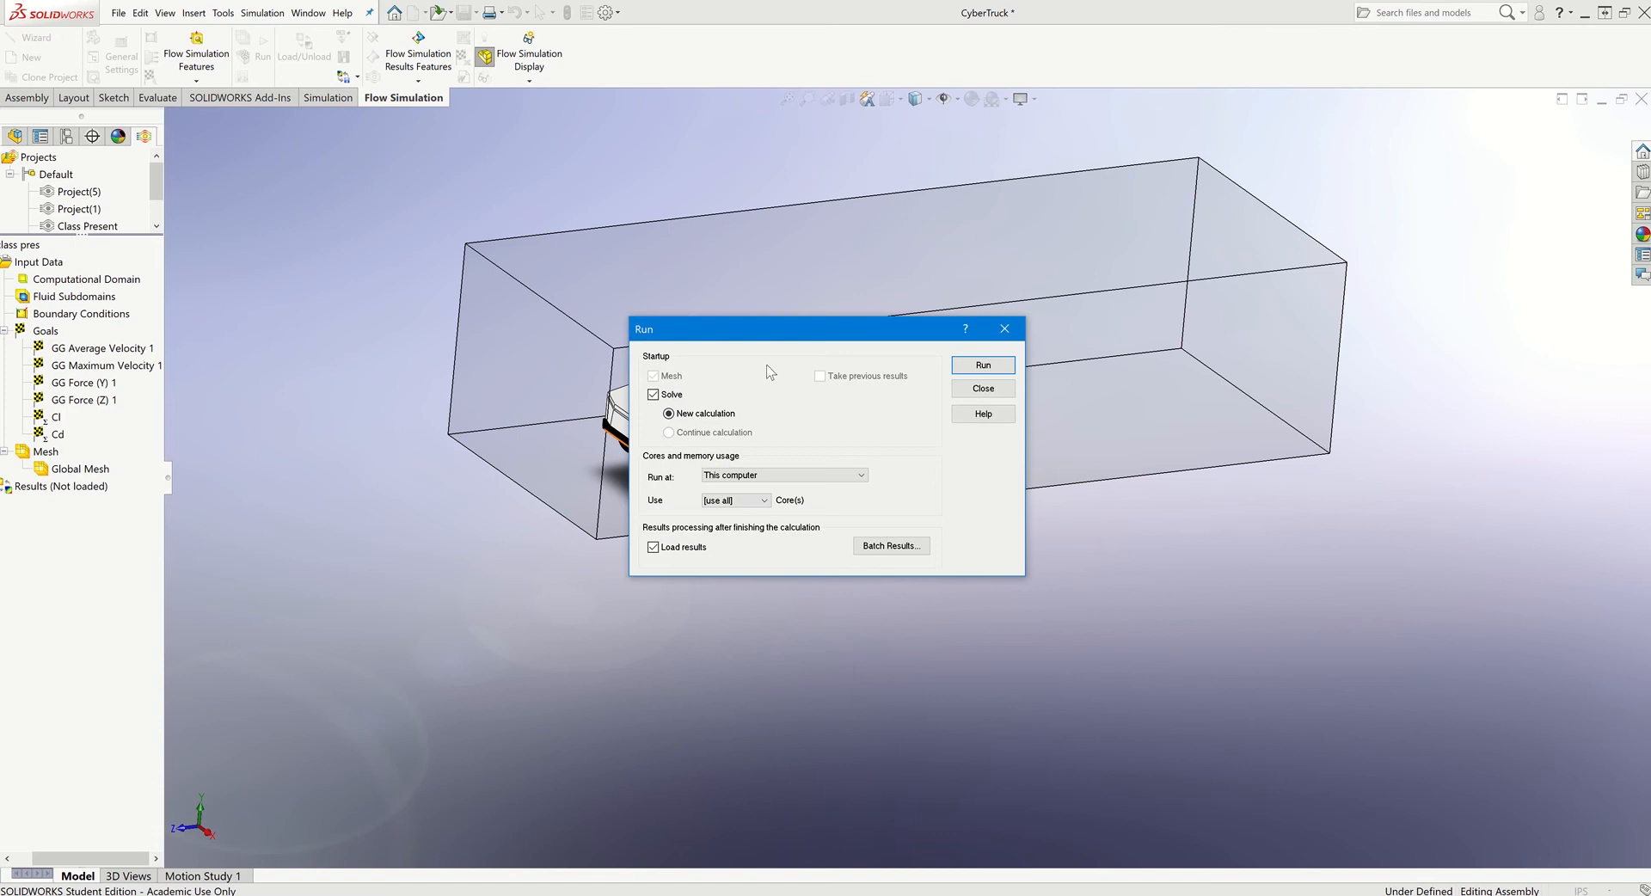
left_click_drag(785, 344, 801, 308)
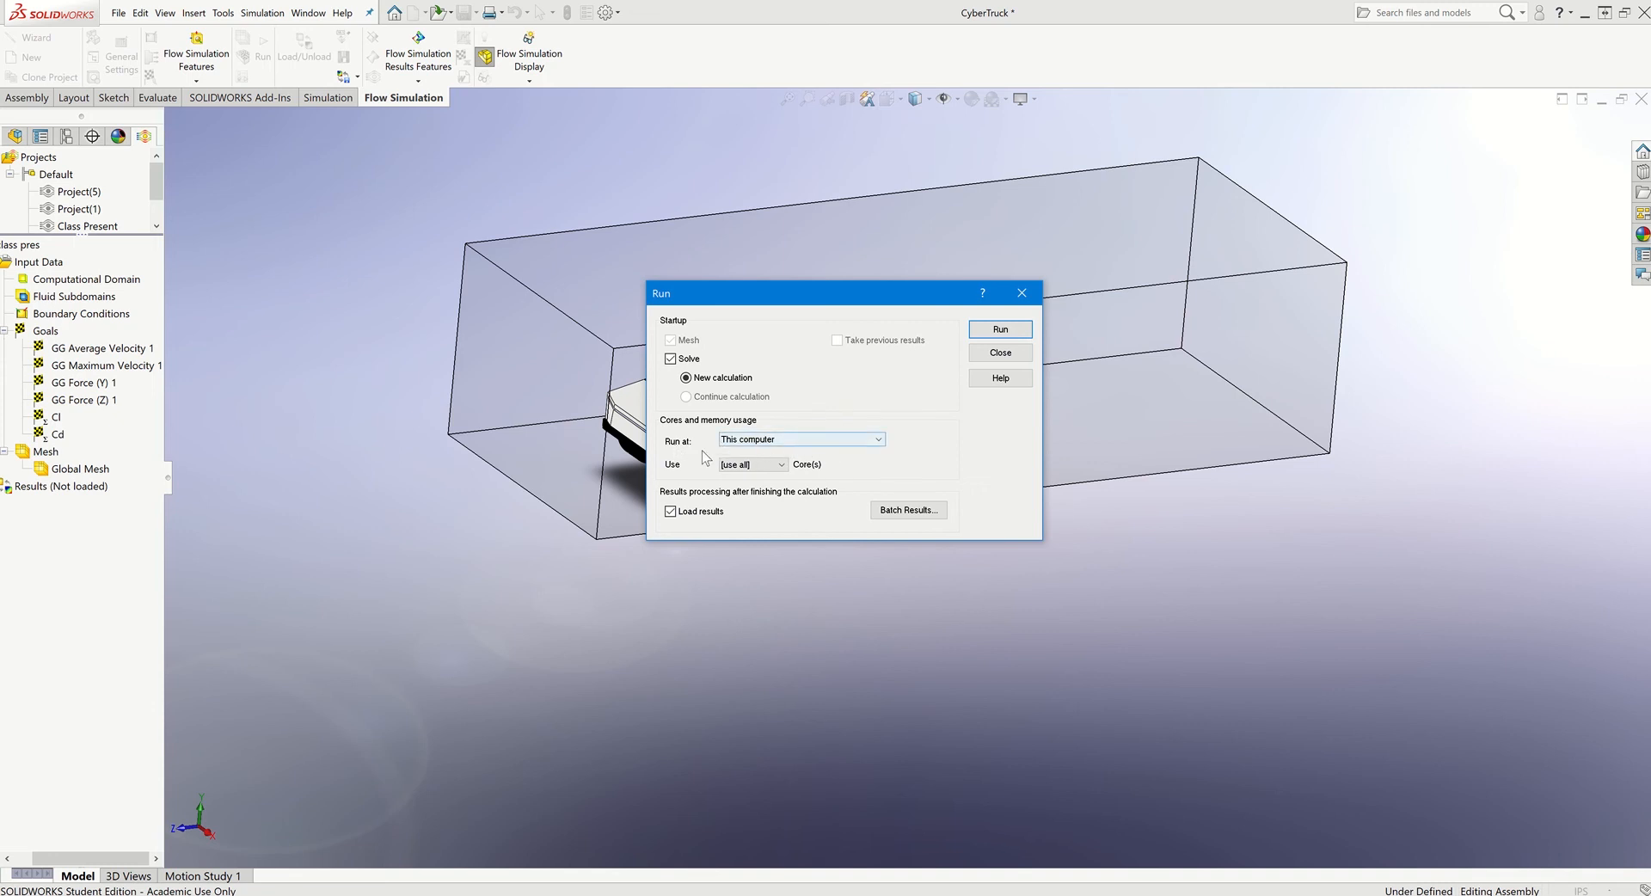
left_click(997, 331)
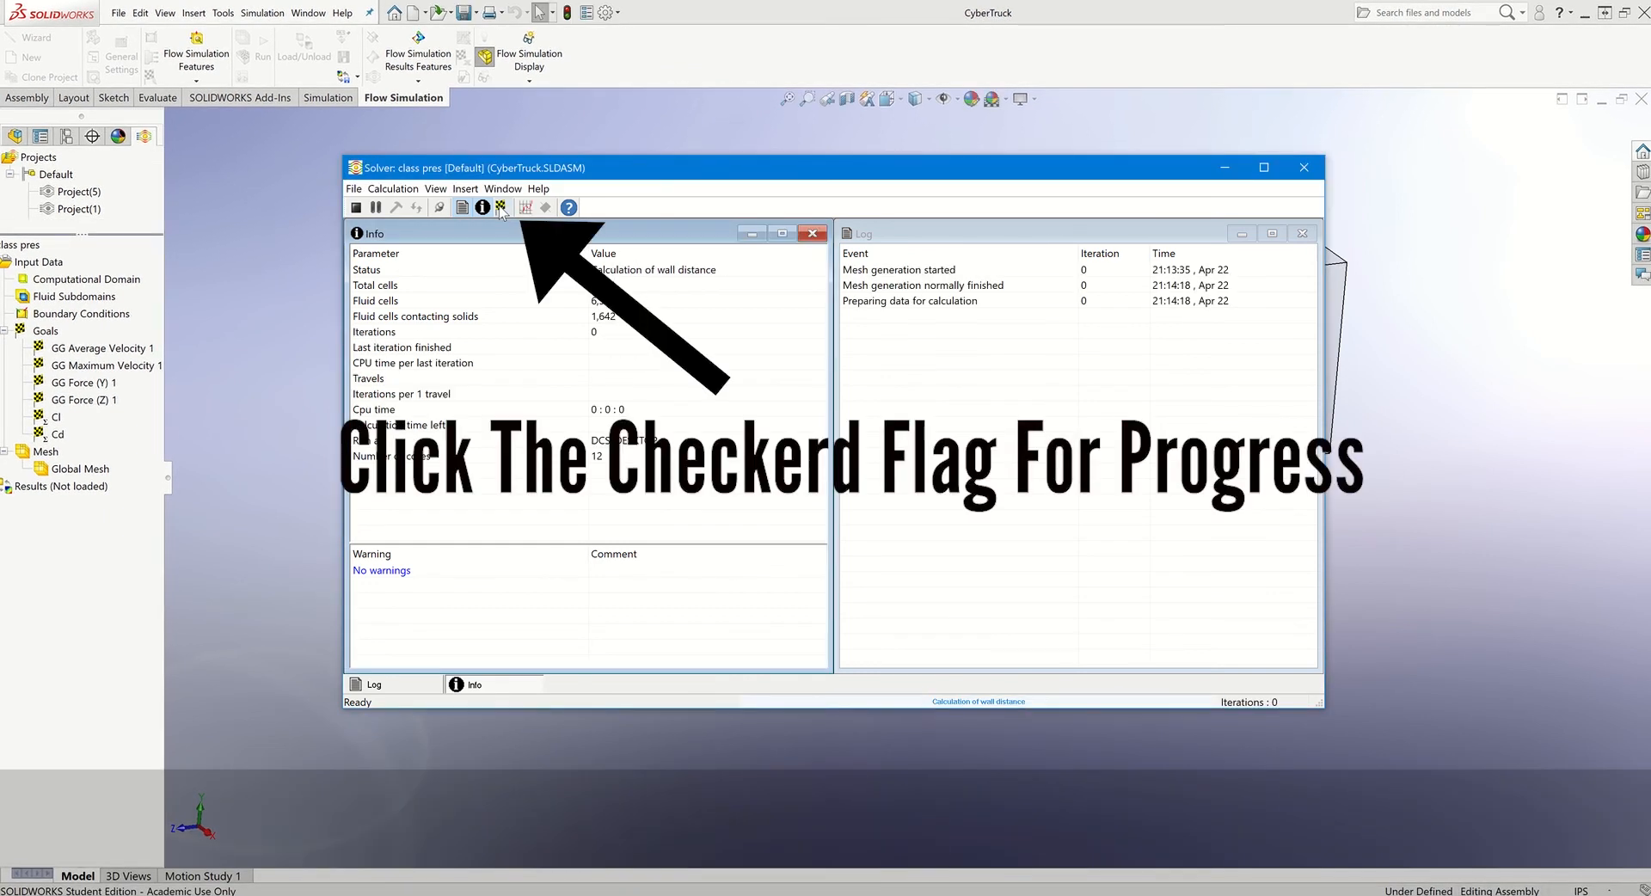
- Monitor the goals' convergence in the solver's goal list, then close the list and the solver once the calculation finishes
left_click(500, 207)
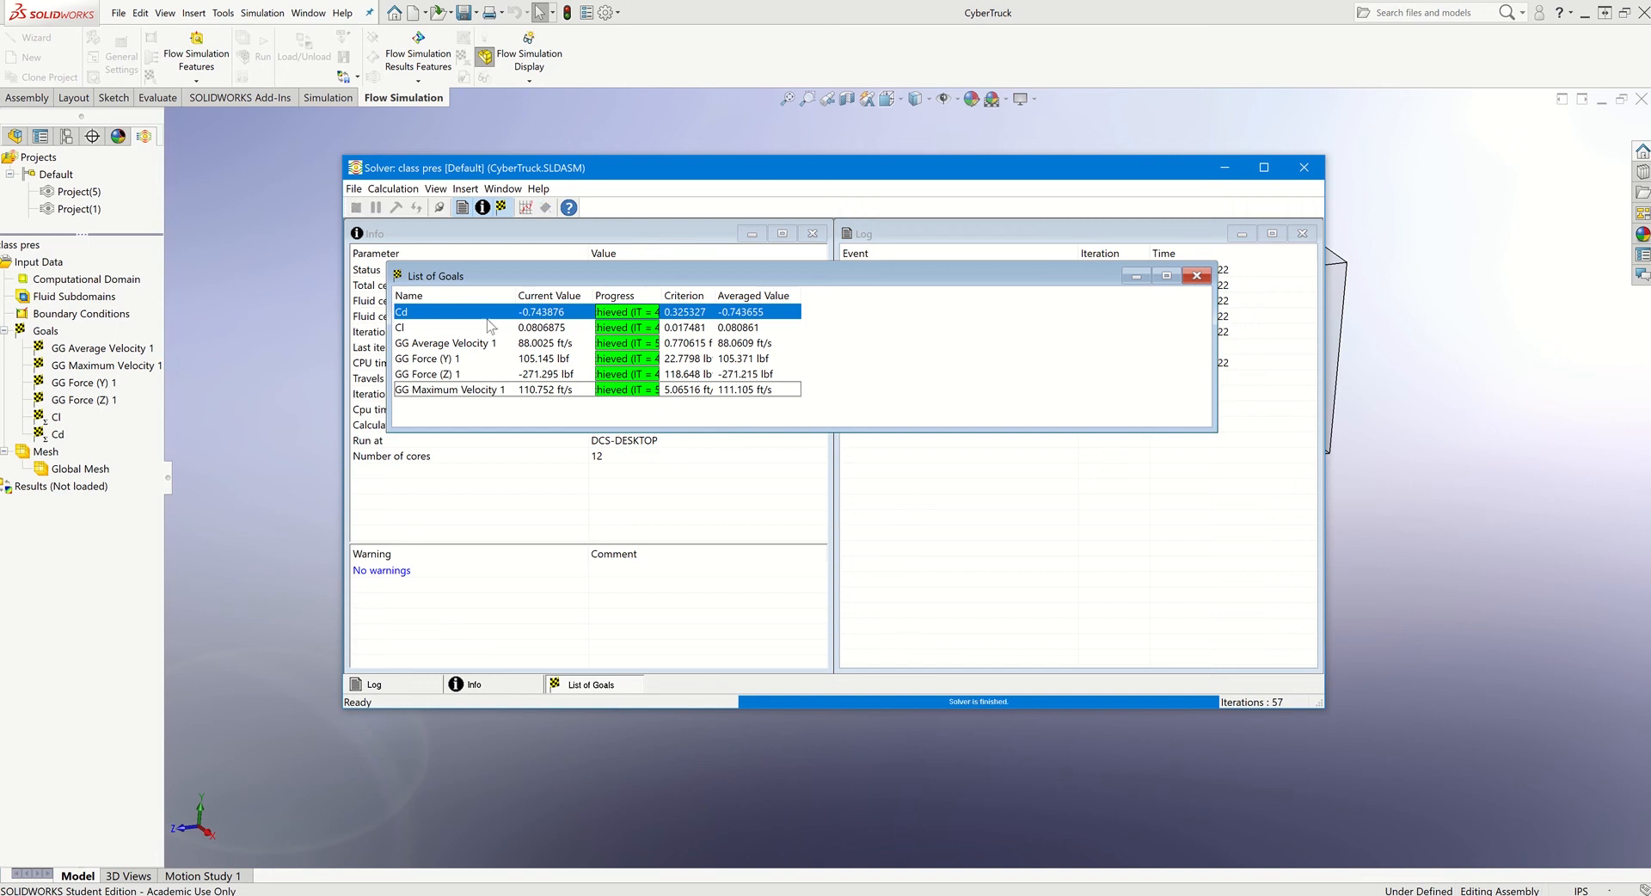
left_click(1197, 275)
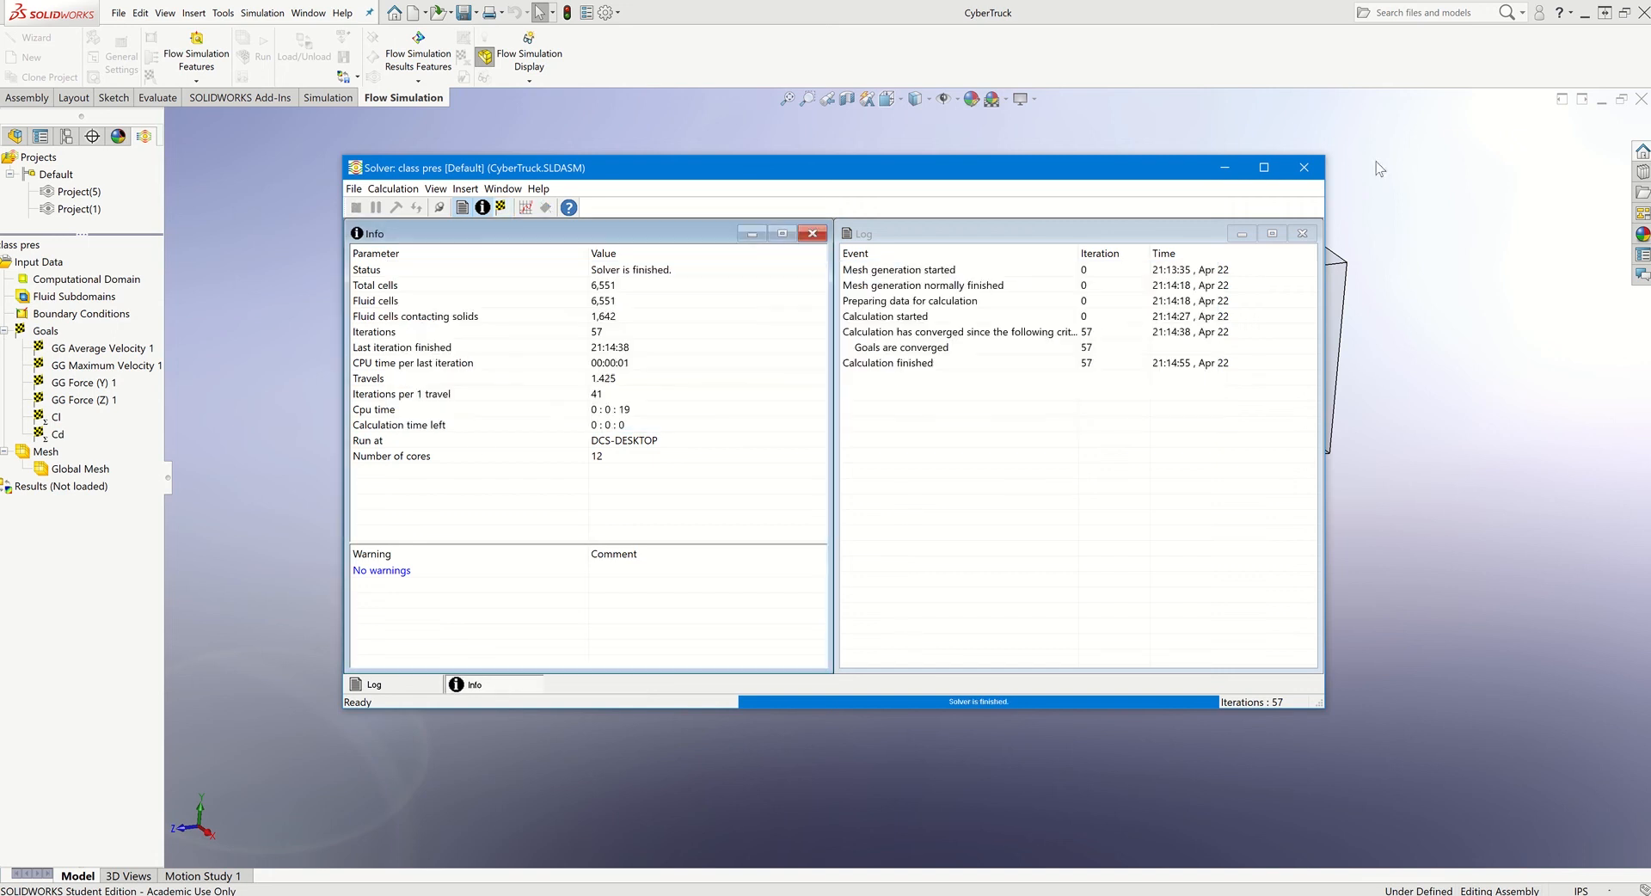
left_click(1304, 169)
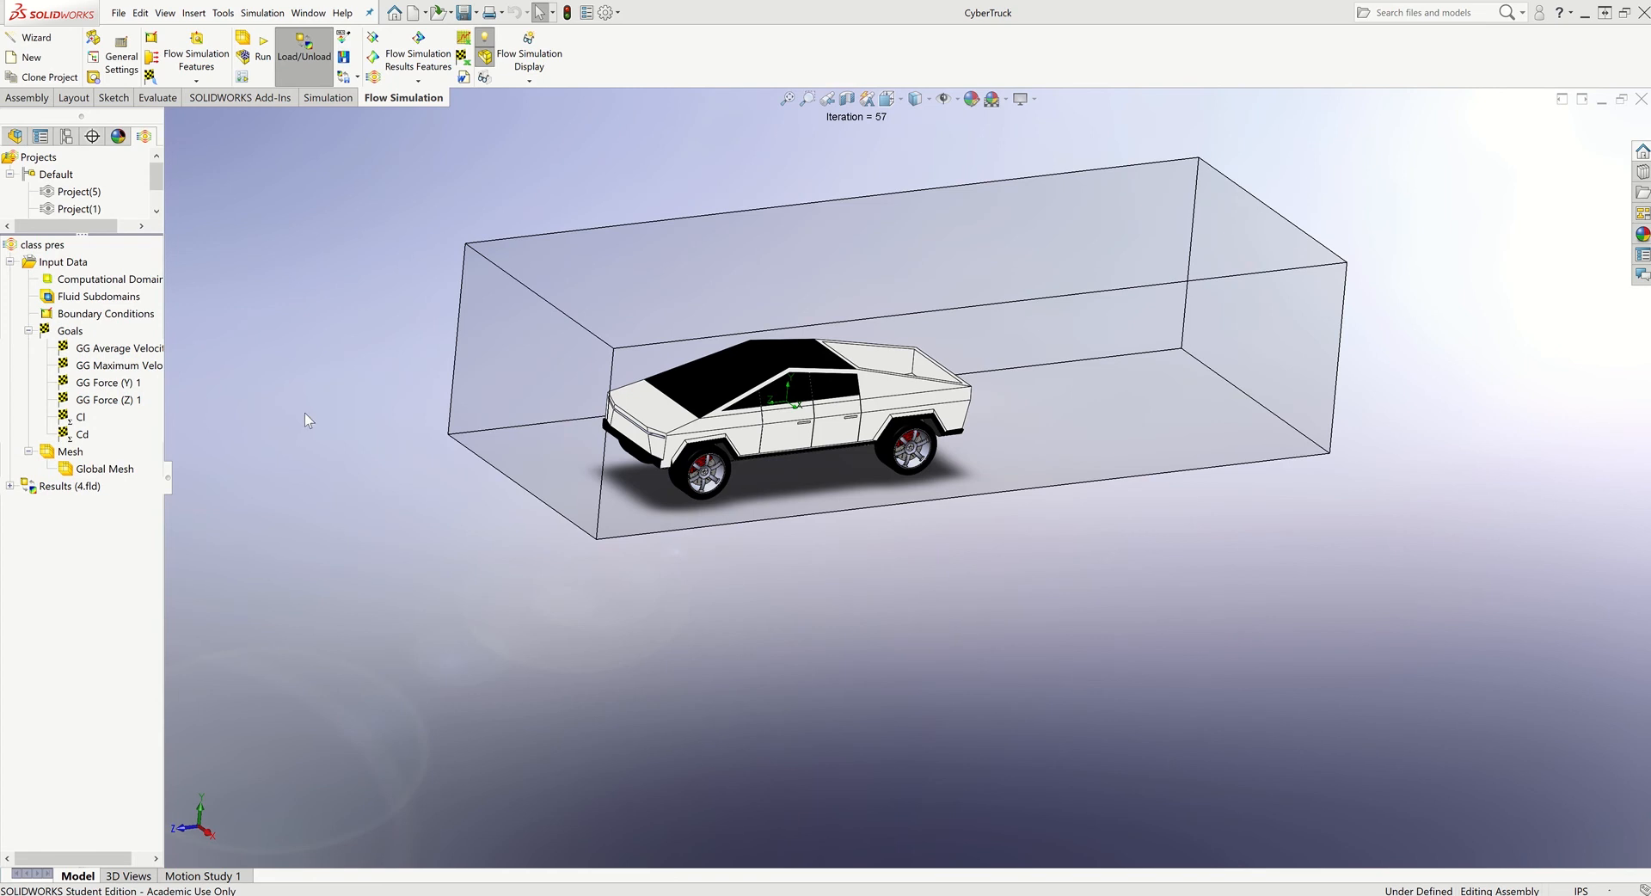
- Insert a goal plot with all goals selected, show its summary table of values and accept the plot
left_click(9, 487)
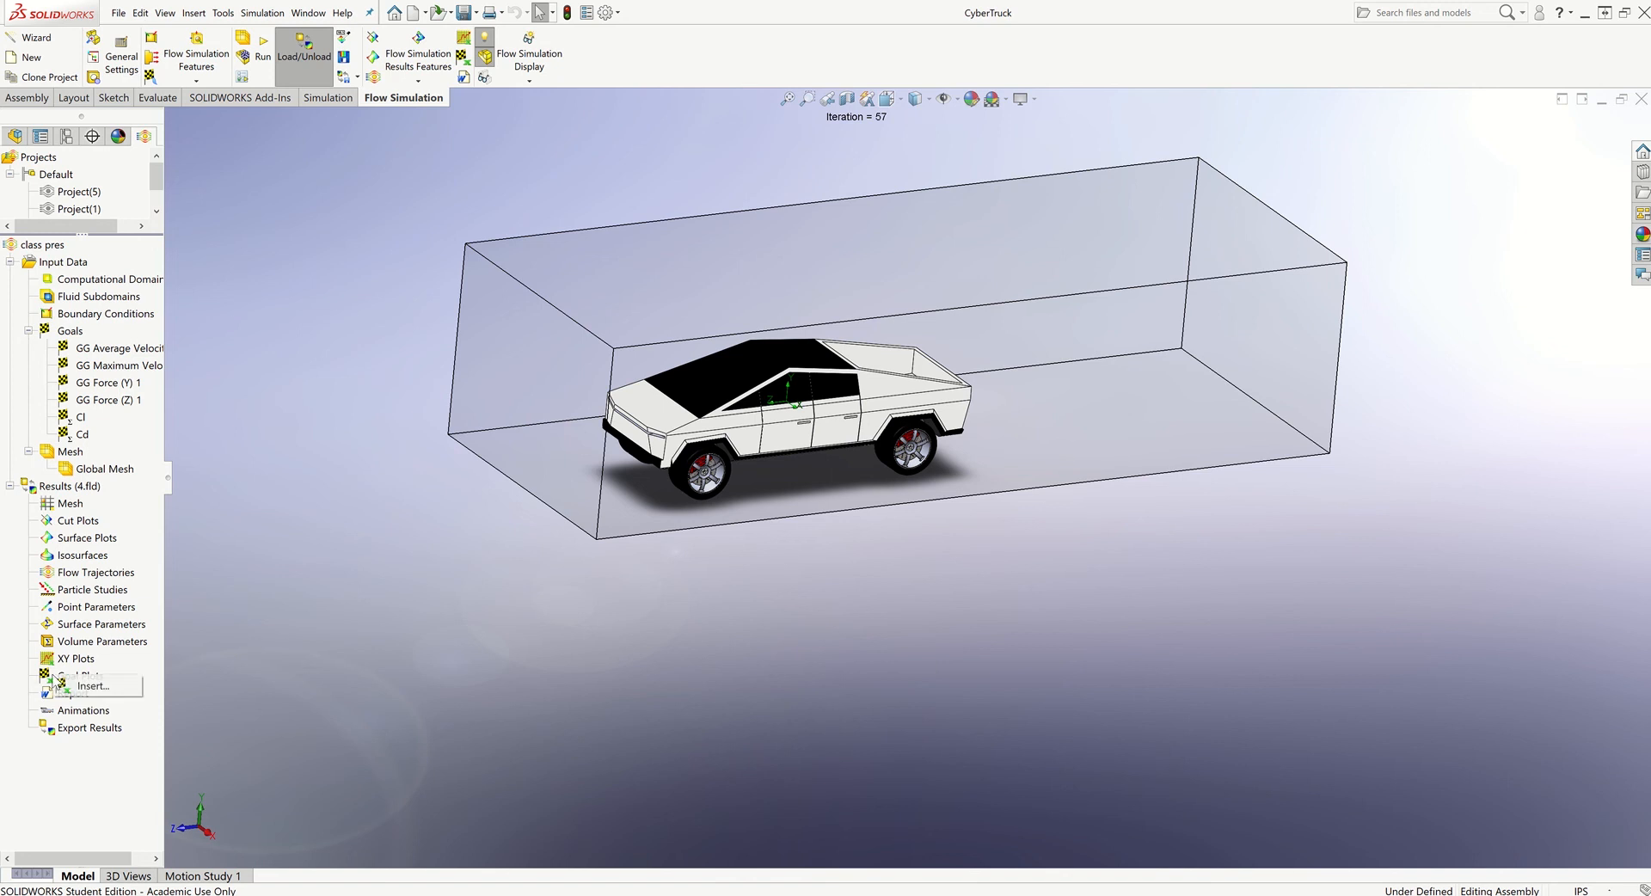
double_click(77, 682)
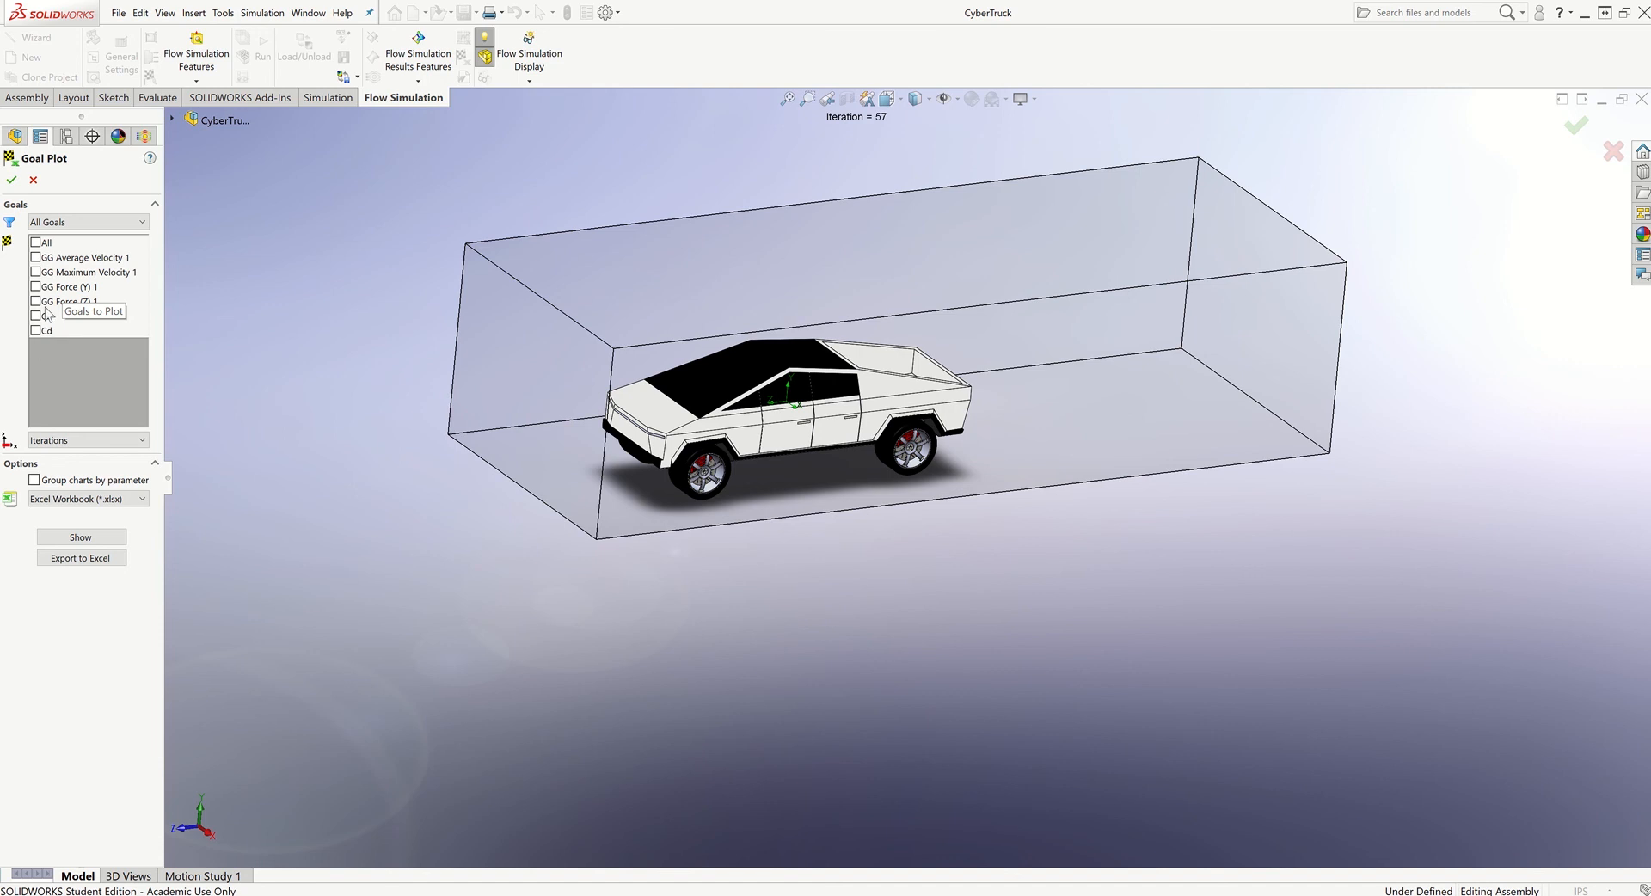
left_click(45, 244)
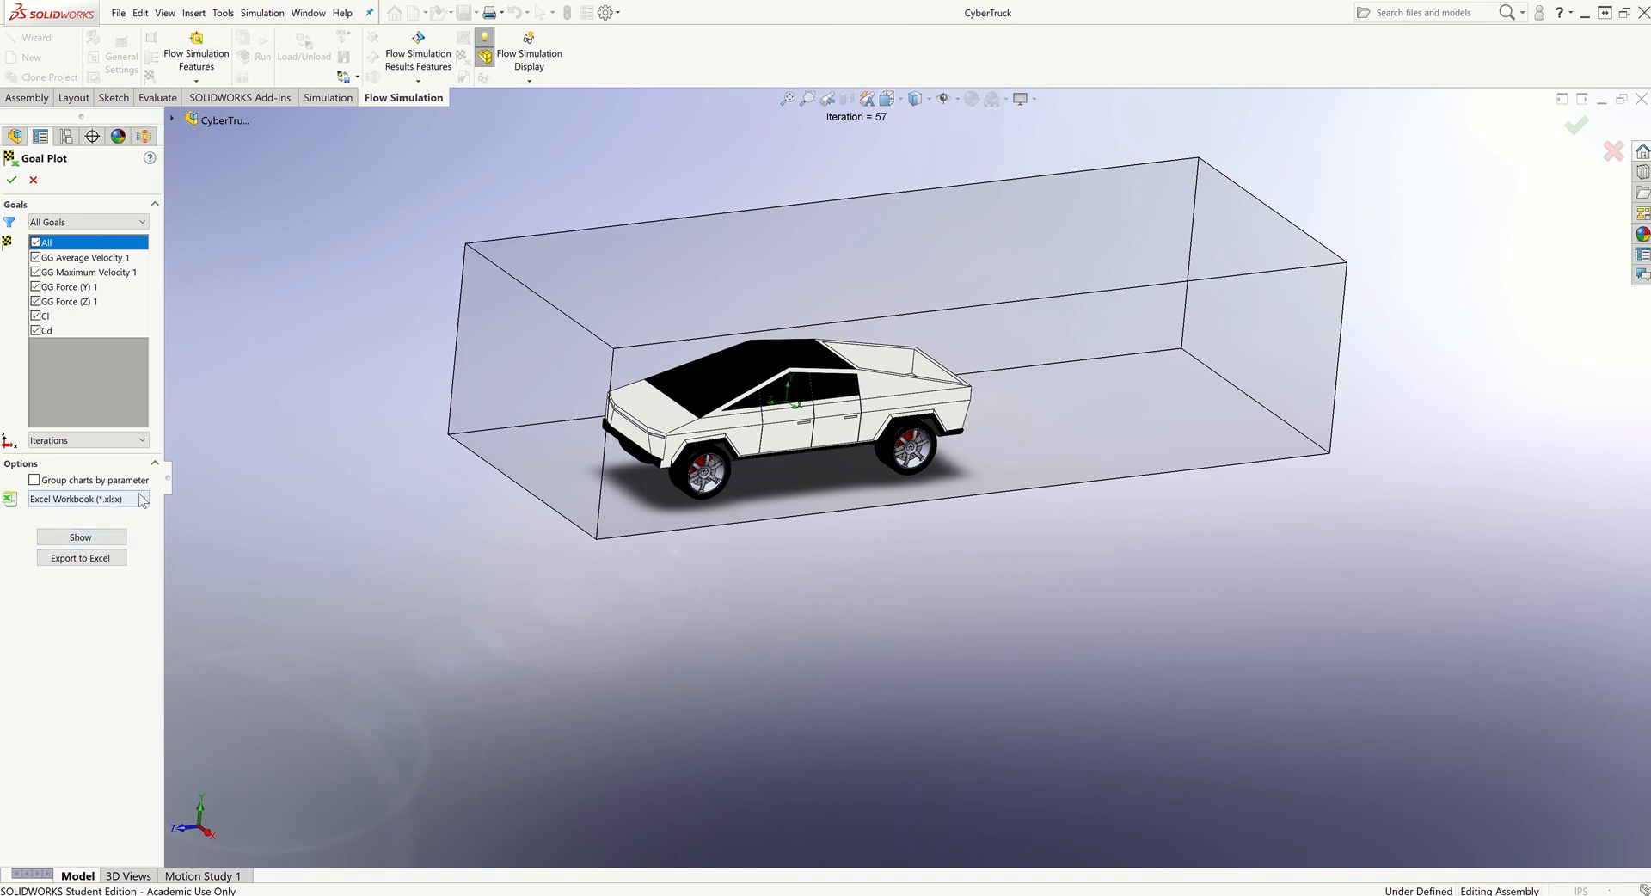
left_click(142, 499)
left_click(97, 589)
left_click(86, 541)
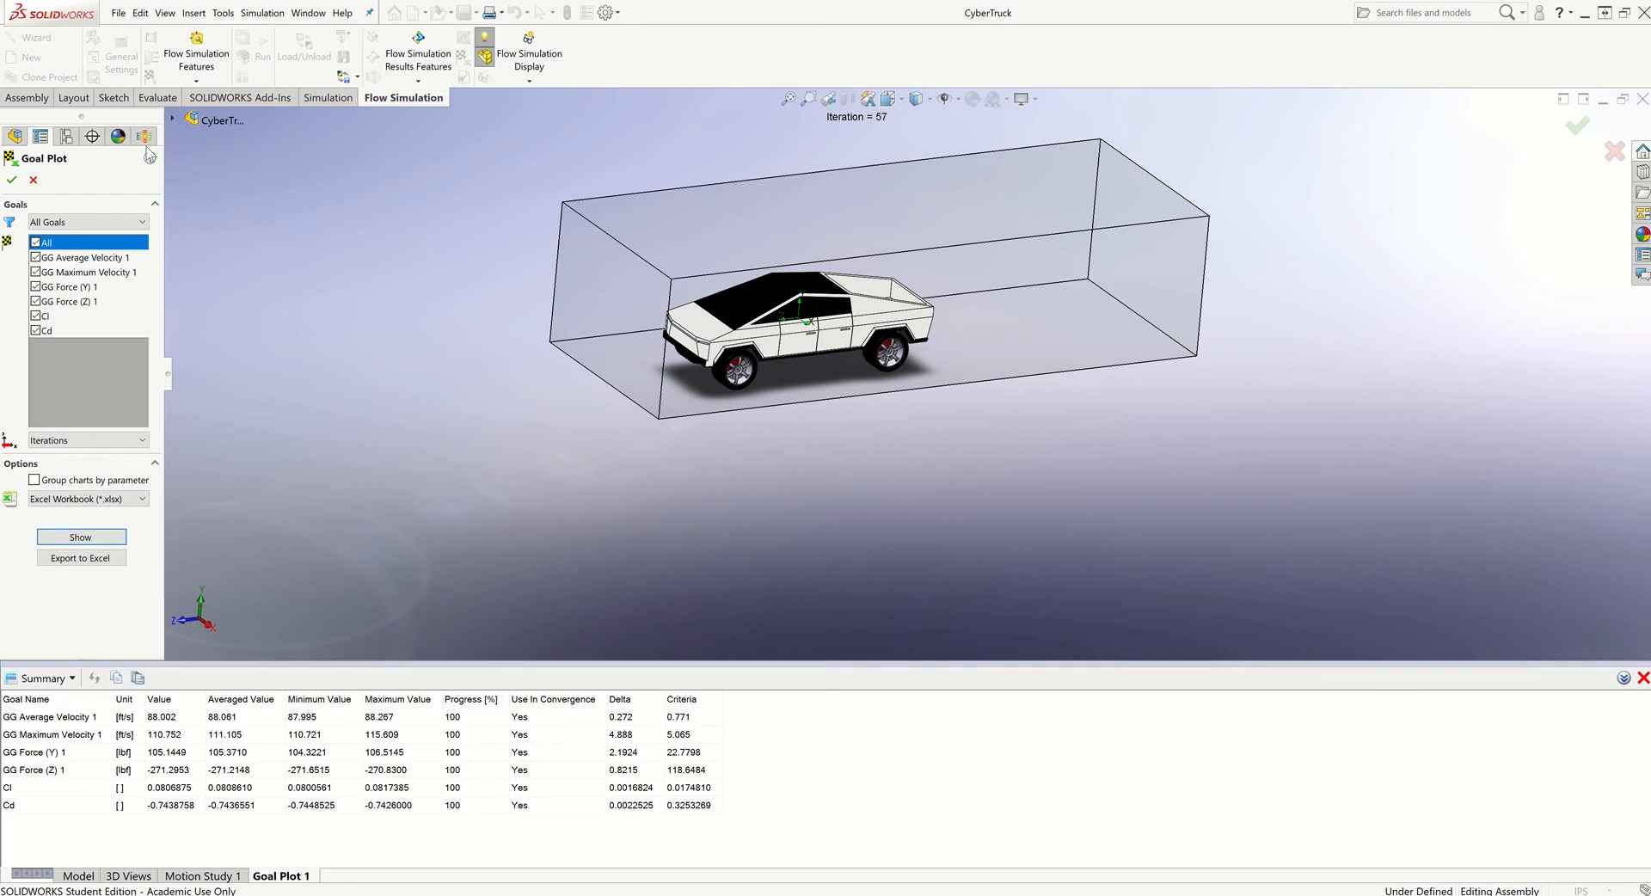
left_click(11, 181)
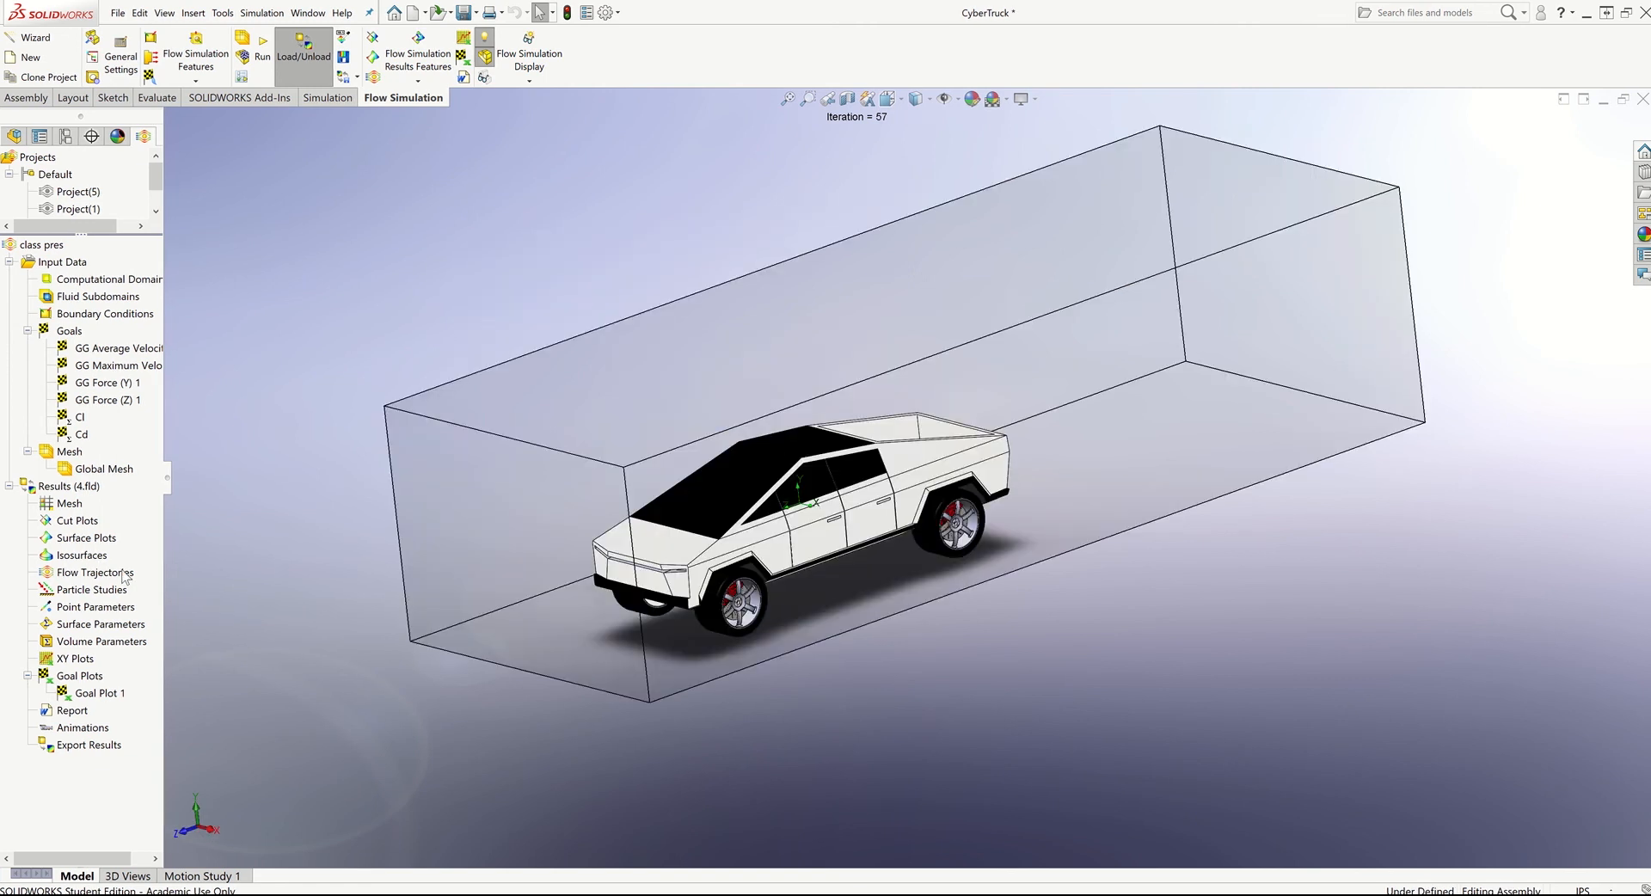
- Insert flow trajectories starting from the Front Plane with an offset of 14.5 ft
right_click(112, 576)
left_click(130, 587)
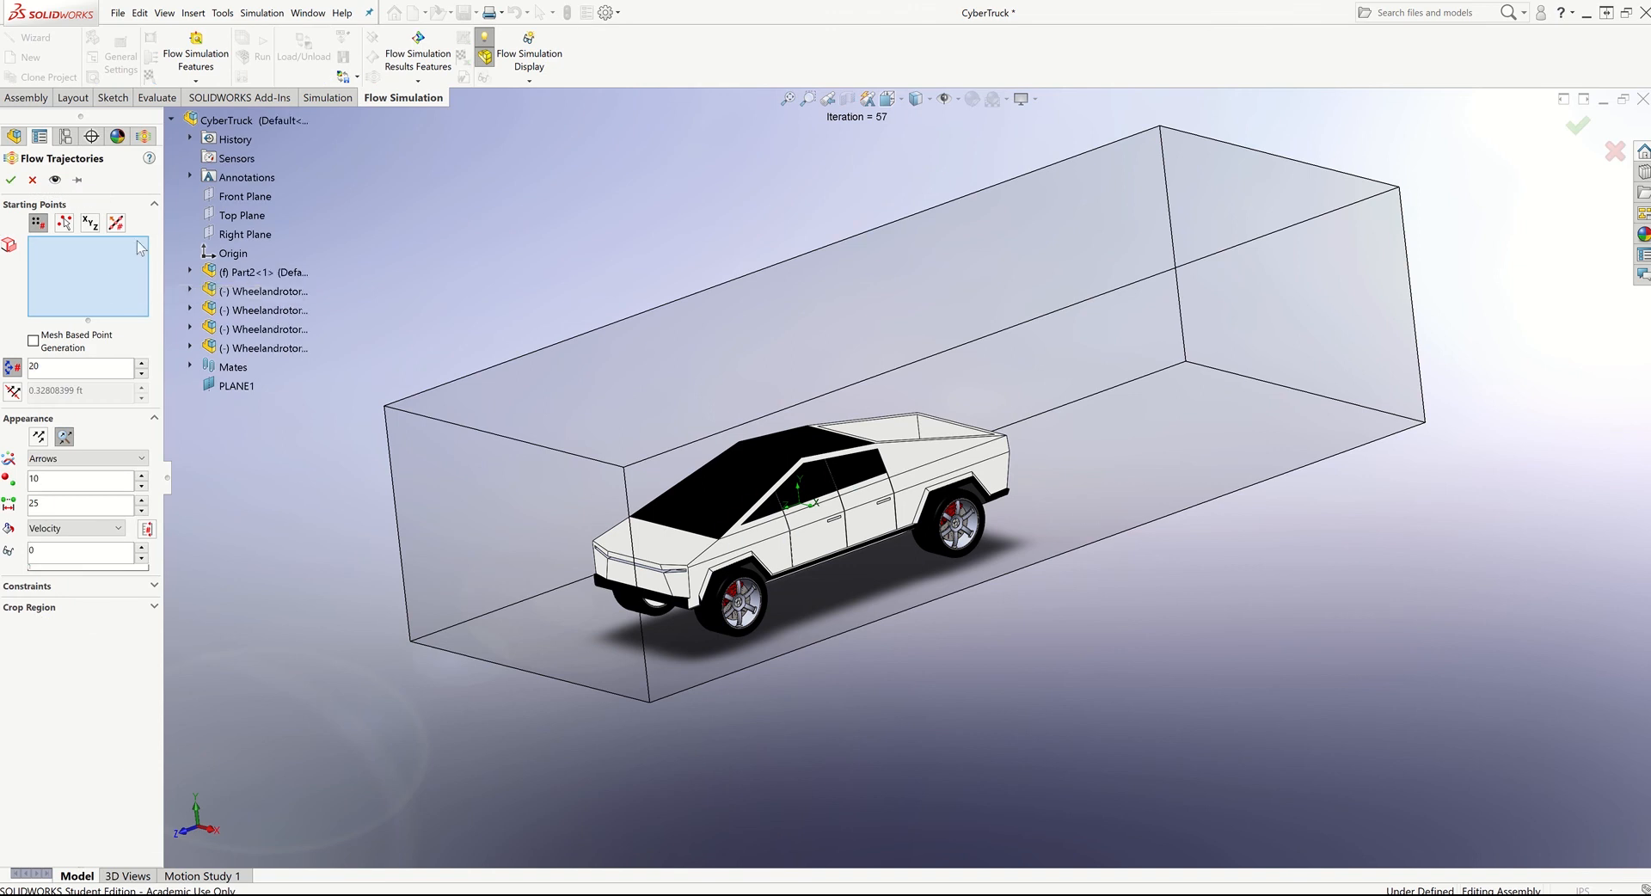
left_click(238, 203)
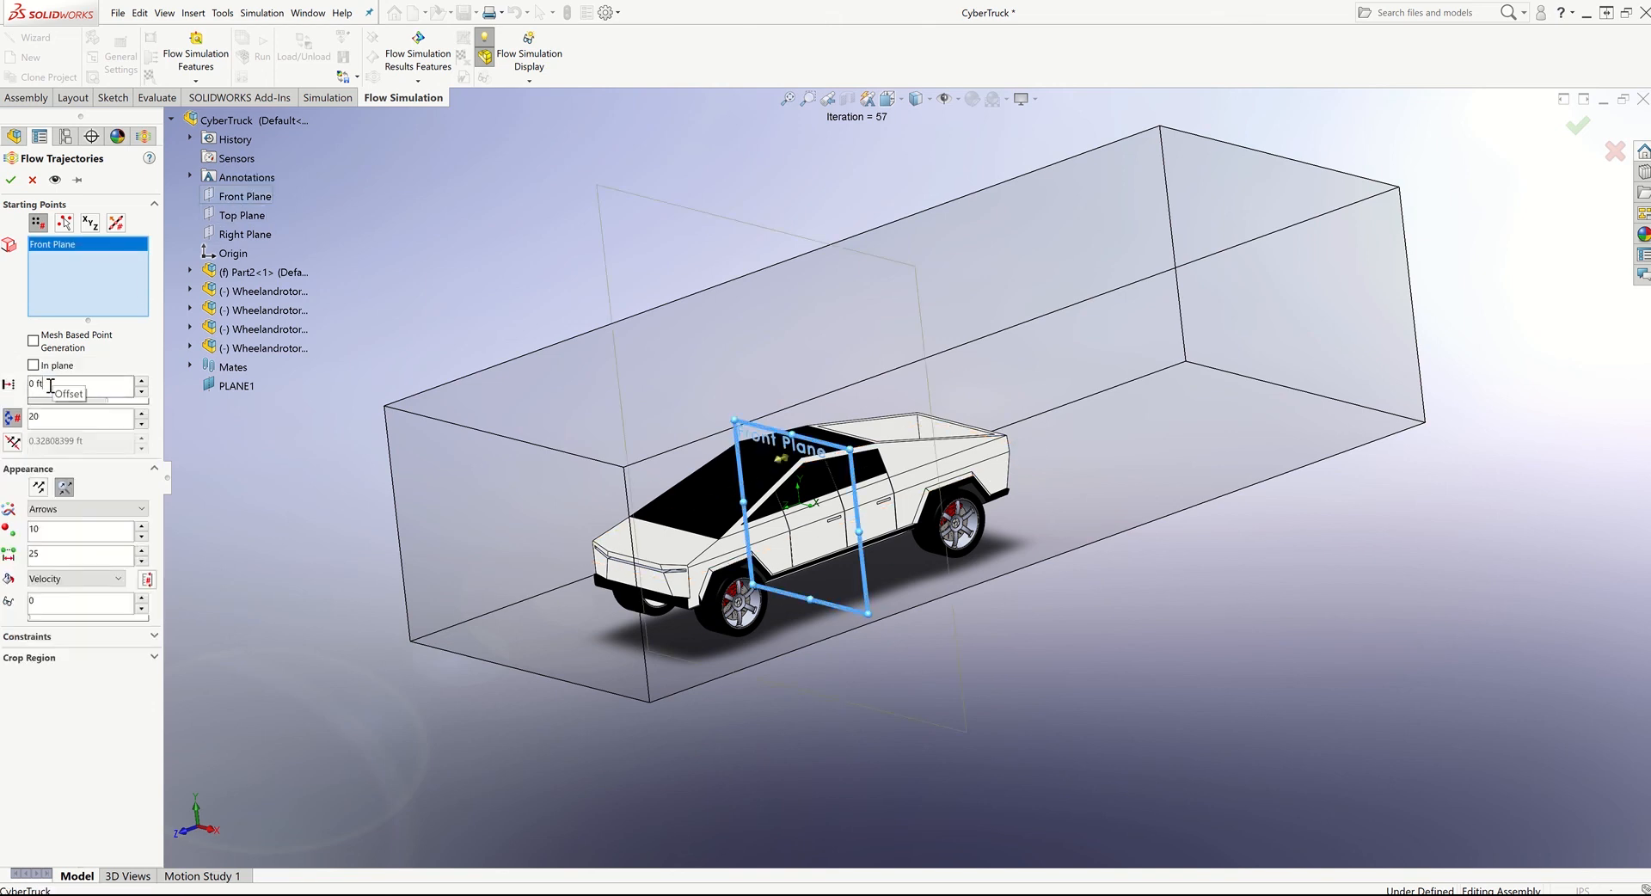
left_click_drag(50, 386, 24, 400)
key("Return")
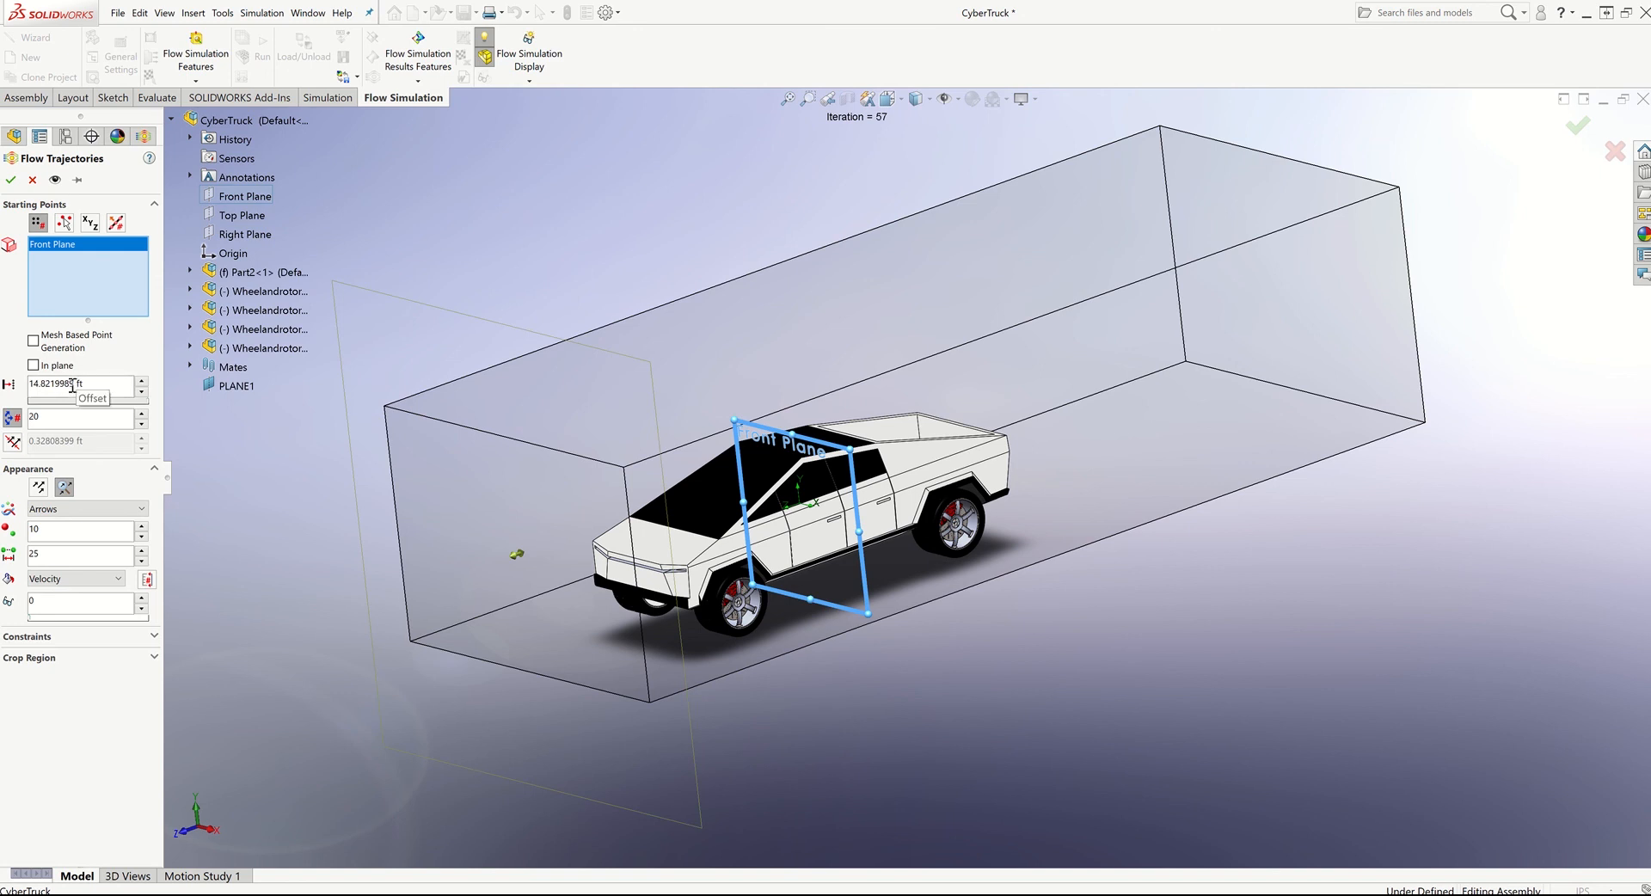
left_click_drag(75, 386, 44, 391)
type("5")
- Set the trajectories to 1000 points with an arrow distance of 15, color them by Velocity and generate them
left_click(40, 415)
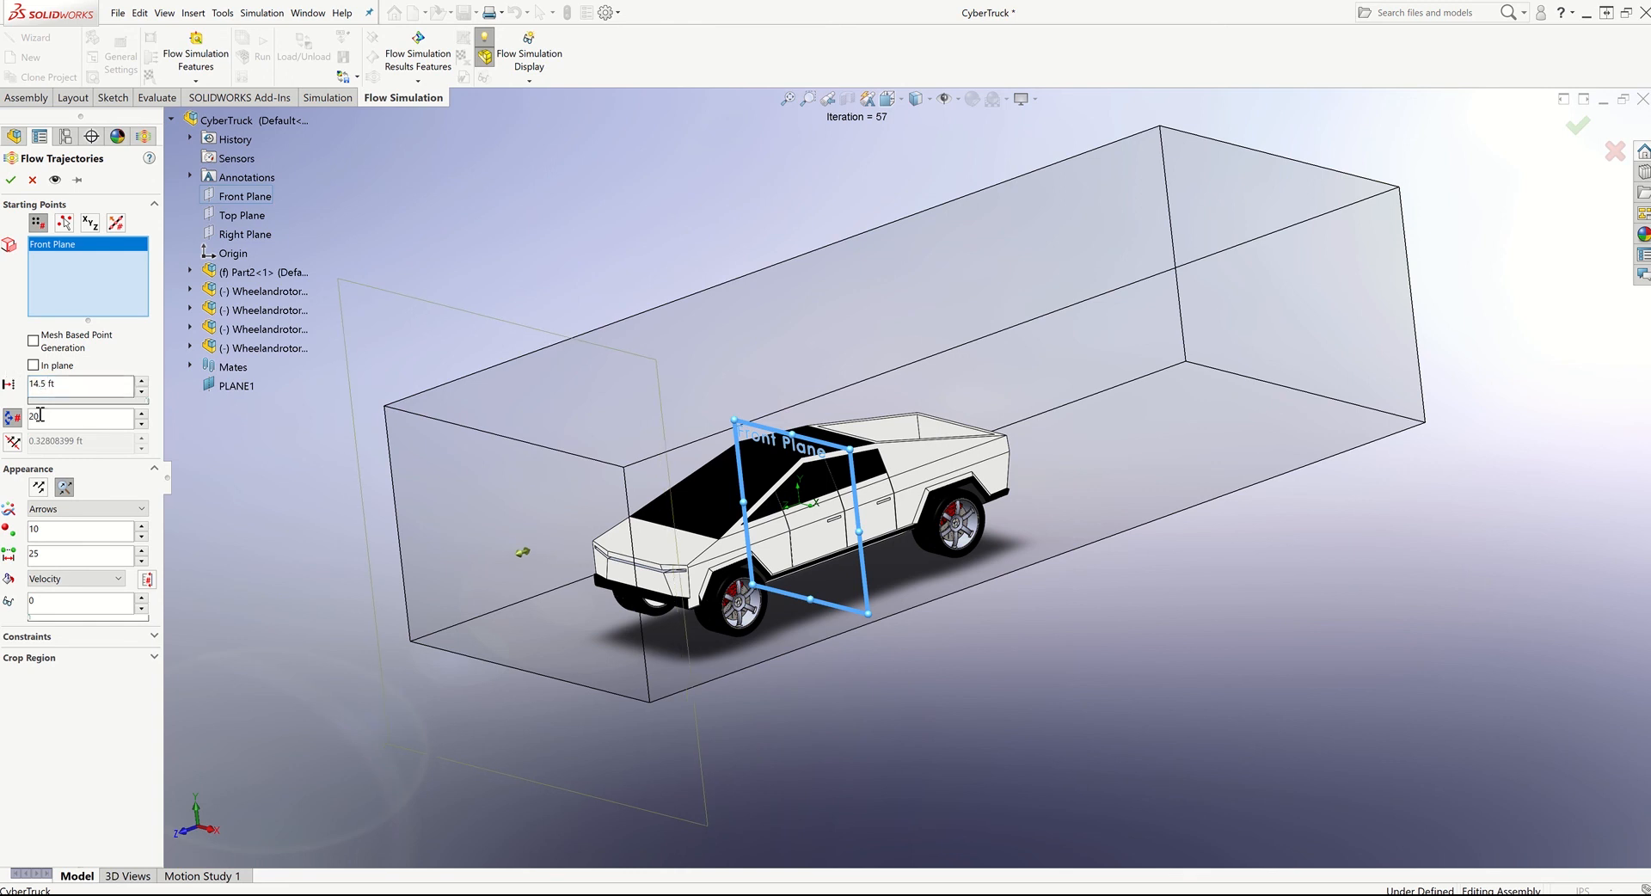
left_click_drag(43, 416, 21, 418)
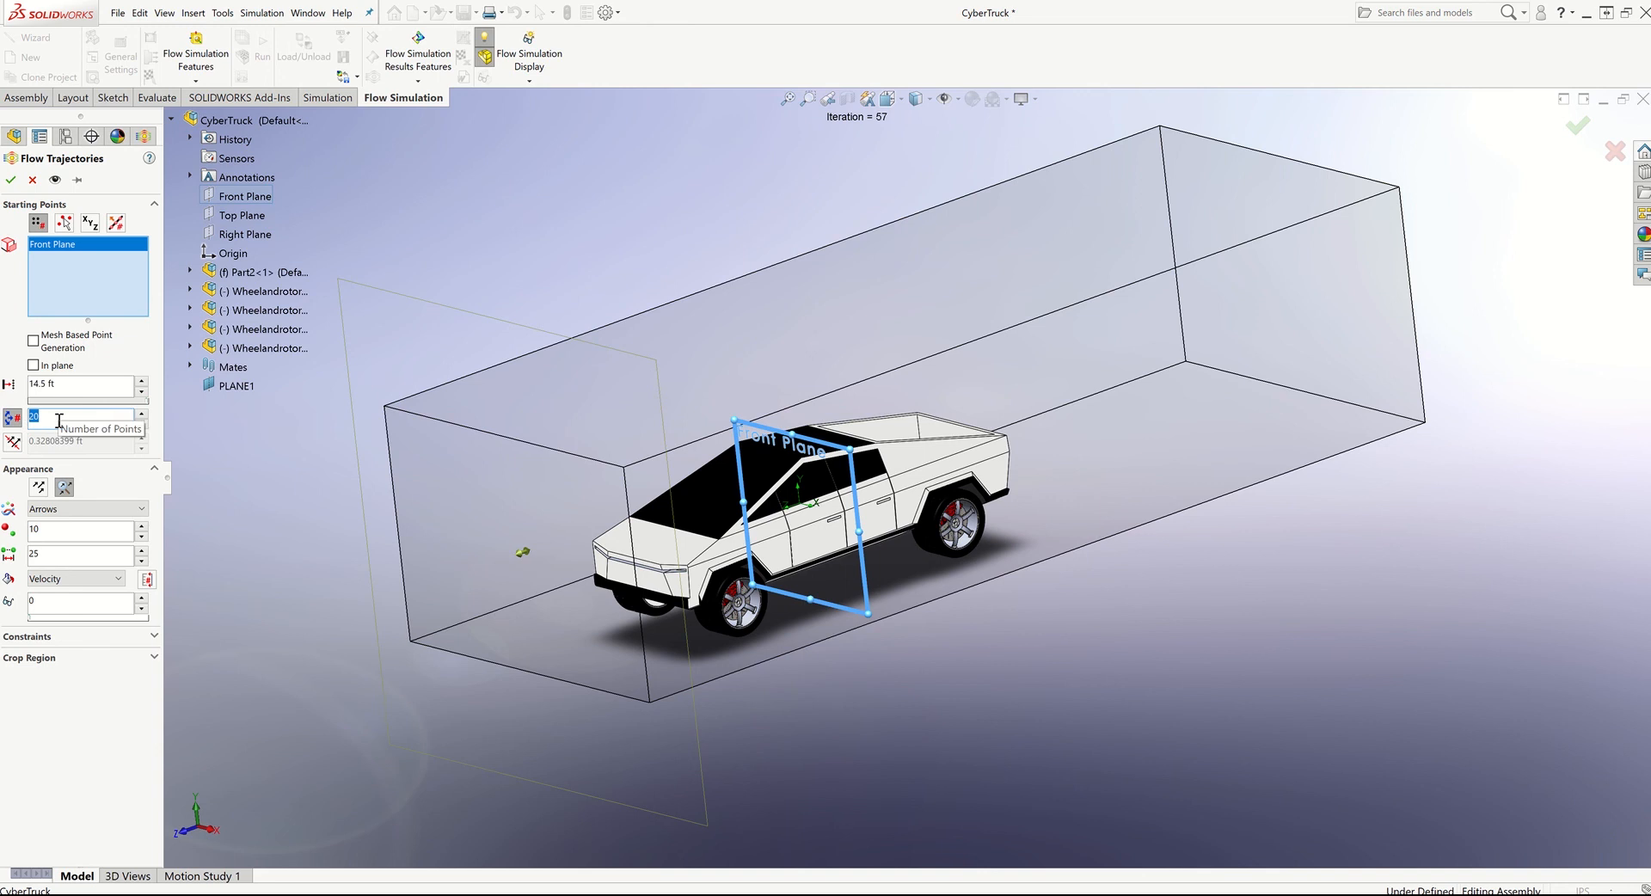
type("1000")
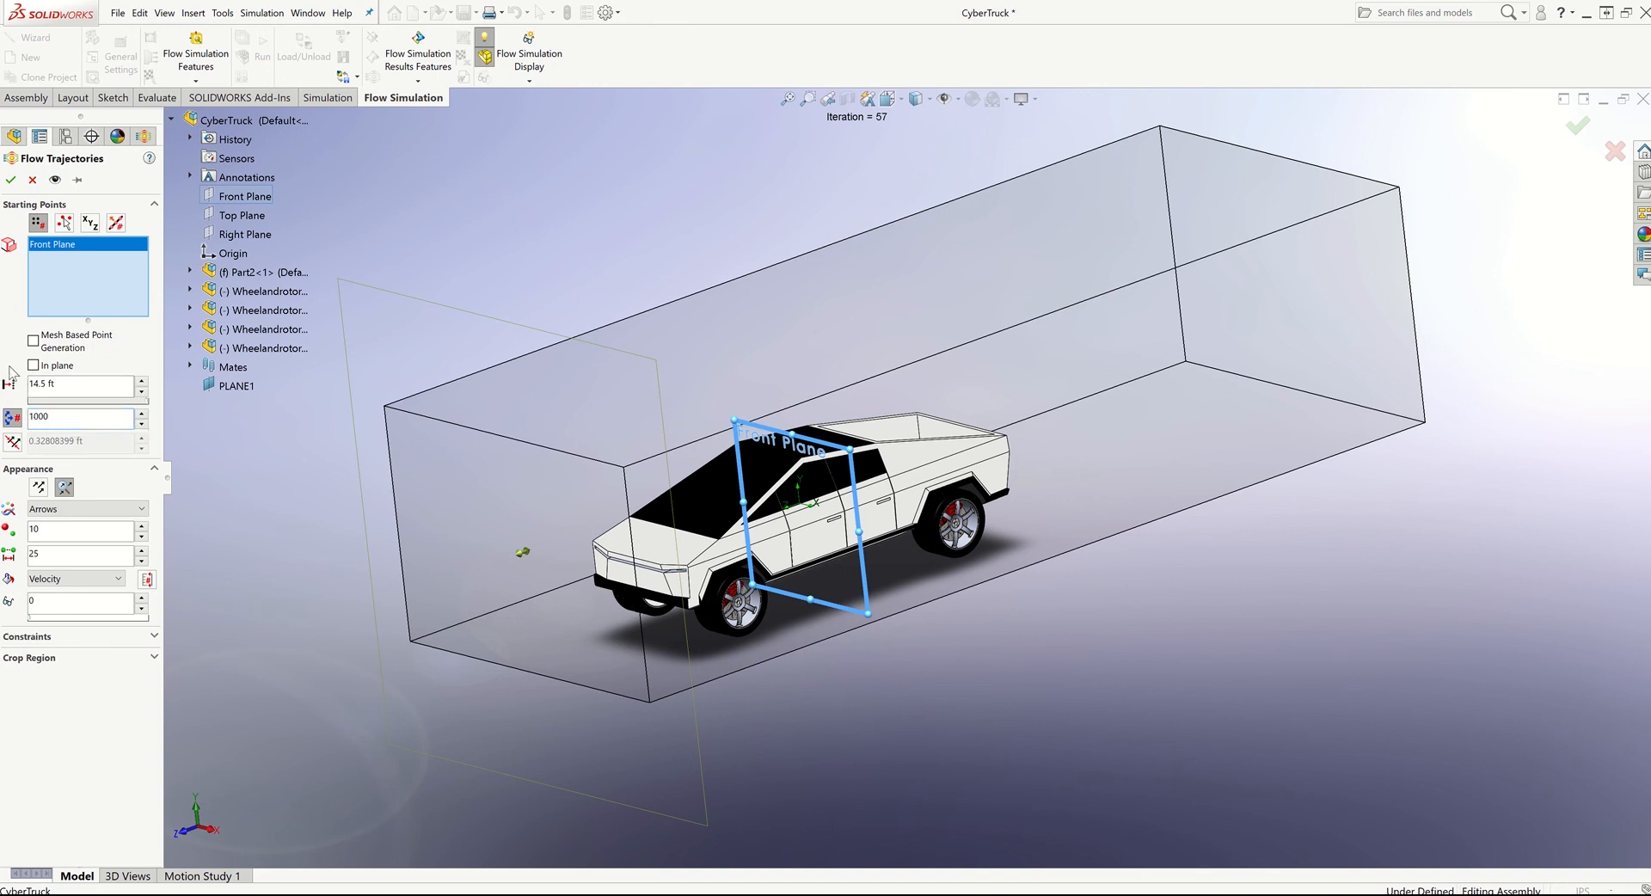
left_click(64, 488)
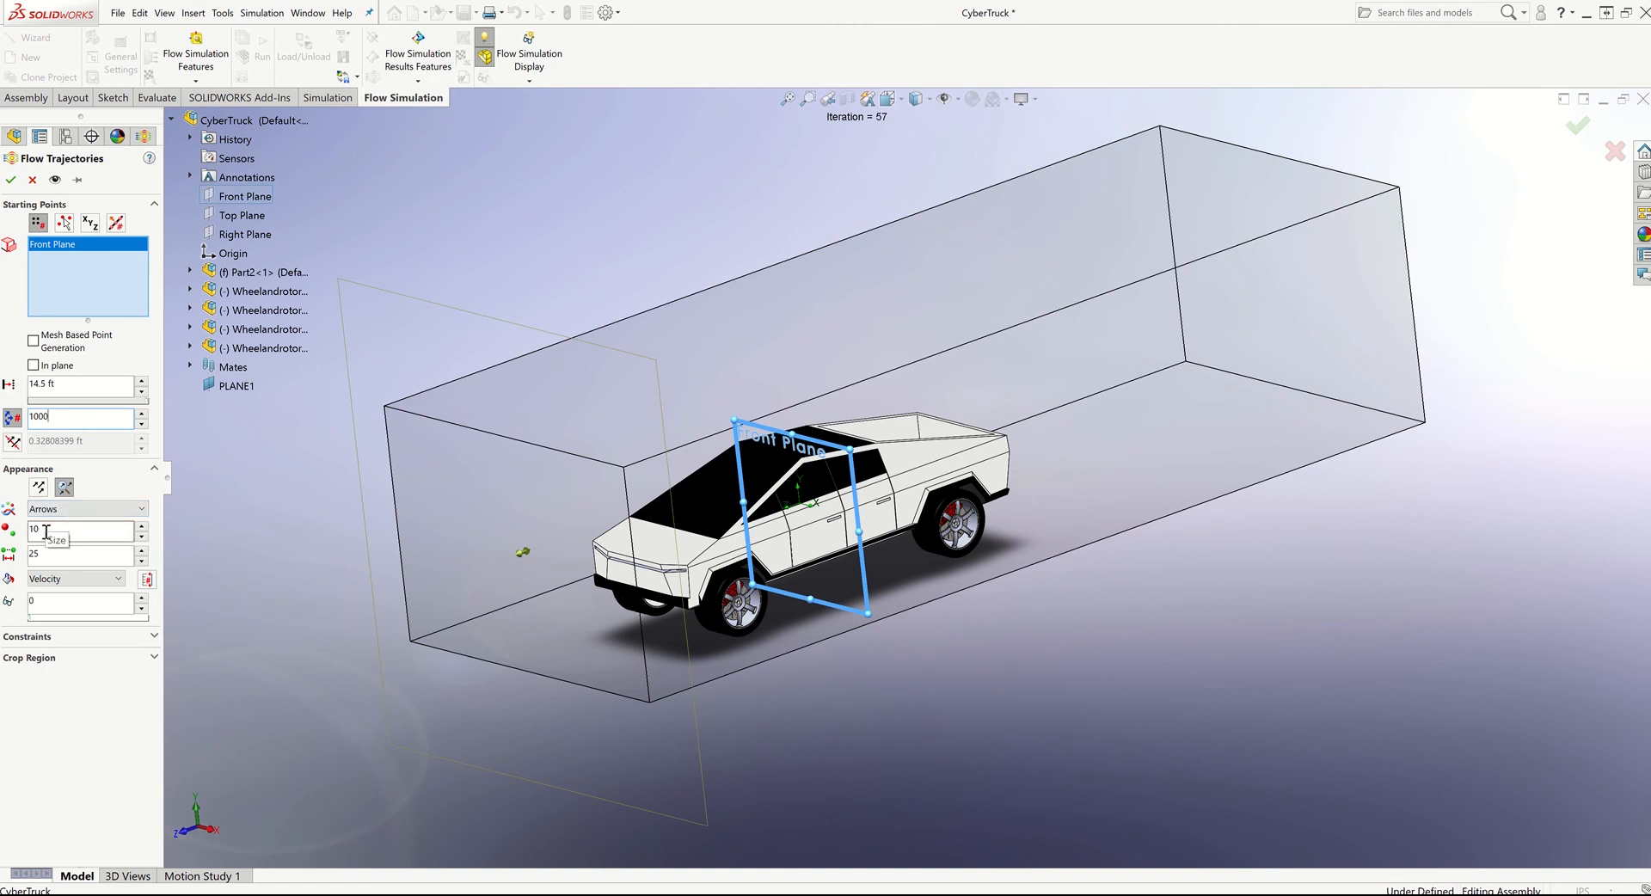
left_click_drag(39, 553, 15, 555)
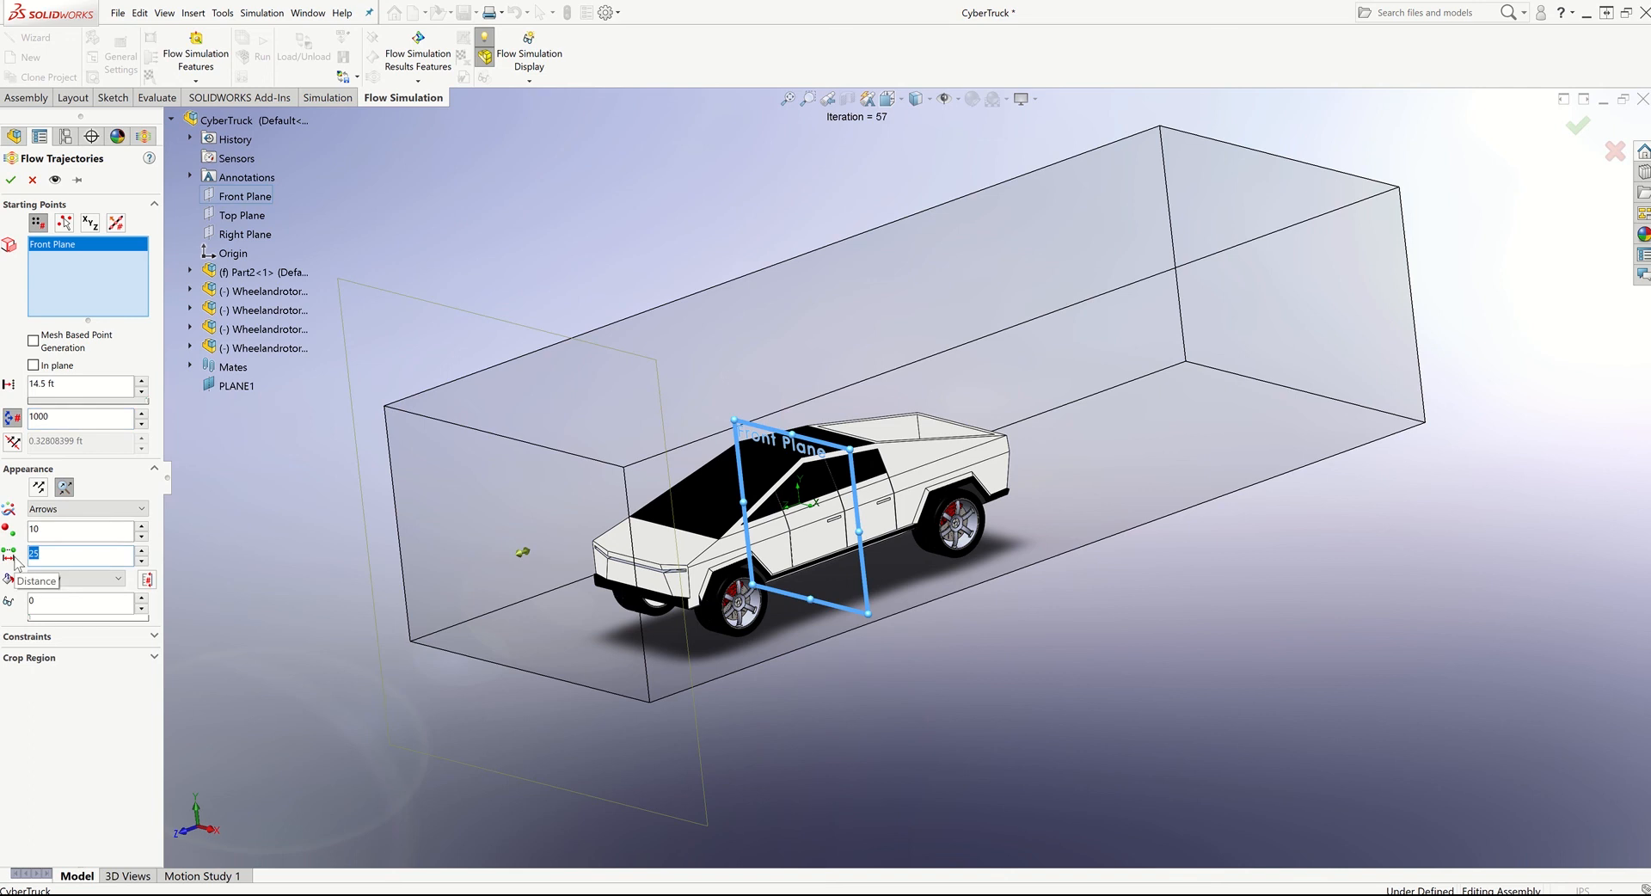
type("15")
left_click(118, 578)
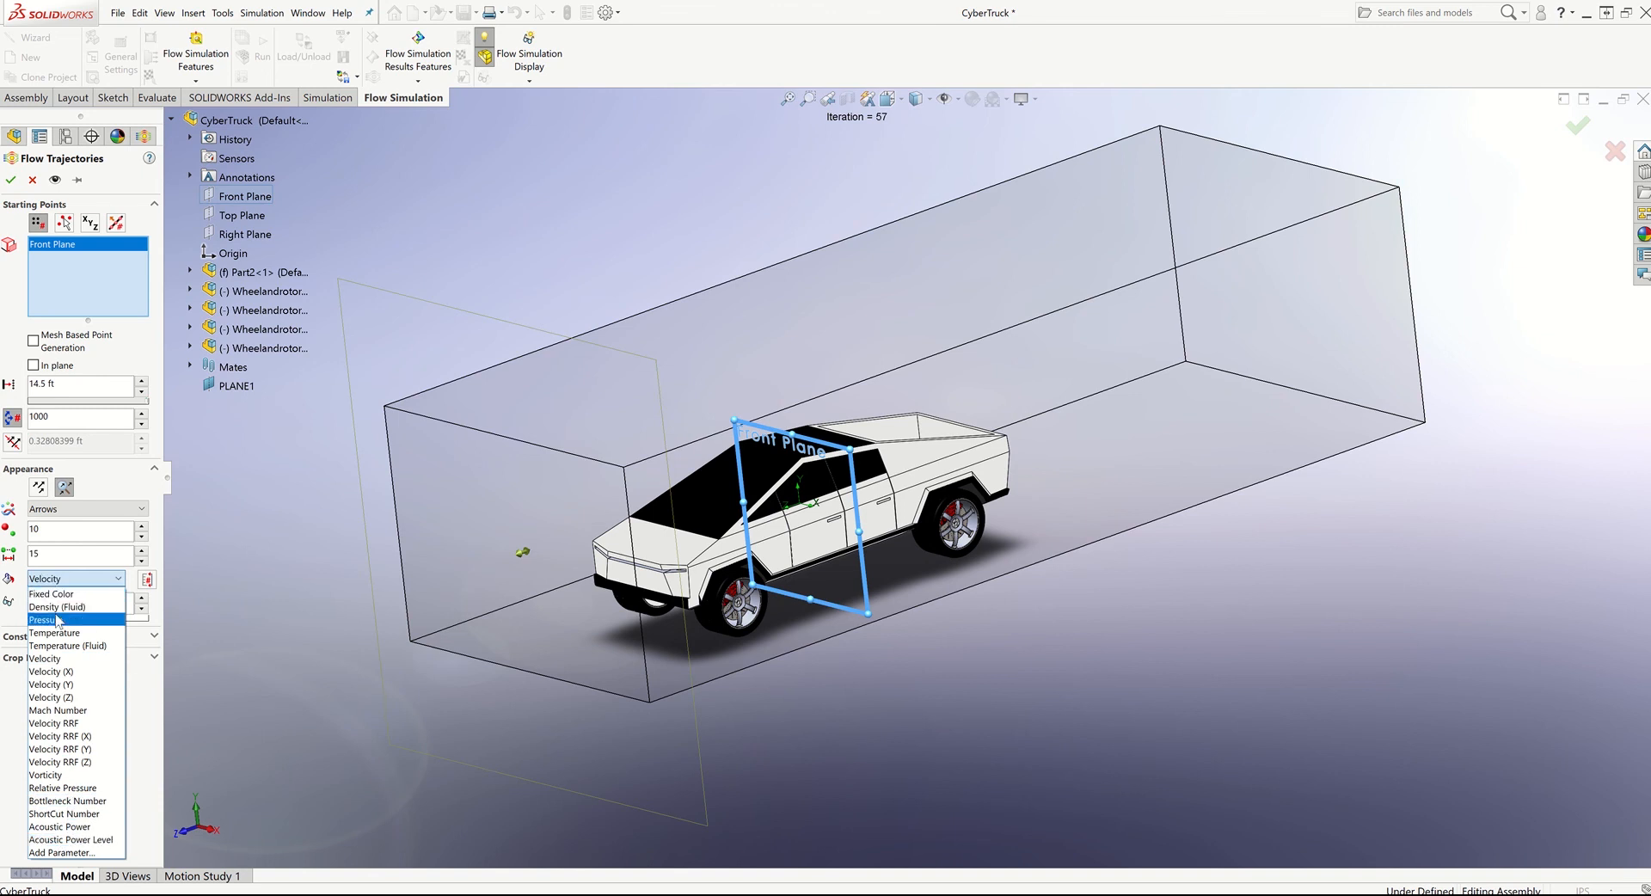
left_click(60, 659)
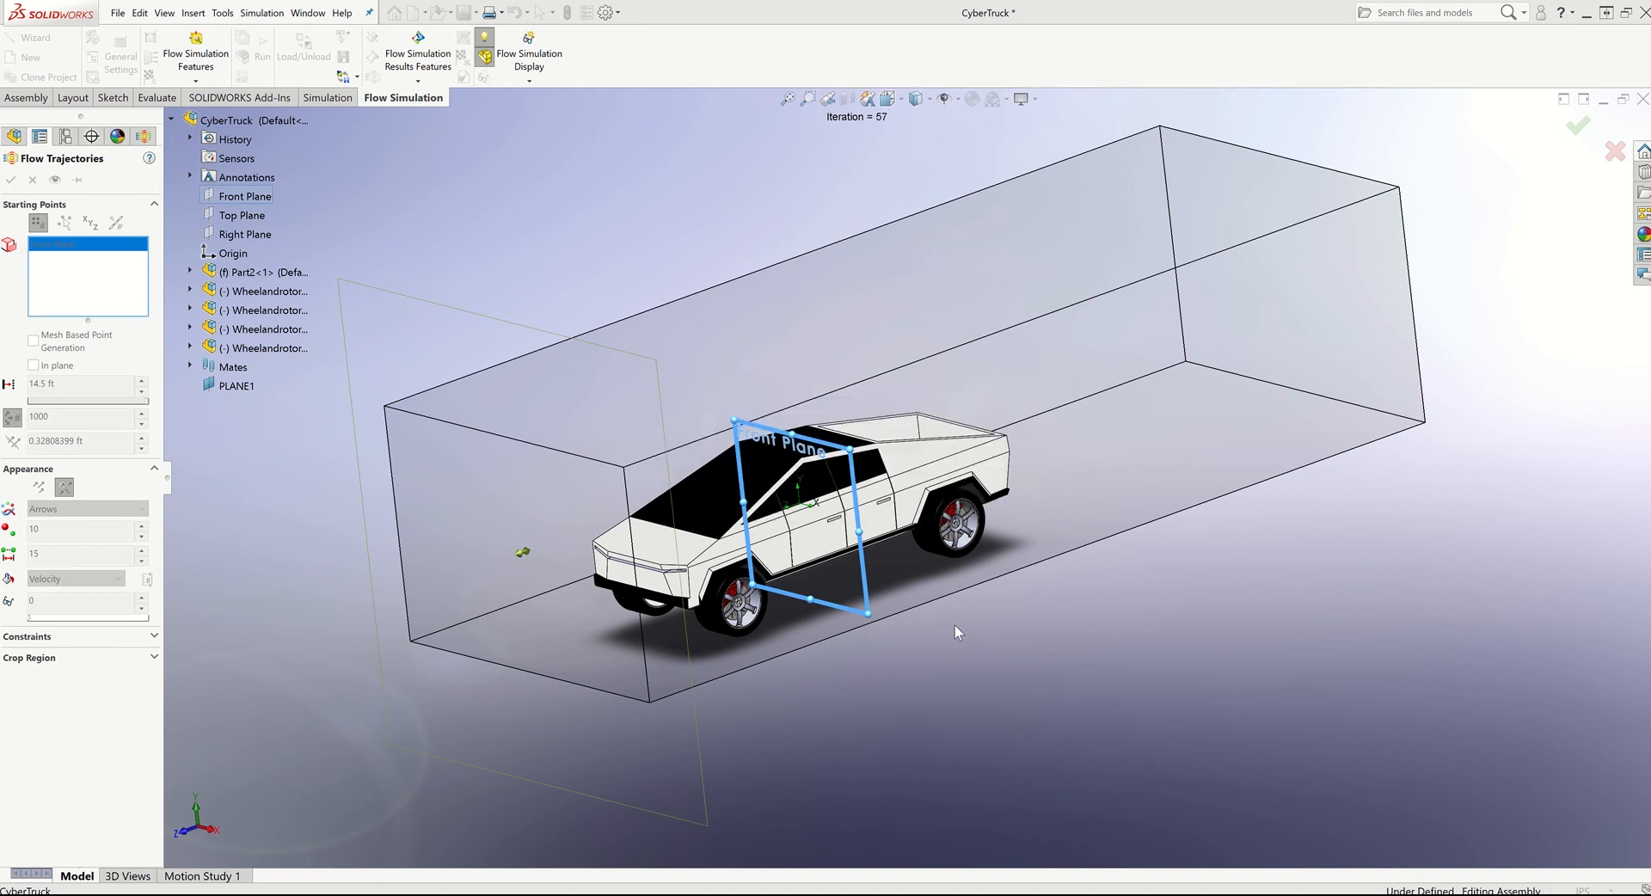
- Examine the velocity arrows around the truck's windshield, side, wheels and front from several angles and across the whole computational domain
middle_click_drag(936, 652, 962, 730)
middle_click_drag(939, 568, 914, 579)
scroll(886, 559, "down", 2)
scroll(859, 546, "down", 3)
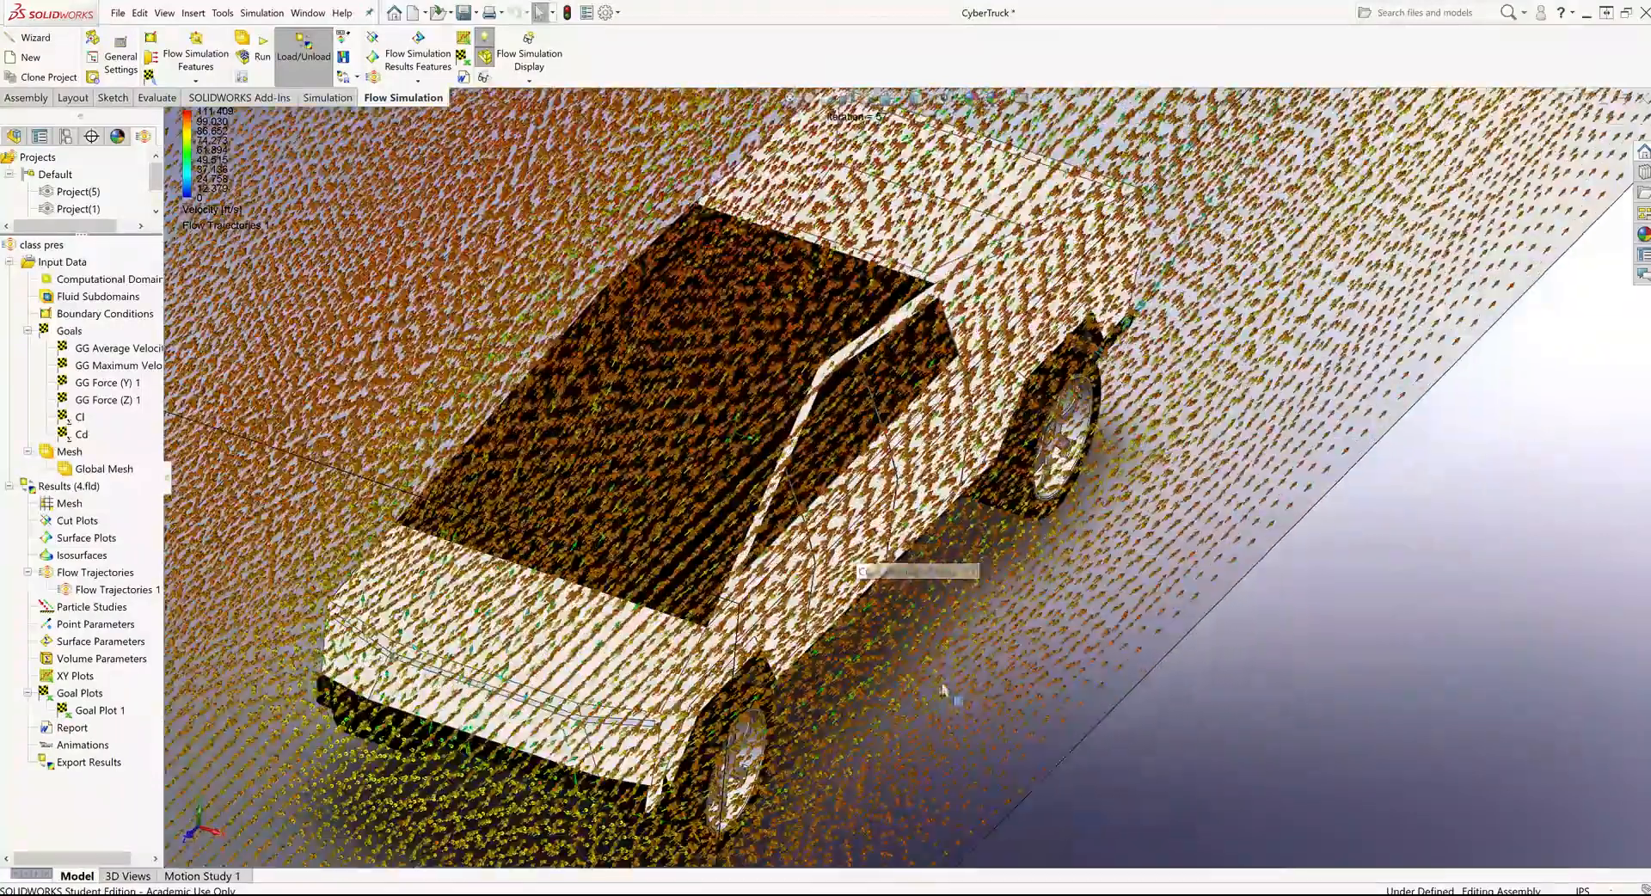
middle_click_drag(945, 688, 895, 545)
scroll(594, 559, "down", 8)
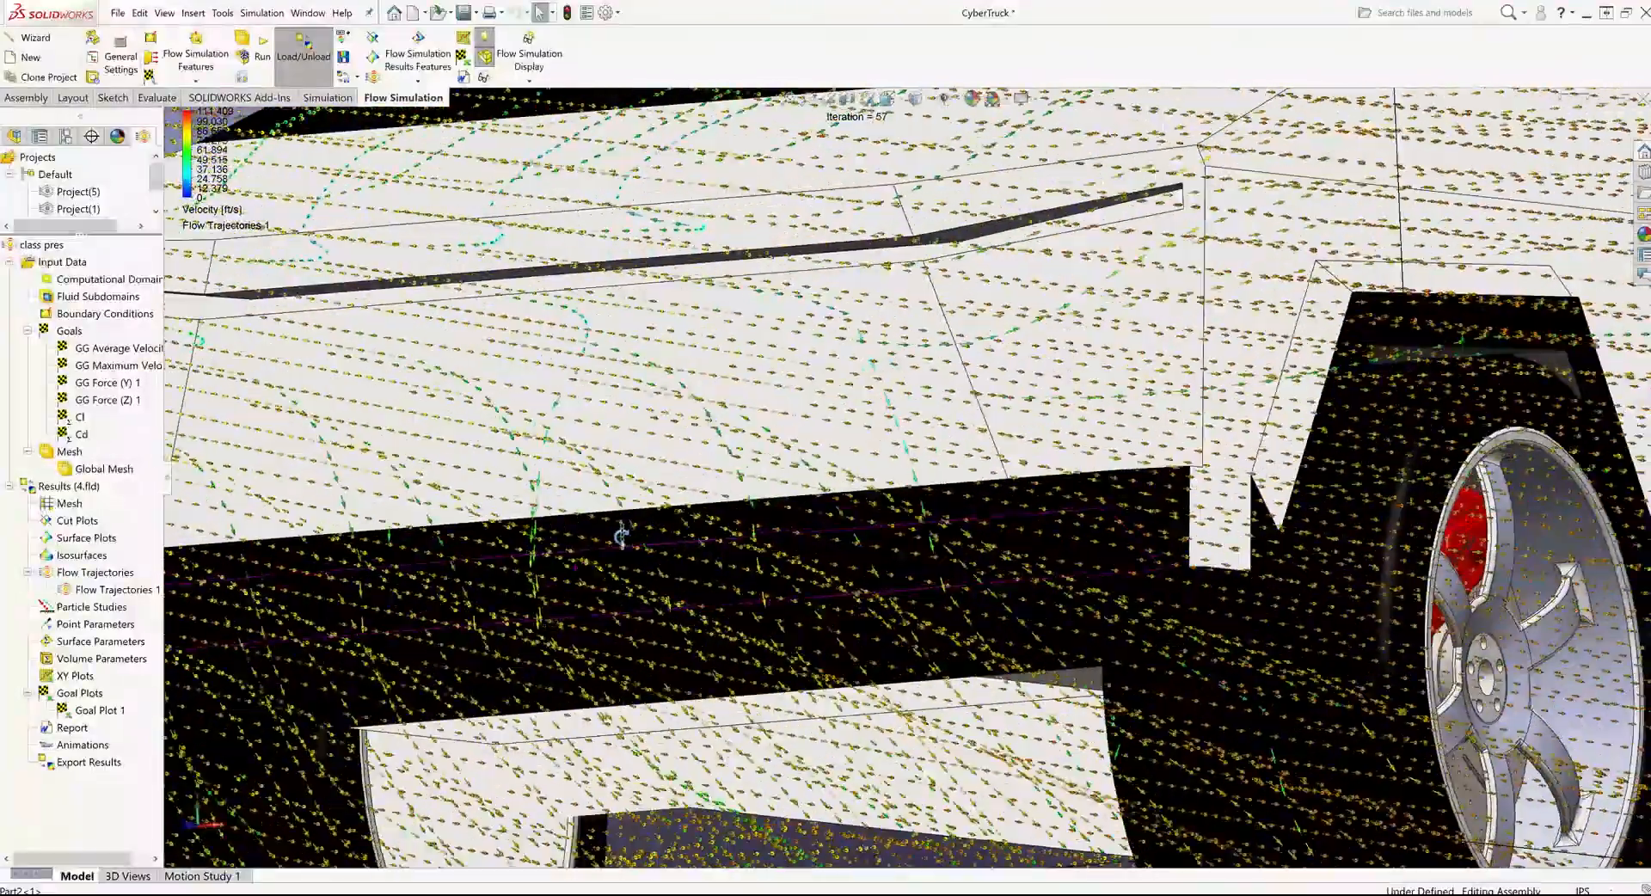
middle_click_drag(621, 537, 754, 379)
scroll(752, 366, "up", 10)
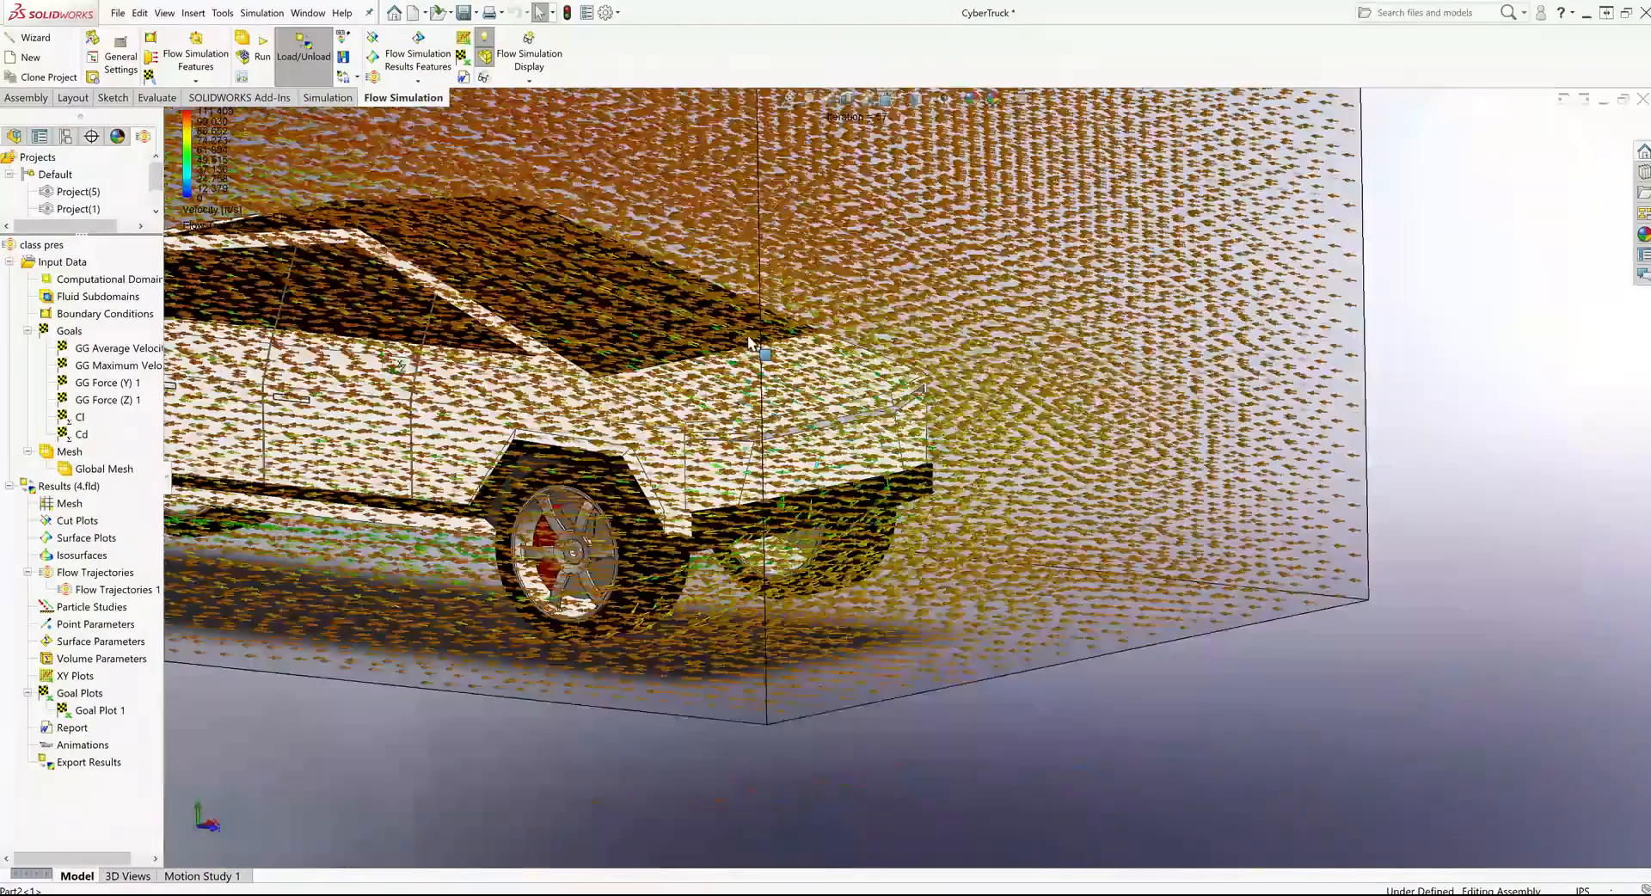
scroll(748, 342, "up", 3)
middle_click_drag(804, 397, 592, 332)
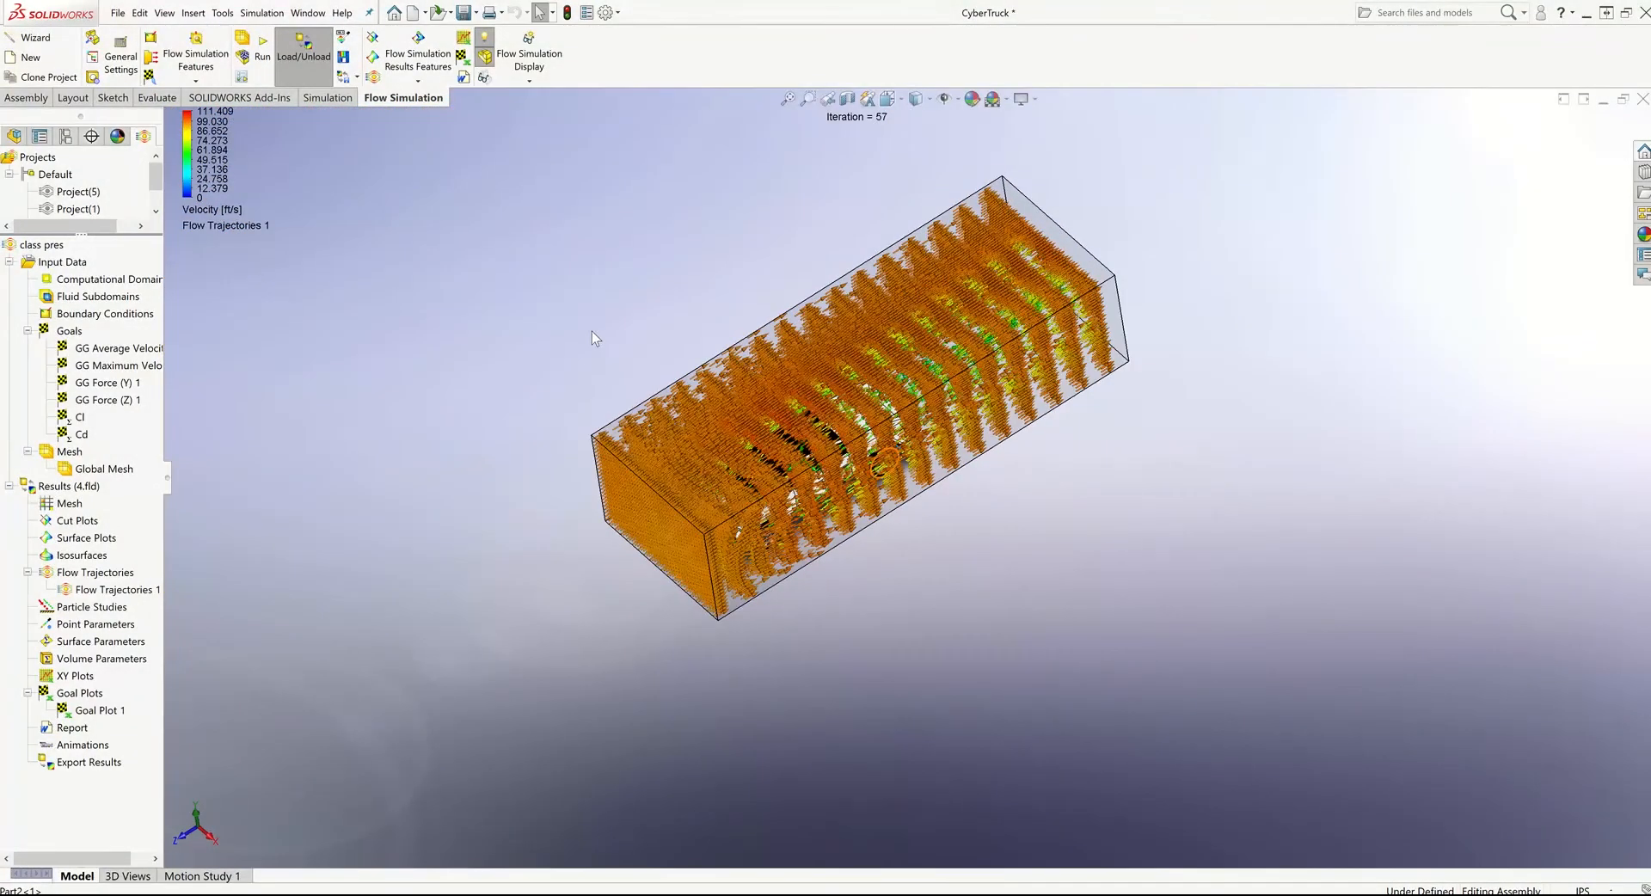
- Hide the flow trajectories and start a new cut plot on the Right Plane
right_click(138, 595)
left_click(303, 527)
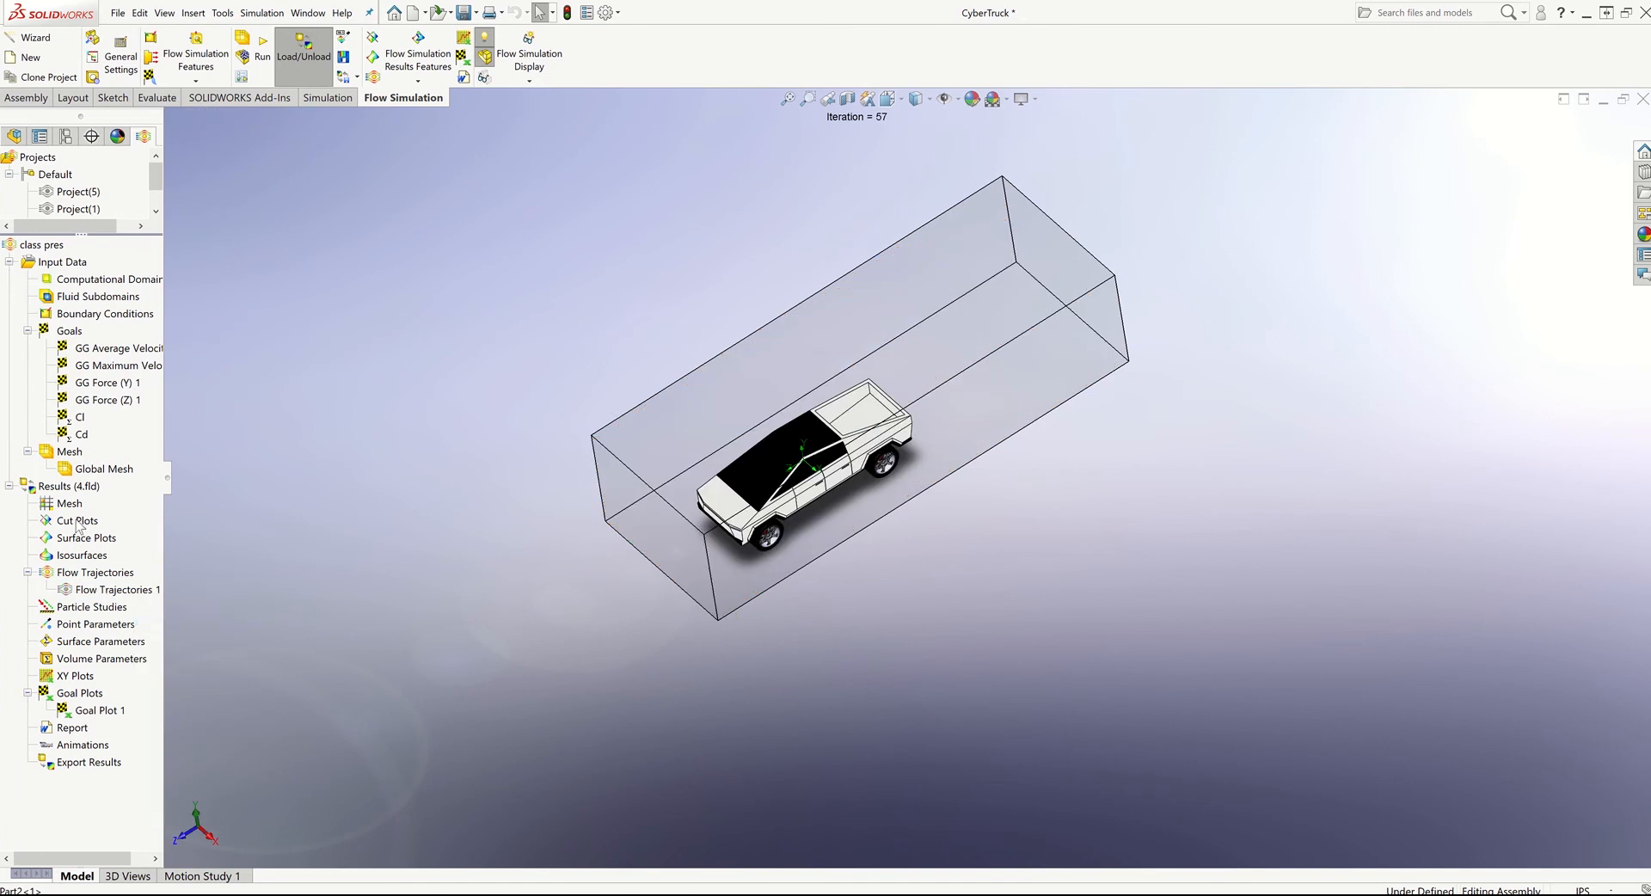
scroll(996, 405, "down", 3)
middle_click_drag(795, 451, 824, 372)
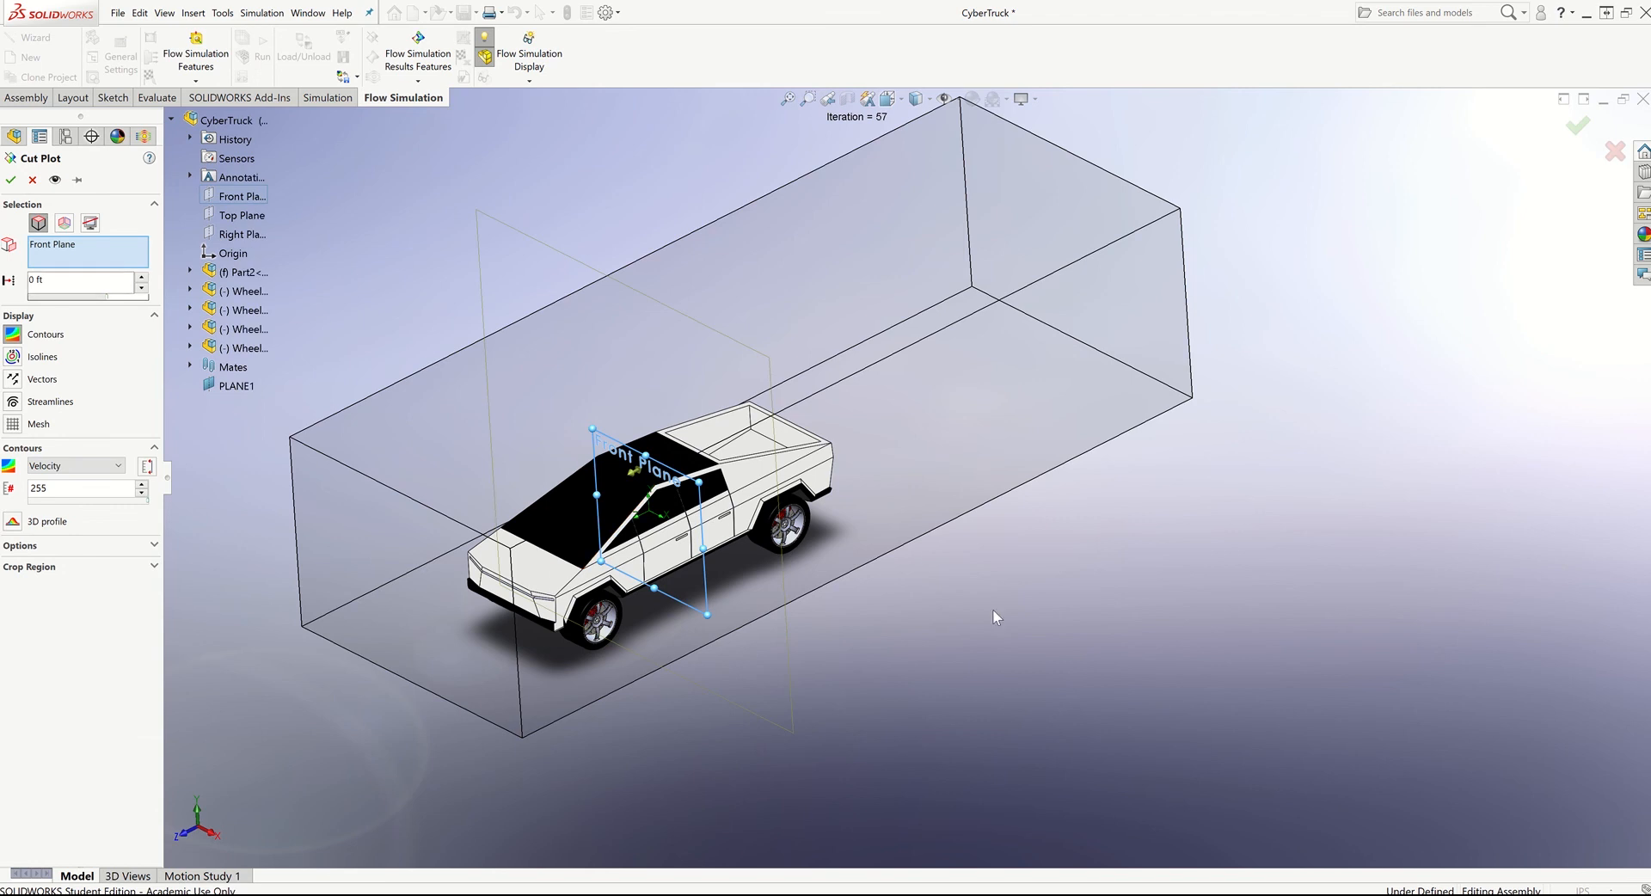
scroll(799, 482, "up", 3)
scroll(757, 478, "down", 4)
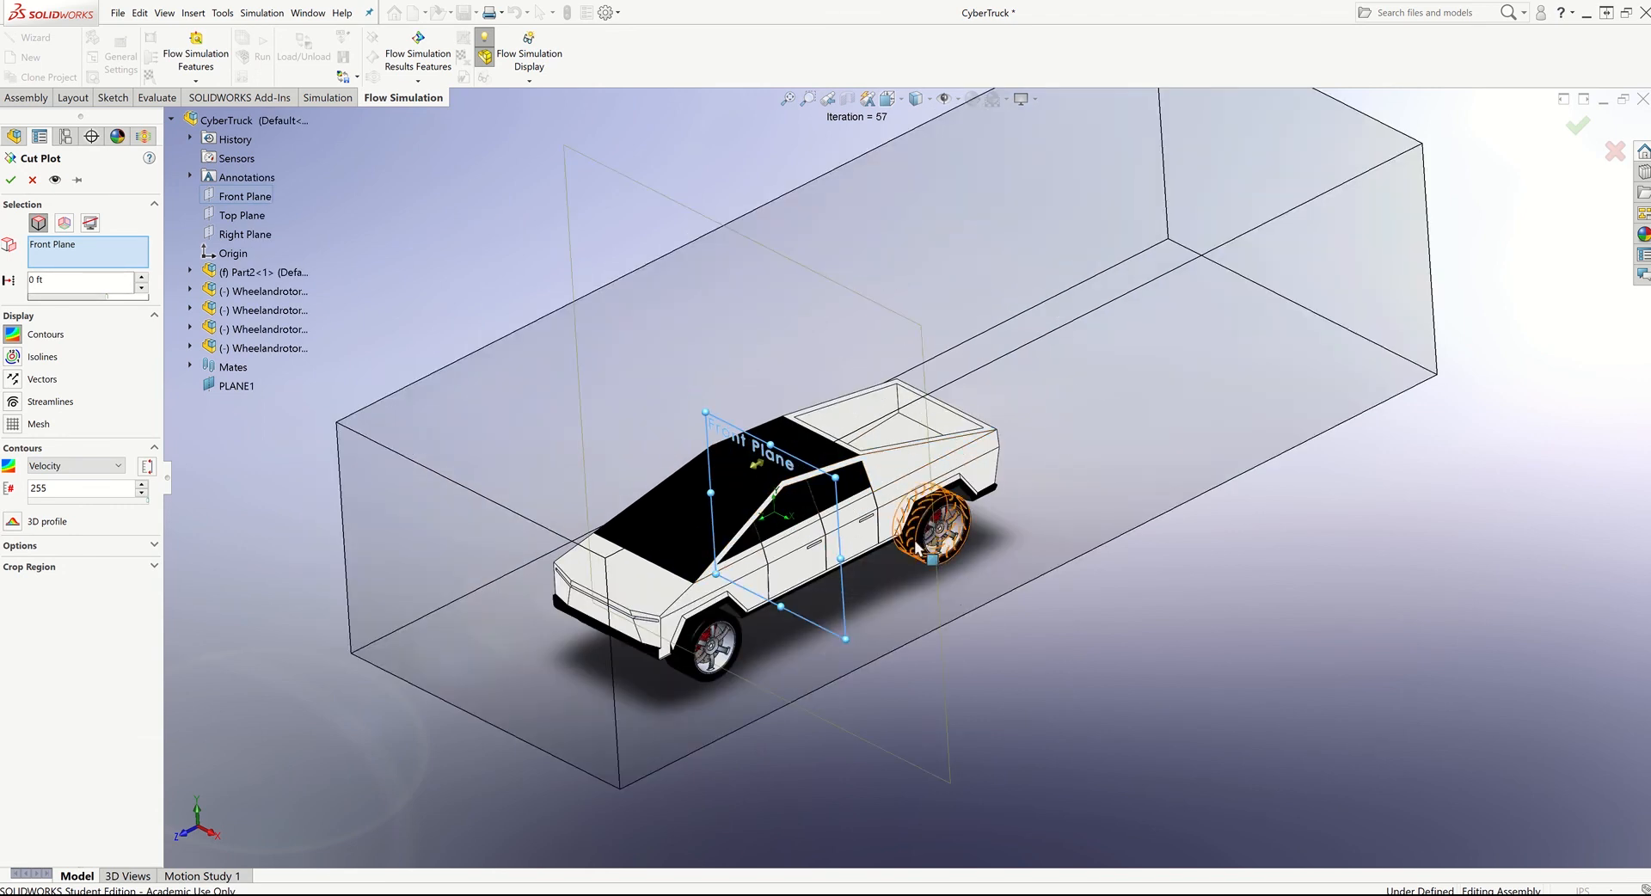
scroll(929, 516, "up", 2)
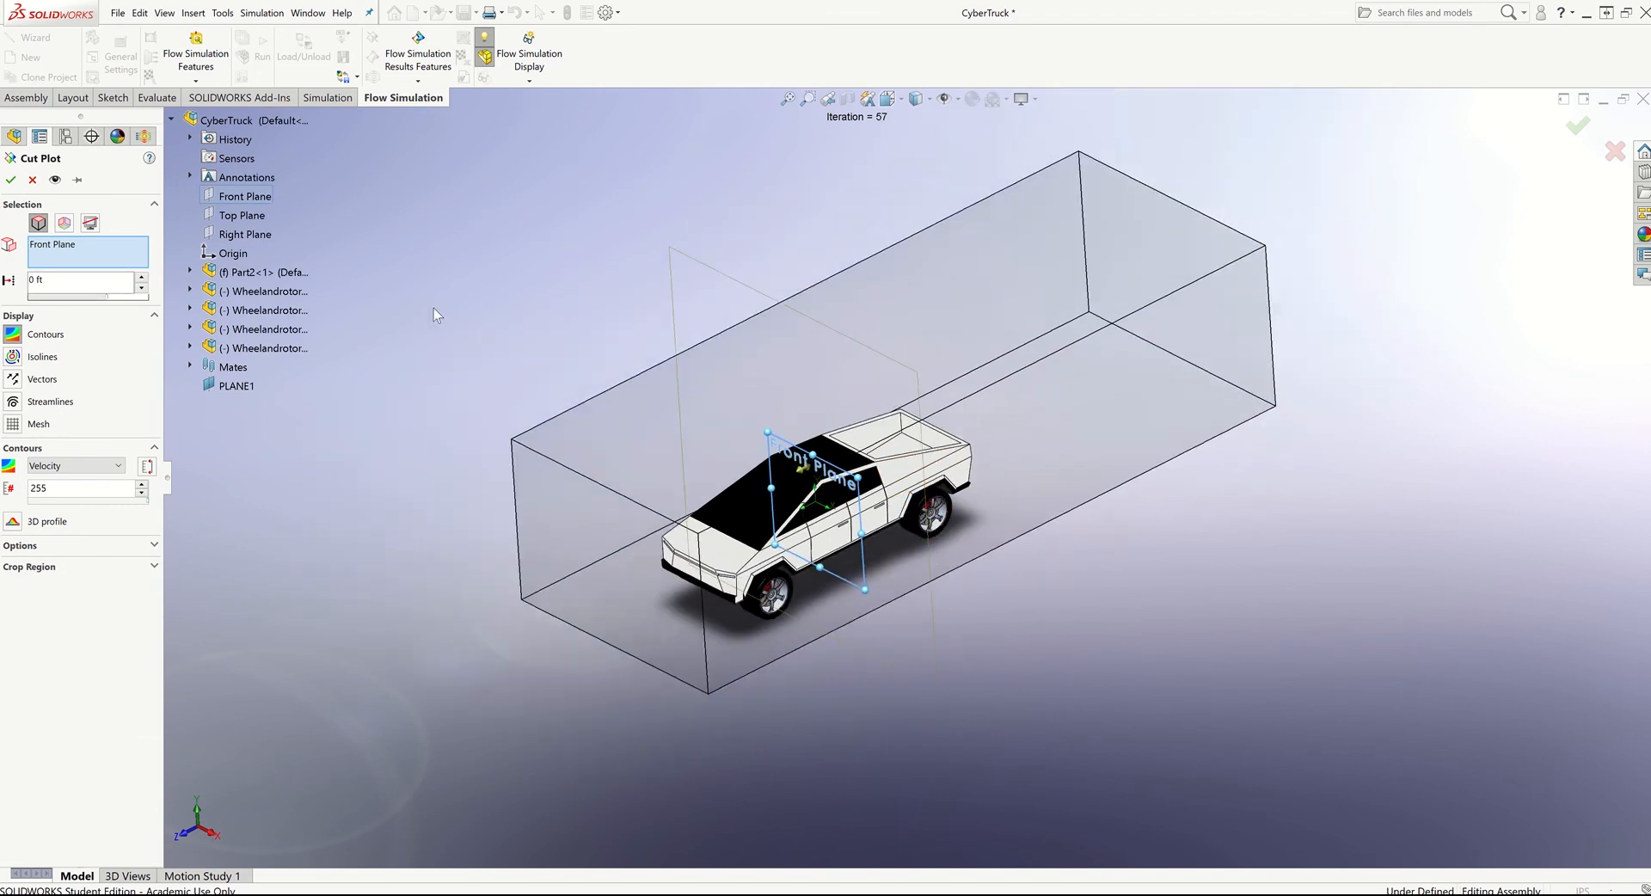
left_click(240, 232)
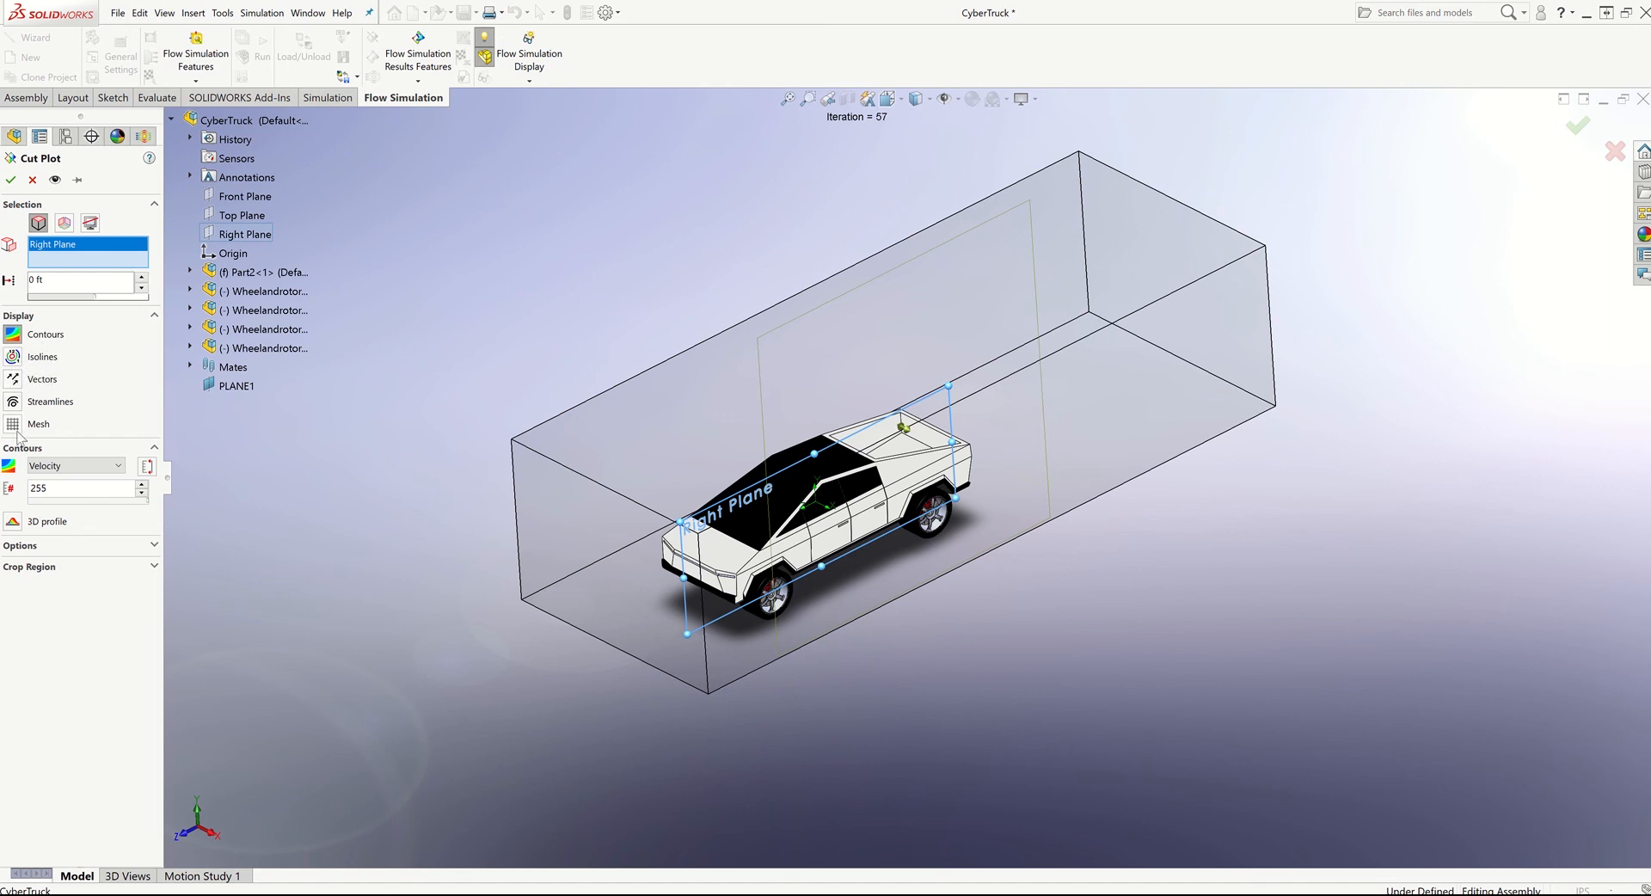
left_click(13, 356)
left_click(13, 379)
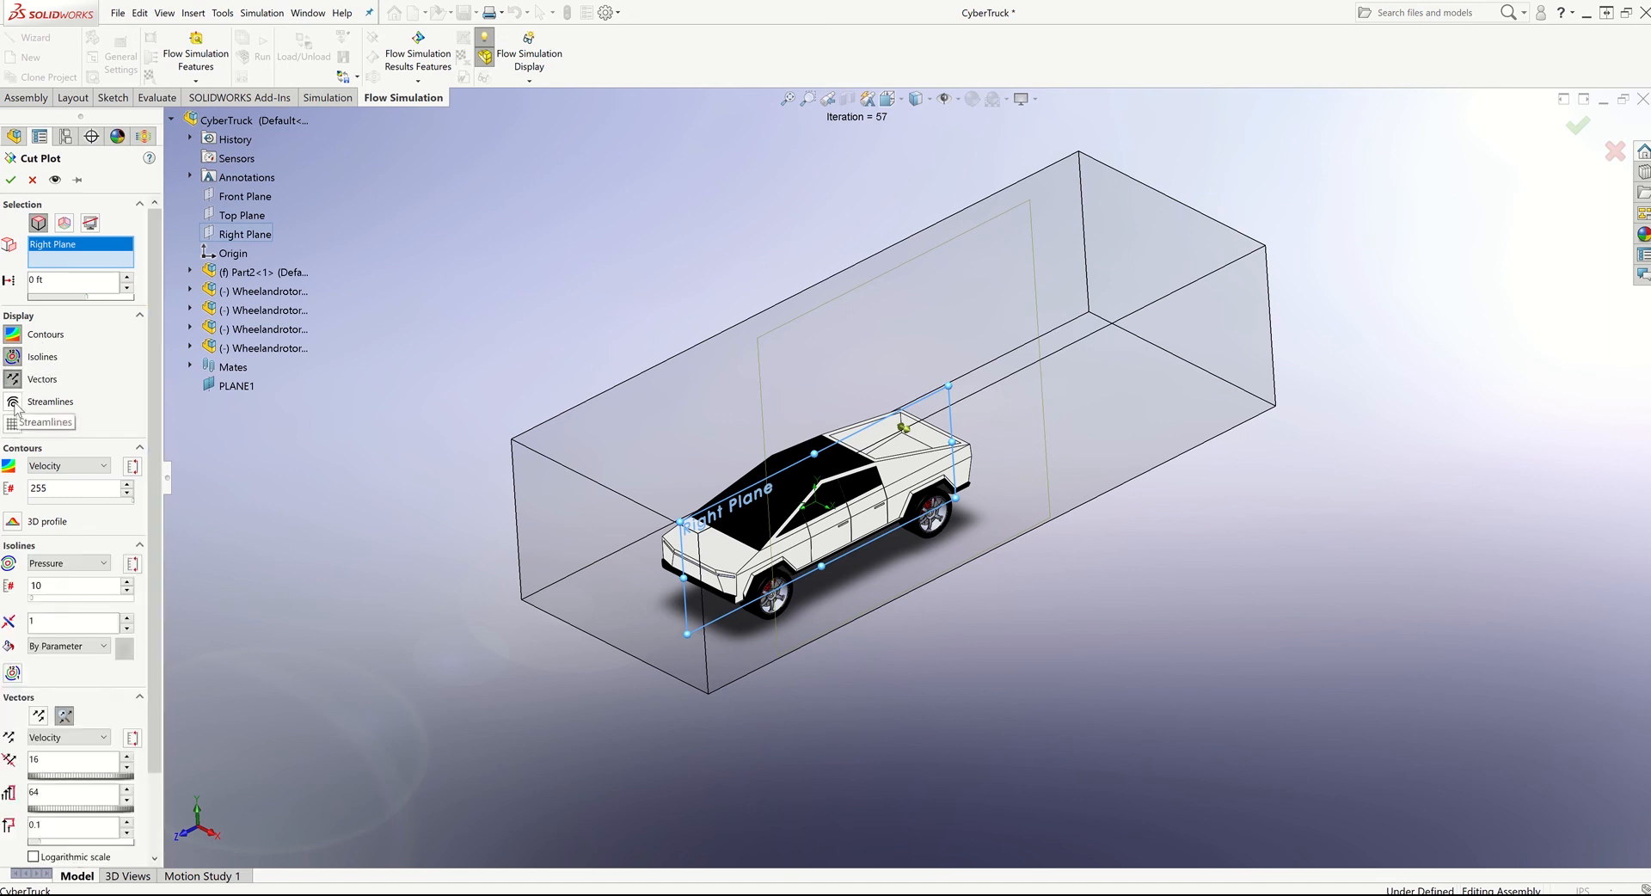
left_click(13, 401)
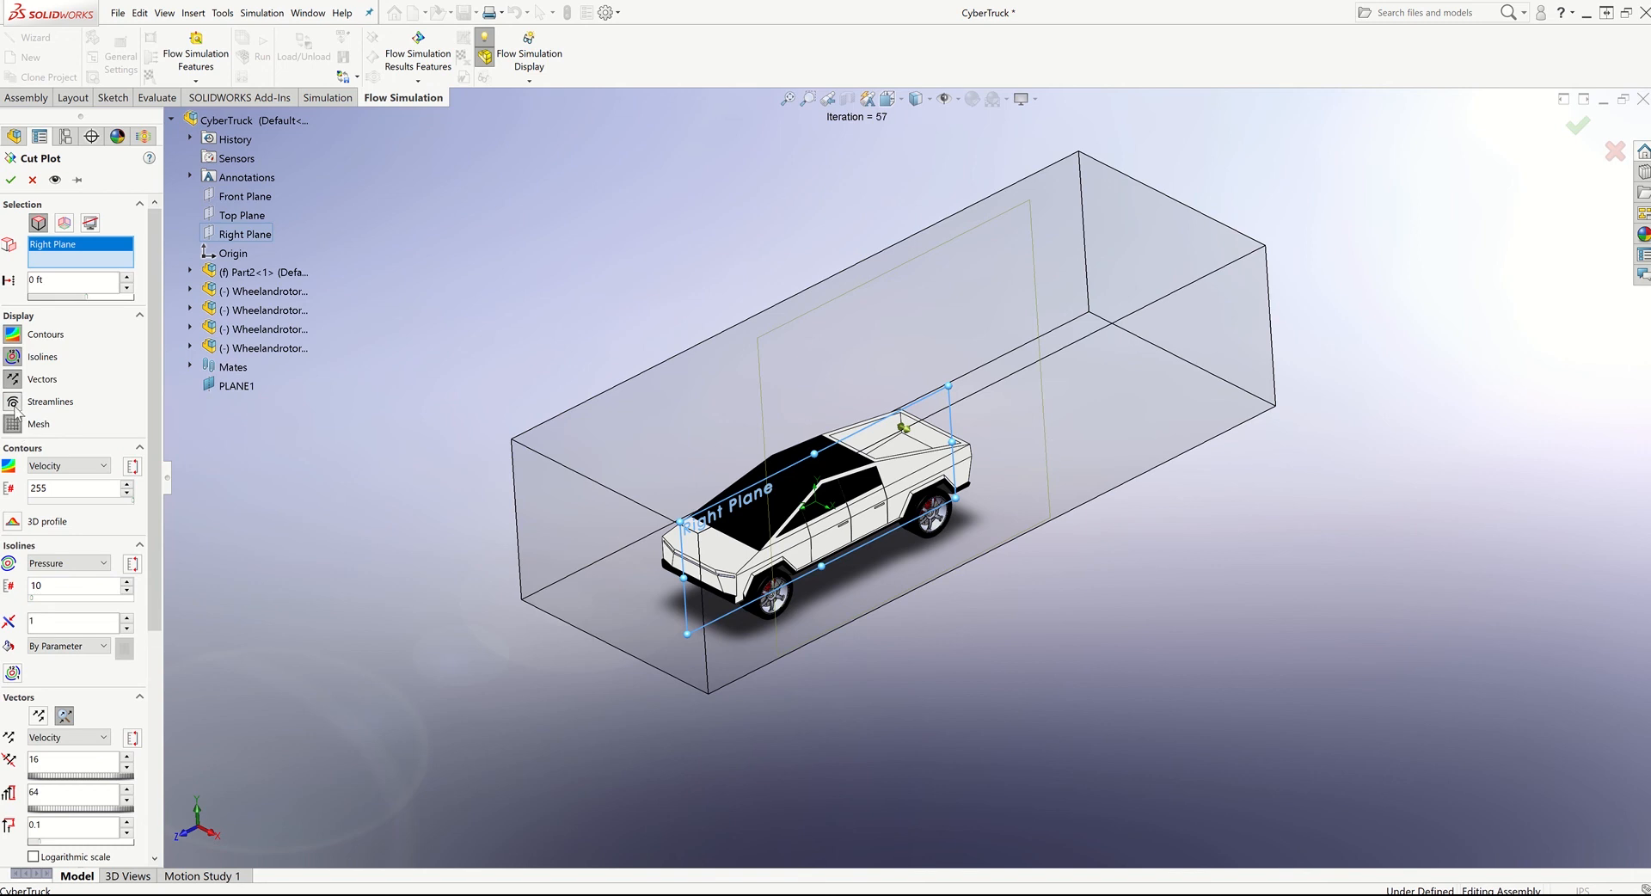
left_click(13, 402)
left_click(13, 379)
left_click(13, 356)
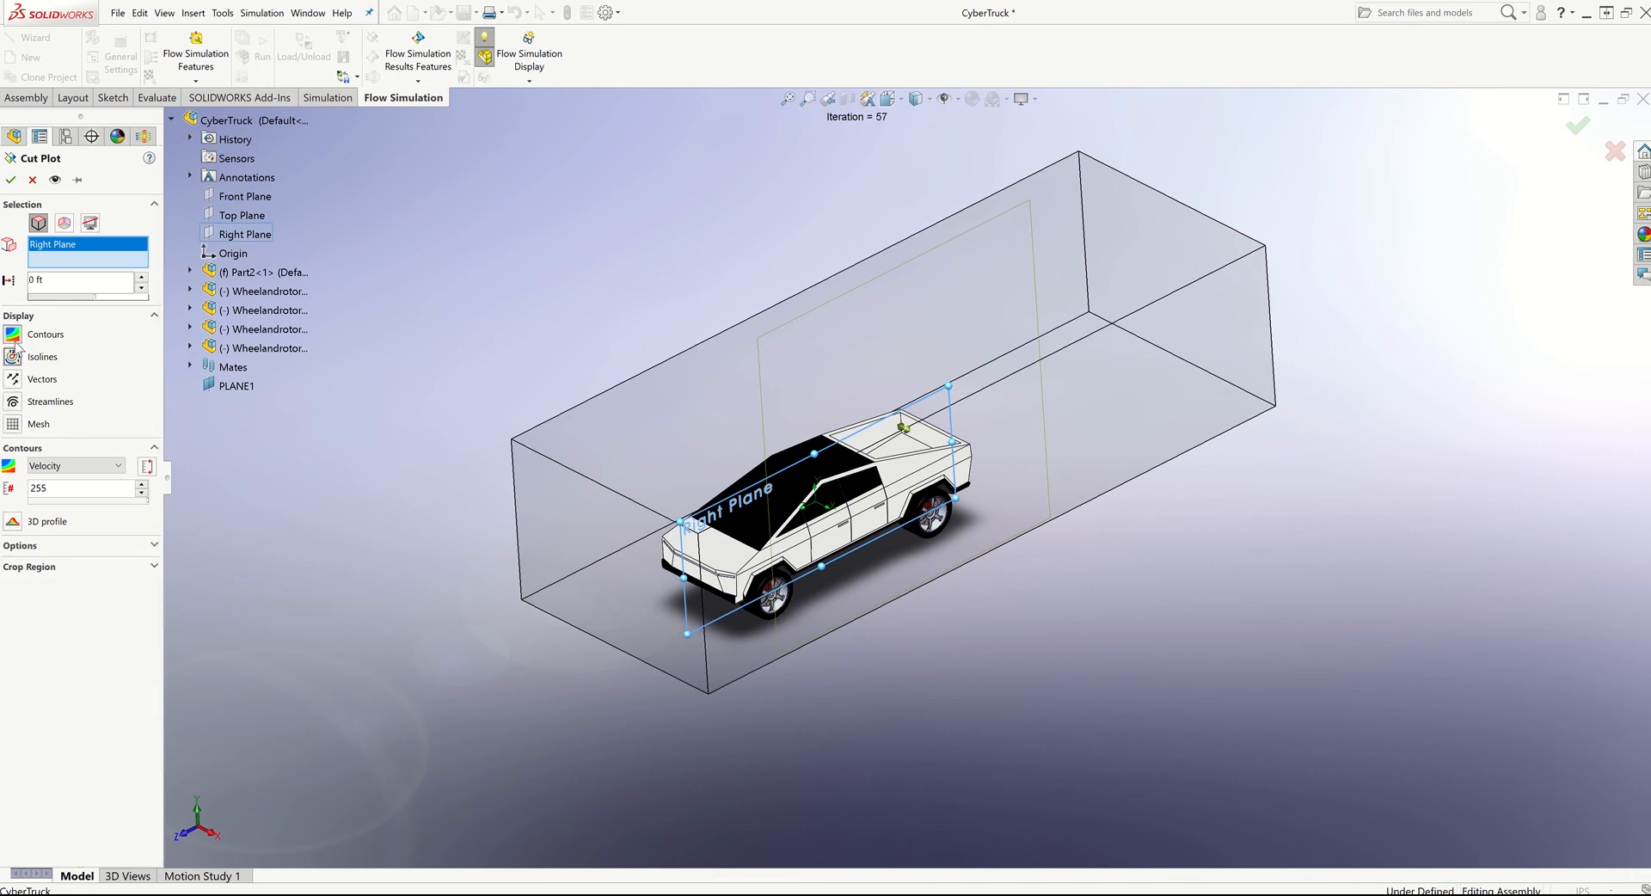
- Show contours together with streamlines in the cut plot, keep Velocity as the contour parameter, and generate the plot
left_click(14, 339)
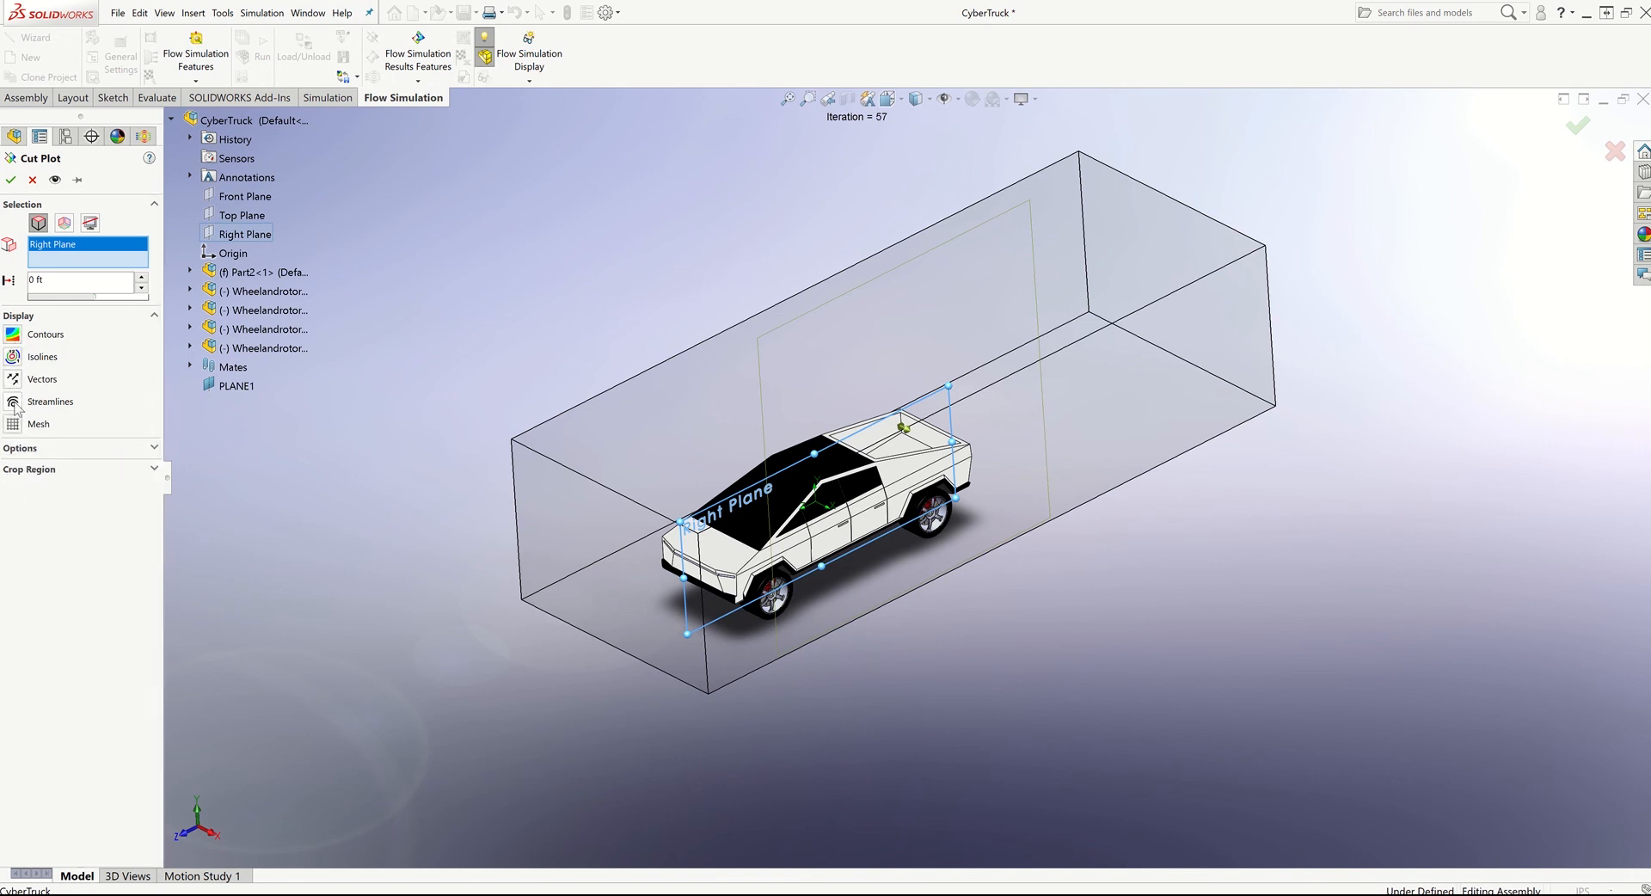
left_click(13, 402)
left_click(13, 335)
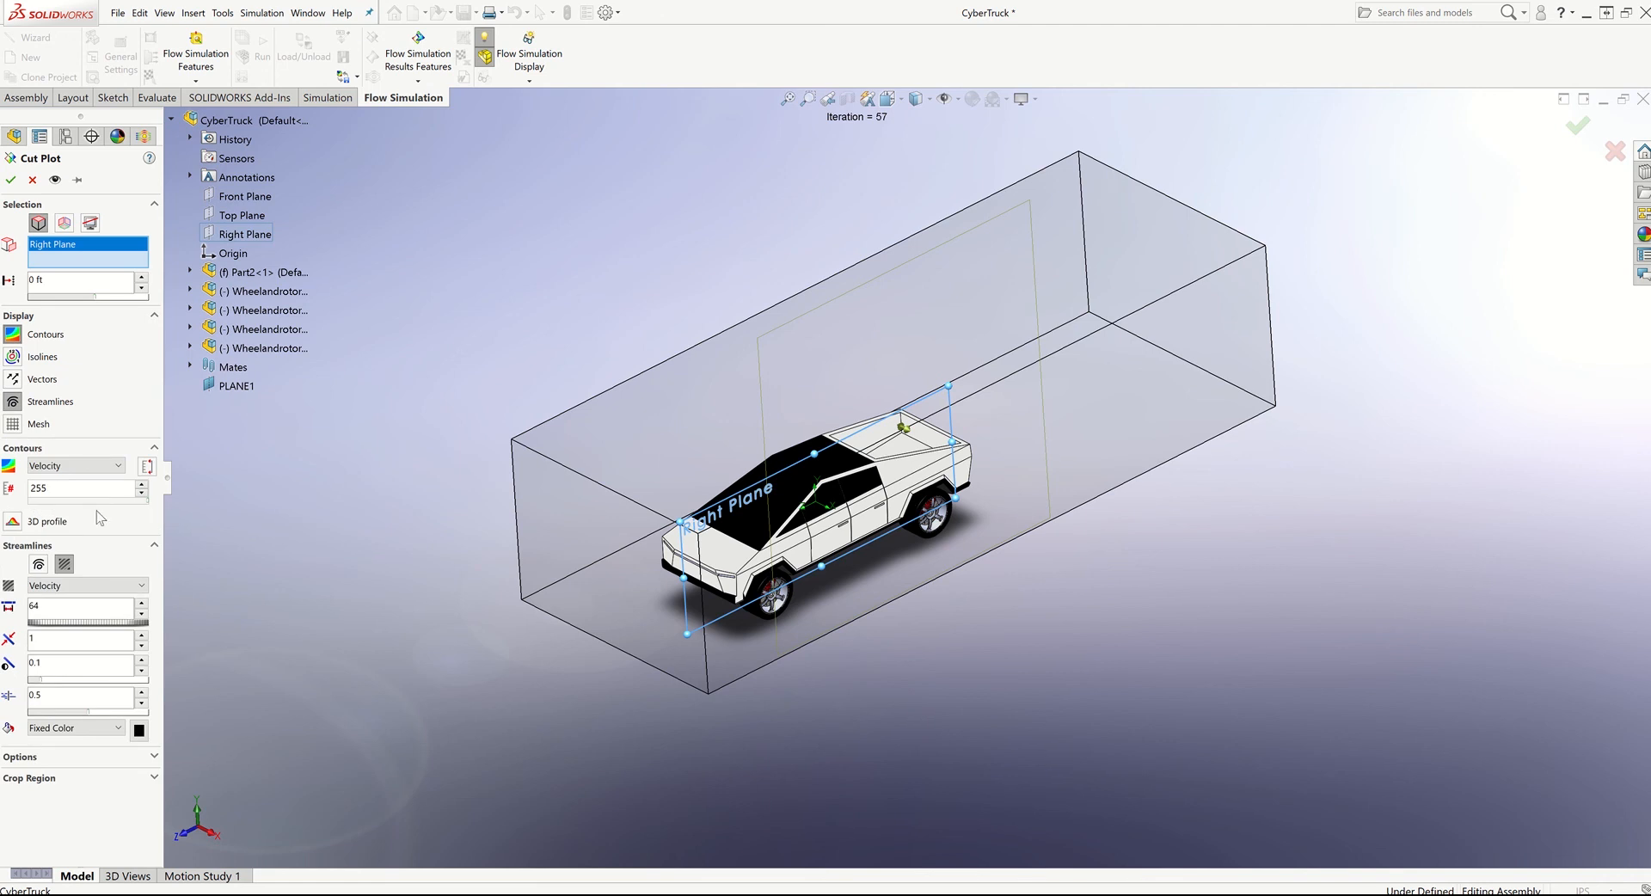
left_click(110, 466)
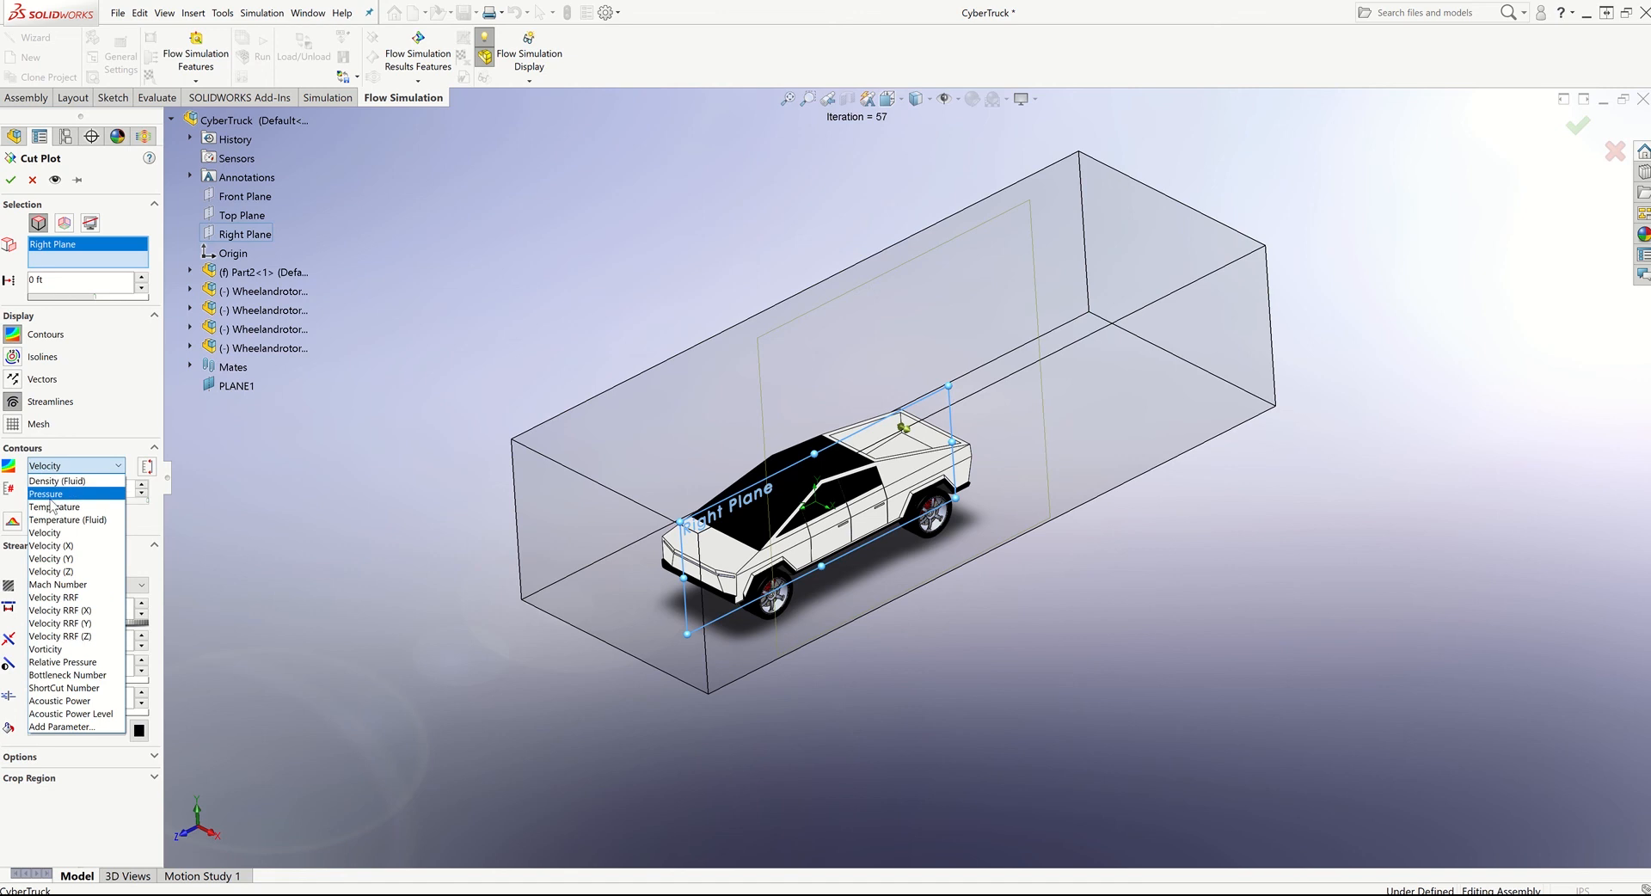
left_click(119, 467)
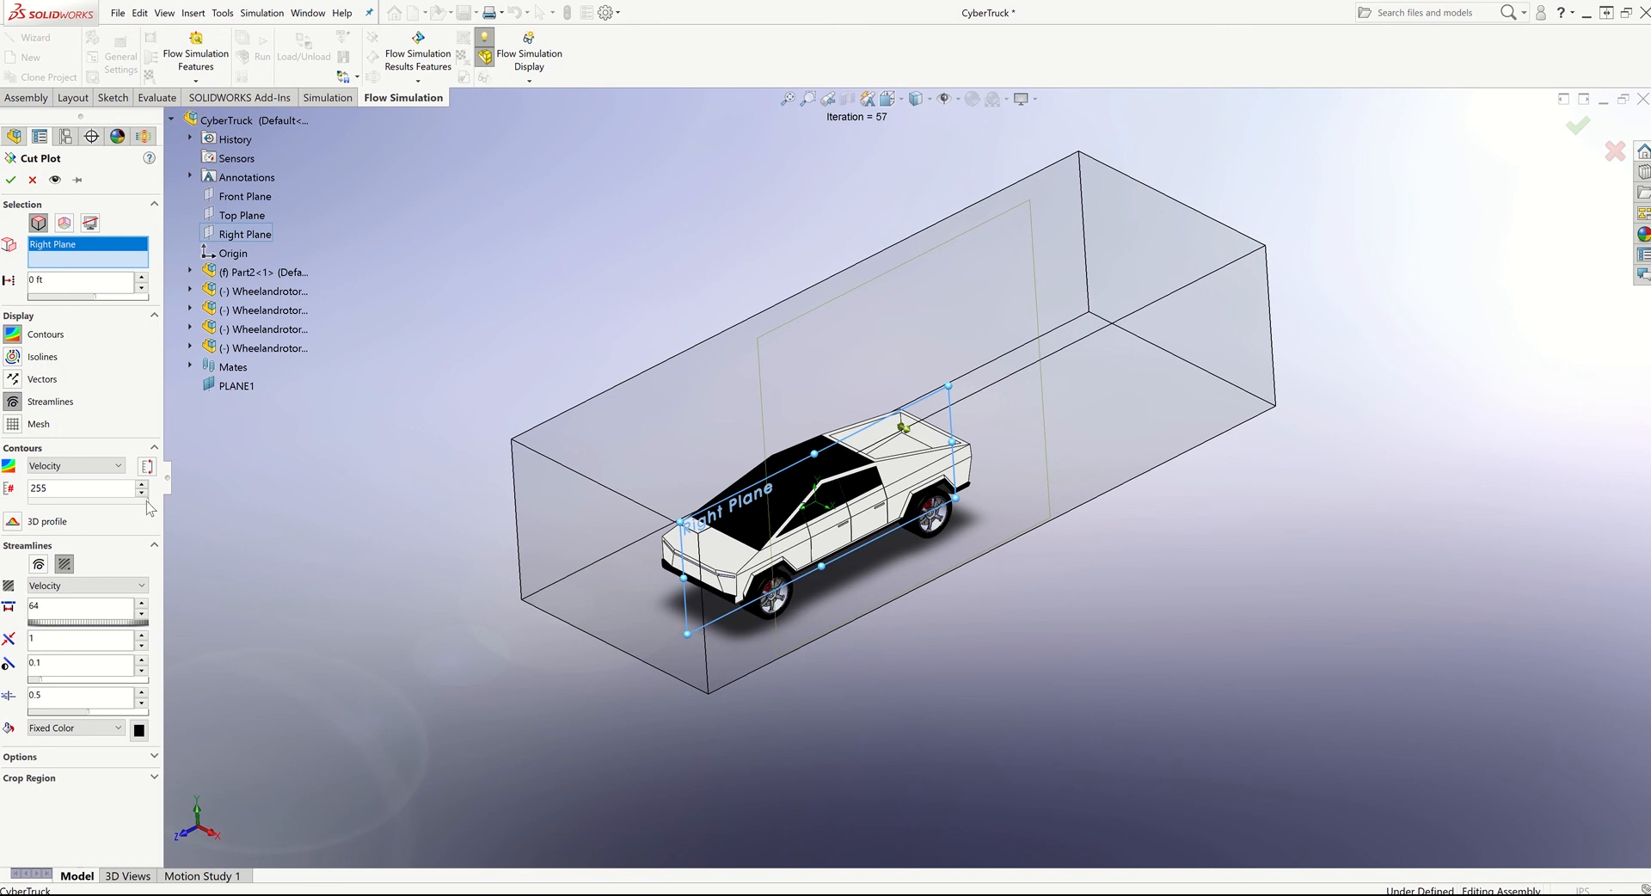
mouse_move(147, 501)
left_mouse_down()
mouse_move(54, 502)
mouse_move(158, 507)
left_mouse_up()
left_click(12, 181)
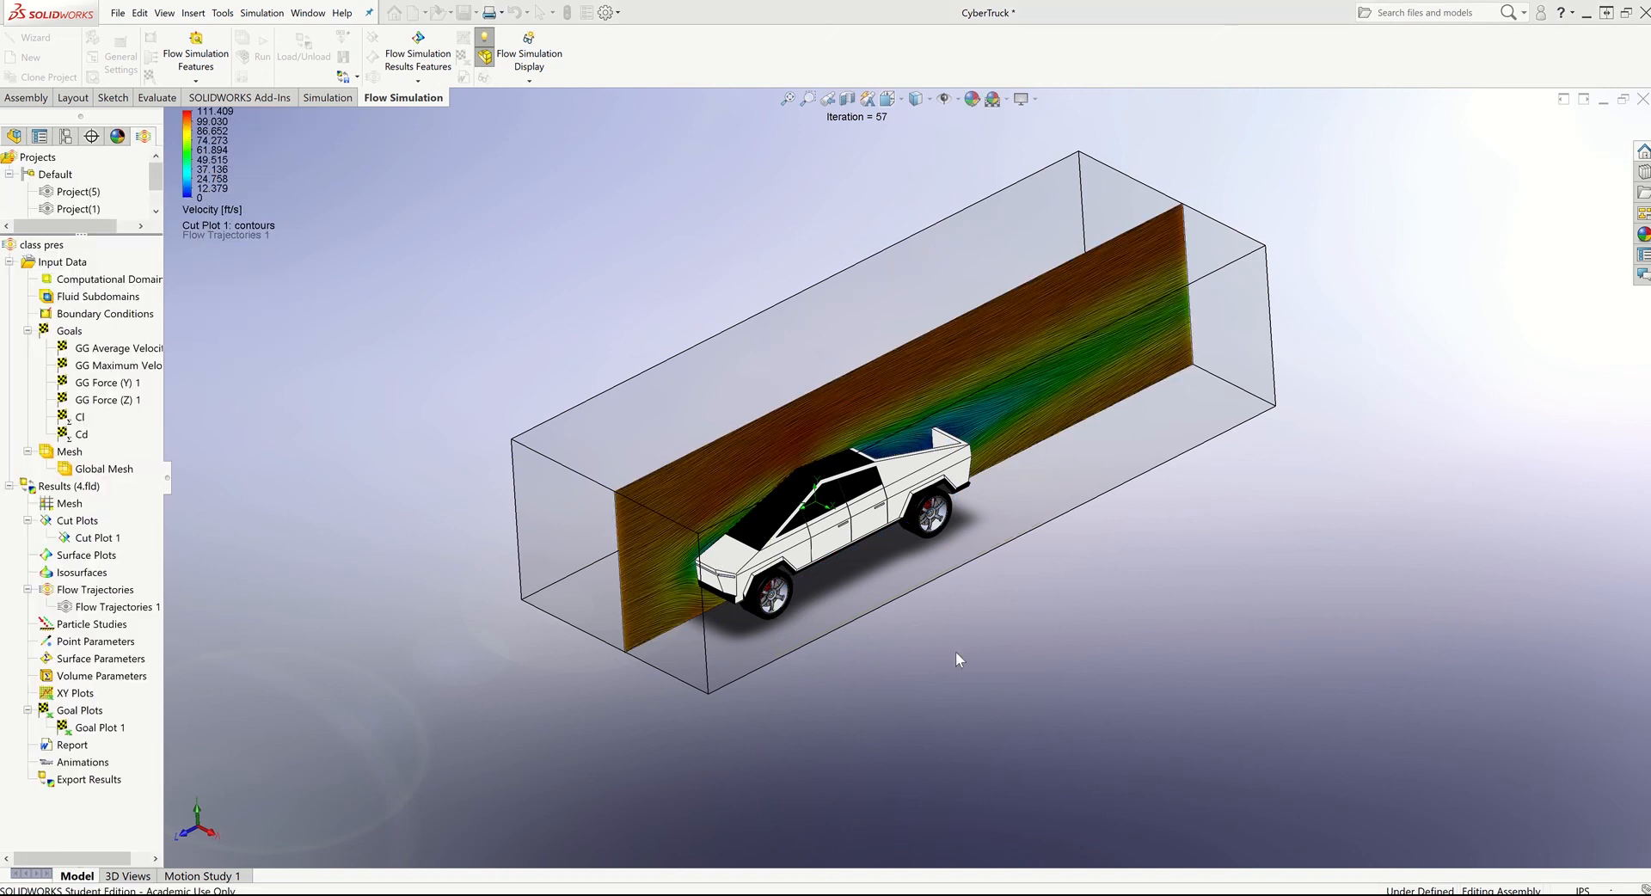
- Examine the velocity contours and streamlines along the truck's side, hood and front bumper up close
middle_click_drag(957, 652, 858, 550)
scroll(830, 476, "down", 3)
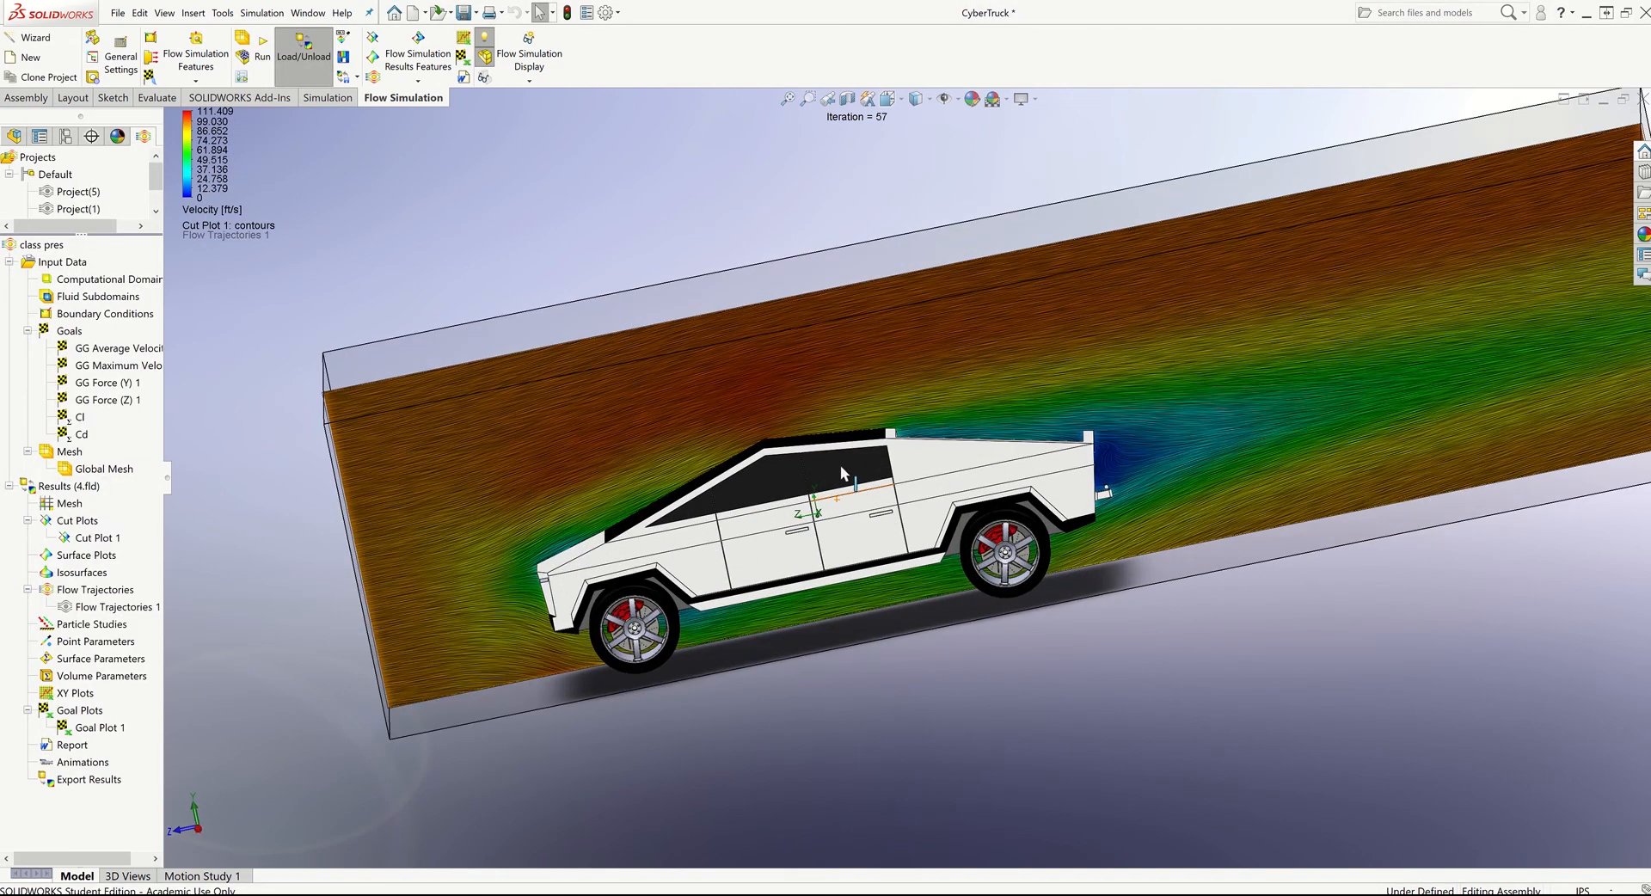
middle_click_drag(840, 464, 899, 463)
scroll(678, 521, "down", 3)
middle_click_drag(451, 518, 606, 506)
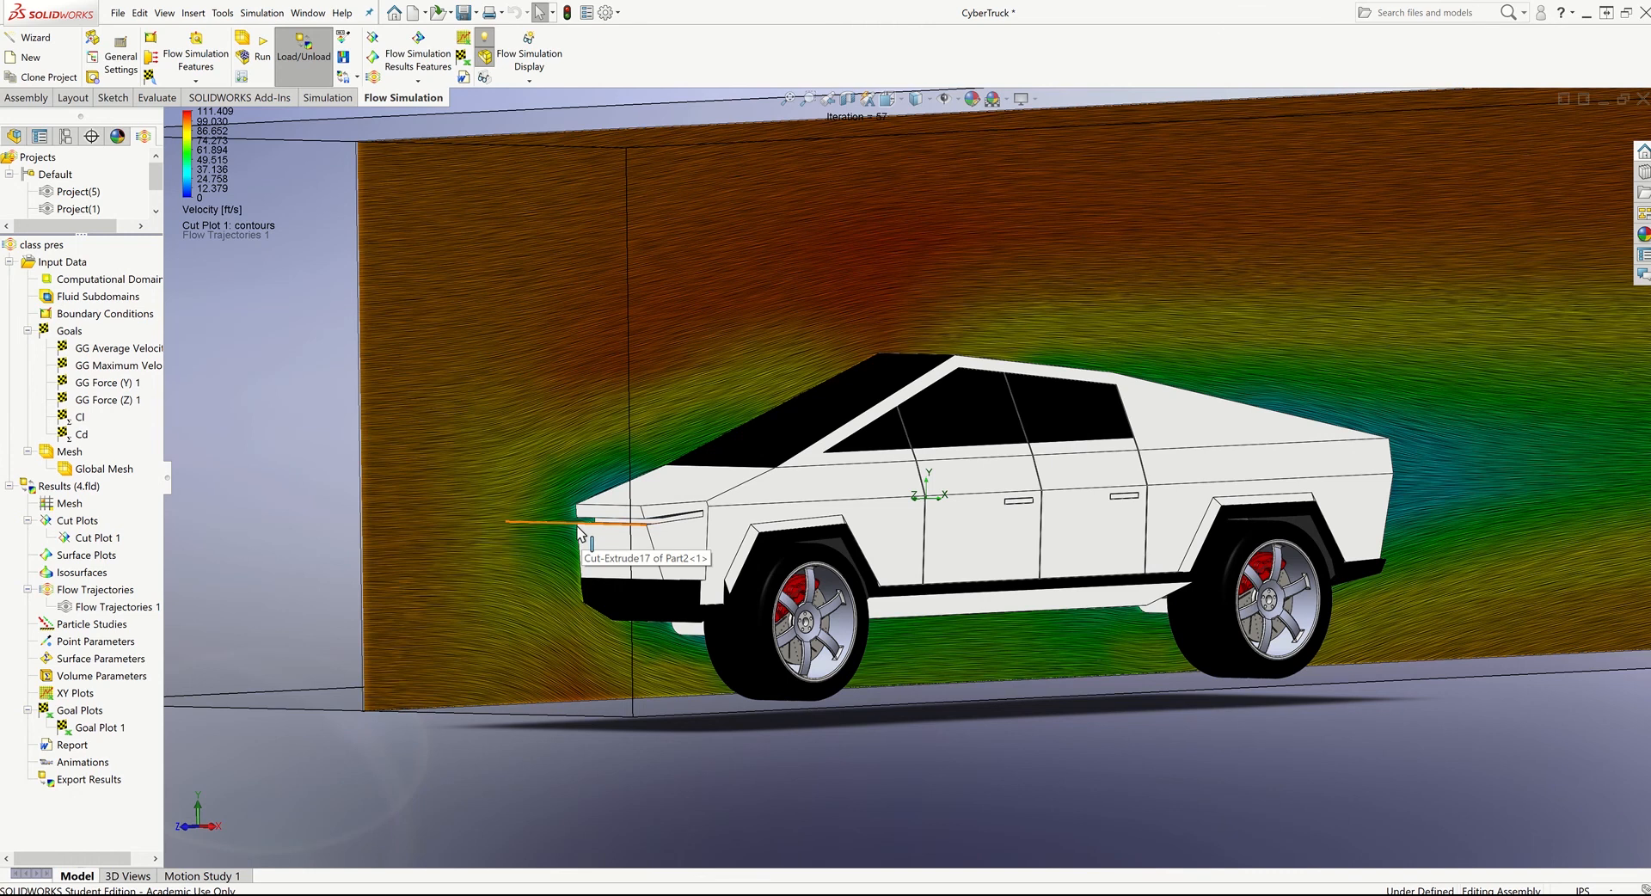
scroll(576, 527, "down", 5)
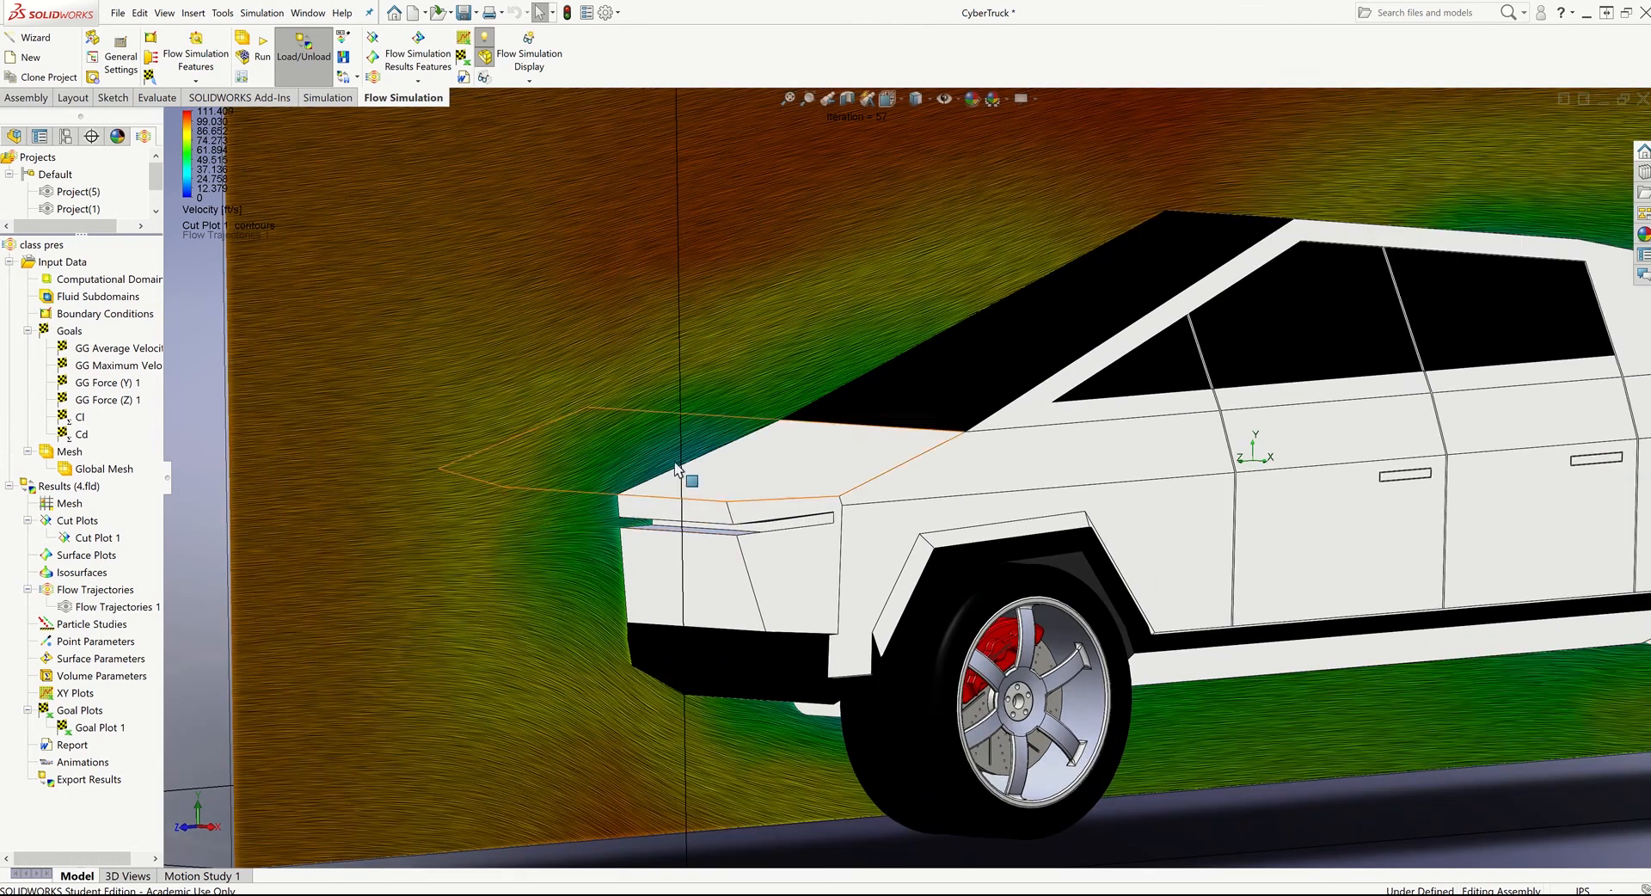
scroll(675, 469, "down", 4)
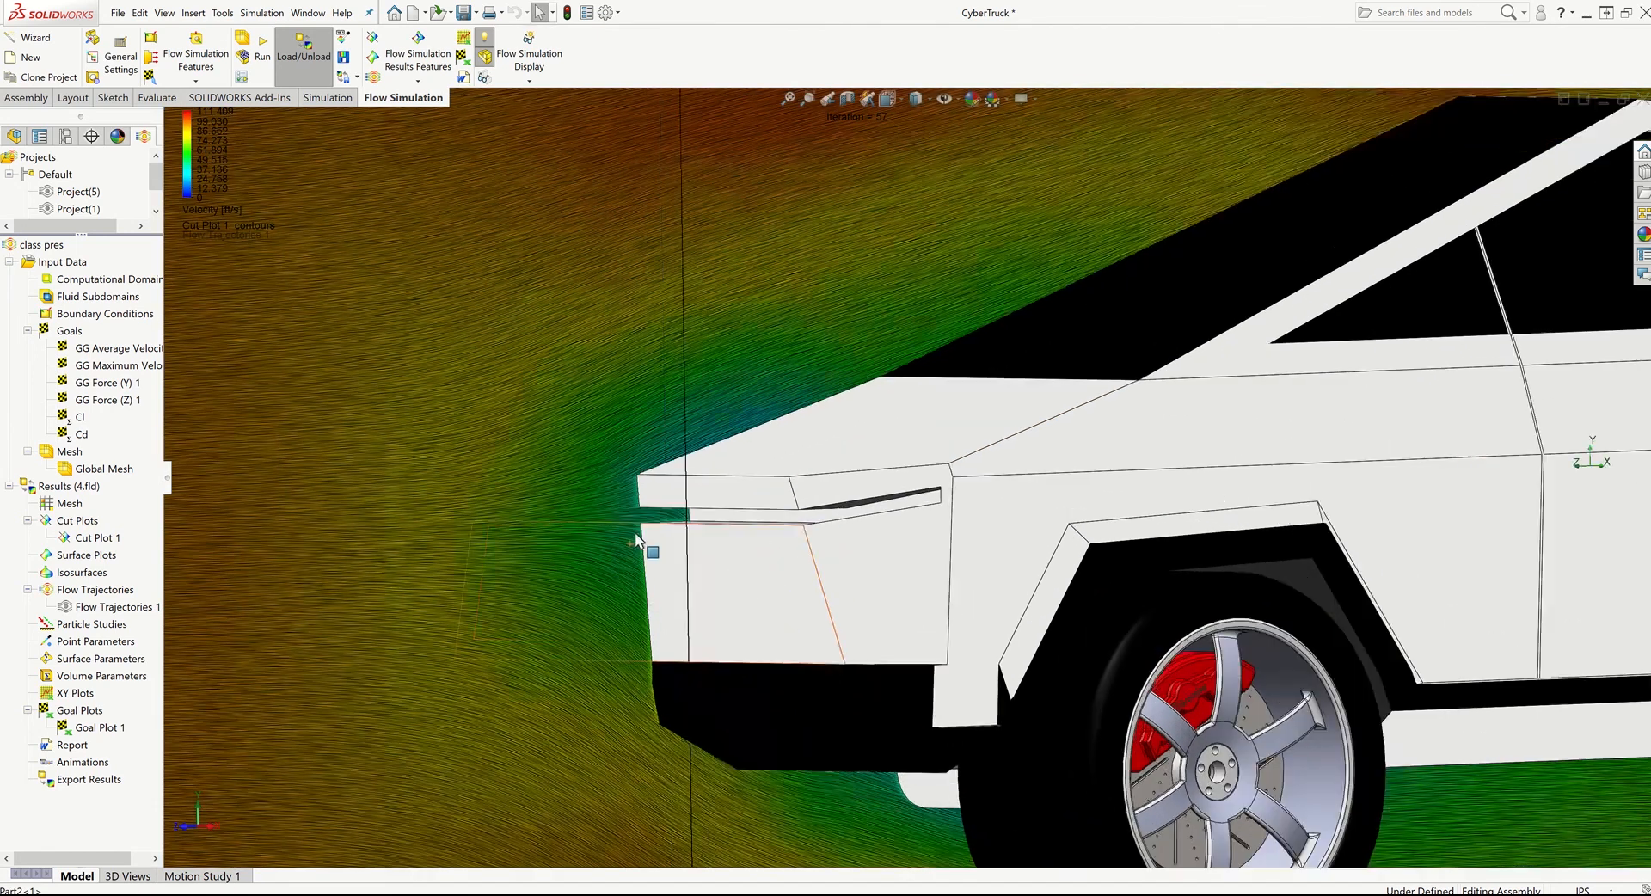
scroll(714, 576, "up", 8)
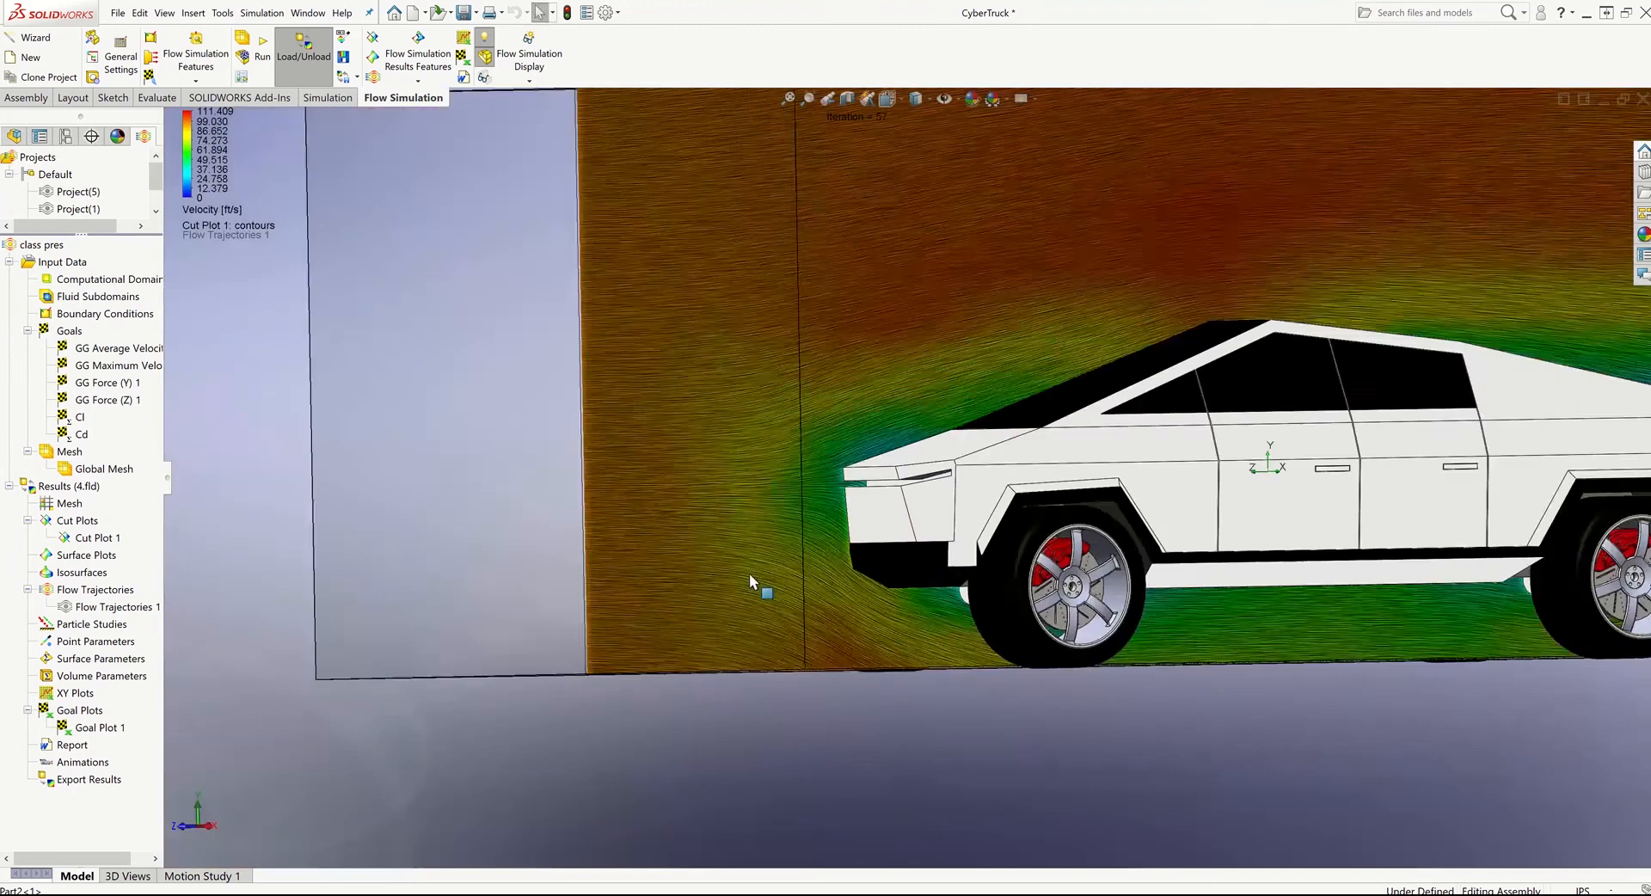
- Examine the velocity cut plot over the truck's bed, behind the tailgate and across the whole computational domain
scroll(750, 573, "up", 6)
scroll(1196, 443, "down", 4)
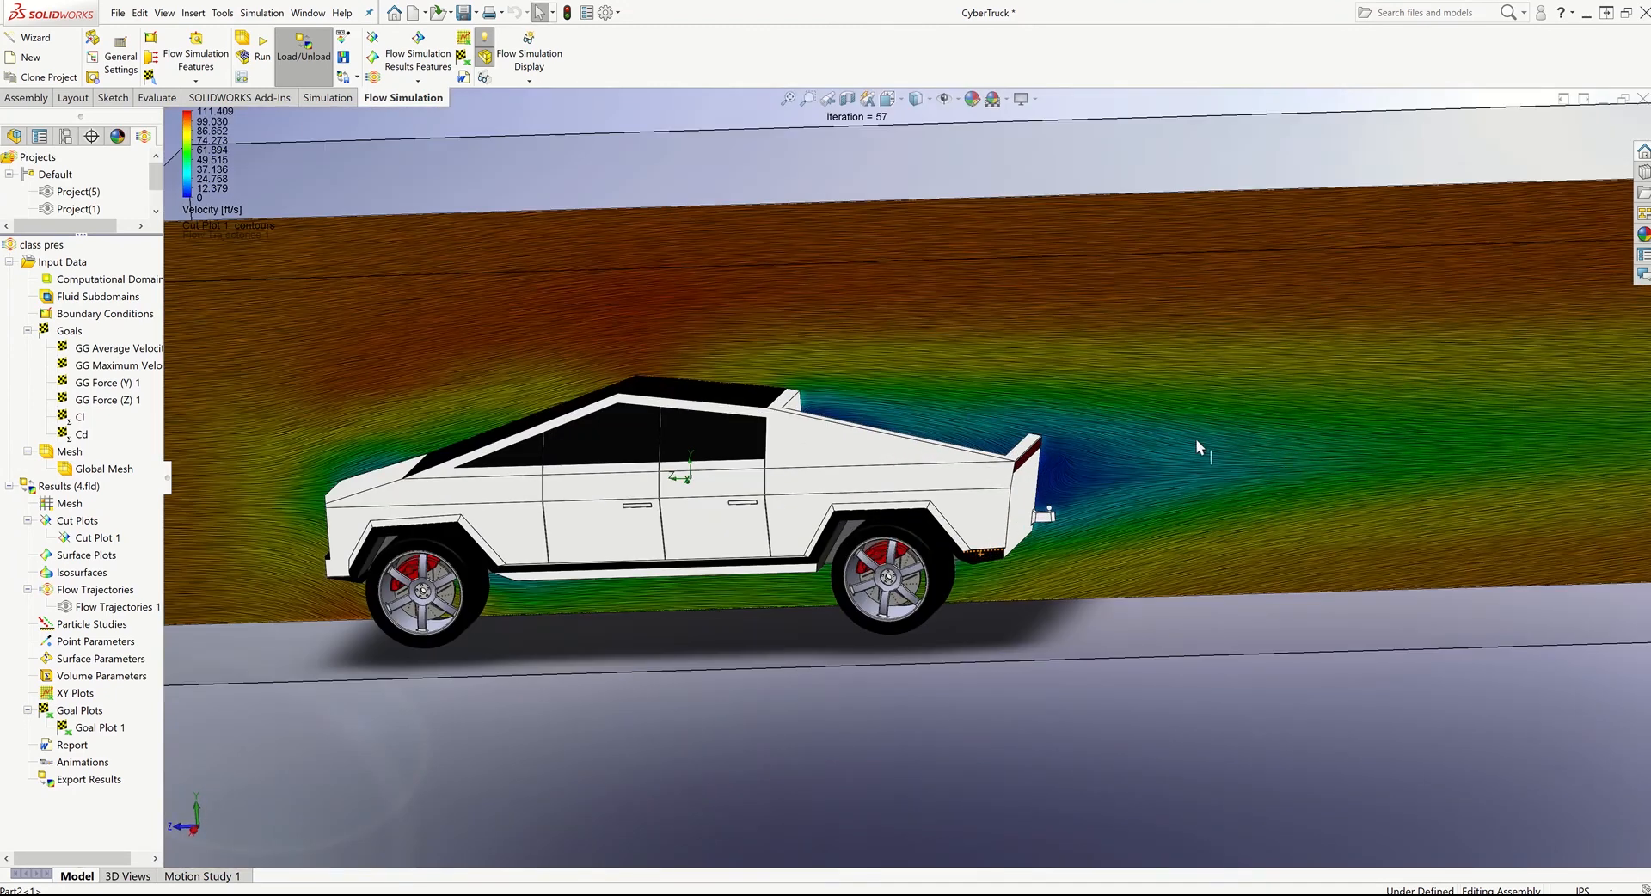
scroll(1015, 425, "down", 3)
middle_click_drag(1015, 425, 960, 504)
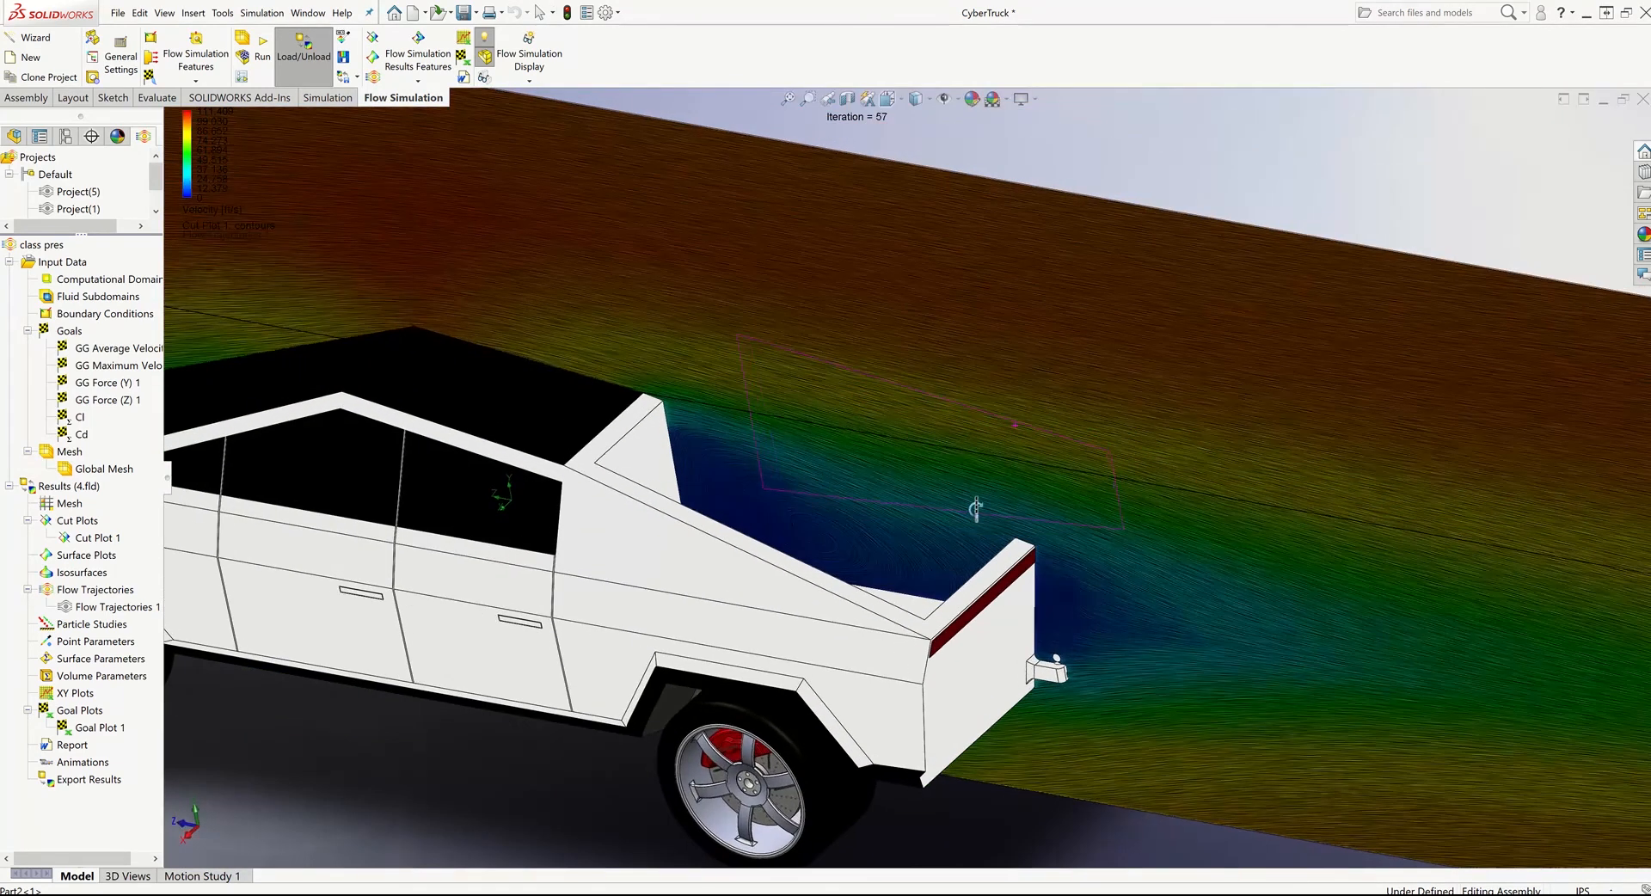
scroll(843, 532, "down", 6)
middle_click_drag(835, 534, 861, 537)
scroll(852, 585, "up", 5)
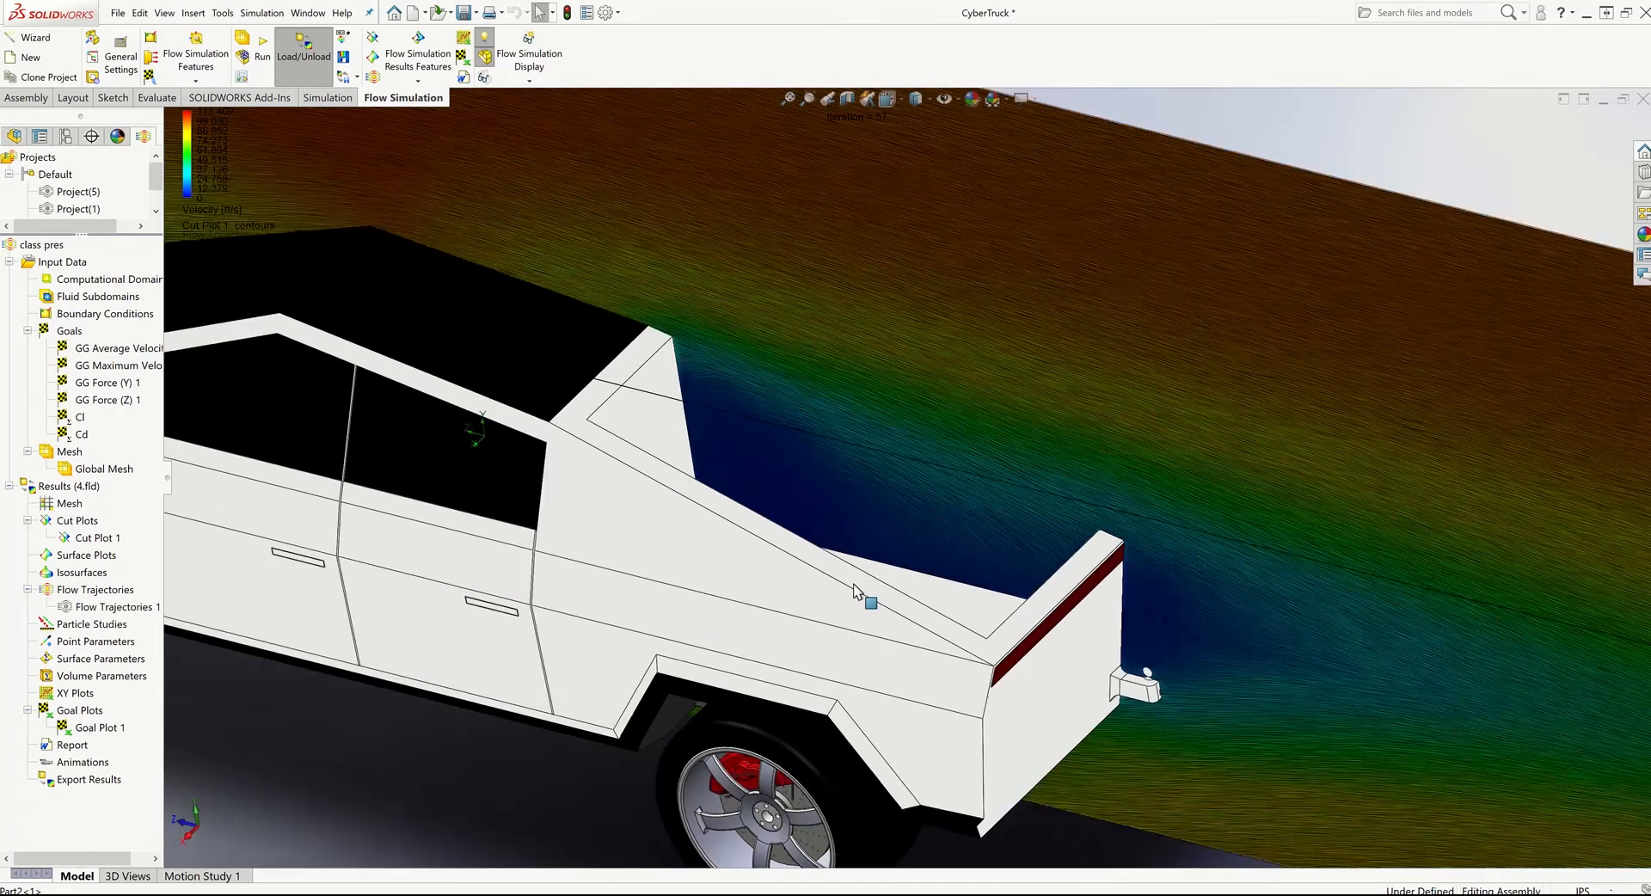
scroll(1187, 619, "down", 4)
scroll(1085, 673, "down", 2)
middle_click_drag(1085, 673, 1111, 415)
scroll(1112, 417, "up", 6)
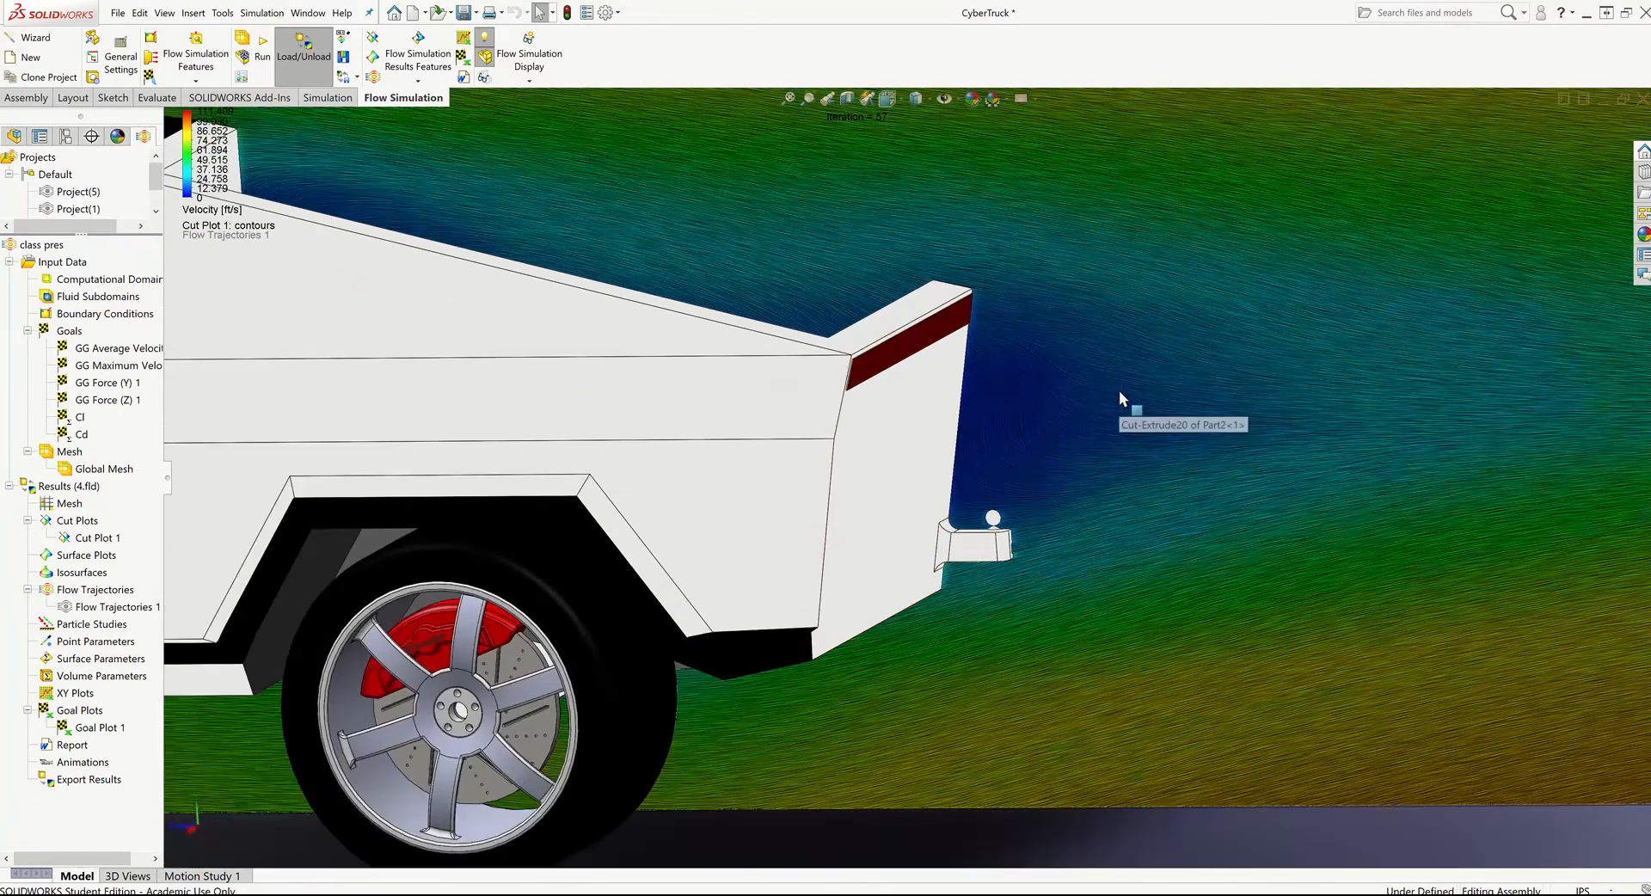
scroll(1008, 455, "up", 5)
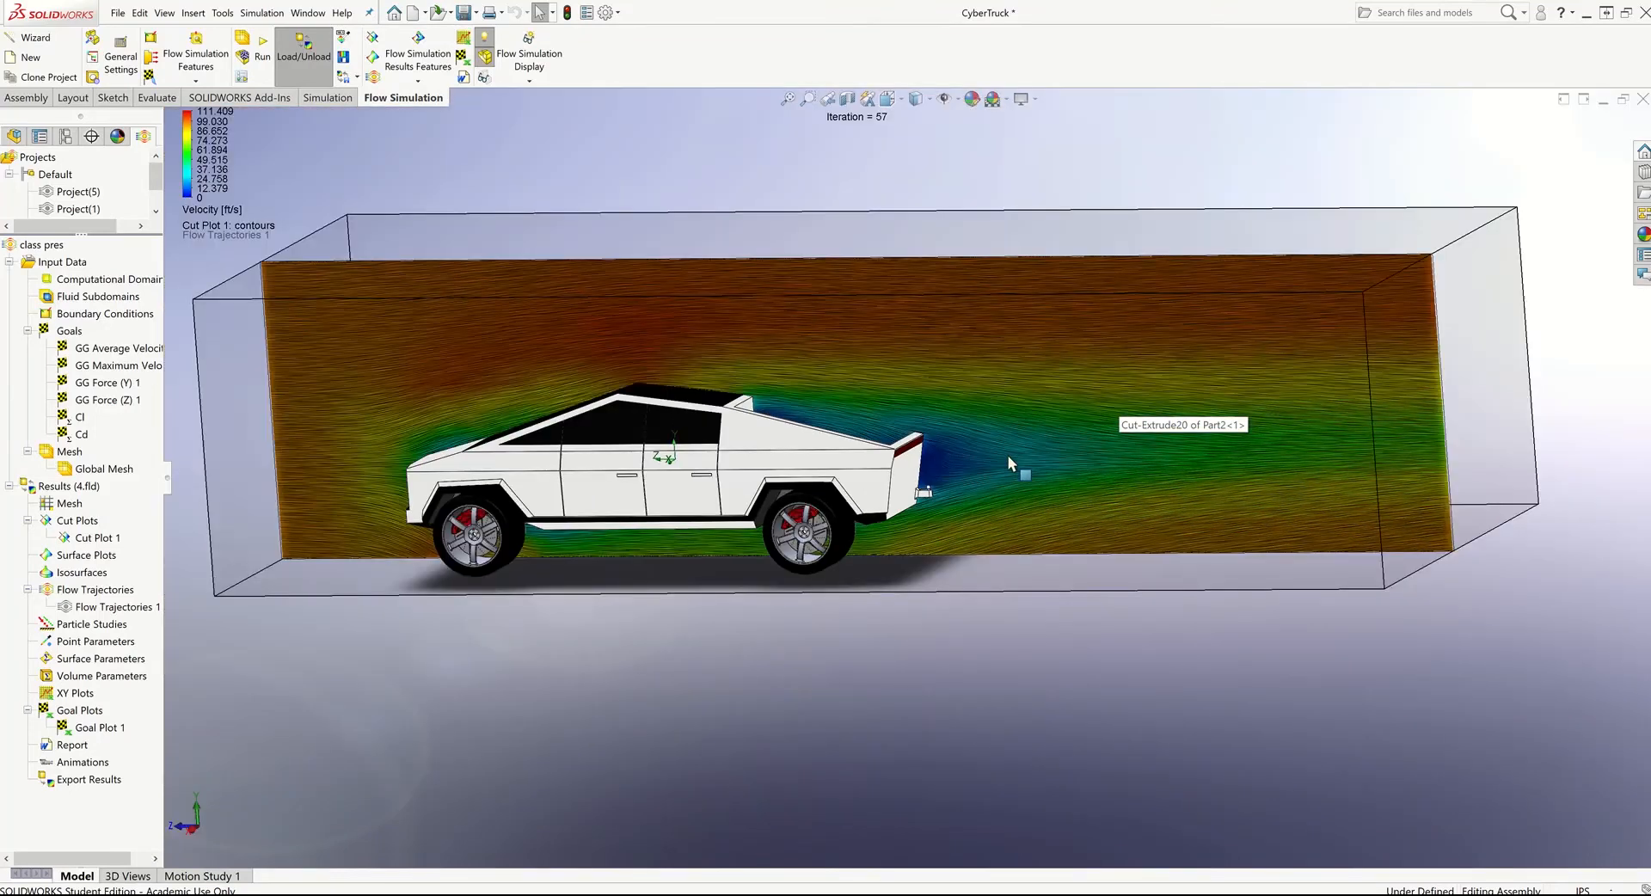
scroll(987, 396, "down", 1)
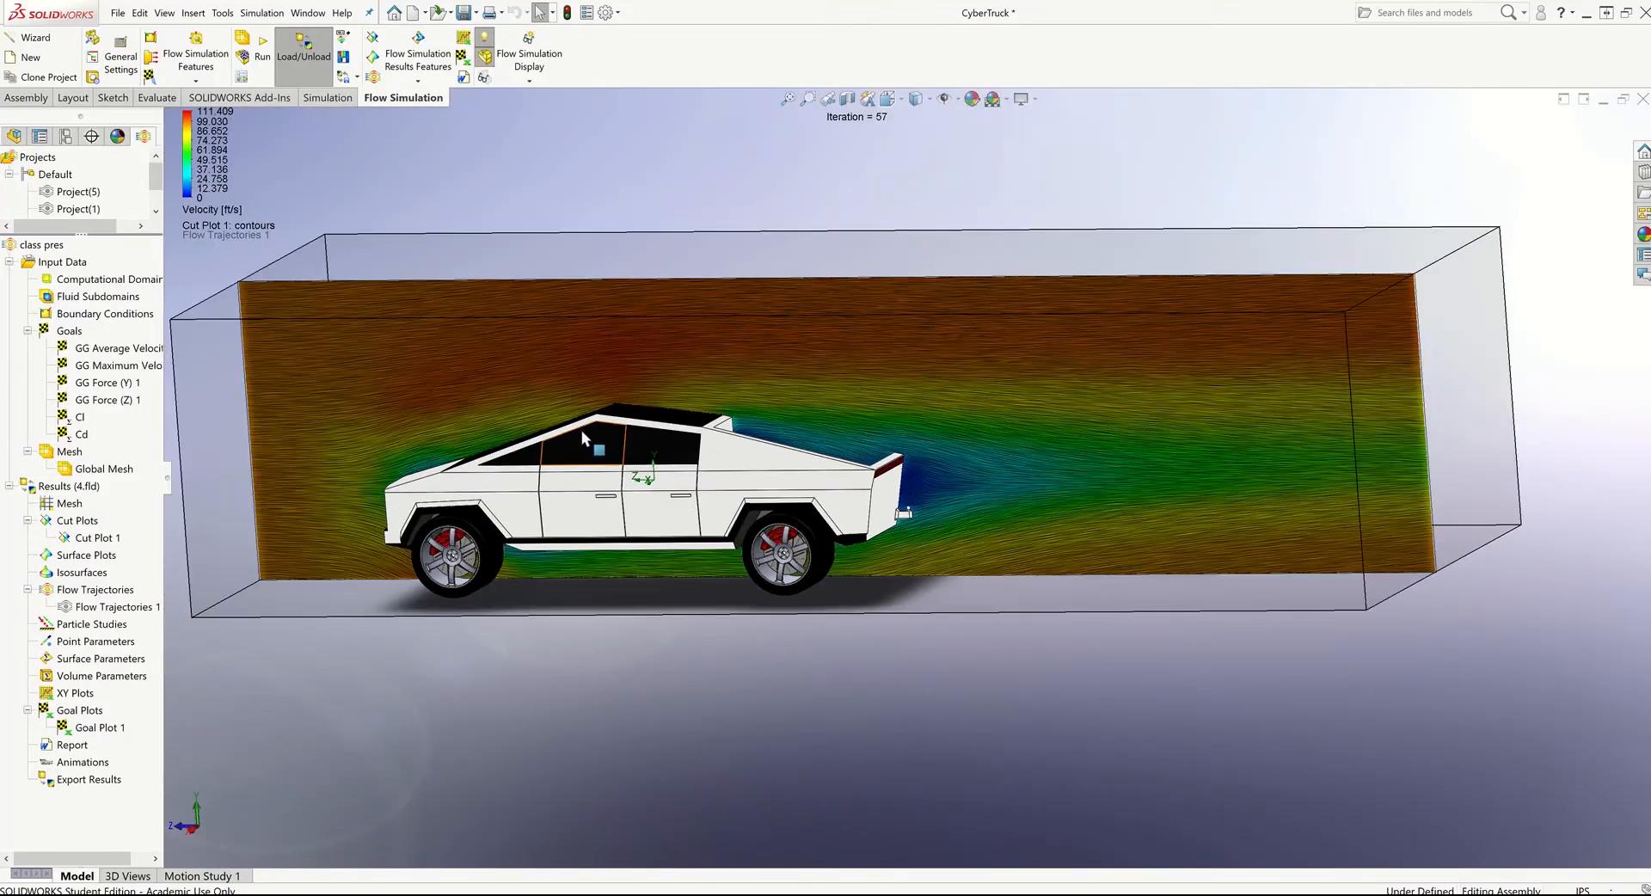
scroll(554, 429, "down", 3)
scroll(552, 429, "up", 4)
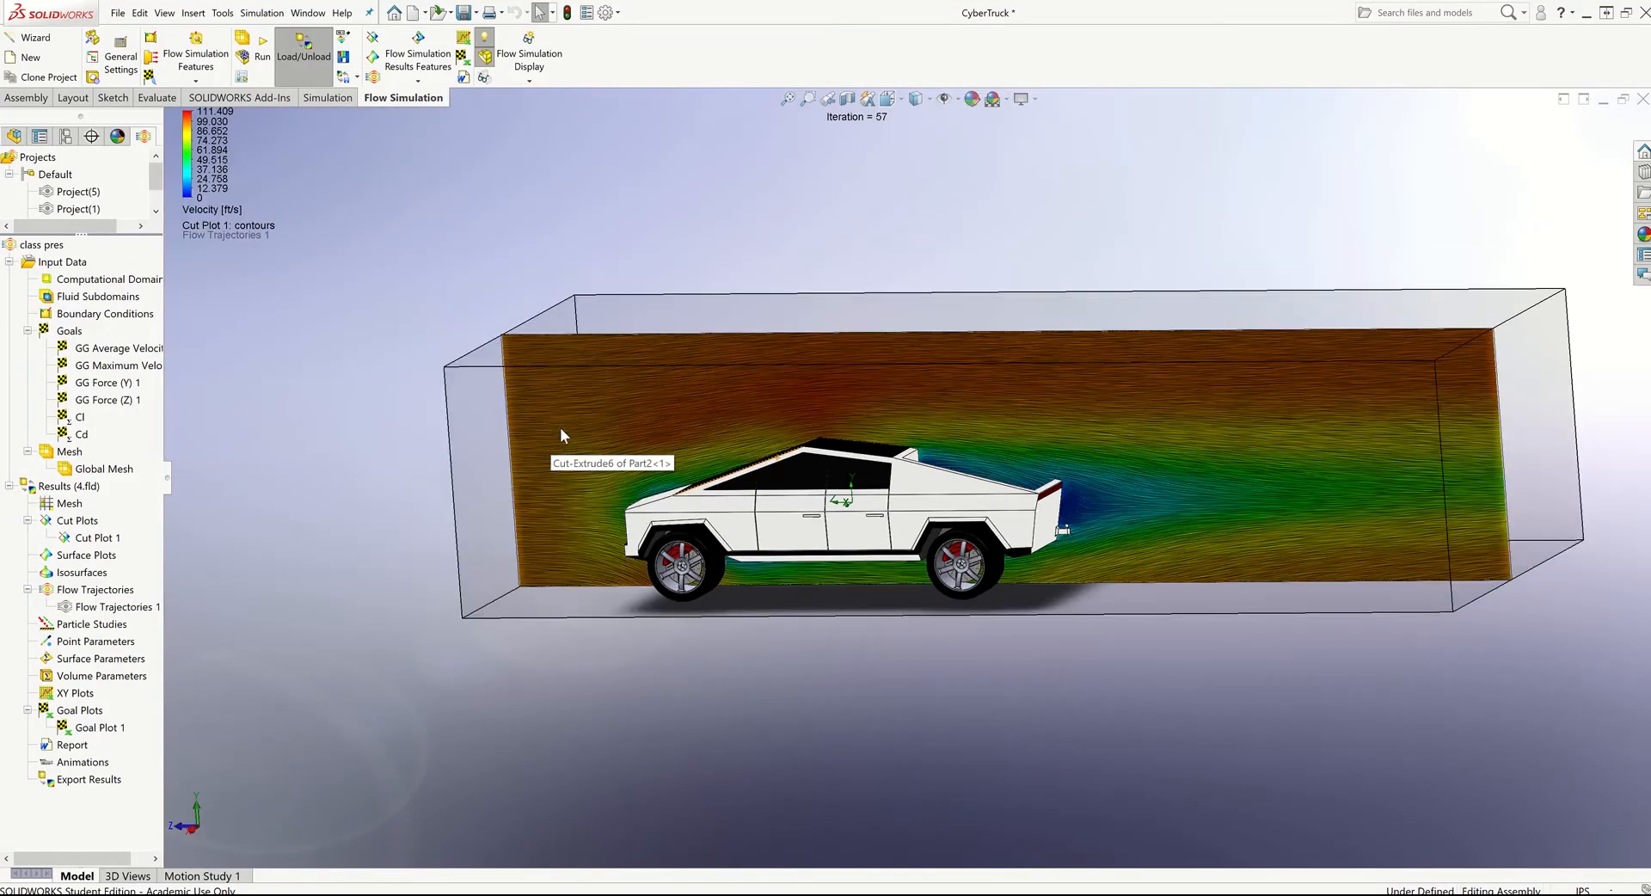
middle_click_drag(560, 426, 643, 447)
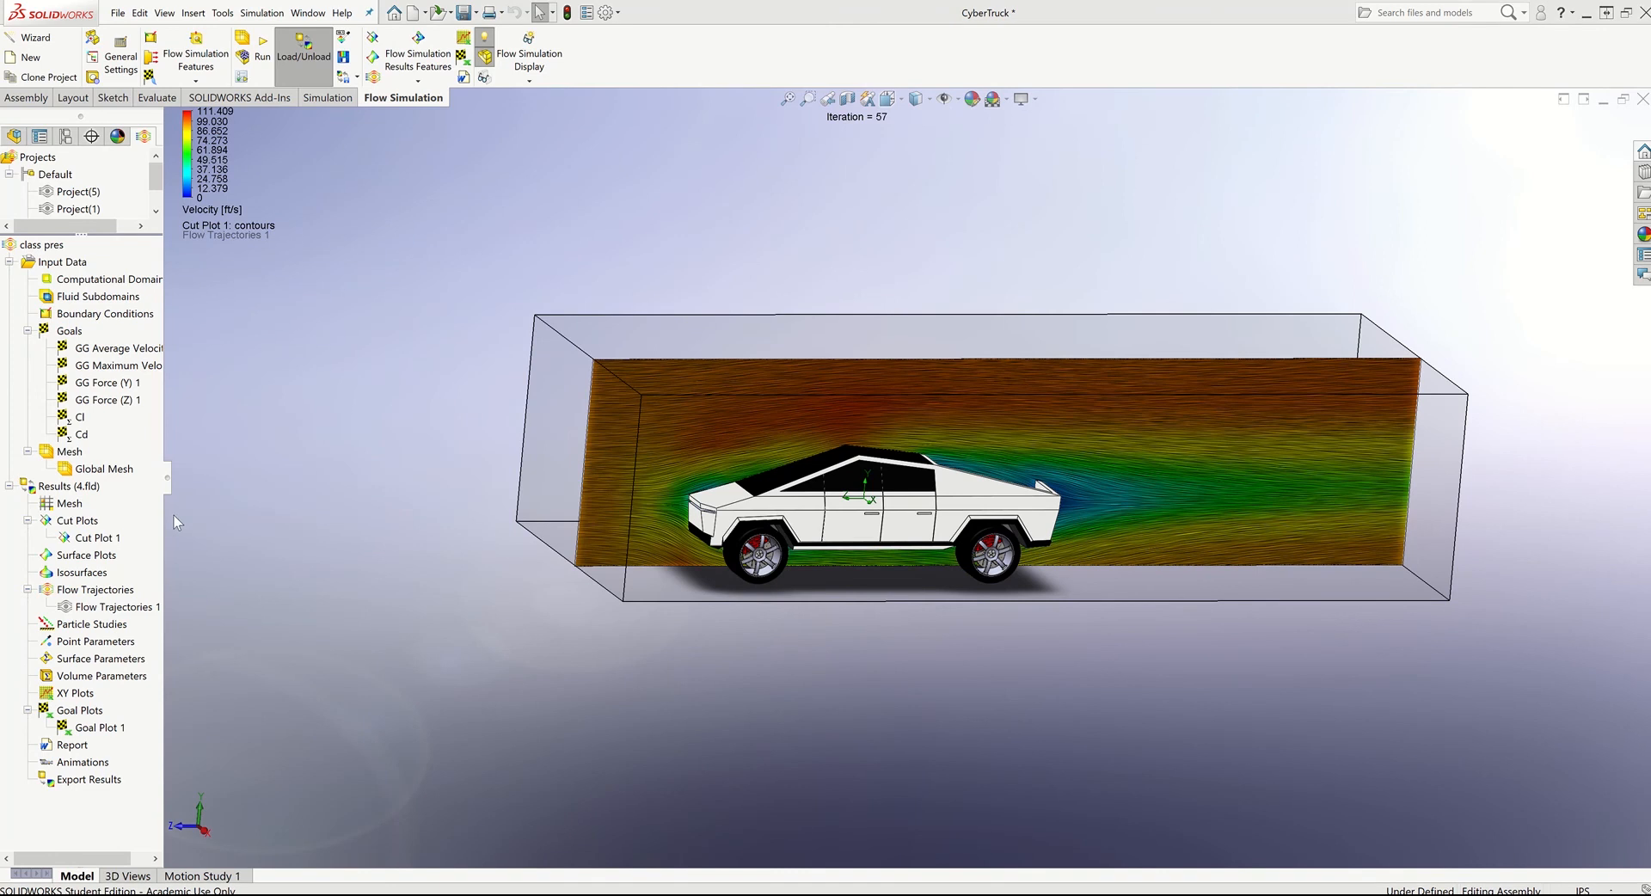
- Hide the velocity cut plot and start a second cut plot with Pressure as the contour parameter
right_click(83, 540)
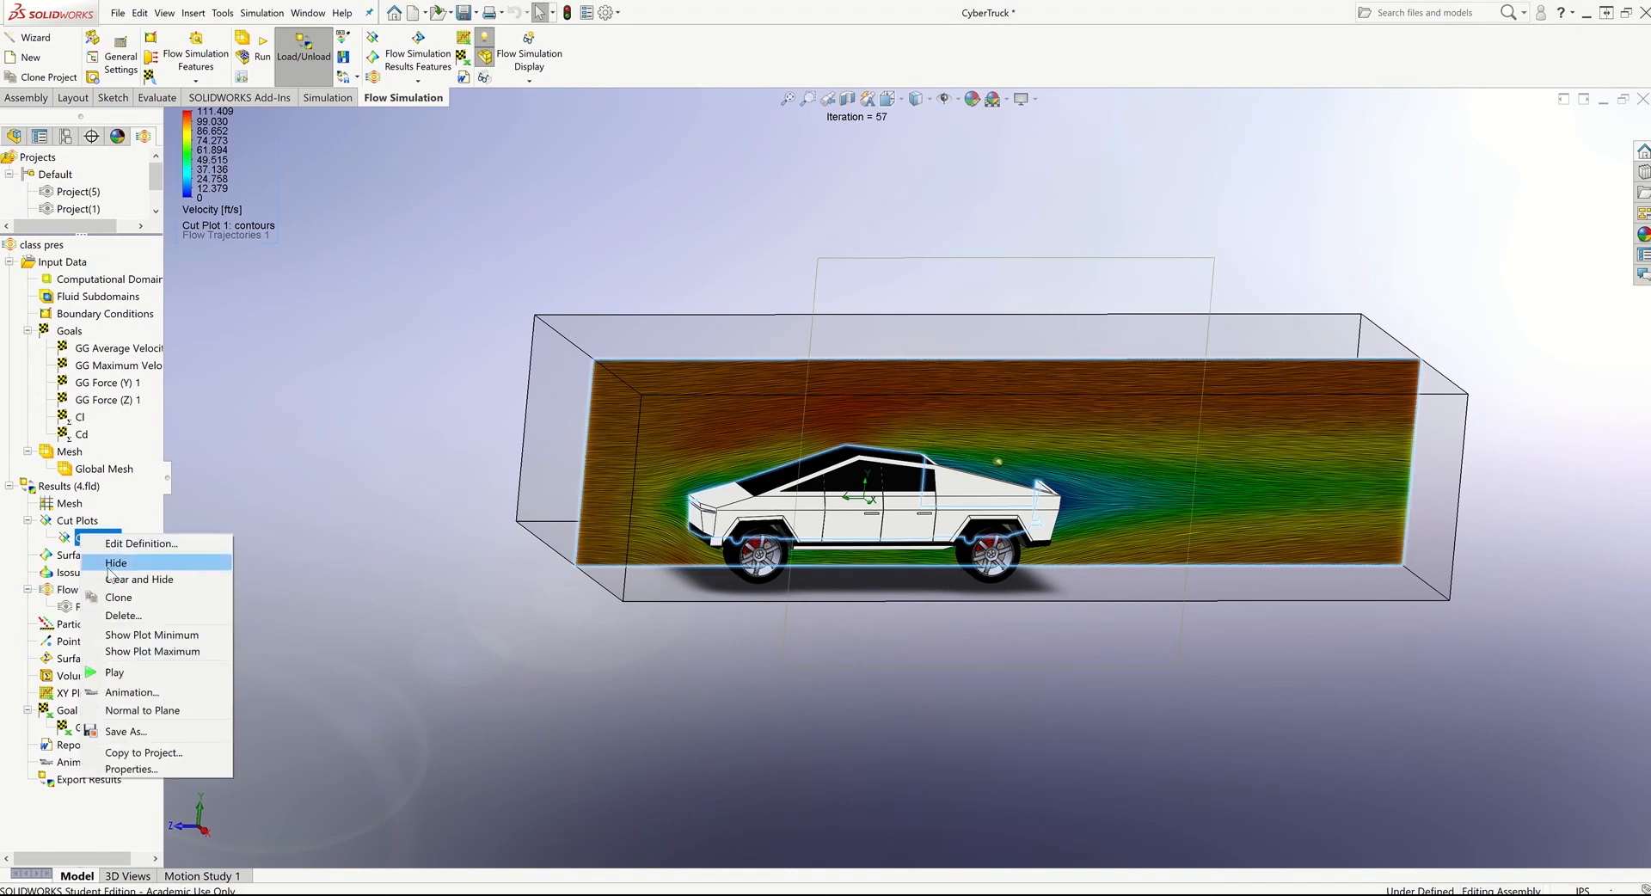
left_click(114, 563)
right_click(61, 523)
left_click(91, 531)
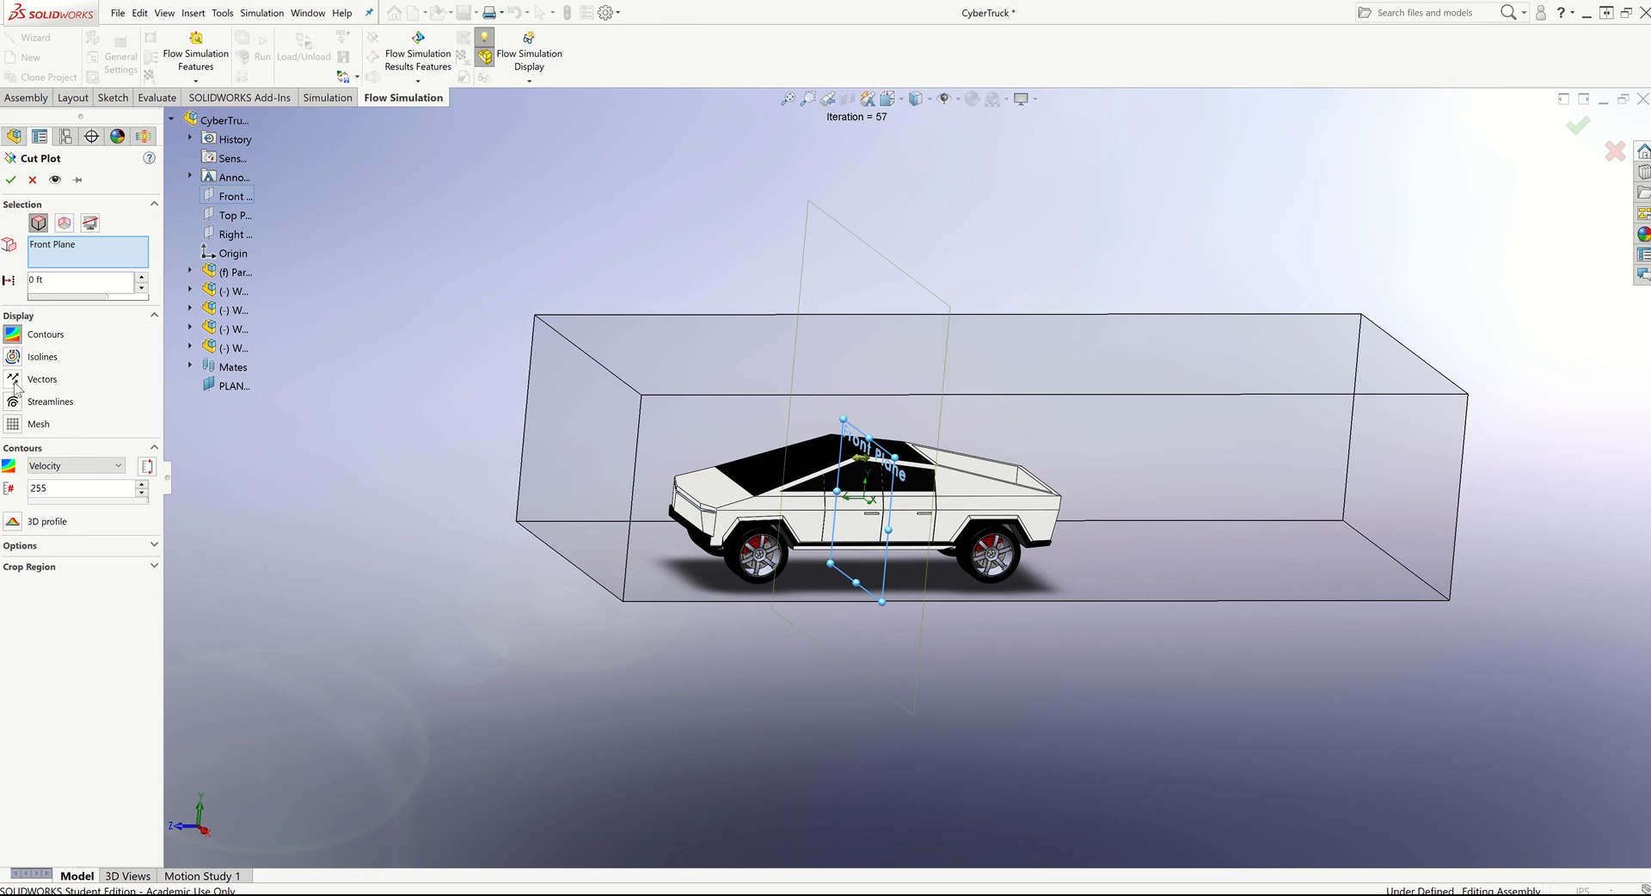
left_click(75, 466)
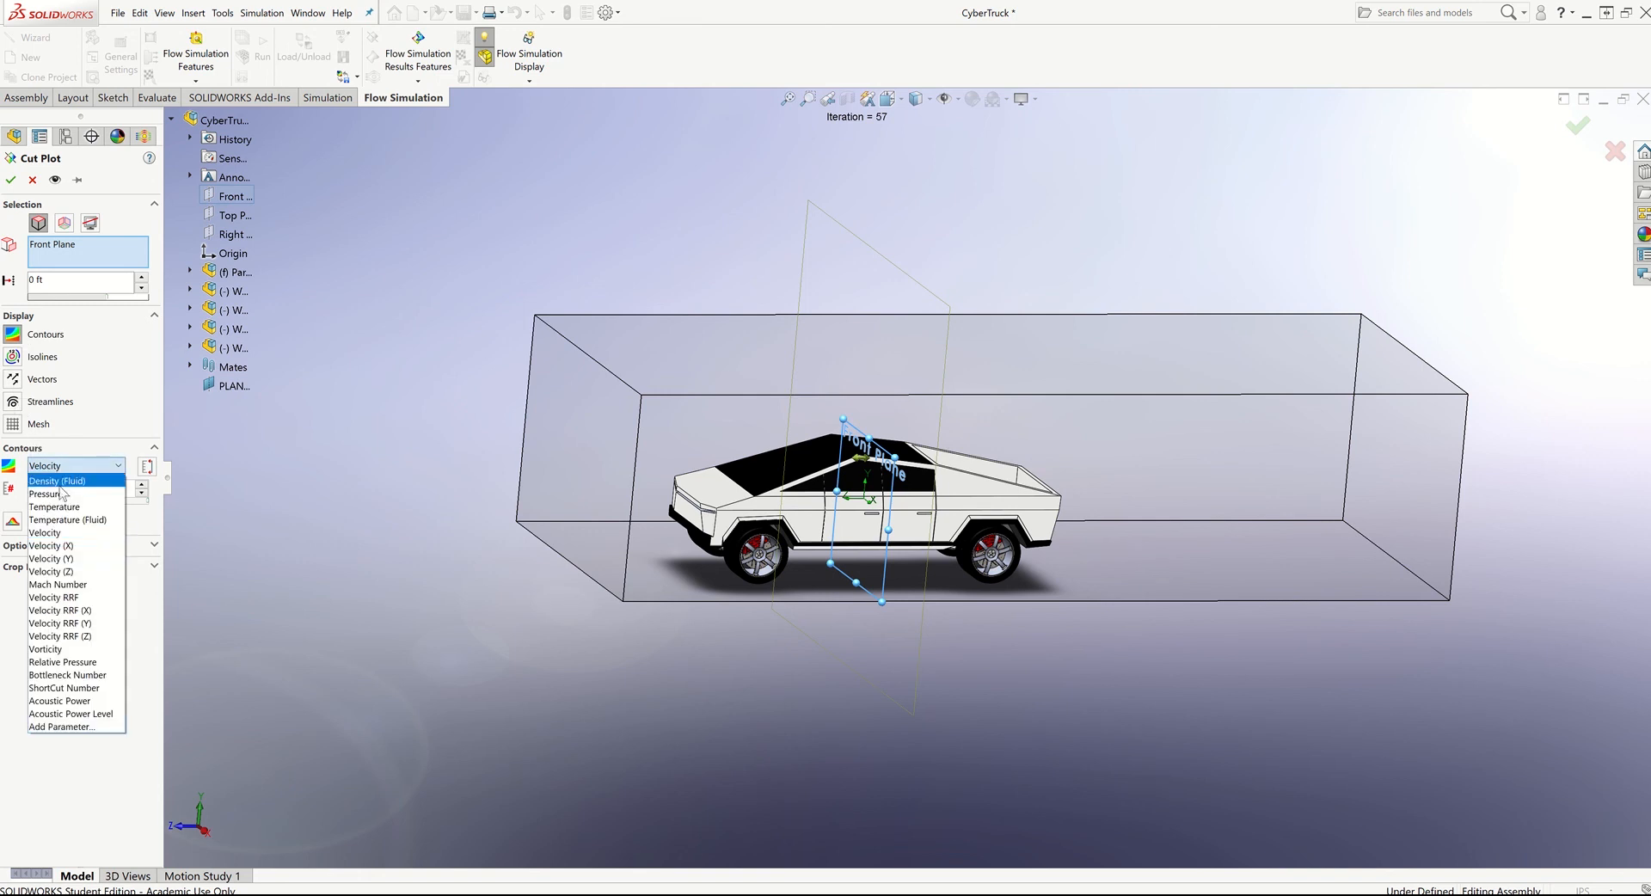
left_click(60, 484)
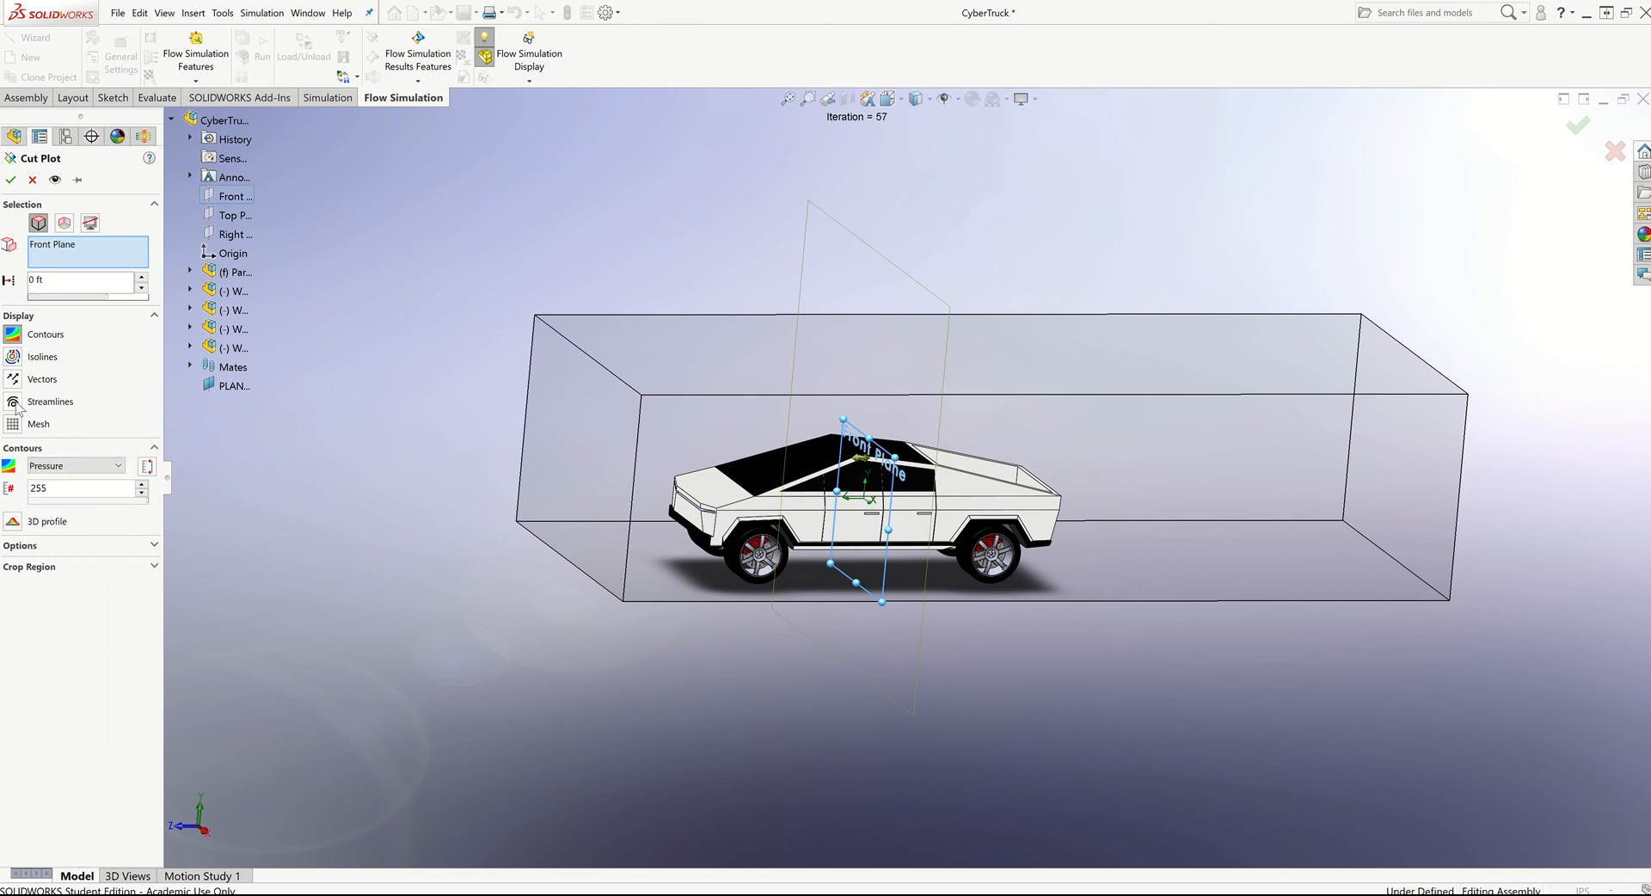
- Add pressure isolines to the cut plot, place it on the Right Plane, and generate it
left_click(13, 356)
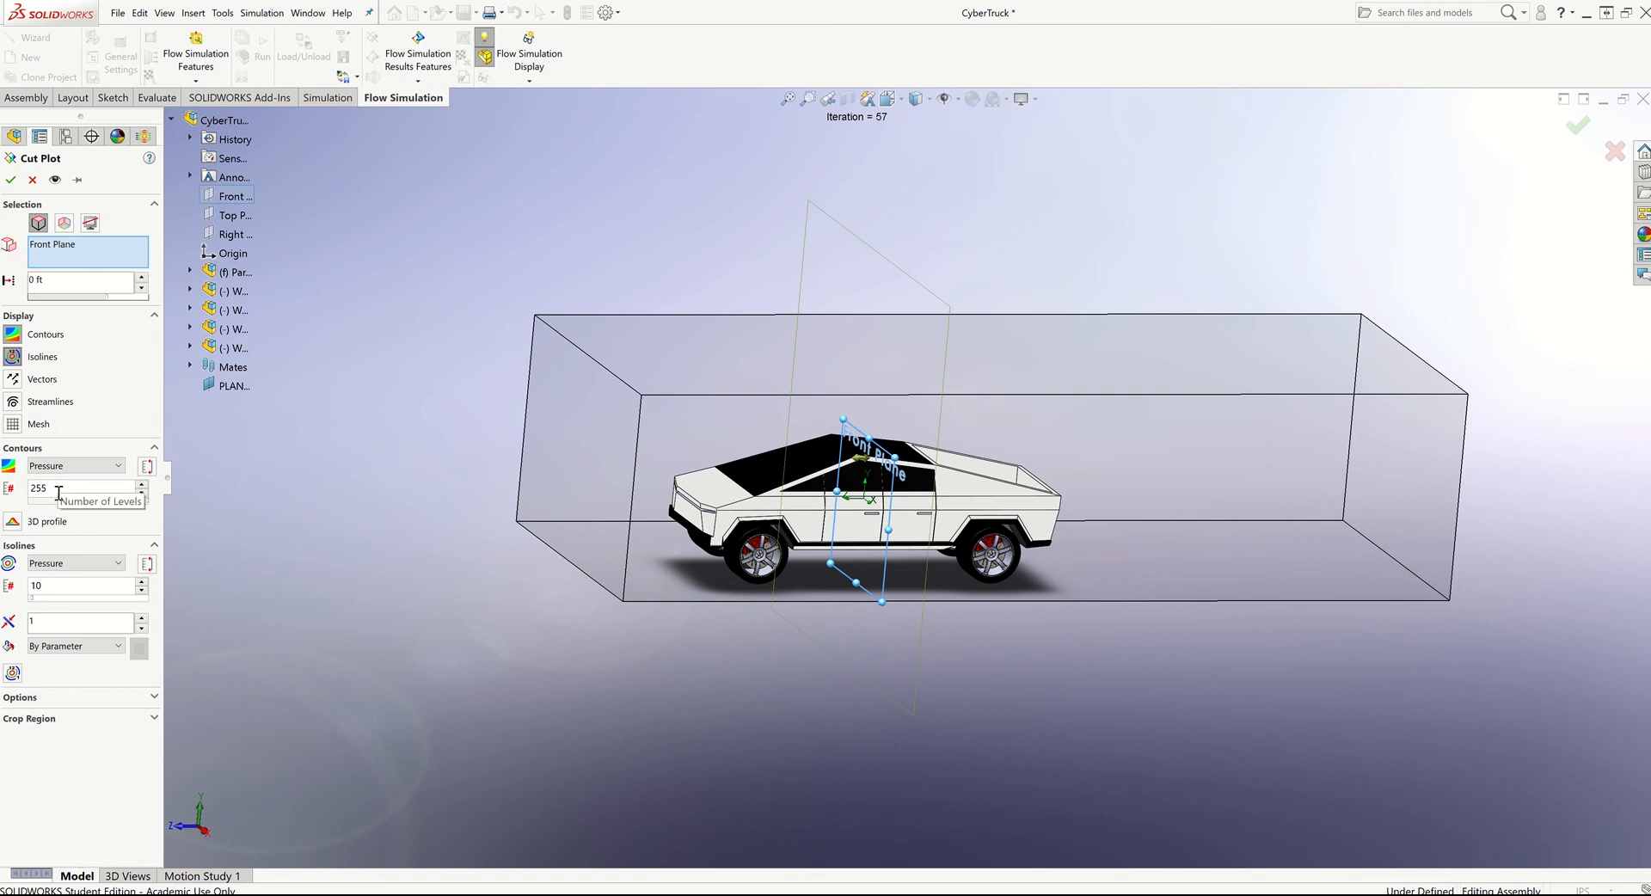
left_click(66, 246)
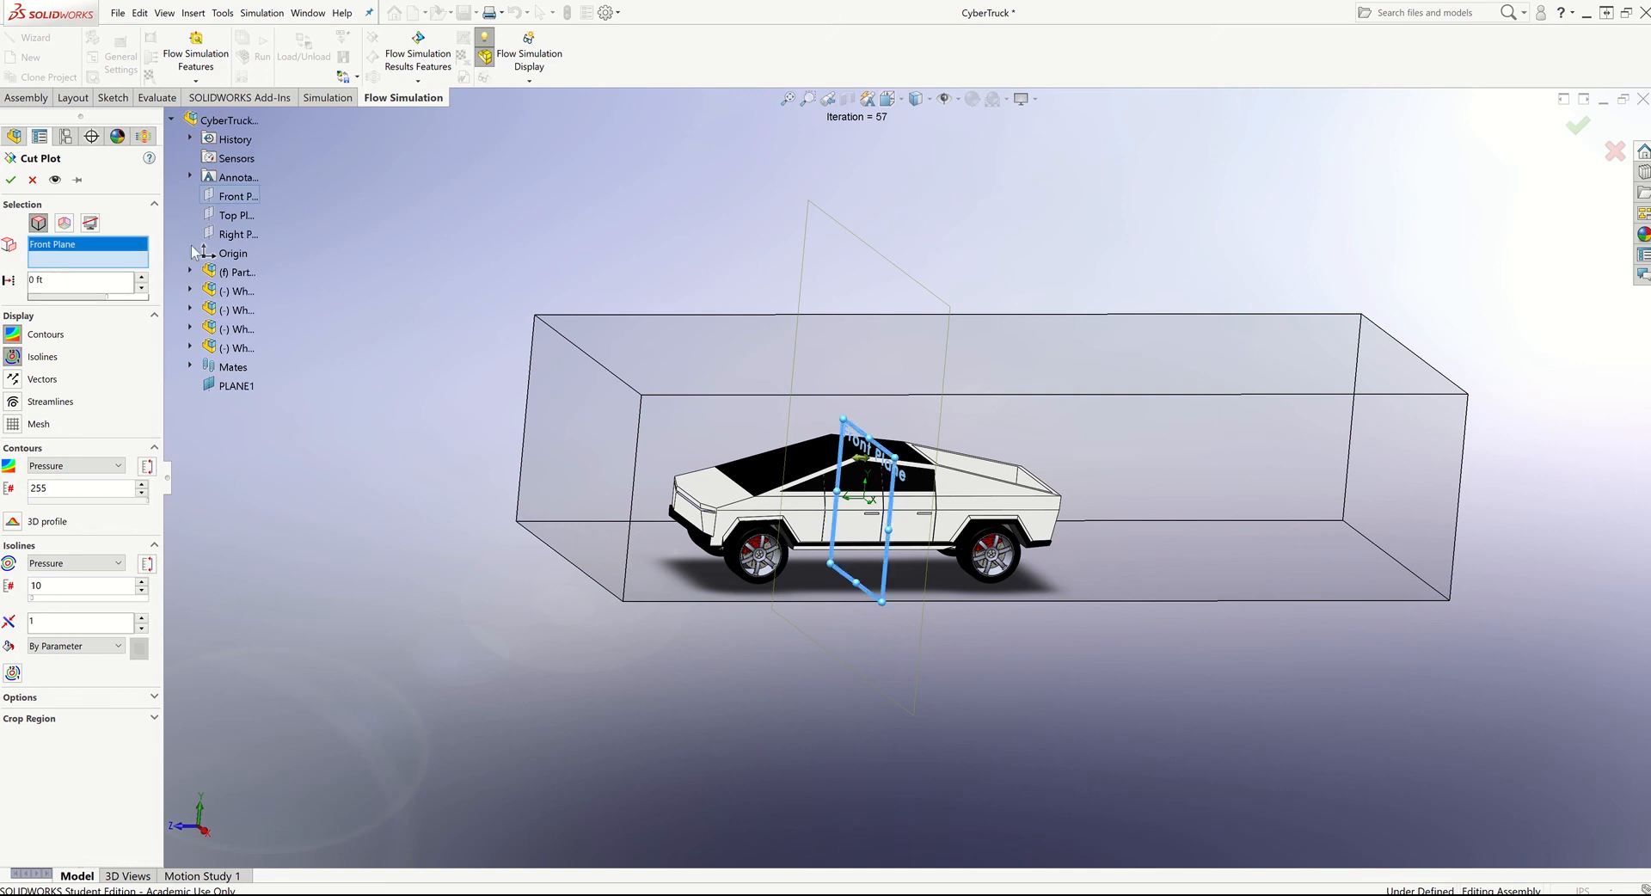
left_click(244, 234)
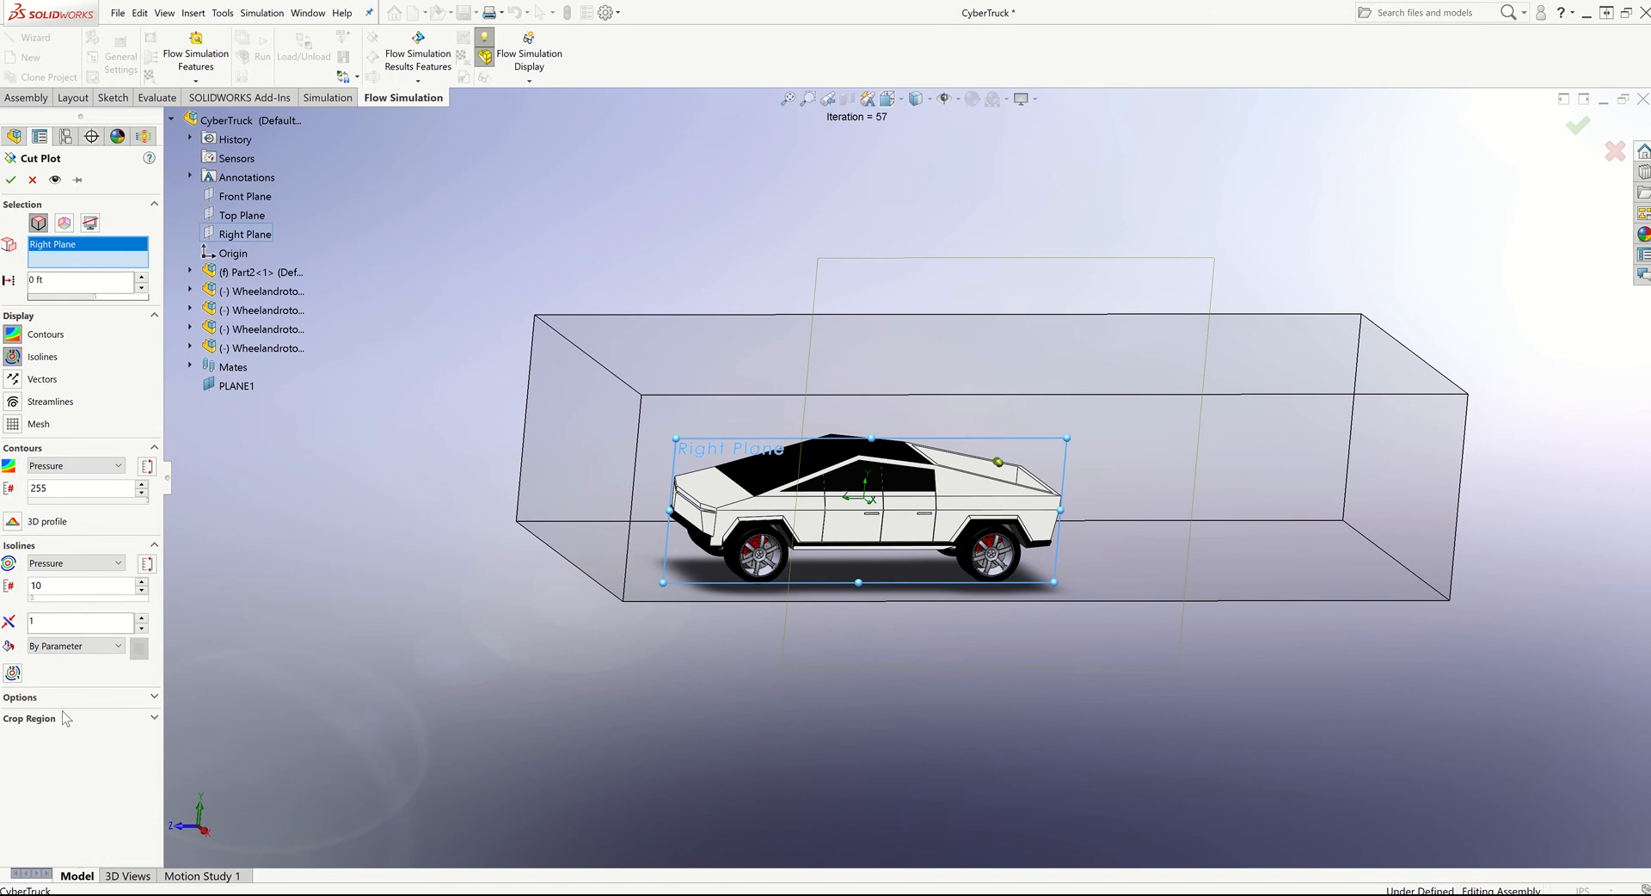
left_click(10, 179)
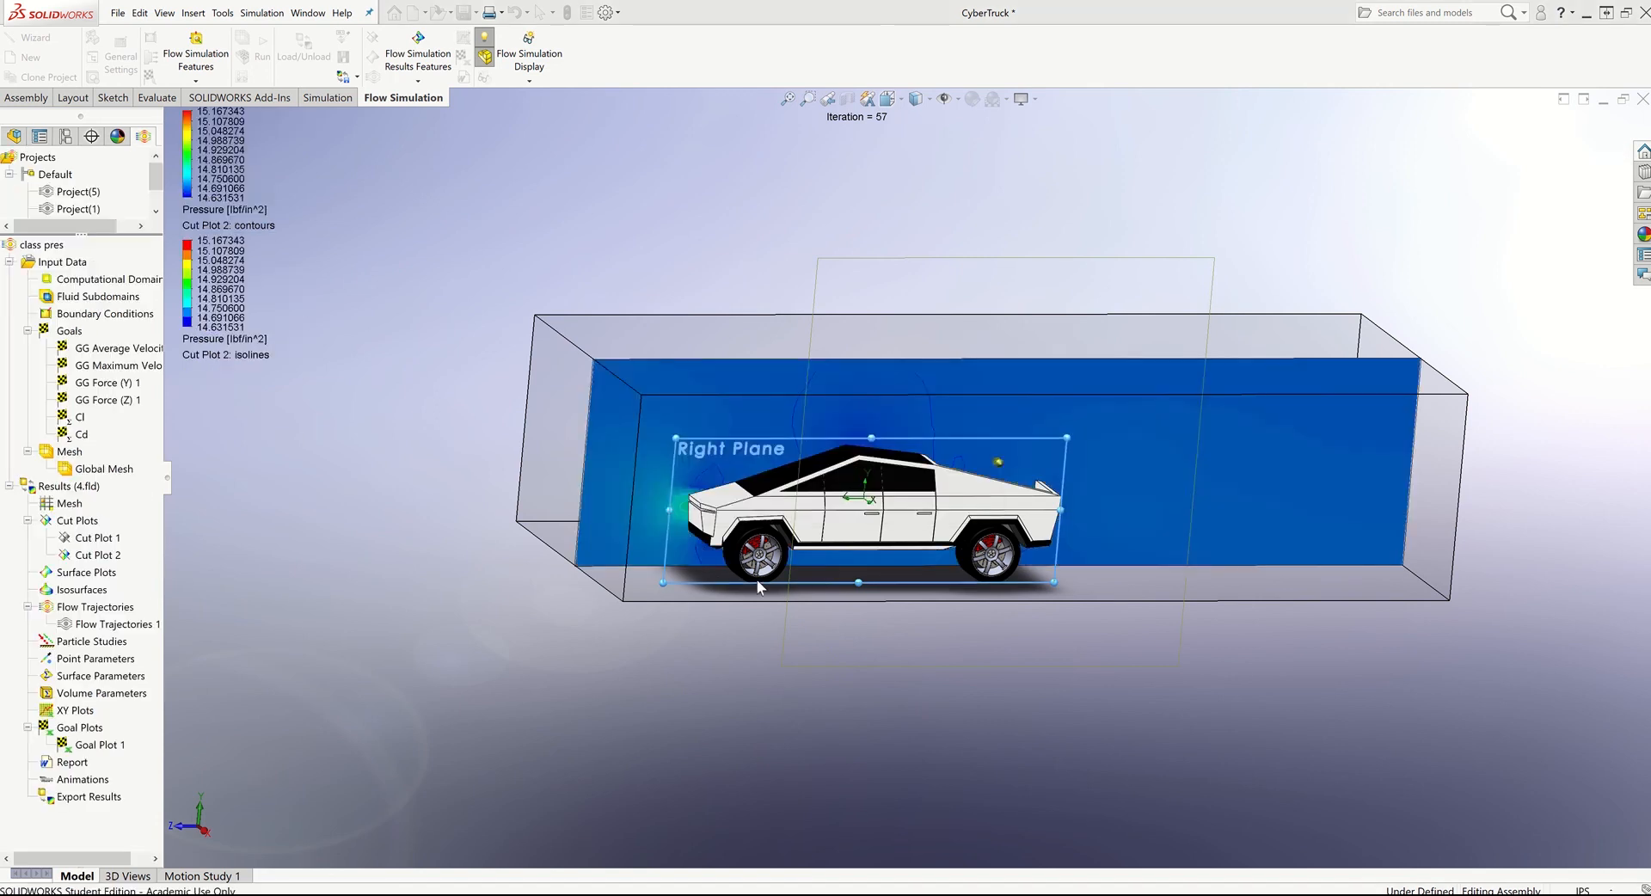
scroll(931, 563, "down", 5)
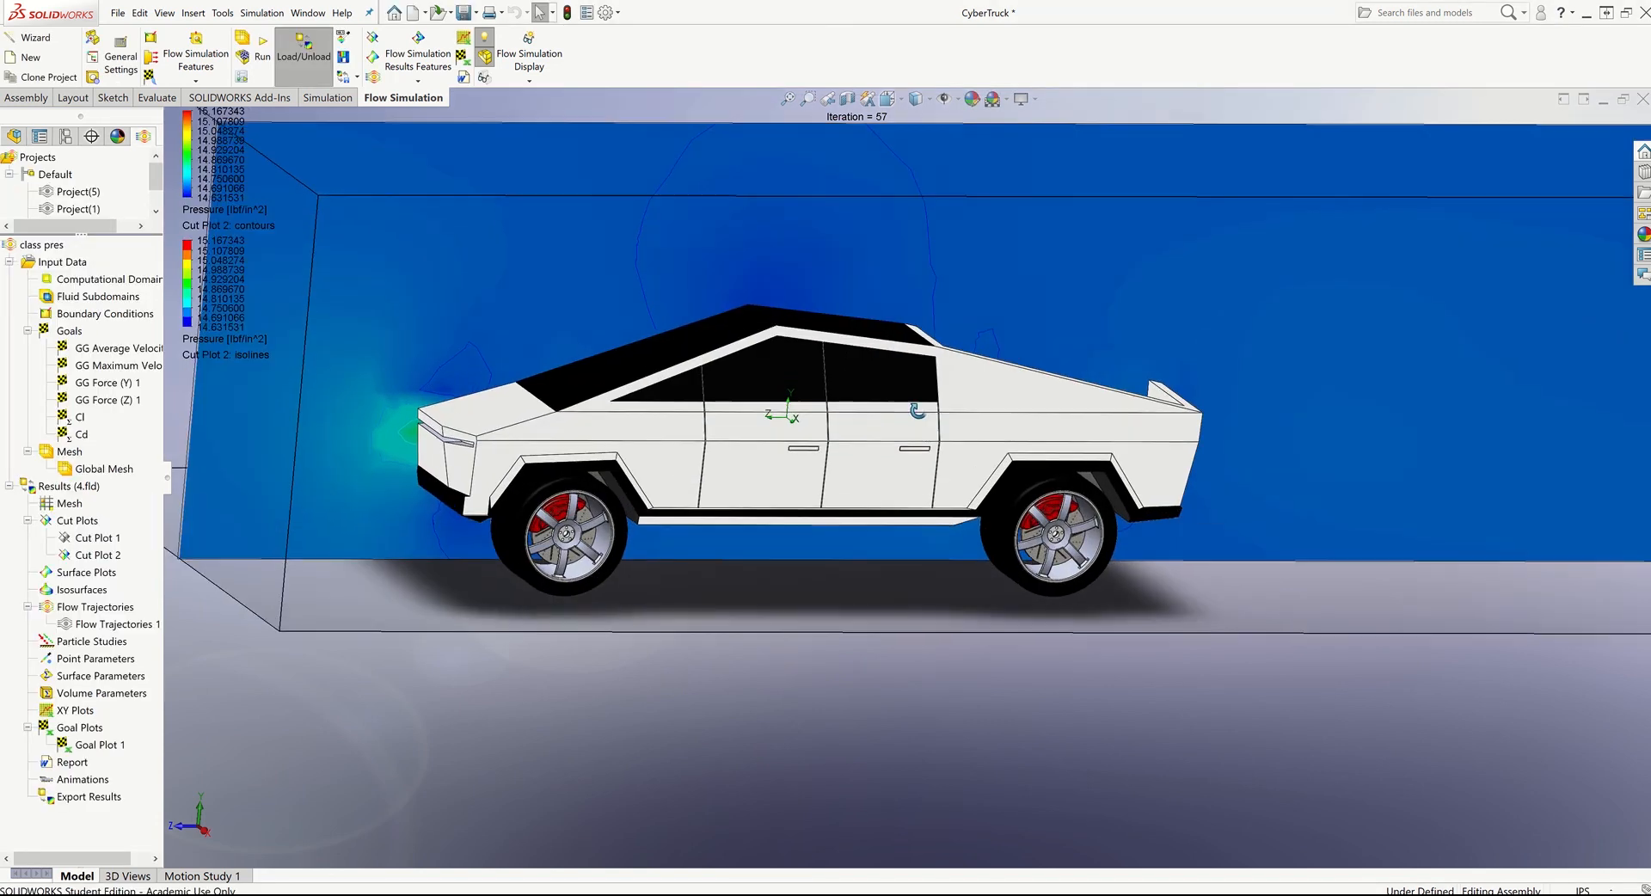
- Examine the pressure contours and isolines along the truck's side and close up around the front bumper
middle_click_drag(917, 411, 774, 411)
scroll(926, 372, "down", 2)
scroll(607, 466, "up", 3)
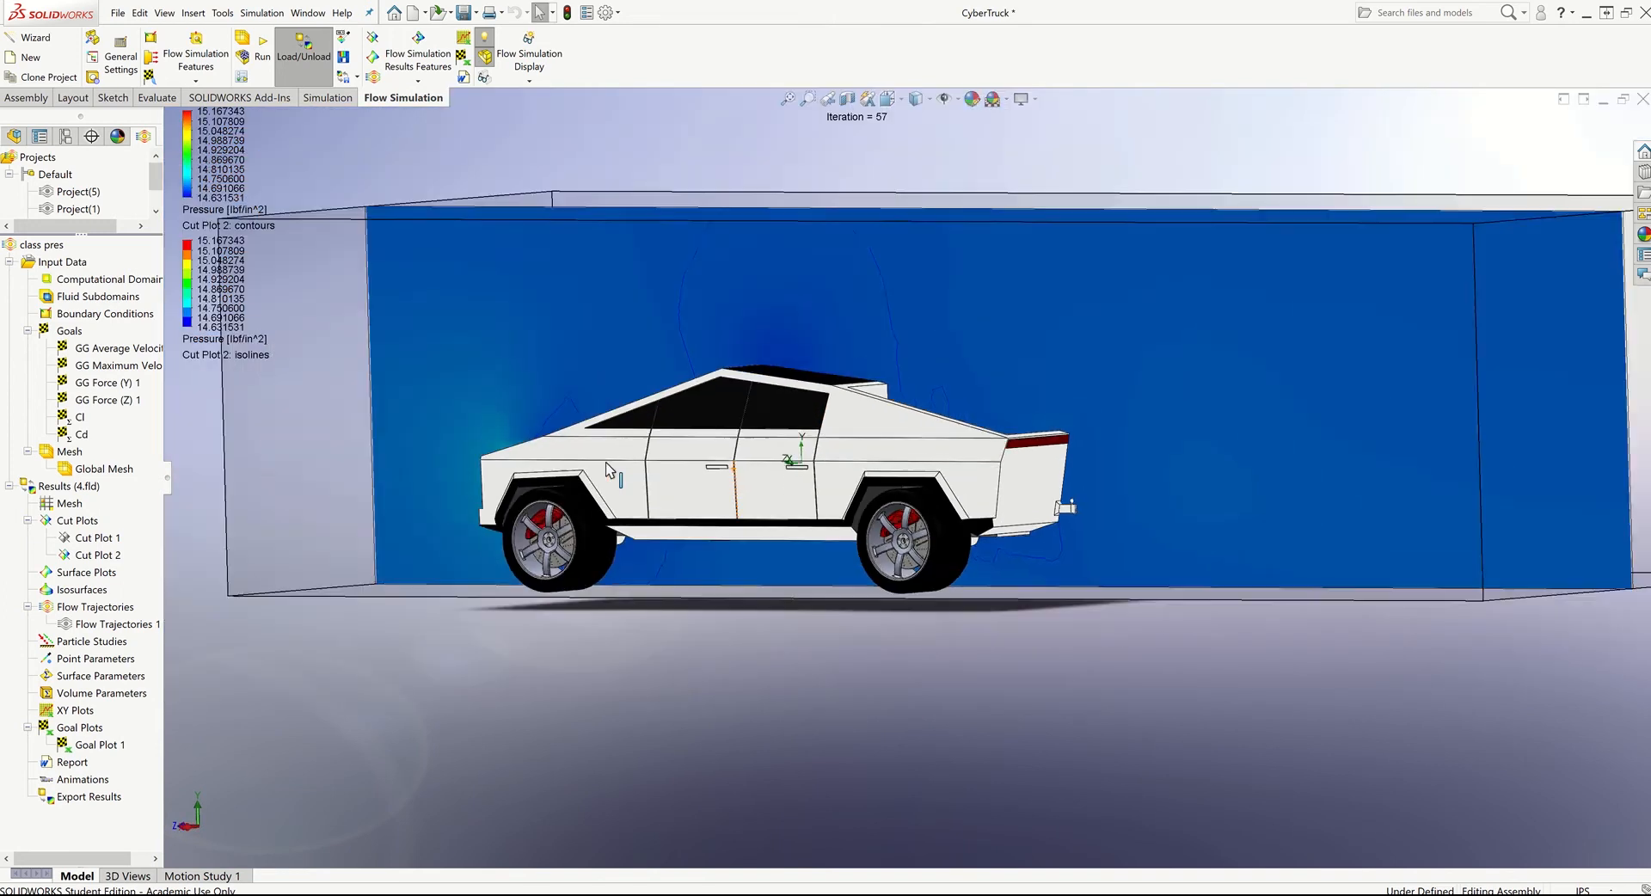
scroll(585, 464, "down", 6)
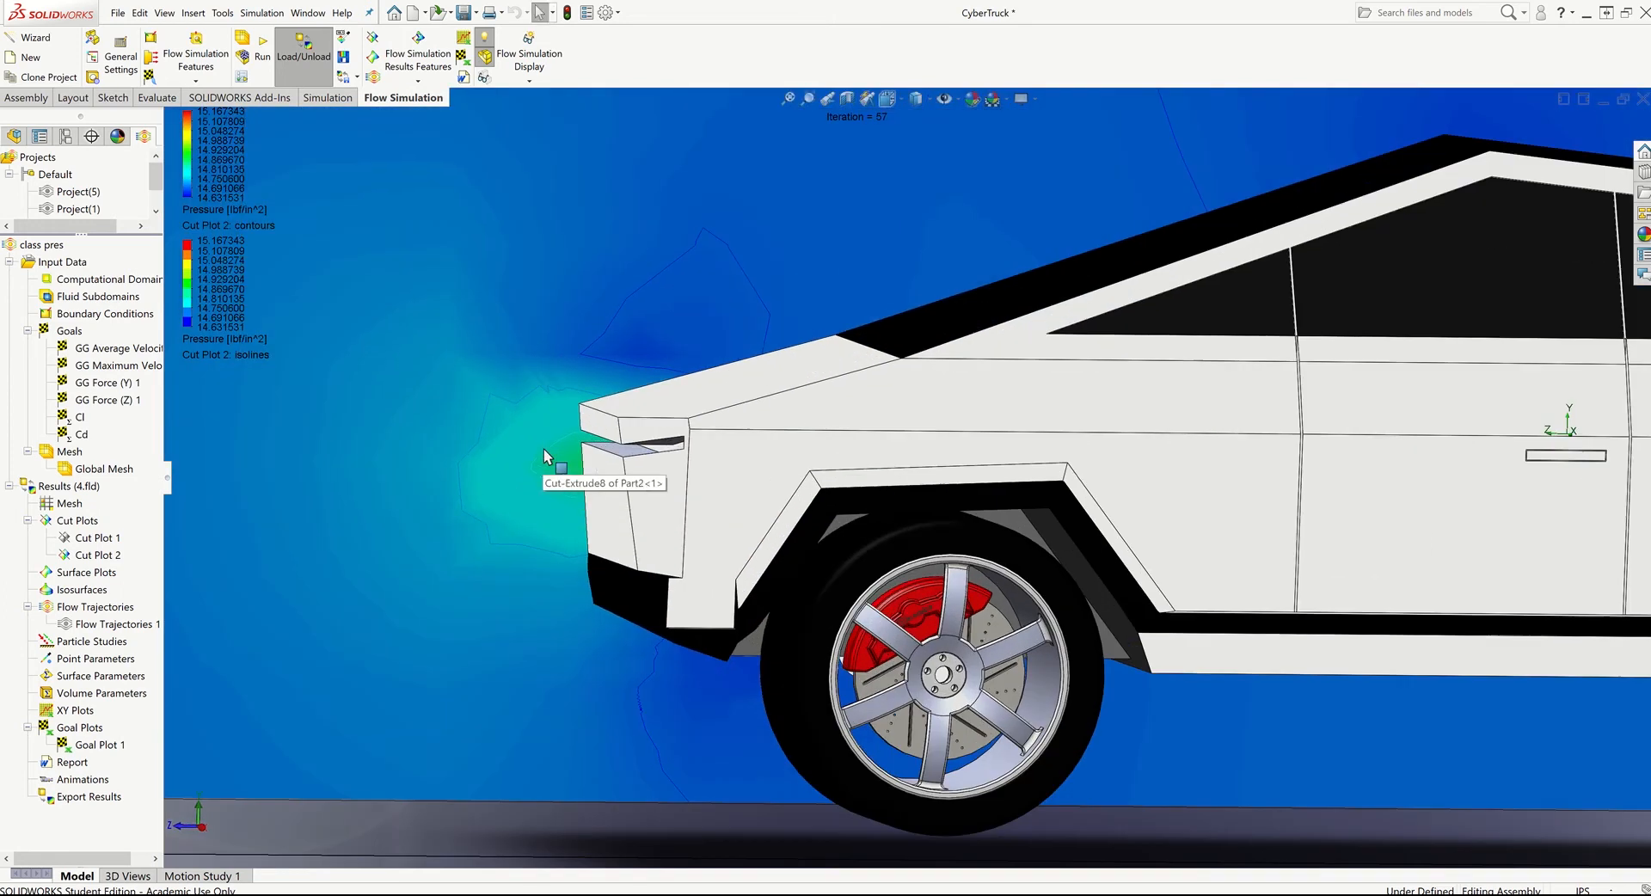
scroll(551, 456, "down", 2)
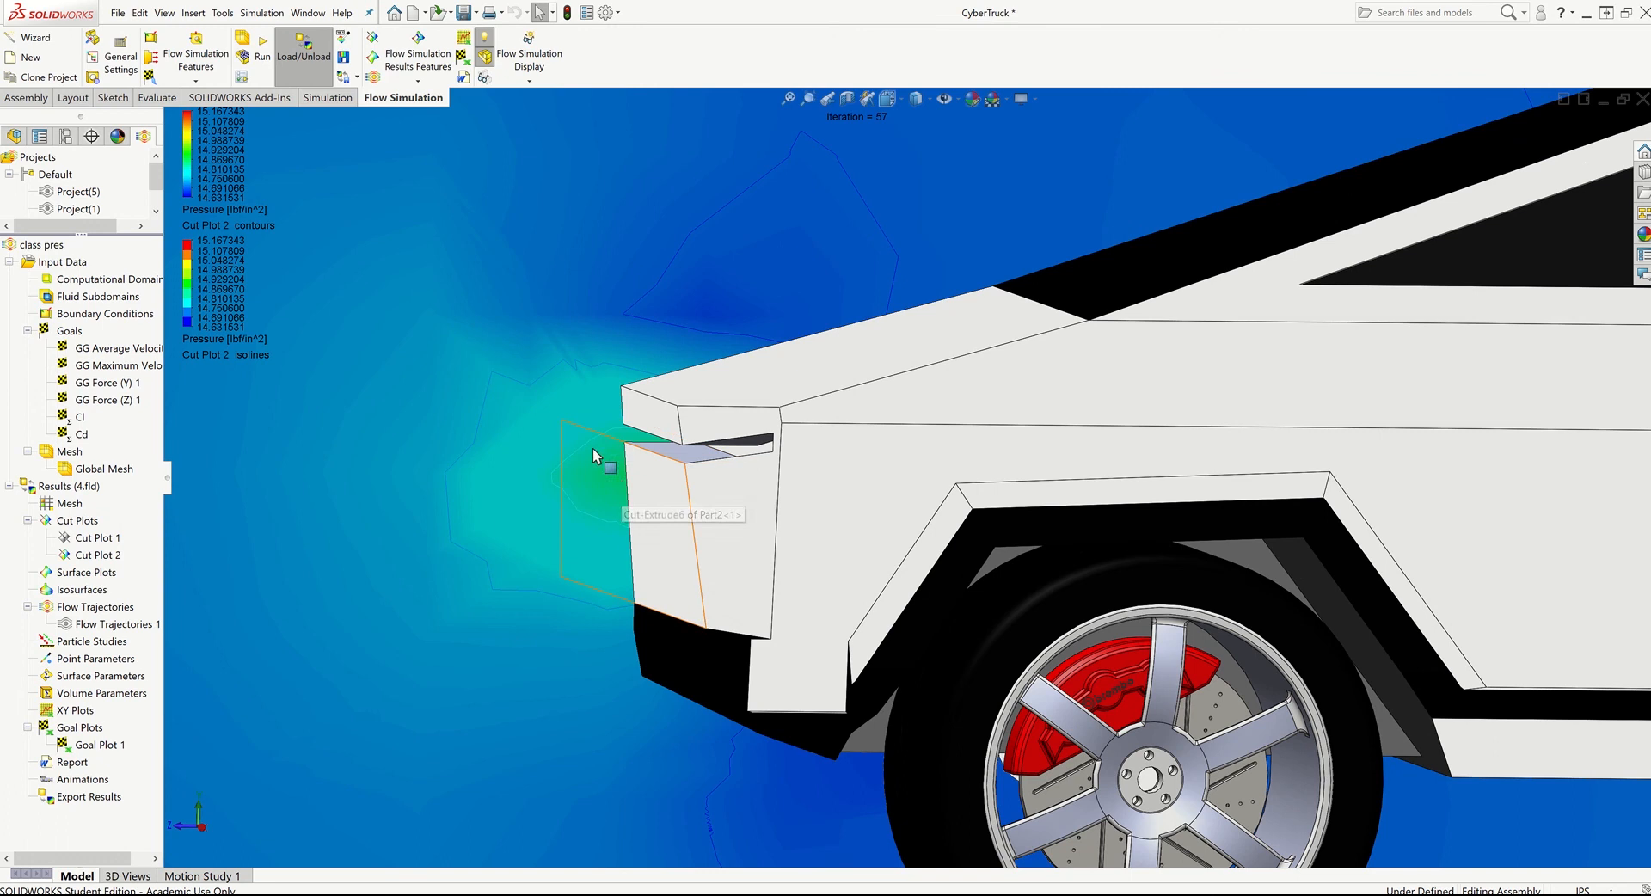
scroll(599, 551, "up", 2)
scroll(821, 544, "up", 4)
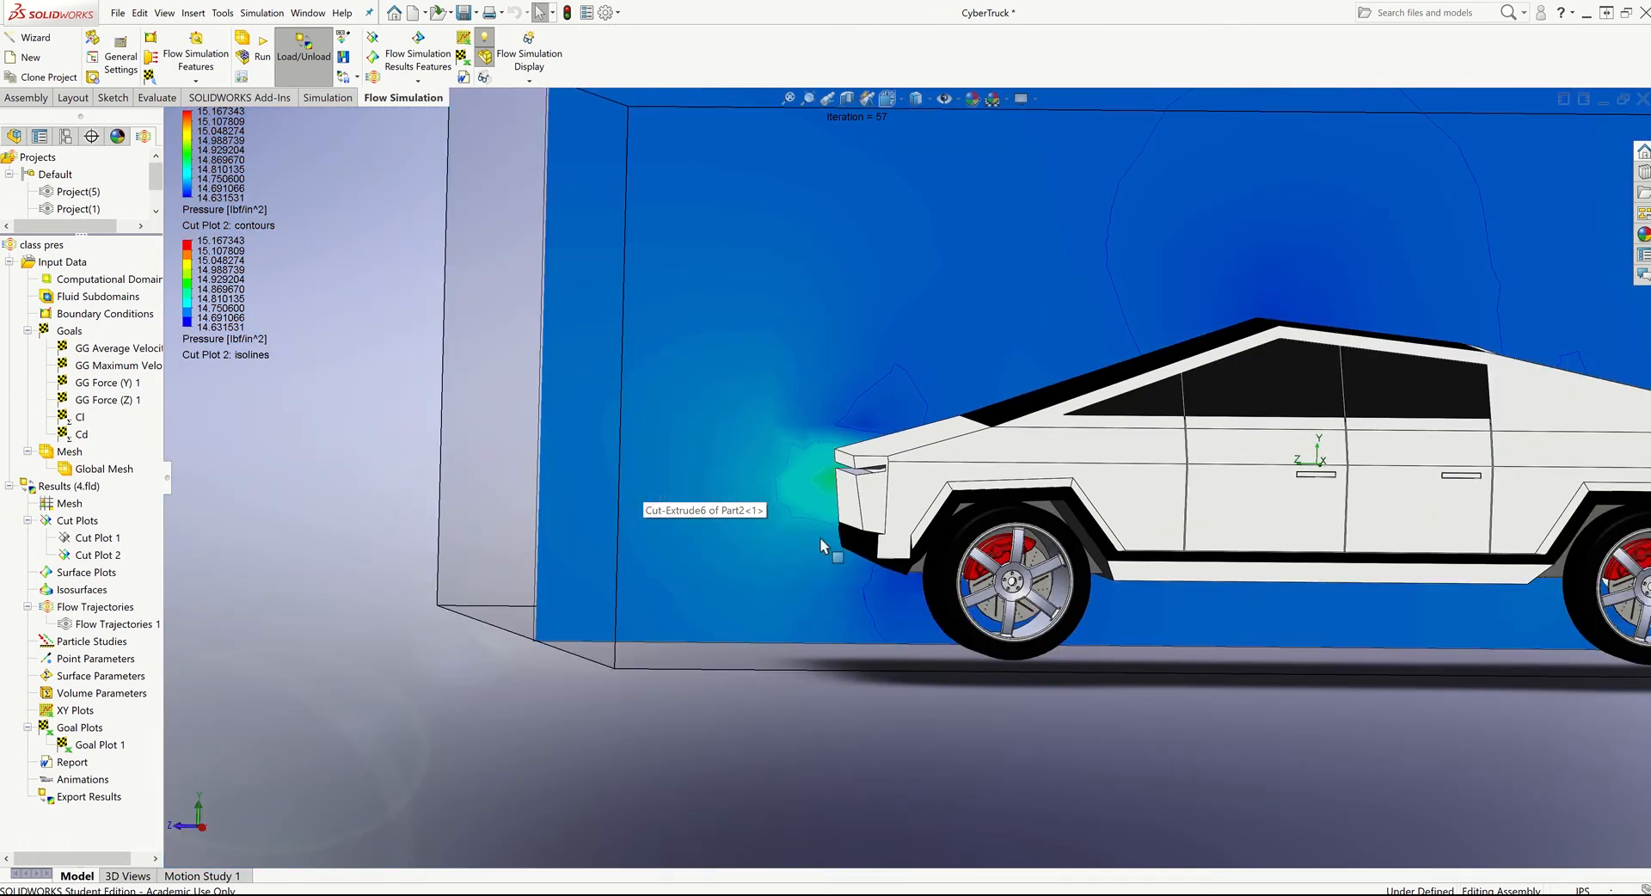
- Examine the pressure cut plot above and around the whole truck within the computational domain
middle_click_drag(820, 539, 829, 461)
scroll(860, 482, "up", 6)
middle_click_drag(1279, 632, 980, 457)
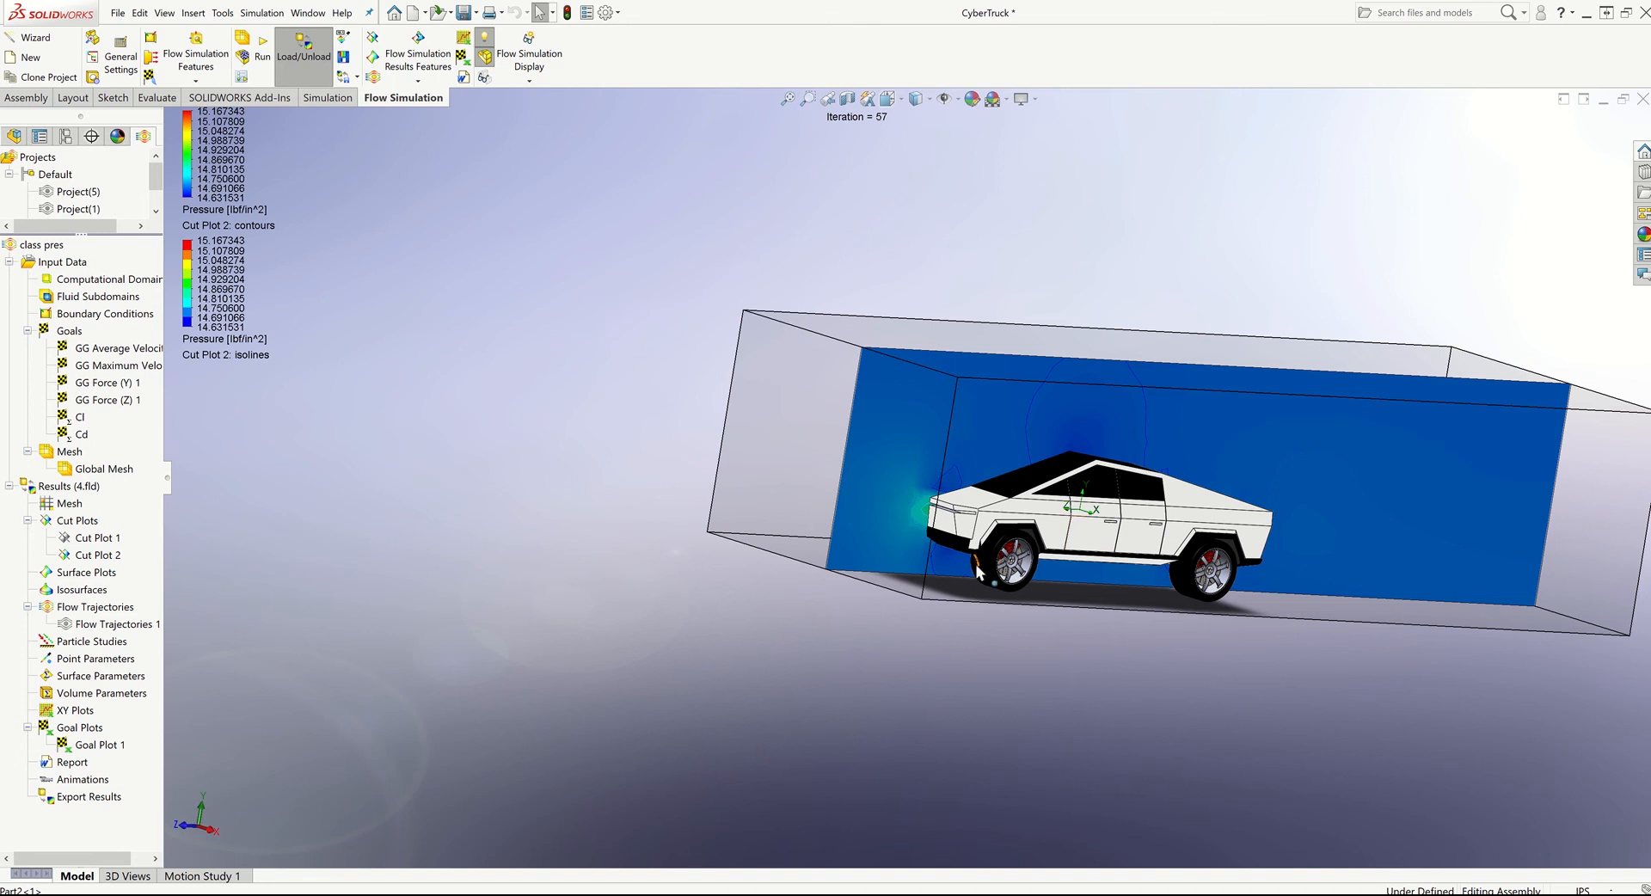
scroll(1080, 544, "up", 2)
scroll(815, 232, "down", 6)
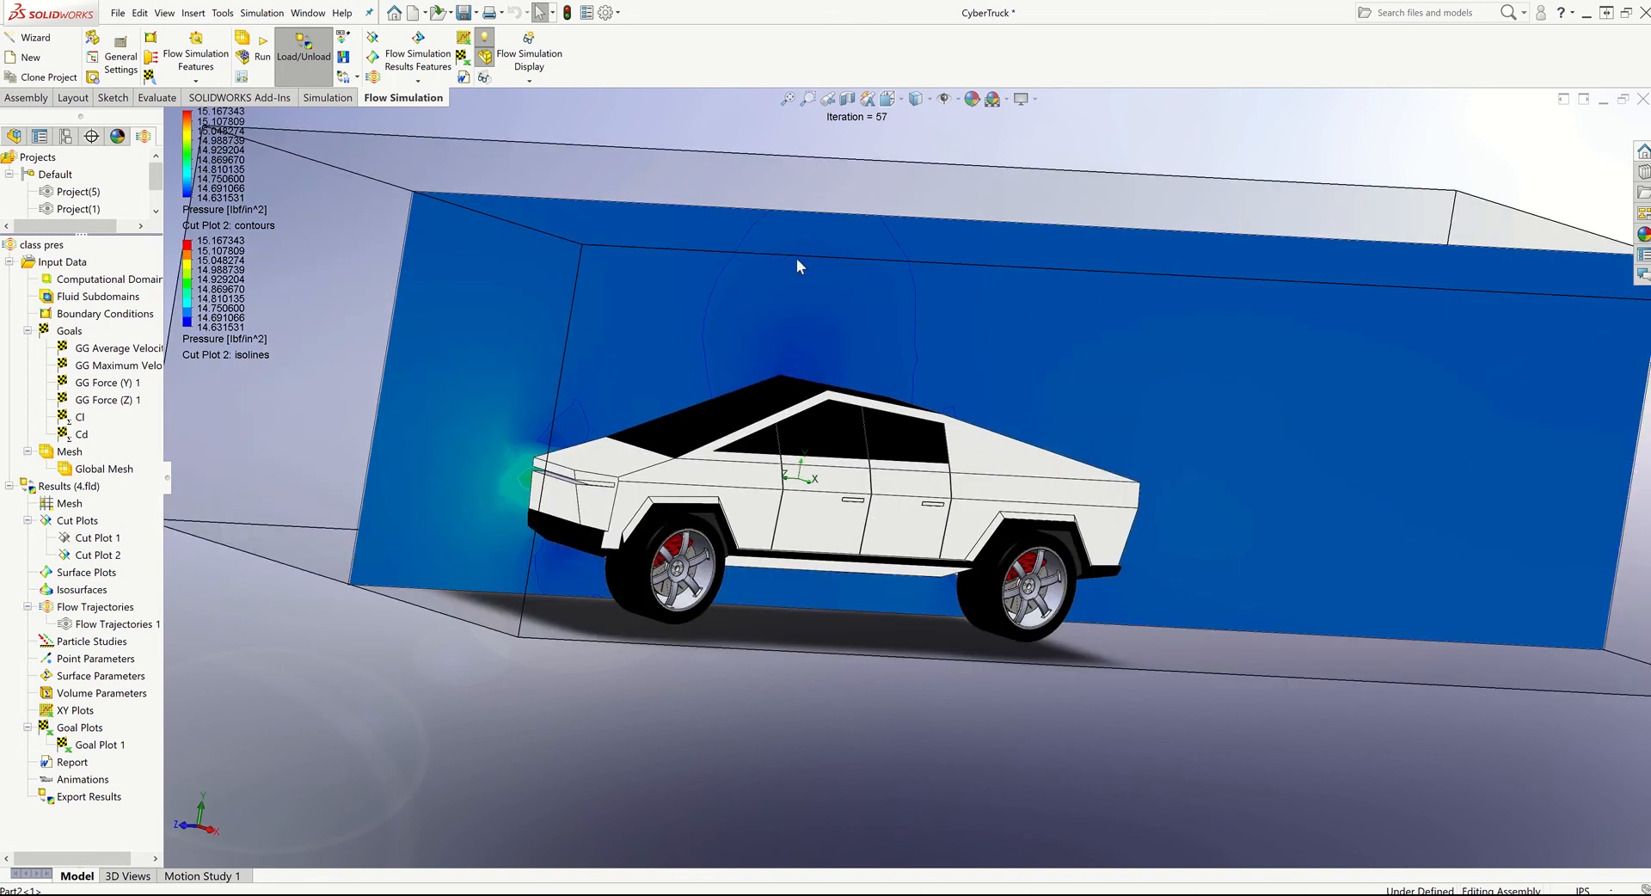
scroll(796, 258, "up", 5)
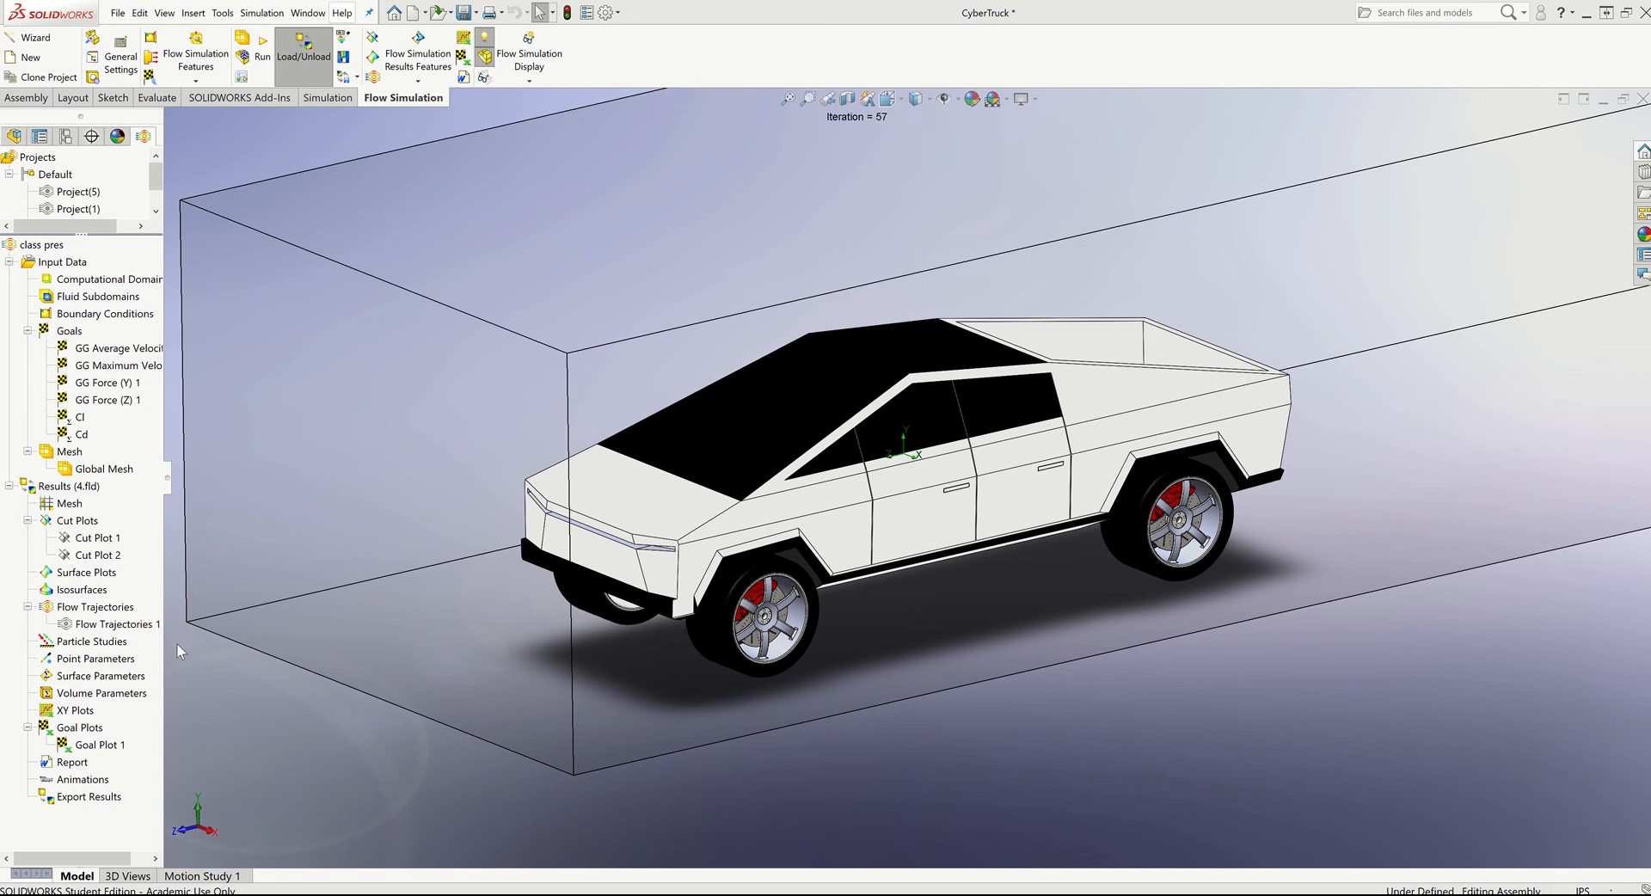
- Edit Goal Plot 1 and export all its goals over iterations to an Excel workbook
right_click(112, 748)
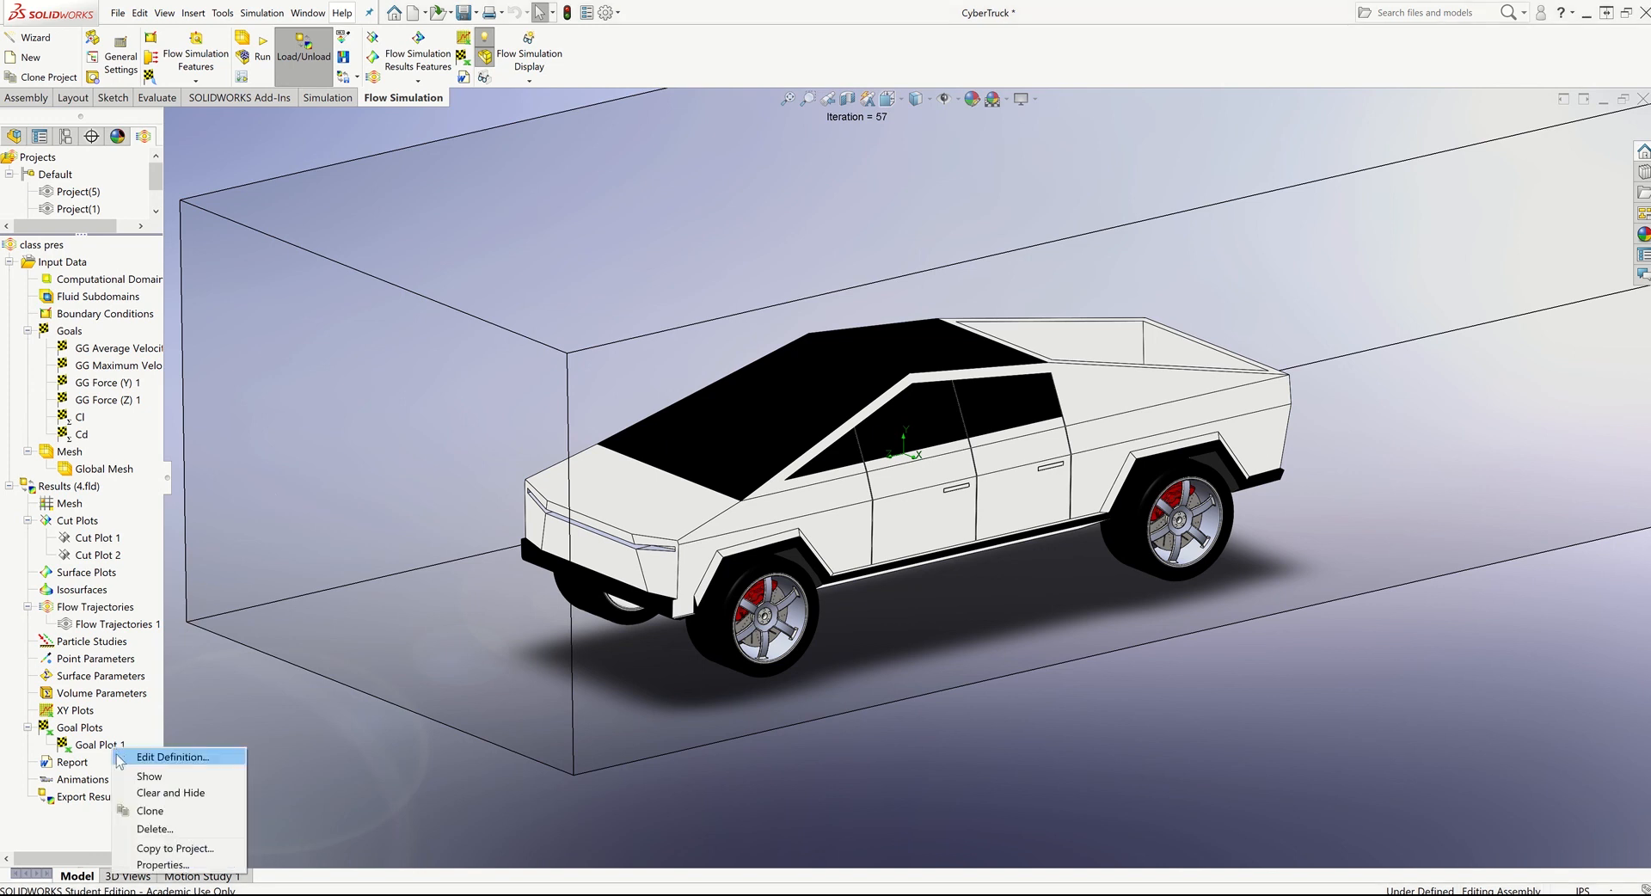
left_click(168, 757)
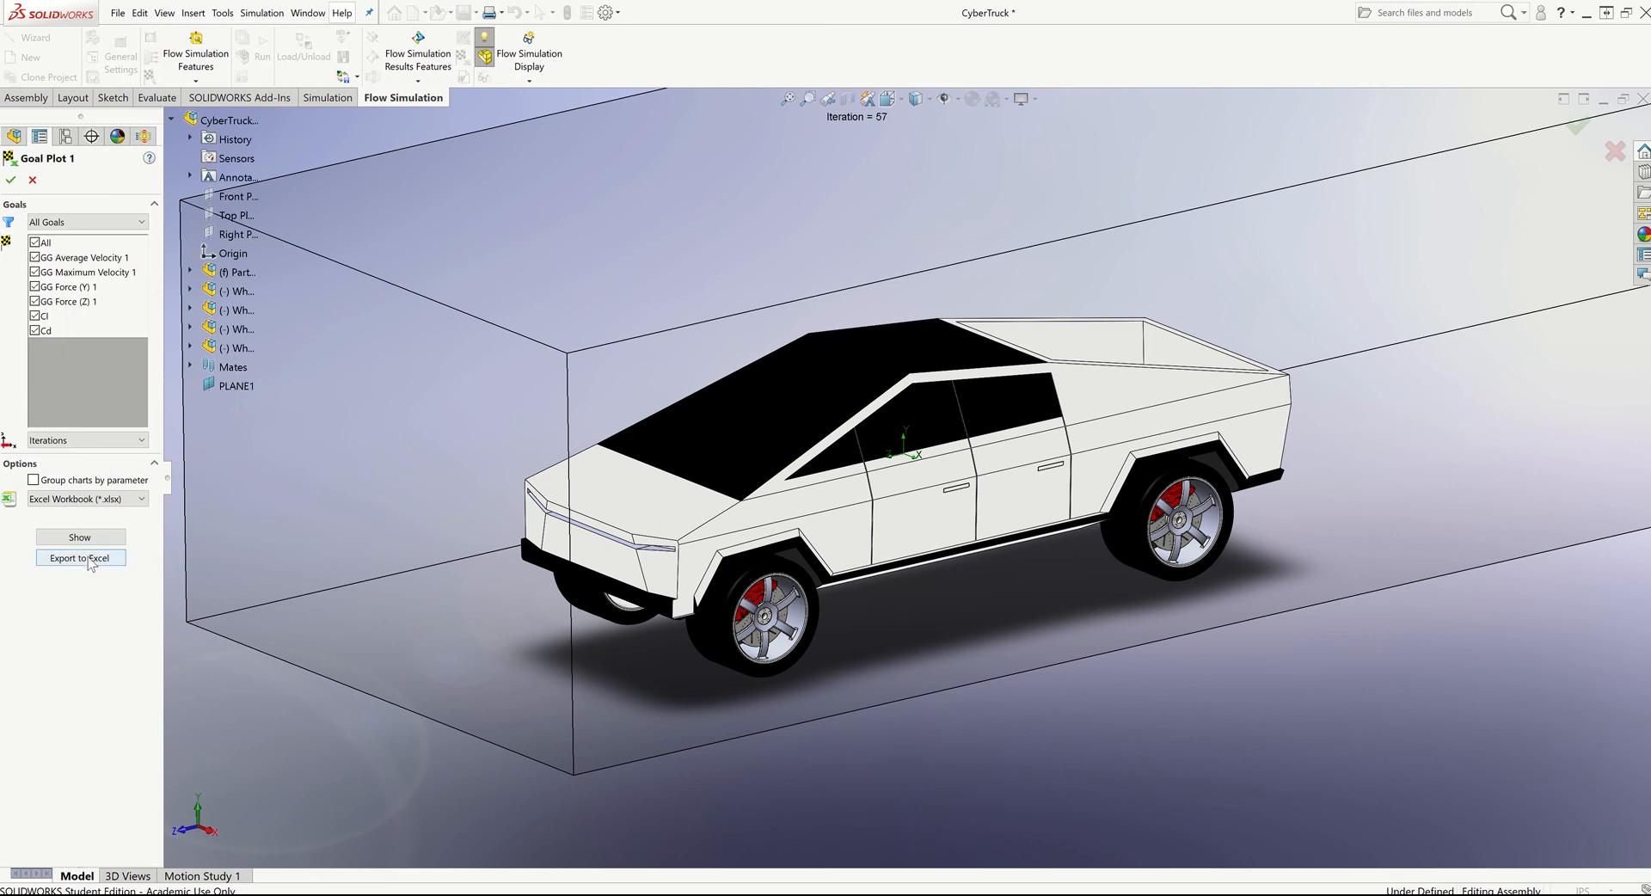
left_click(82, 559)
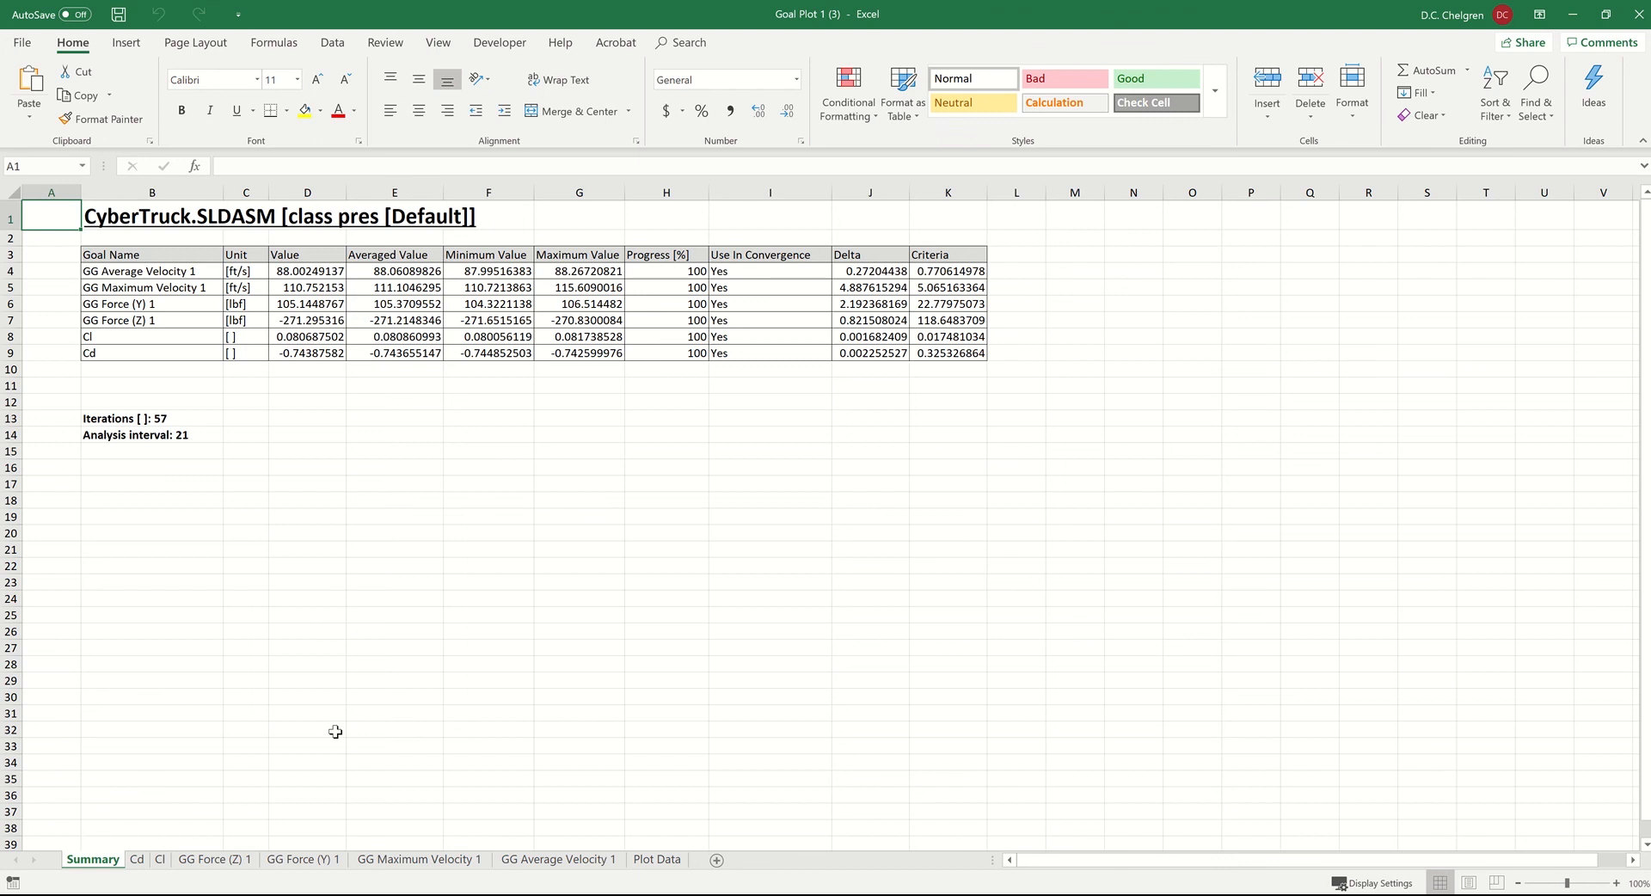
- Review the convergence charts for Cd, Cl, Force (Z), Force (Y), maximum velocity and average velocity in the exported workbook
left_click(137, 865)
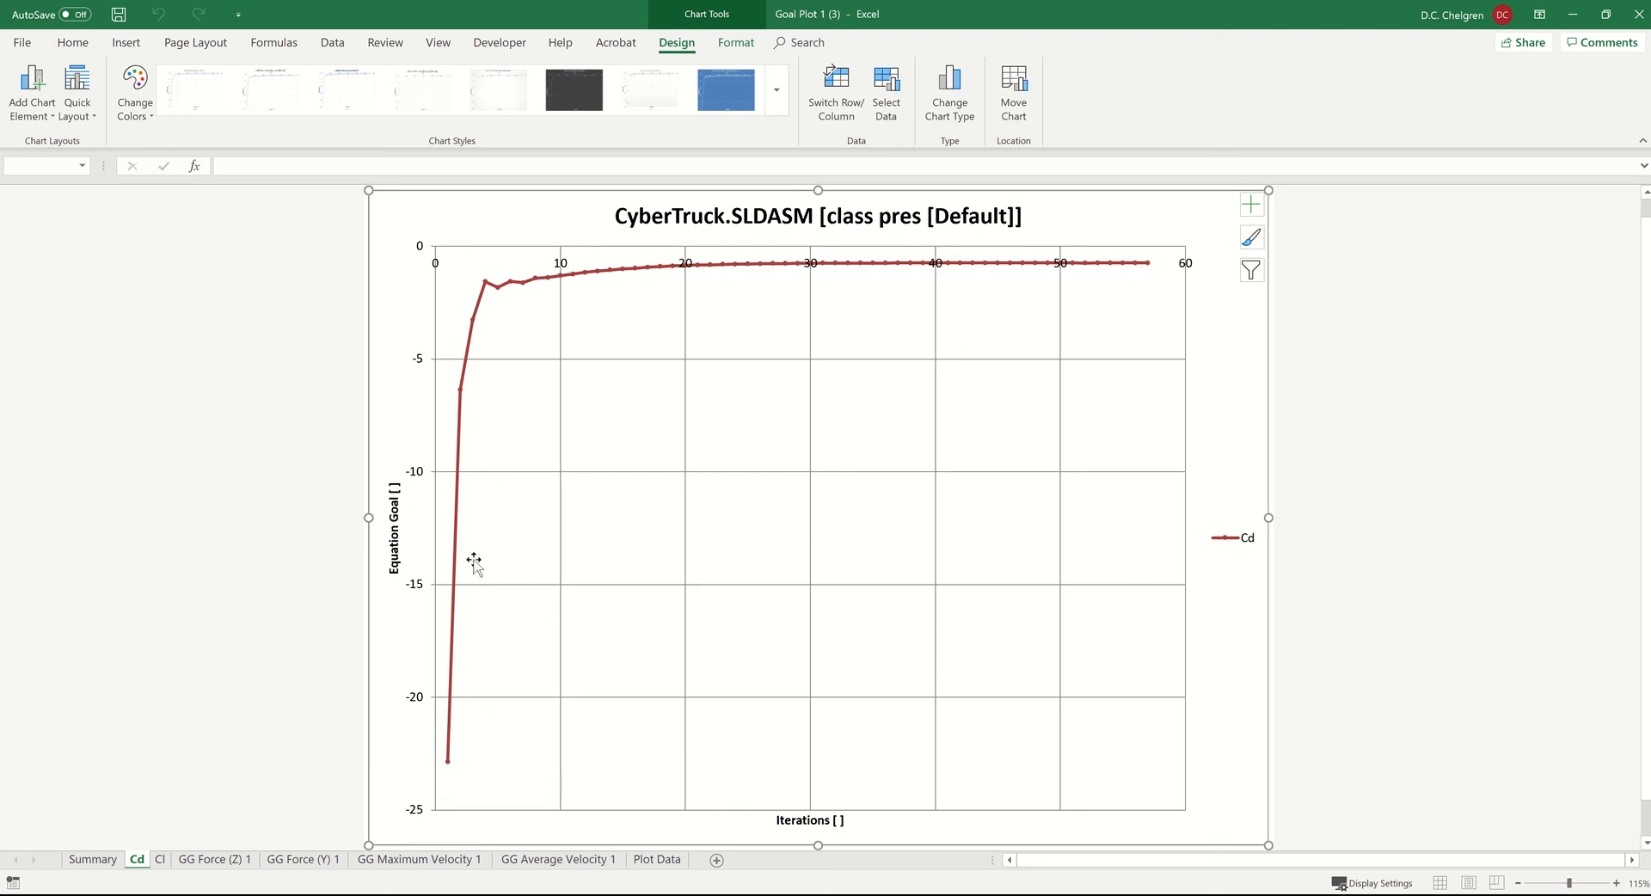
left_click(160, 859)
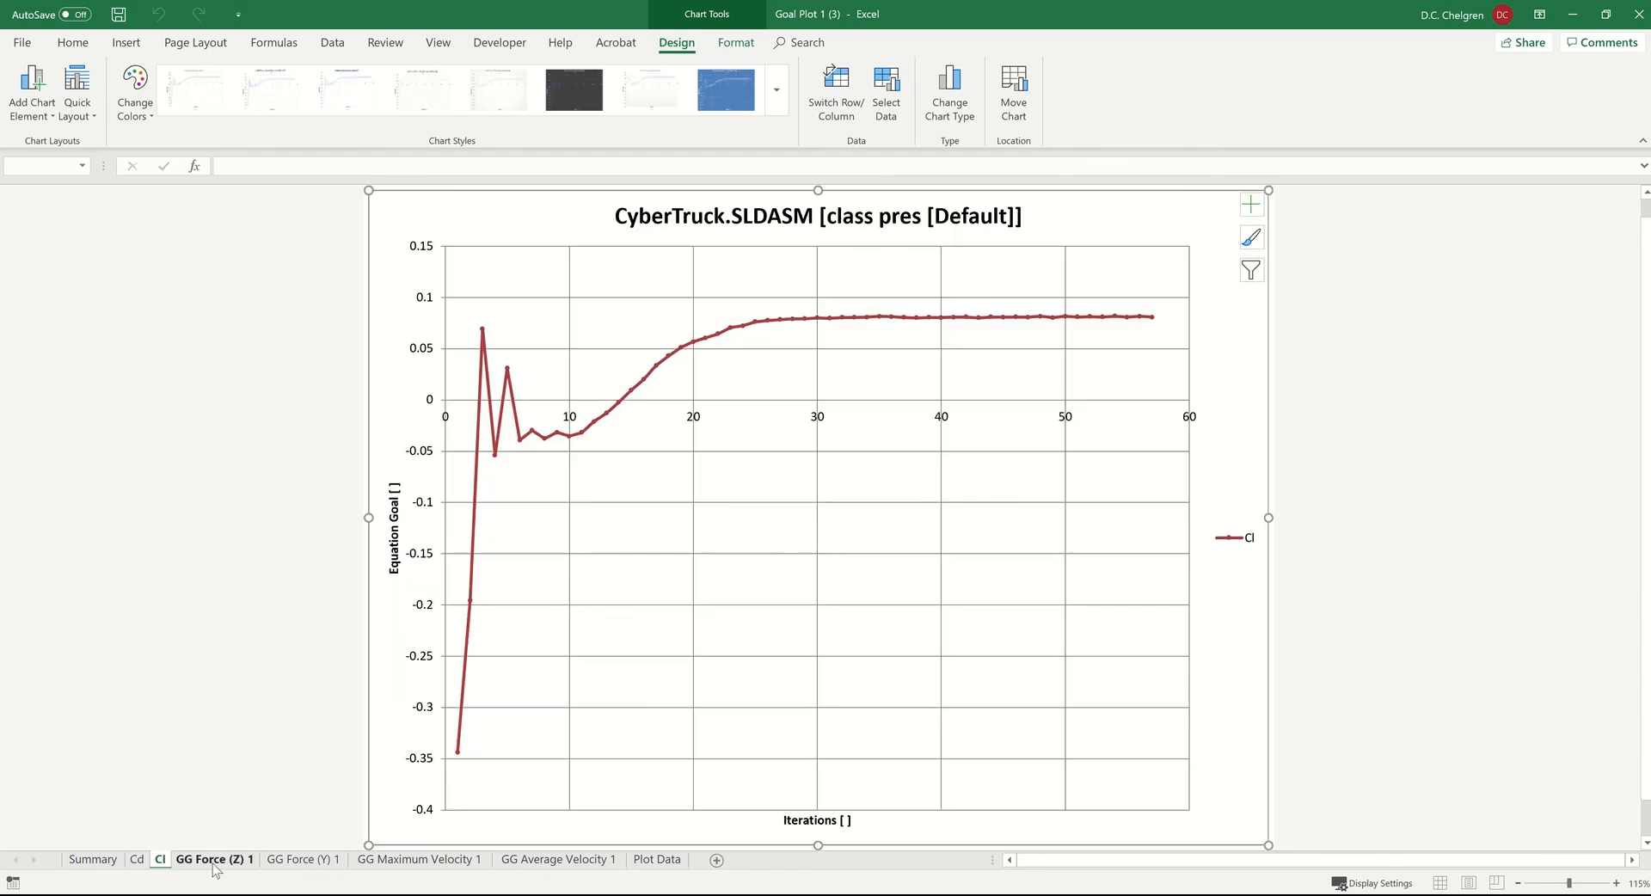
left_click(213, 863)
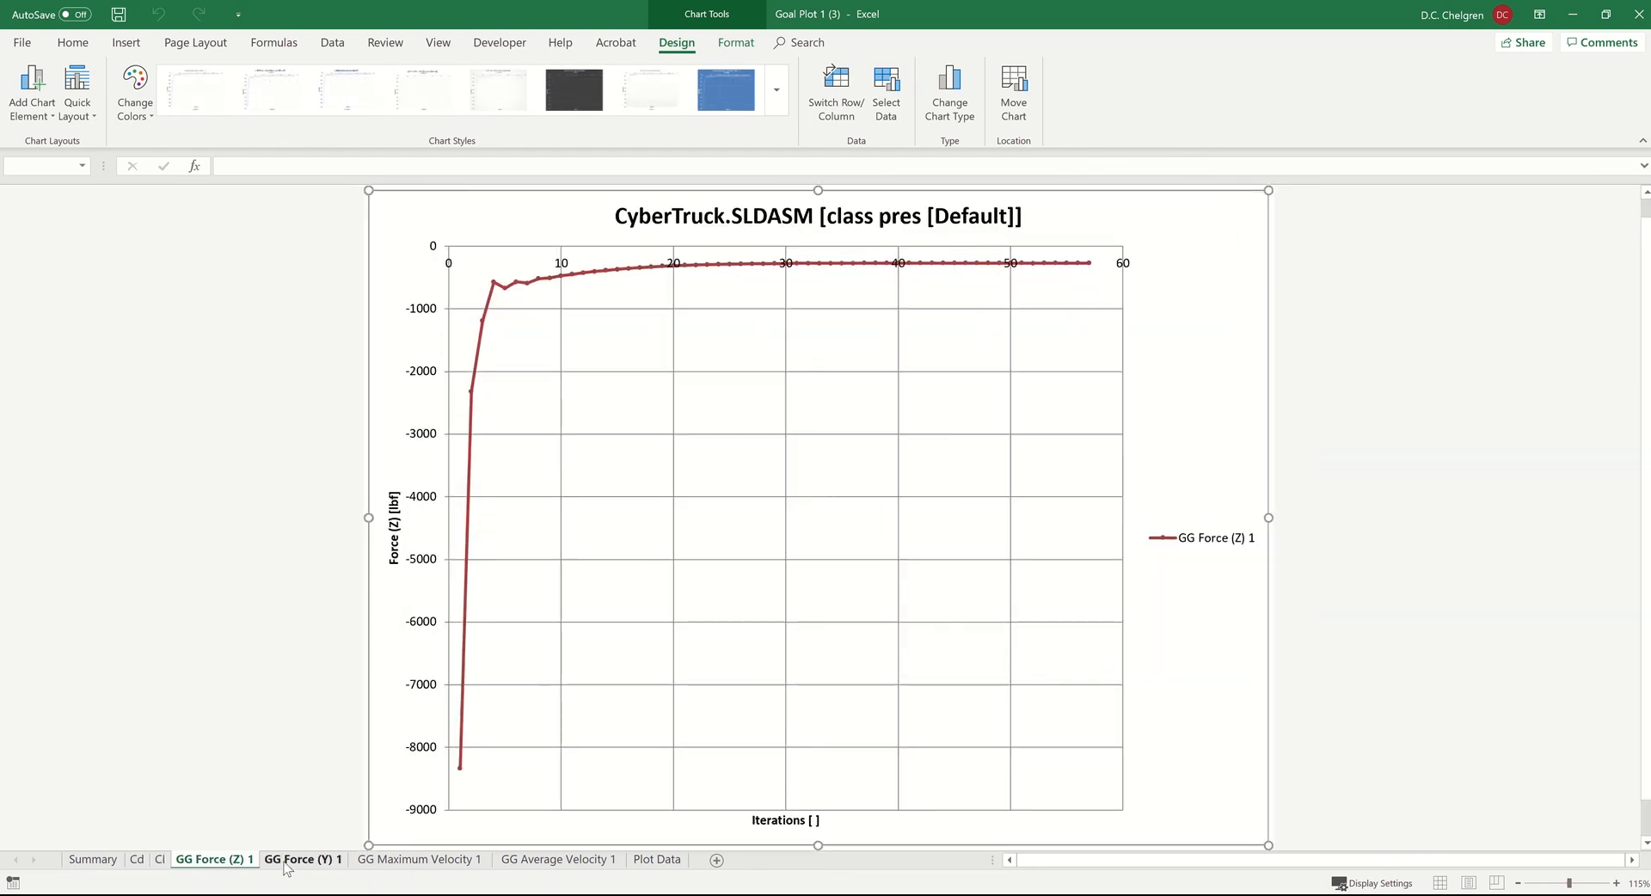
left_click(288, 862)
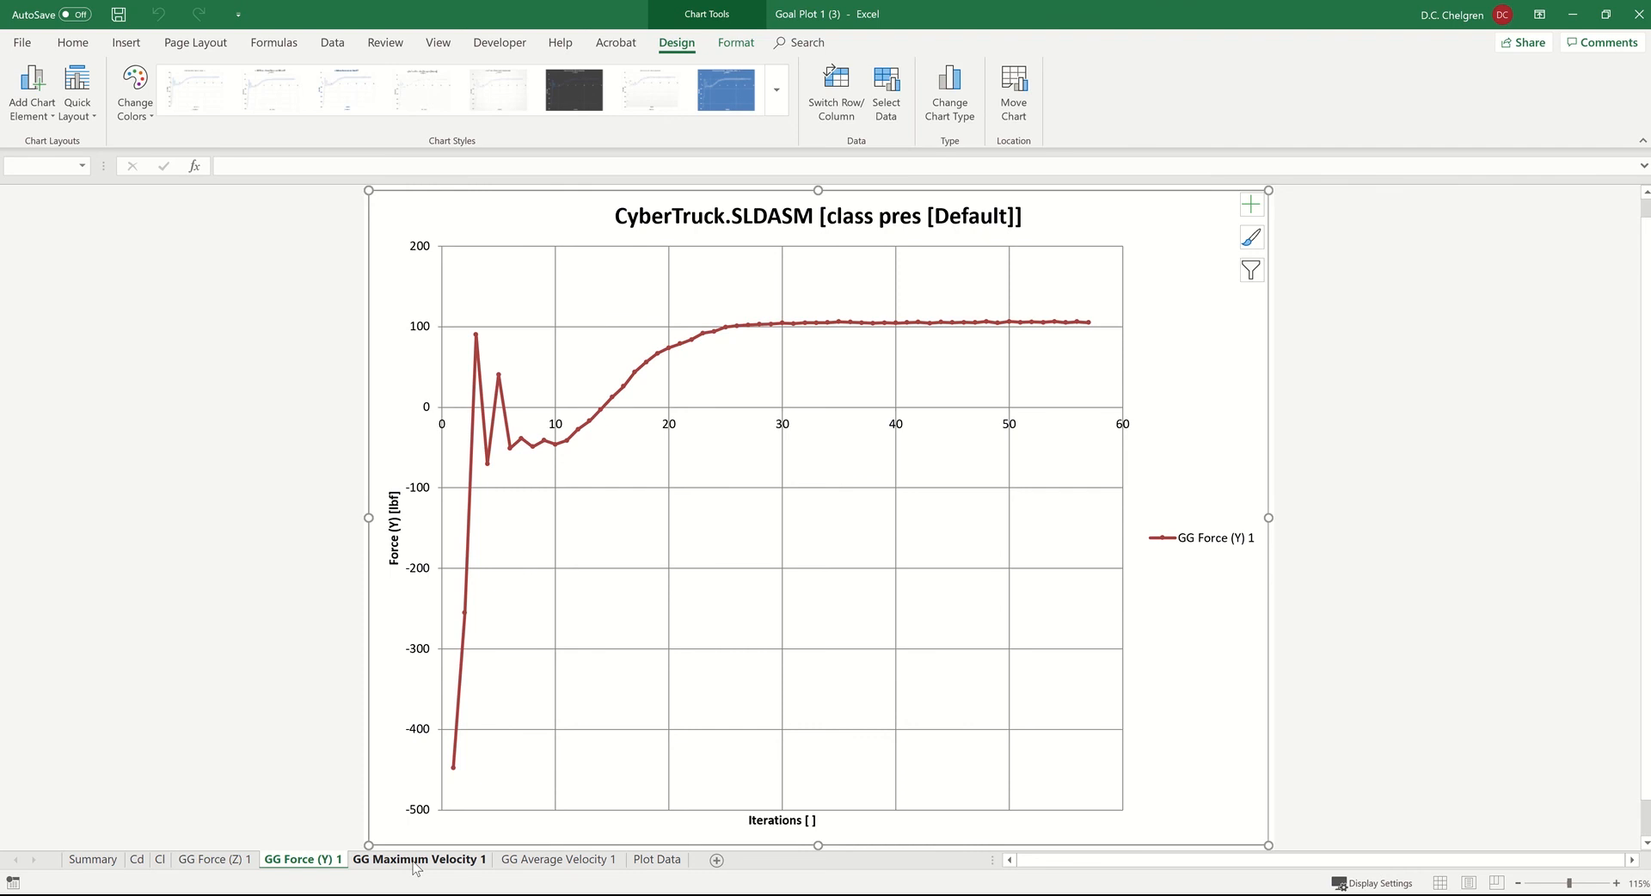
left_click(415, 862)
left_click(606, 863)
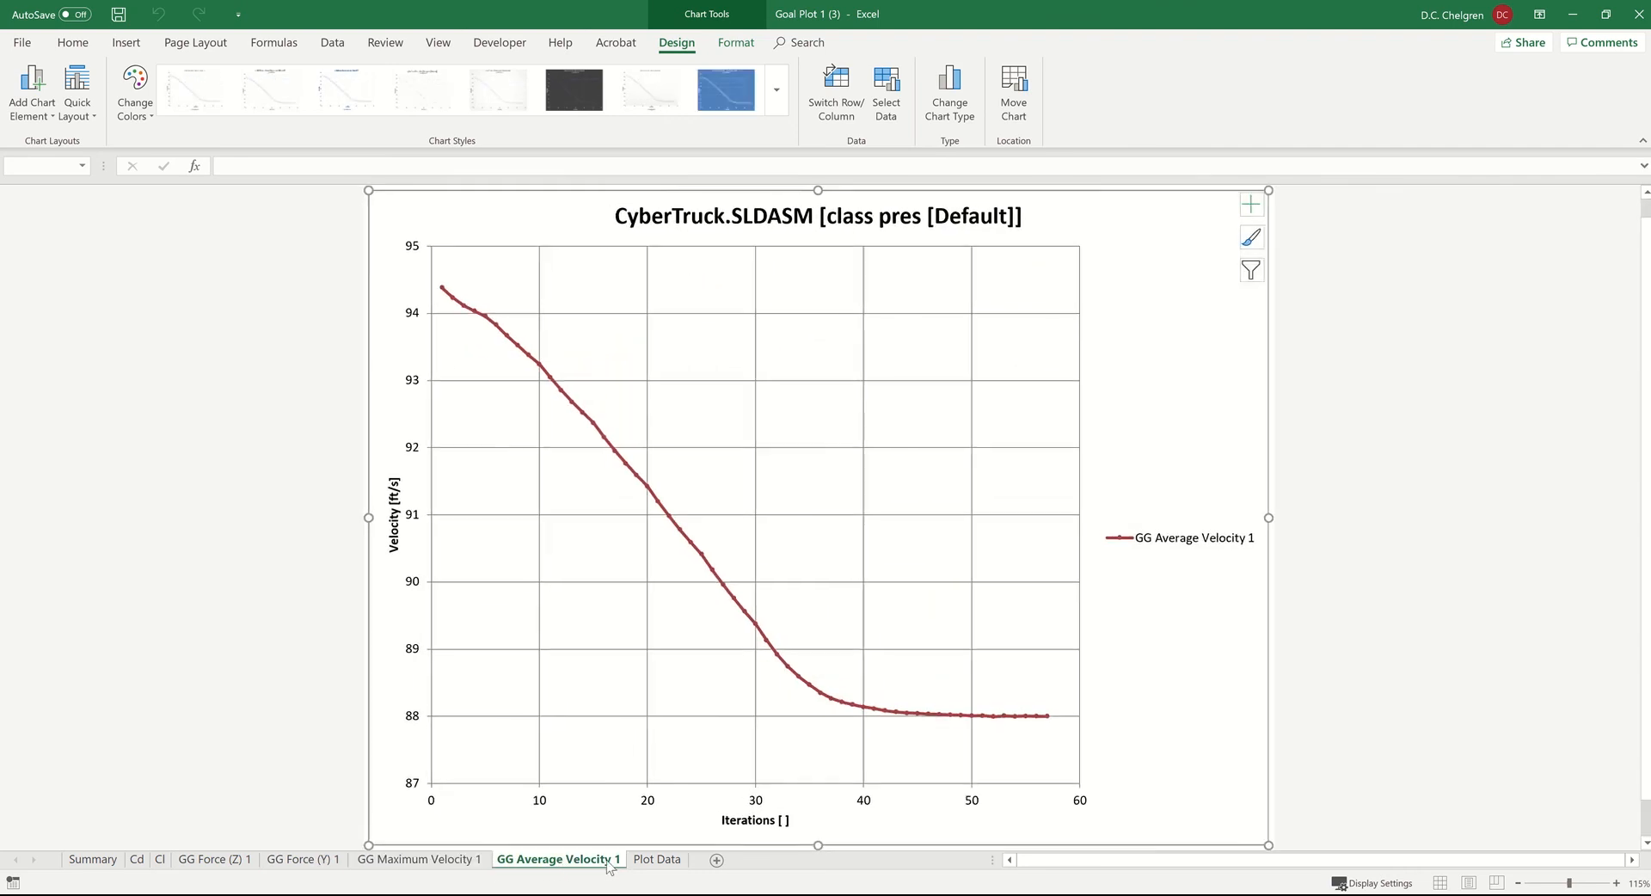
- Read through the per-iteration values of all goals in the Plot Data sheet
left_click(656, 860)
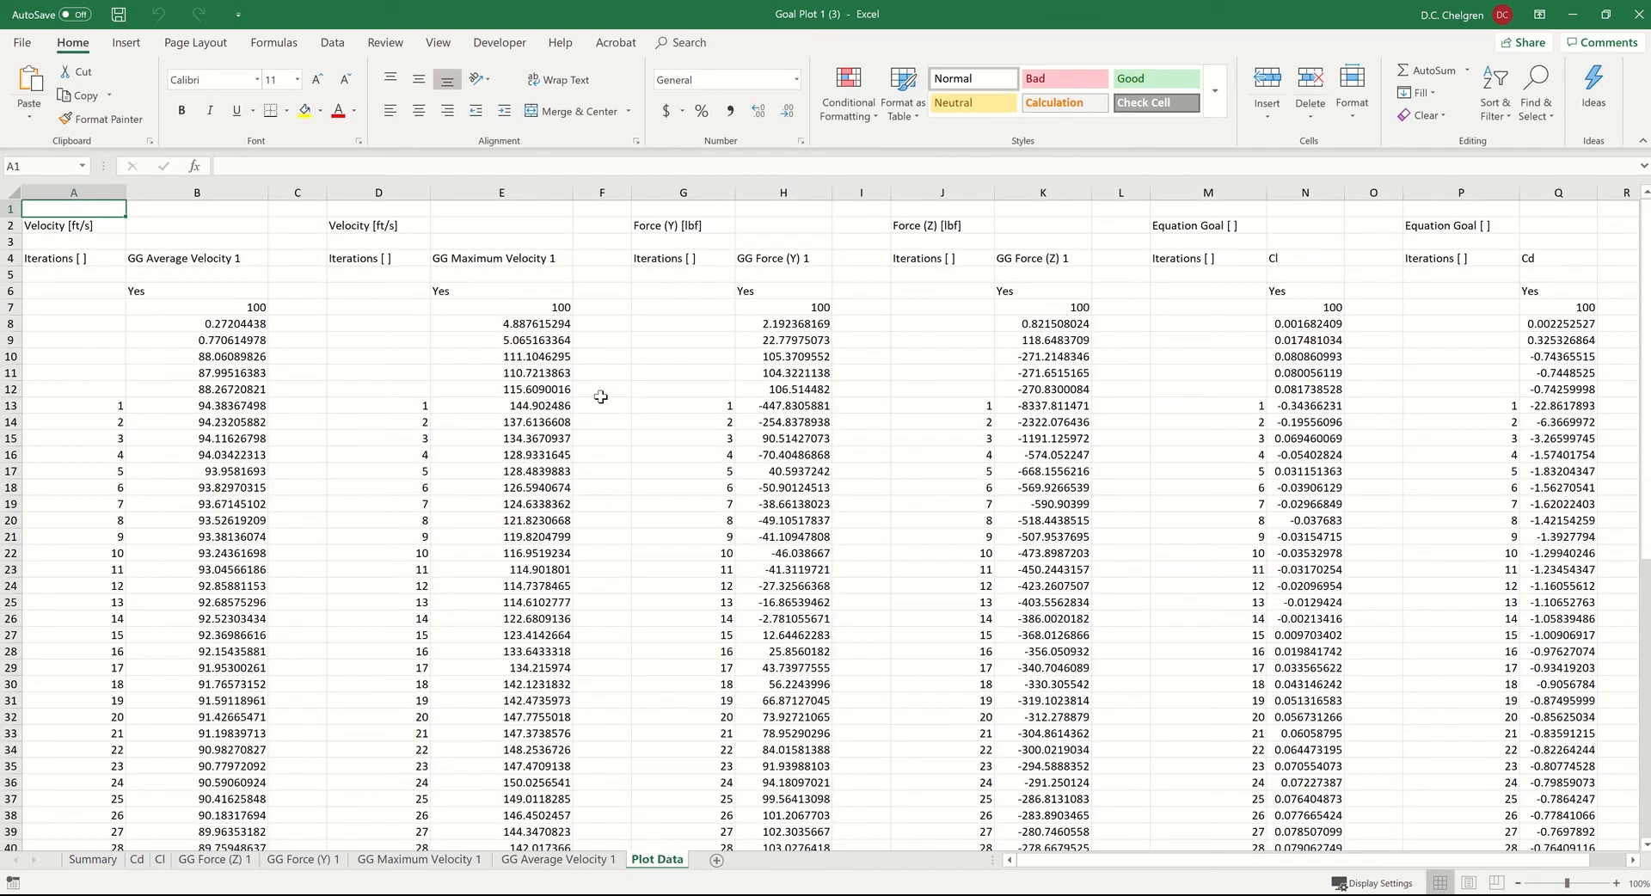
scroll(946, 361, "down", 1)
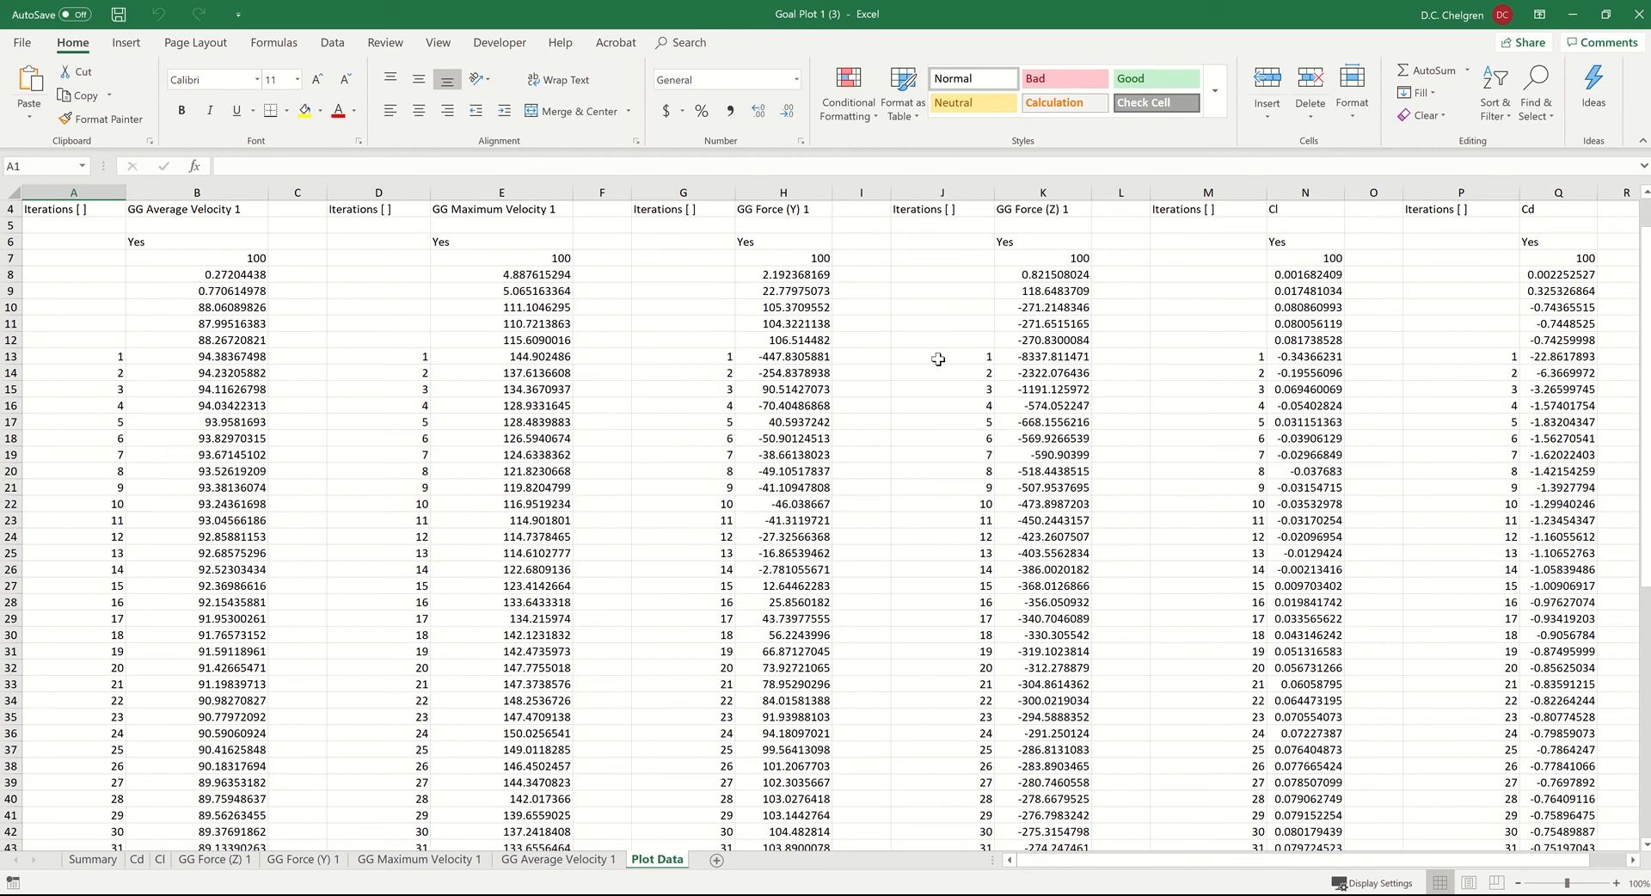
scroll(1456, 350, "down", 7)
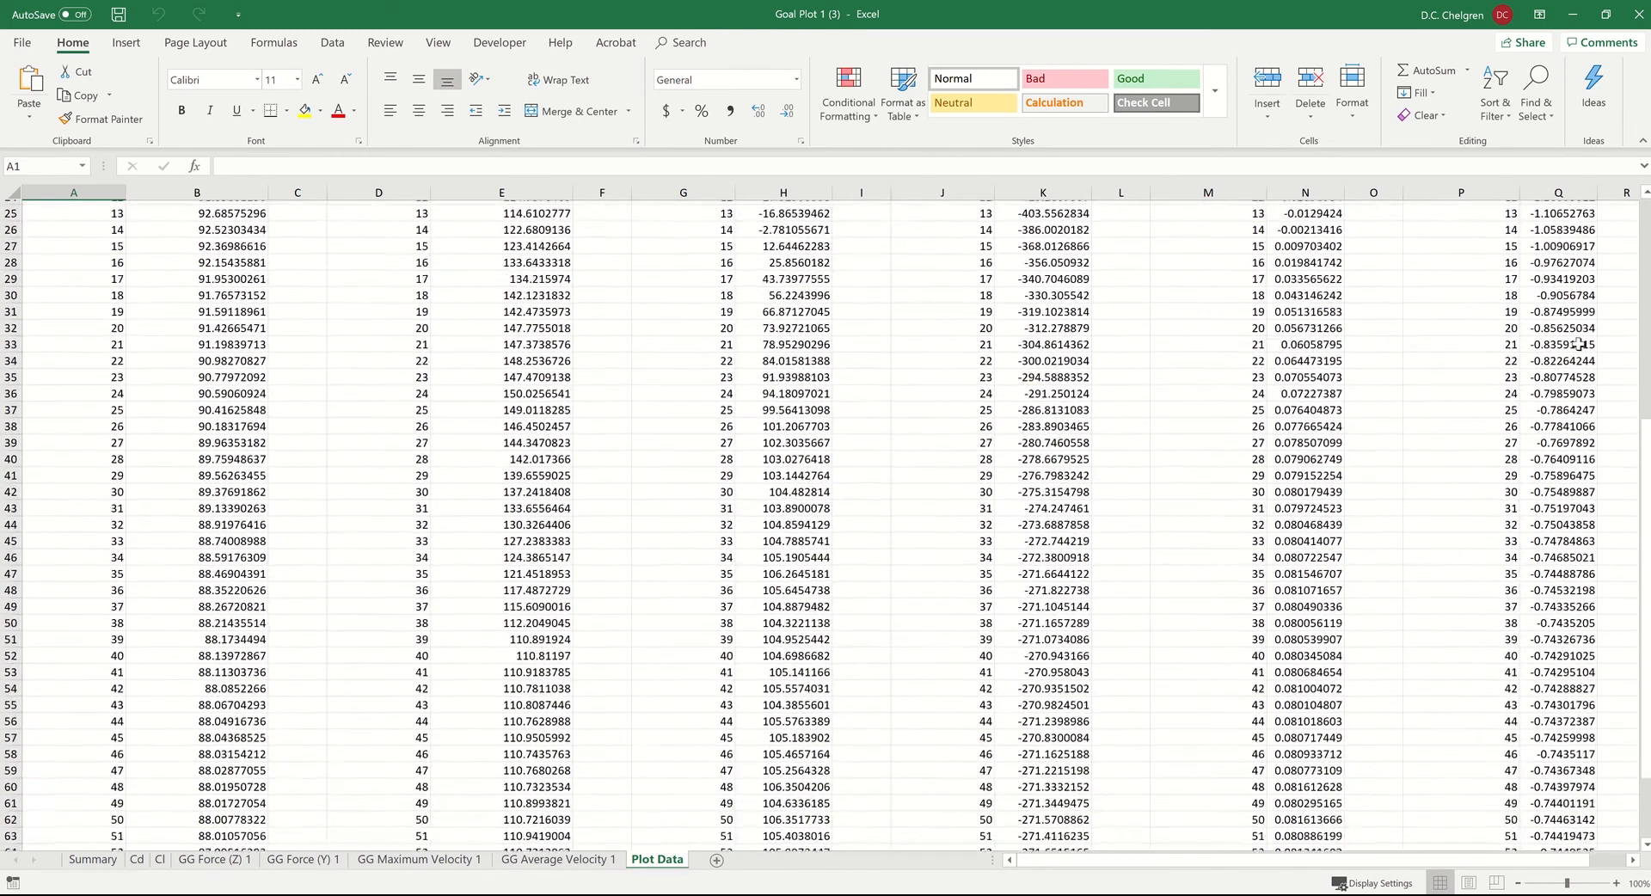
scroll(1579, 344, "down", 6)
scroll(1569, 327, "up", 9)
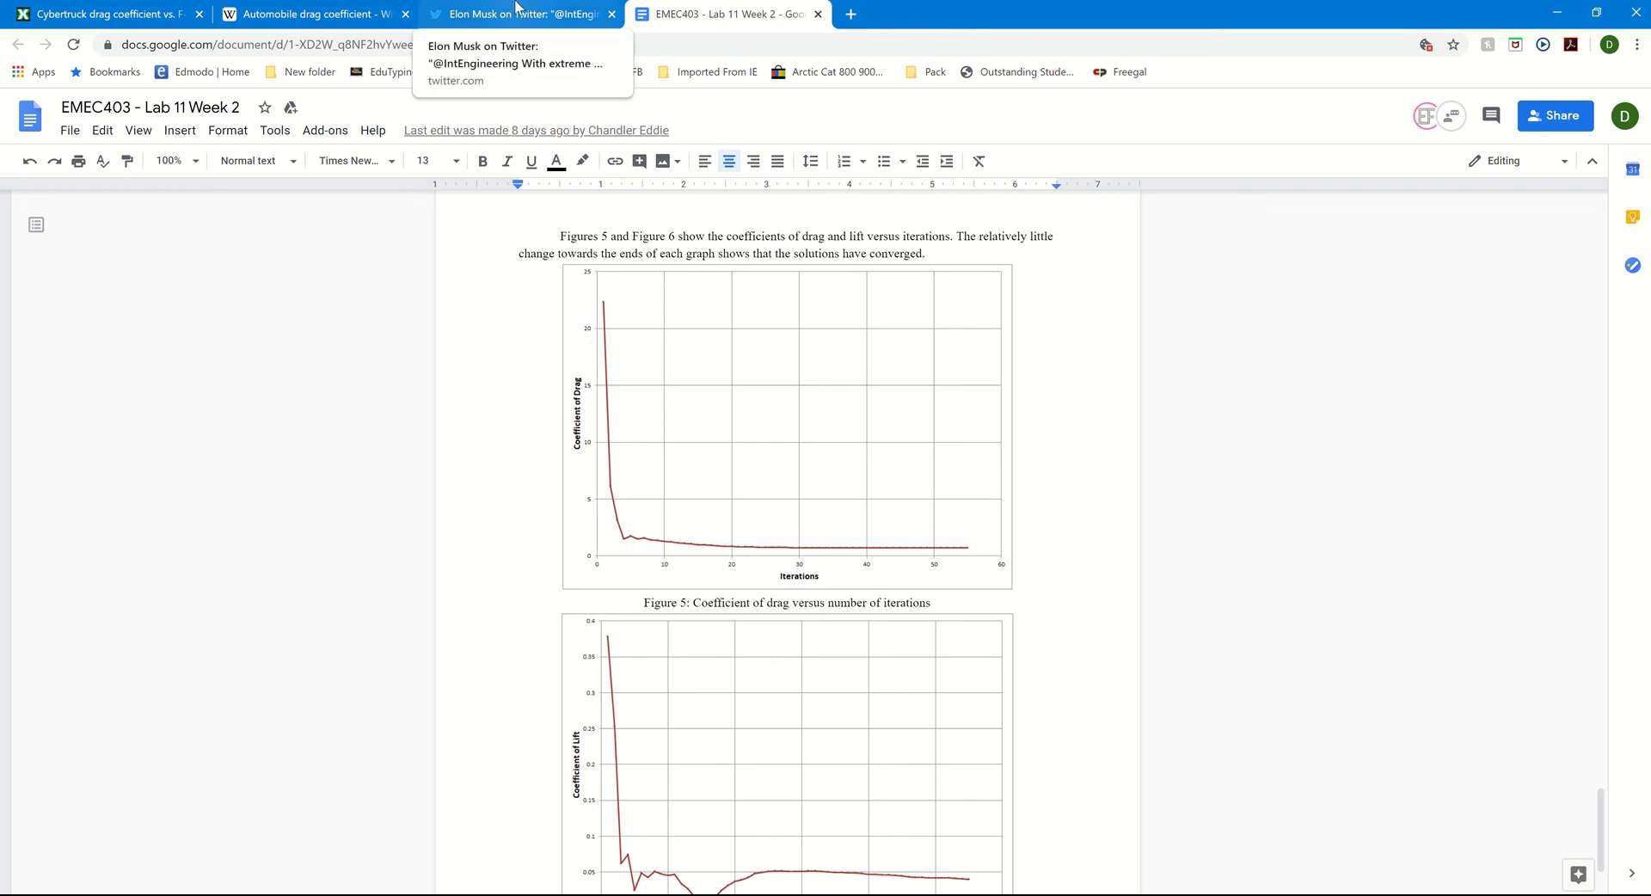
- In the browser, compare the Cybertruck aerodynamics article's drag results with Wikipedia's typical truck entry and Elon Musk's drag coefficient tweet
left_click(92, 7)
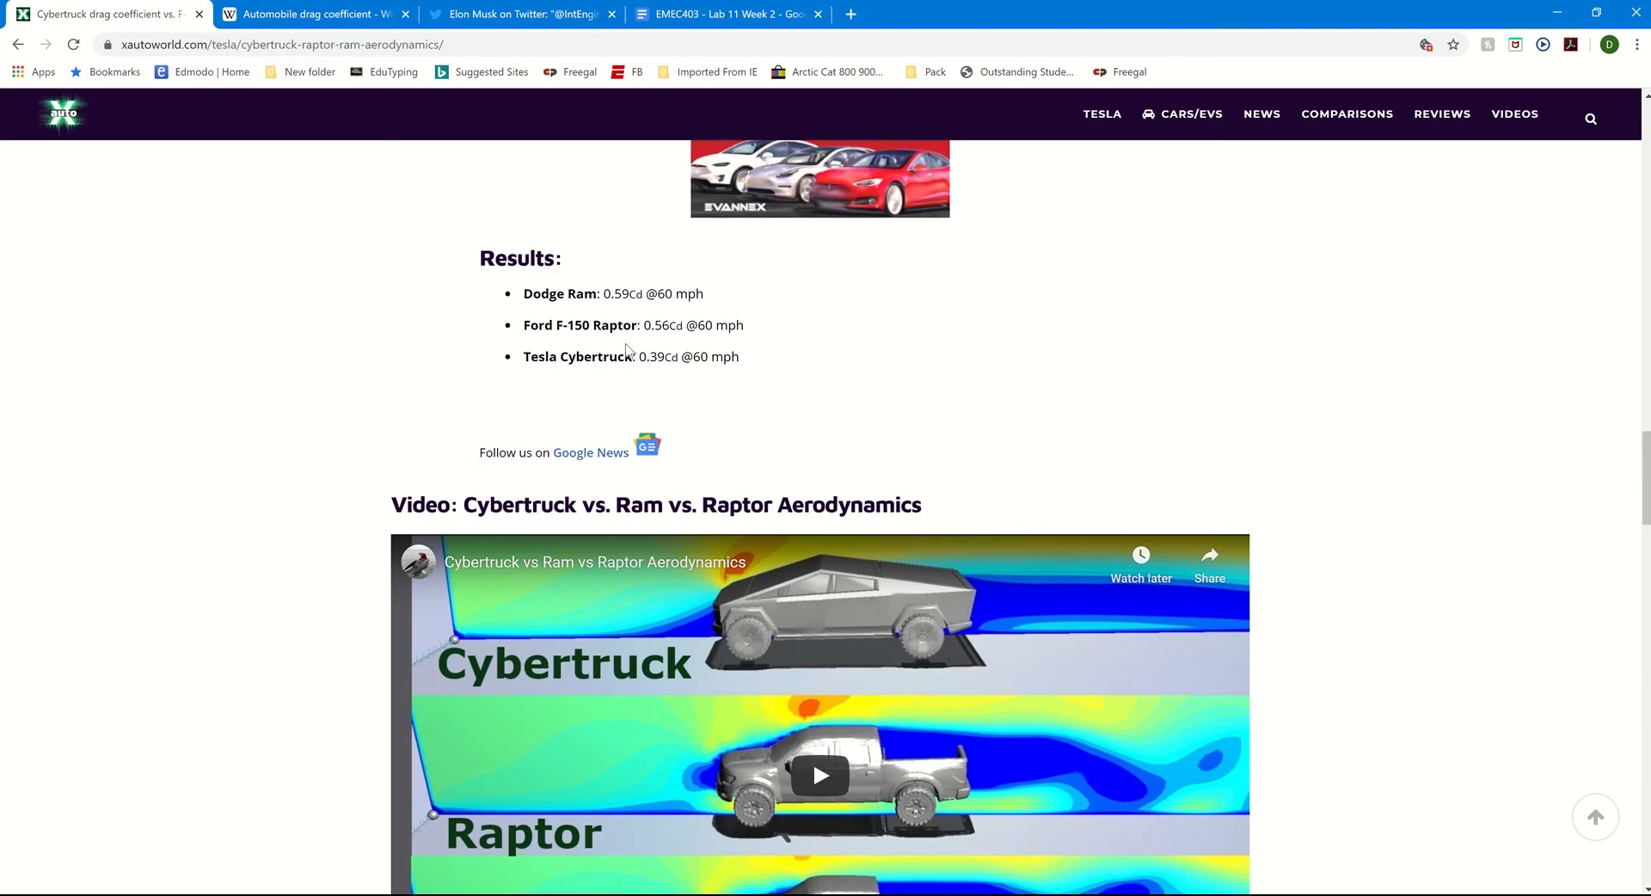
scroll(826, 373, "down", 1)
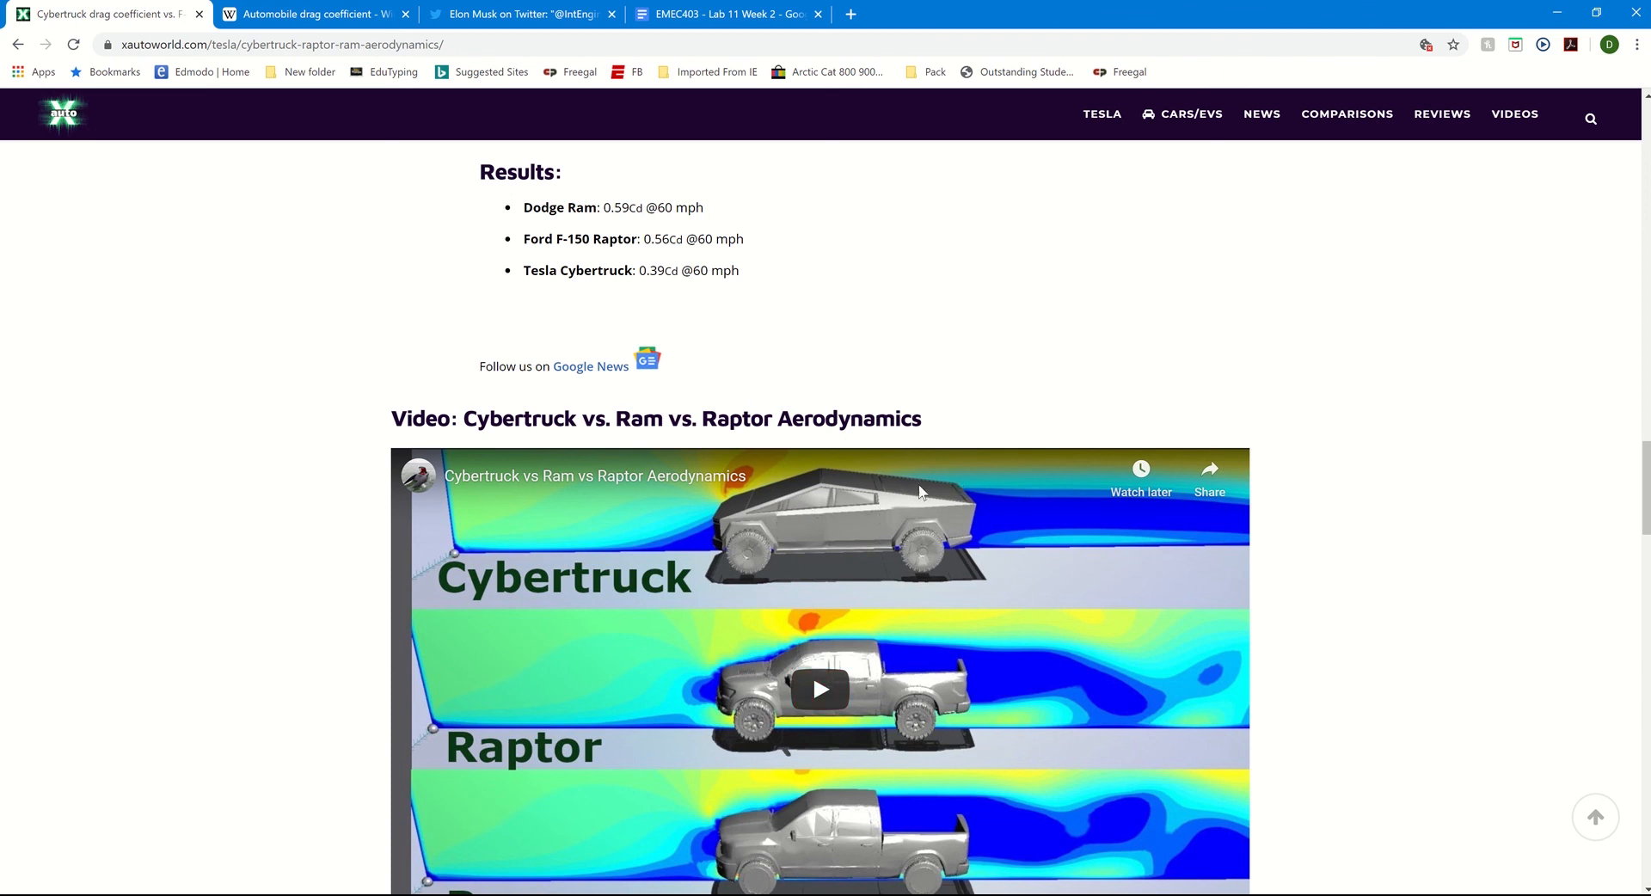
left_click(366, 13)
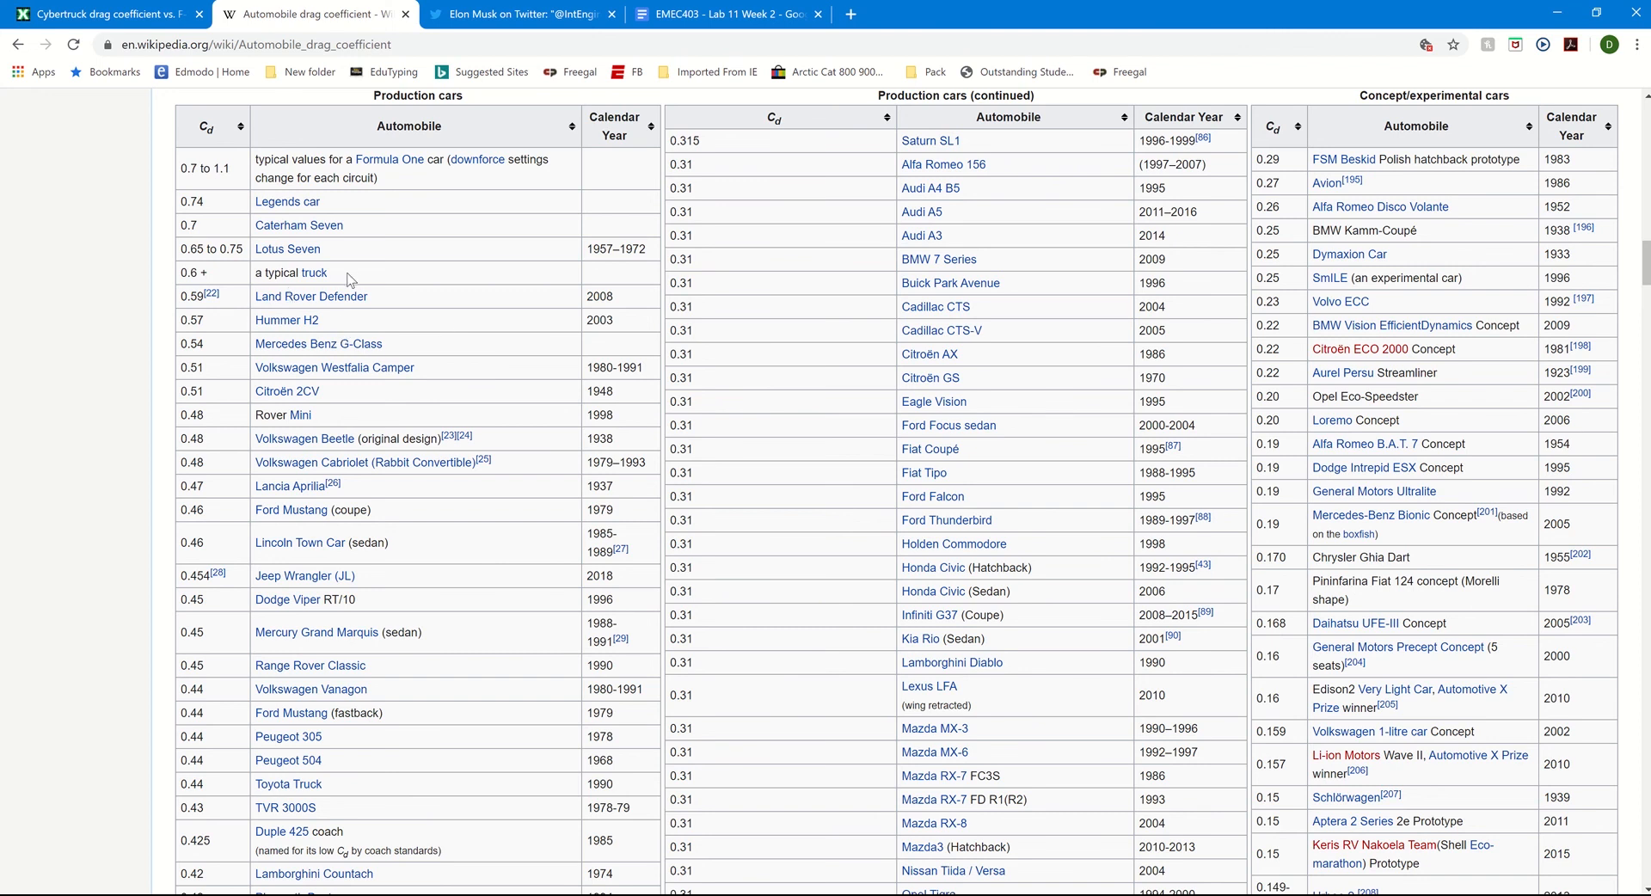
left_click_drag(348, 272, 246, 277)
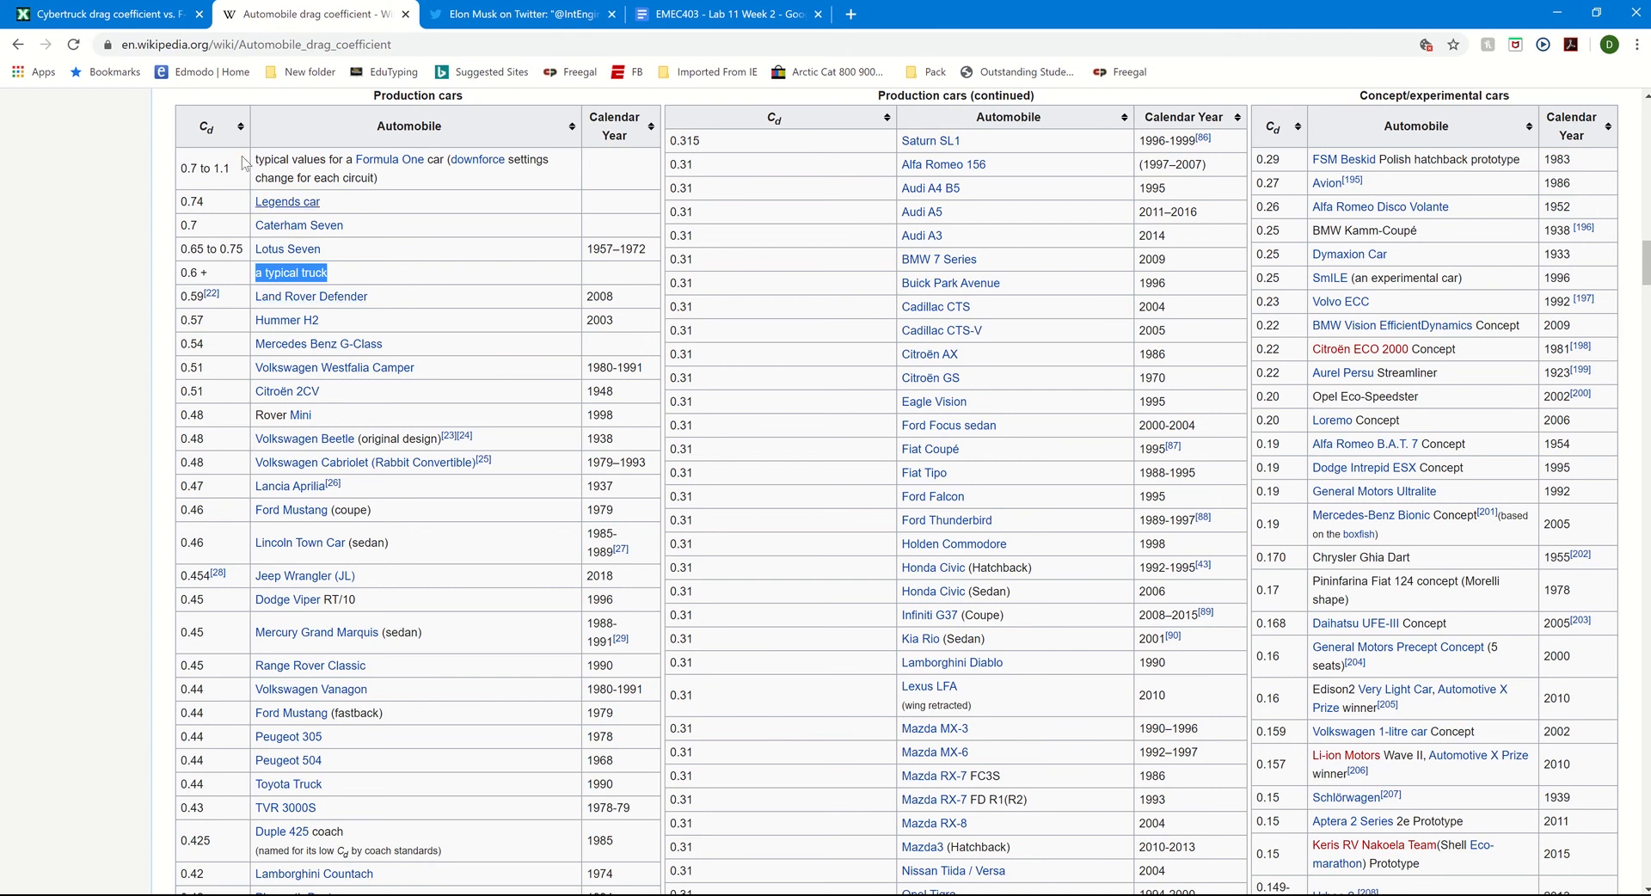
left_click(144, 9)
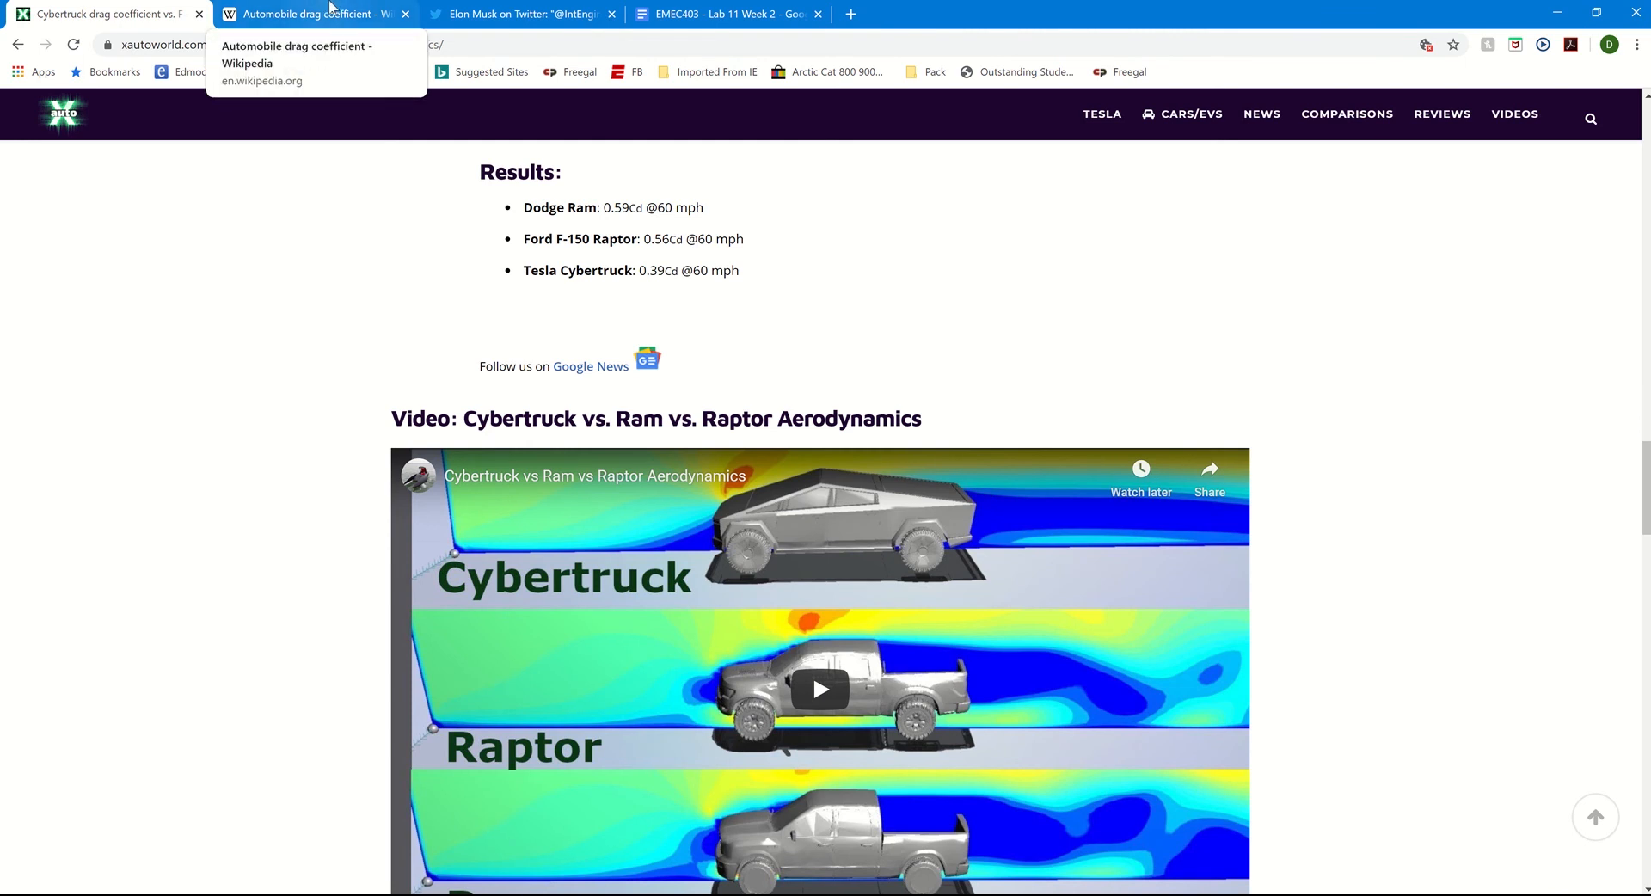
left_click(331, 7)
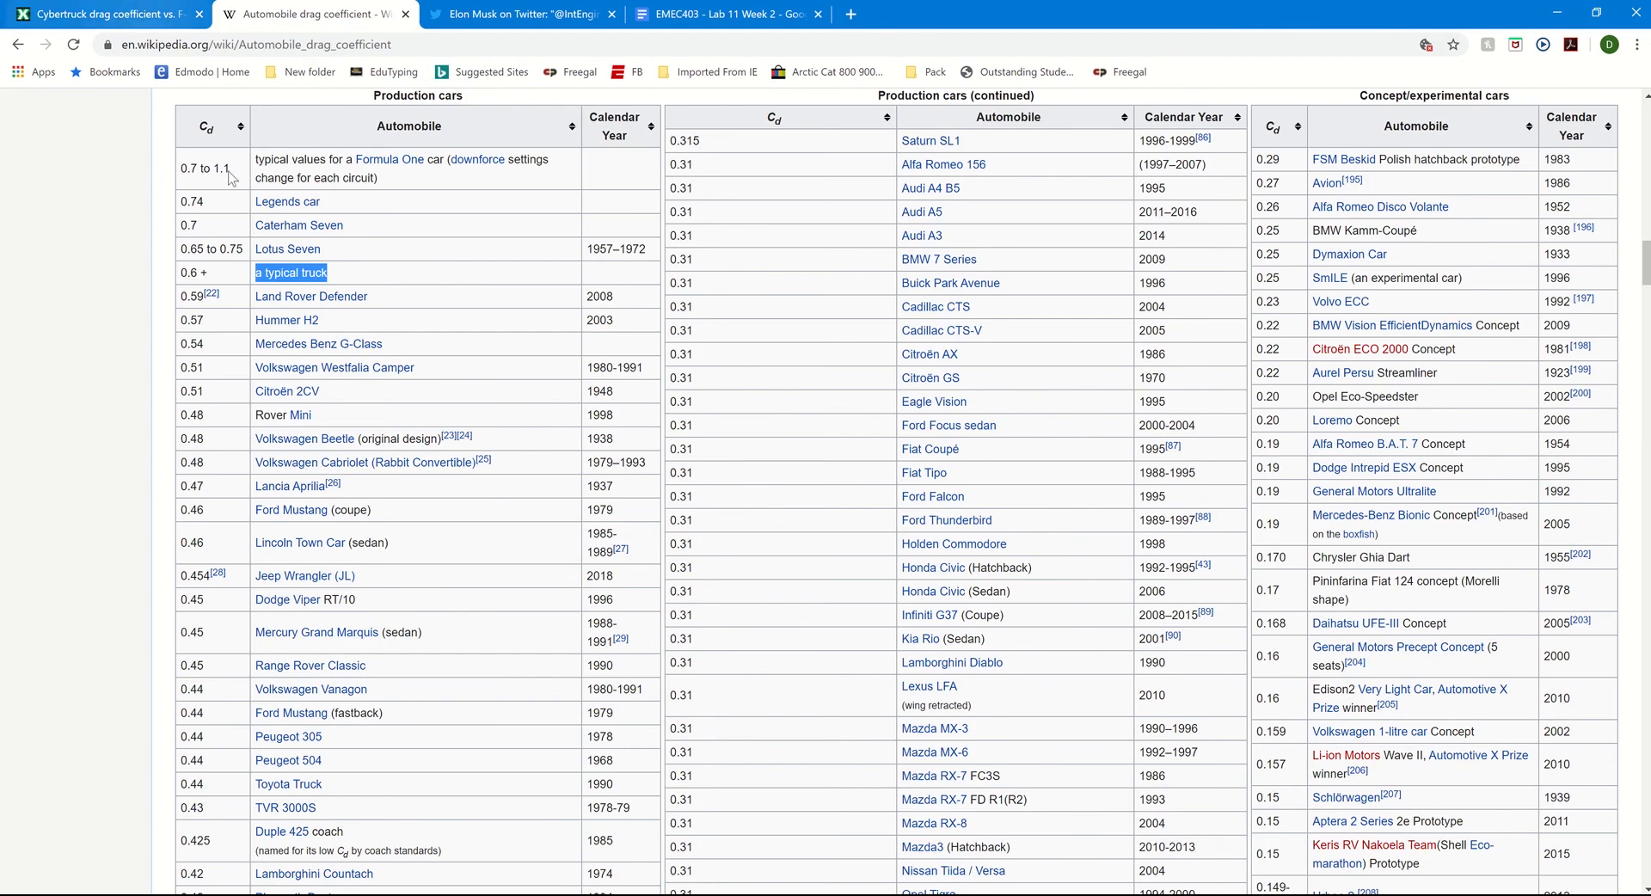
key("ctrl+Tab")
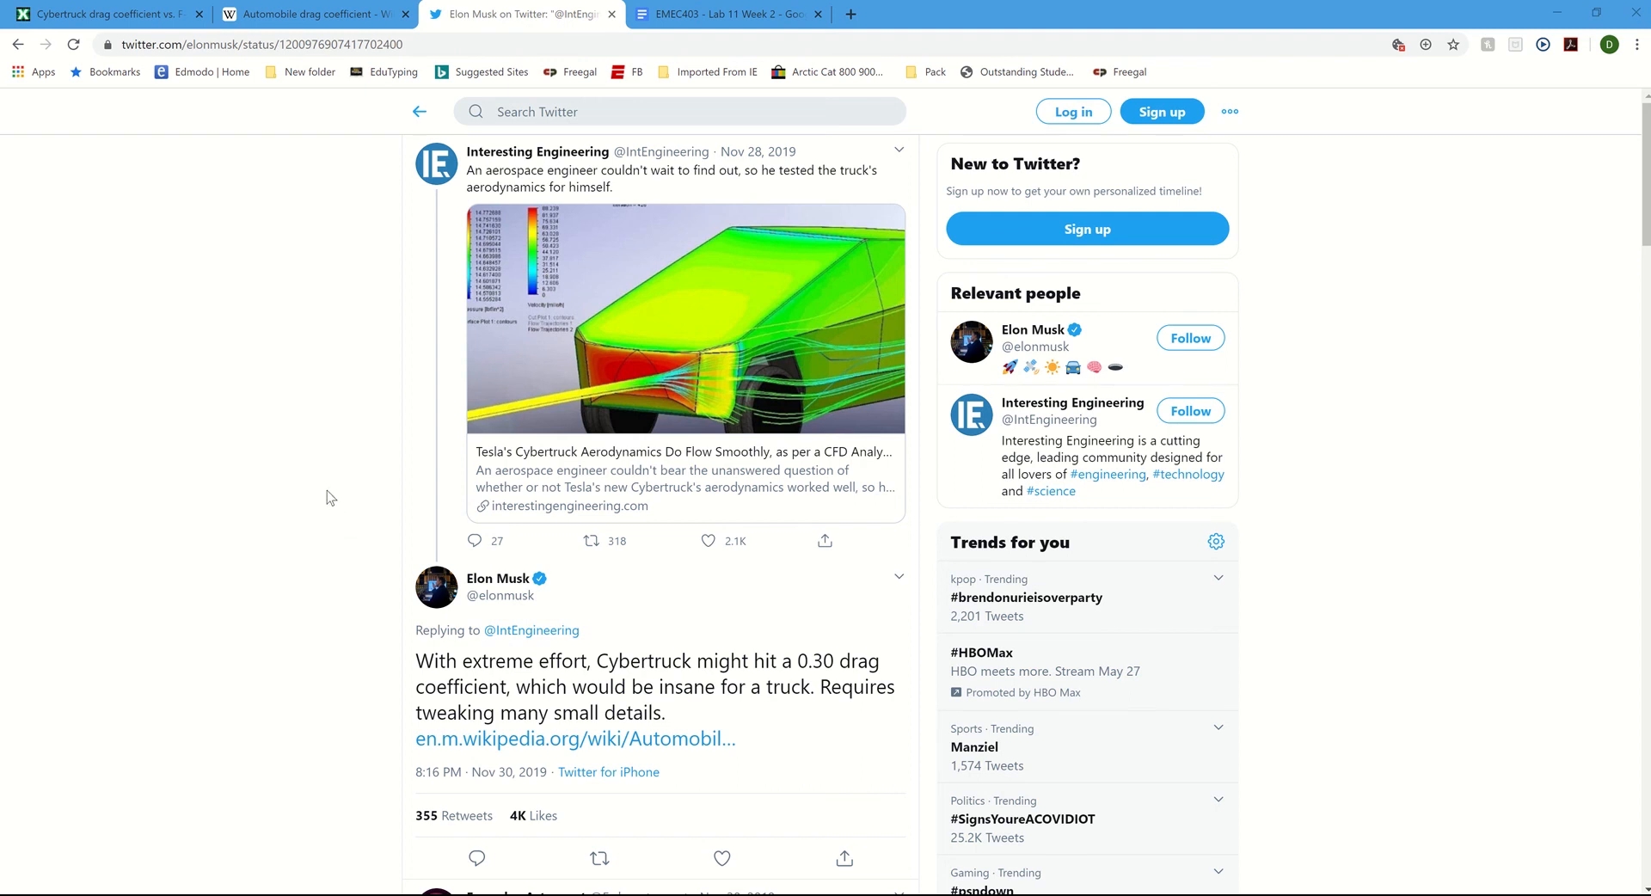
- Switch back to the Excel goal summary and check the Value cells for GG Force (Z) 1 and Cd
key("alt+Tab")
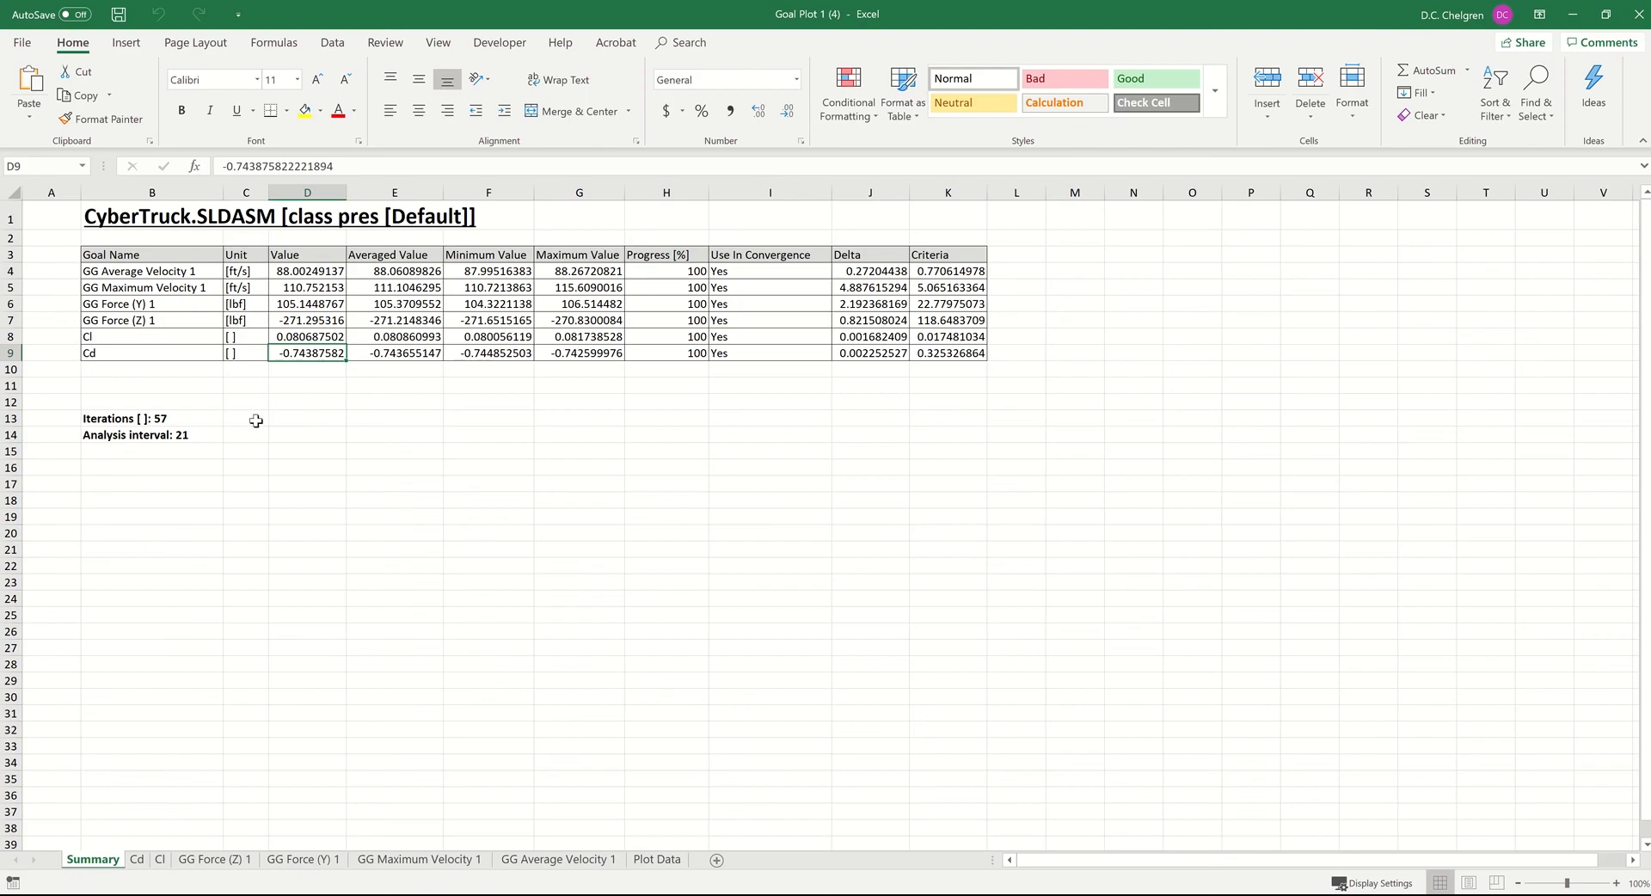
left_click(286, 402)
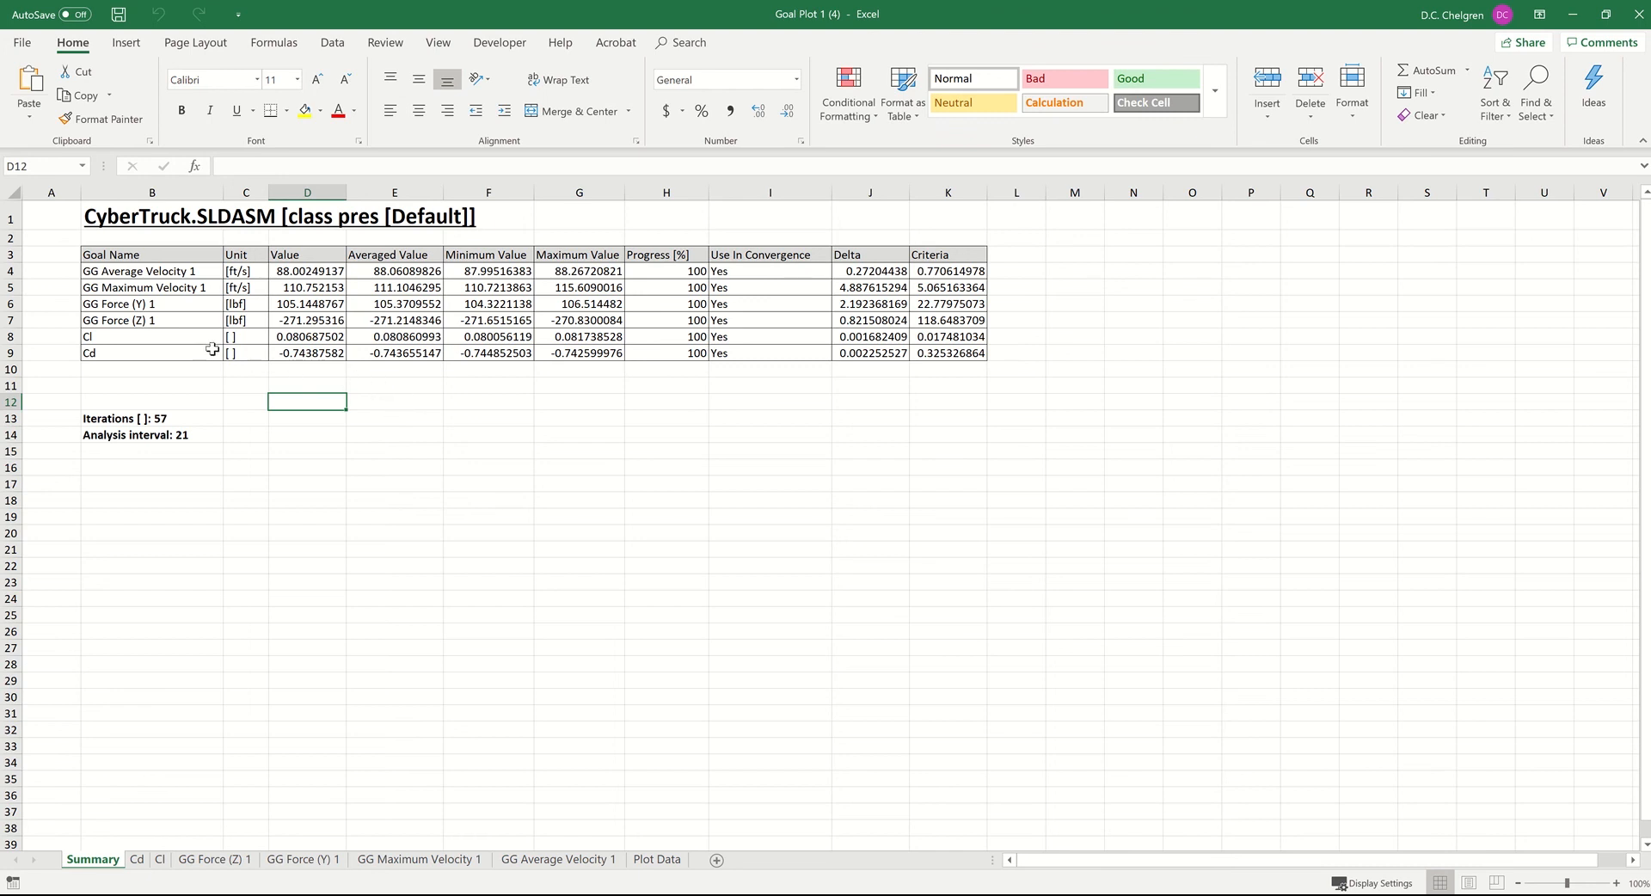
left_click(316, 322)
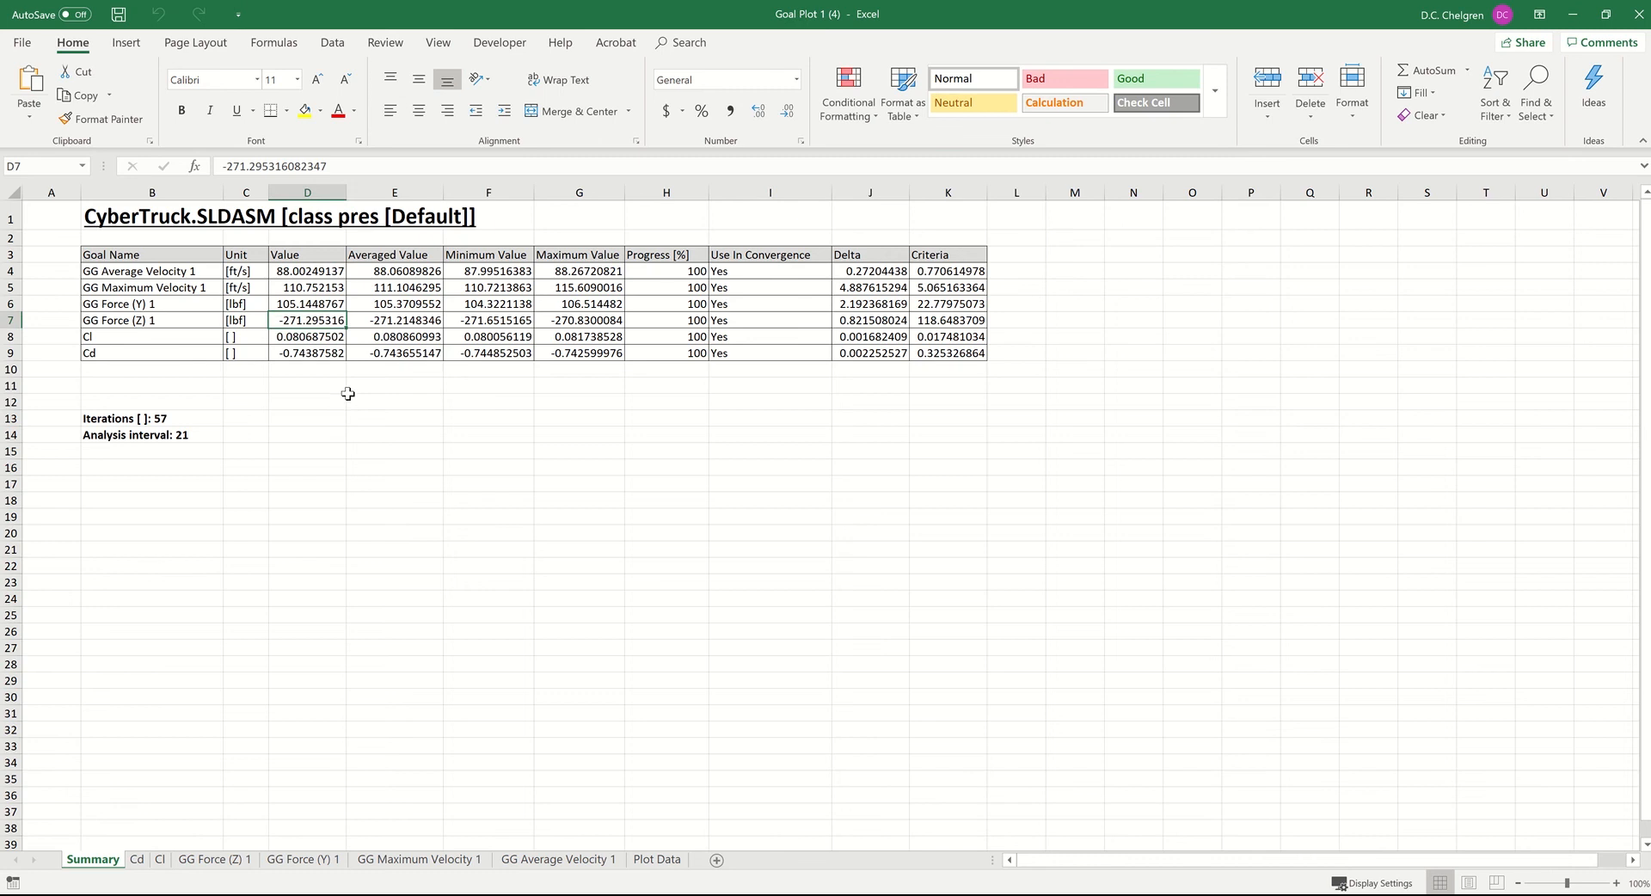
left_click(308, 354)
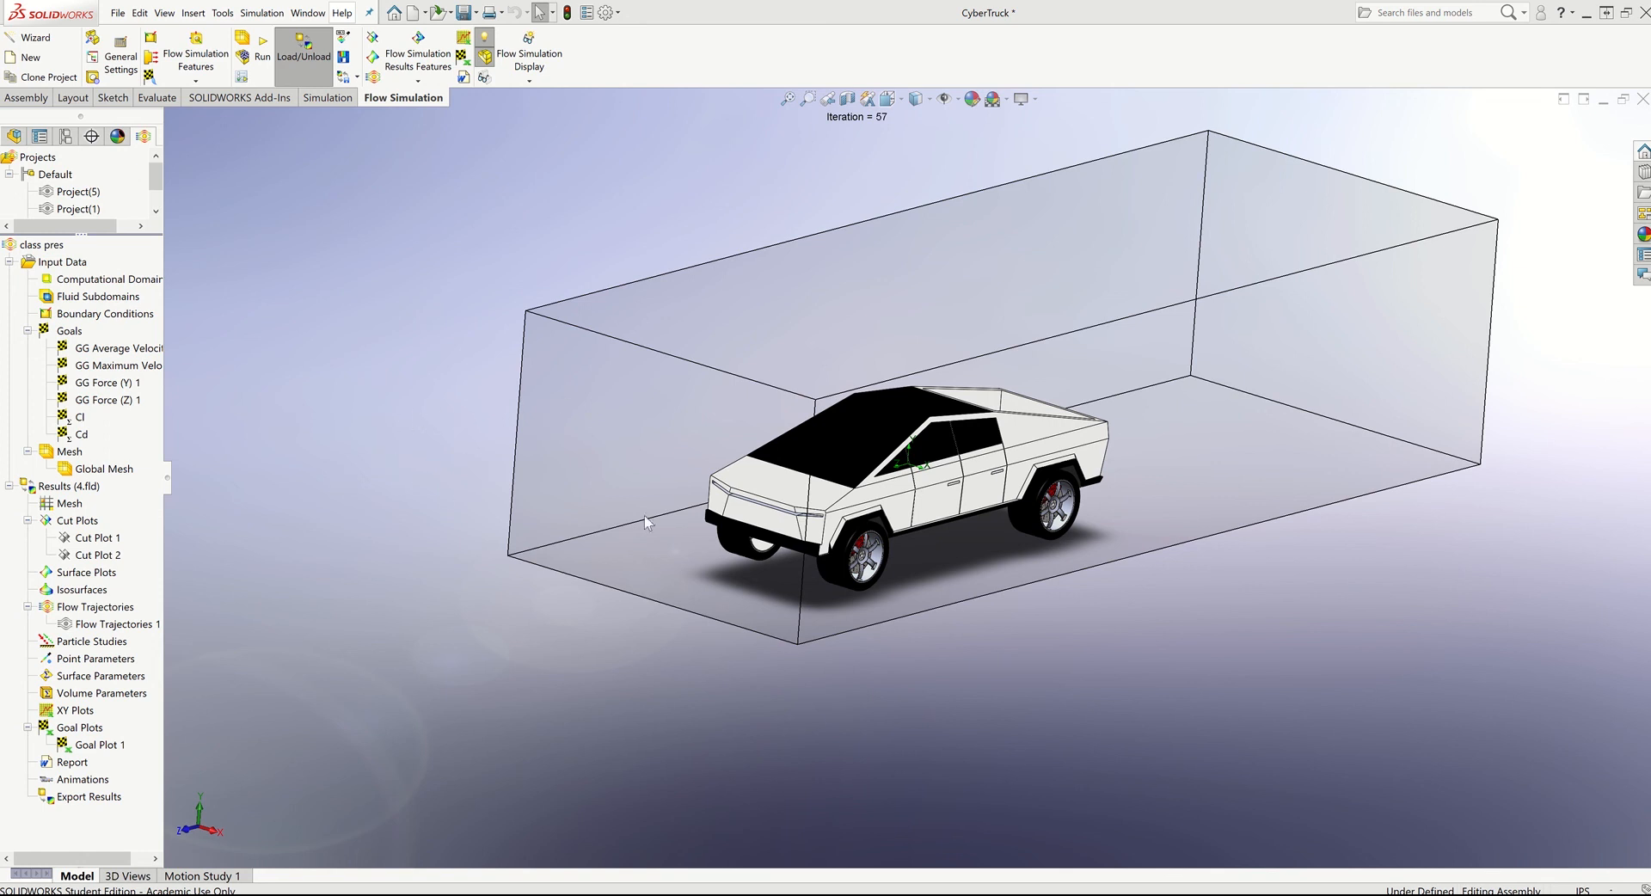
mouse_move(645, 472)
middle_mouse_down()
mouse_move(681, 471)
mouse_move(627, 488)
middle_mouse_up()
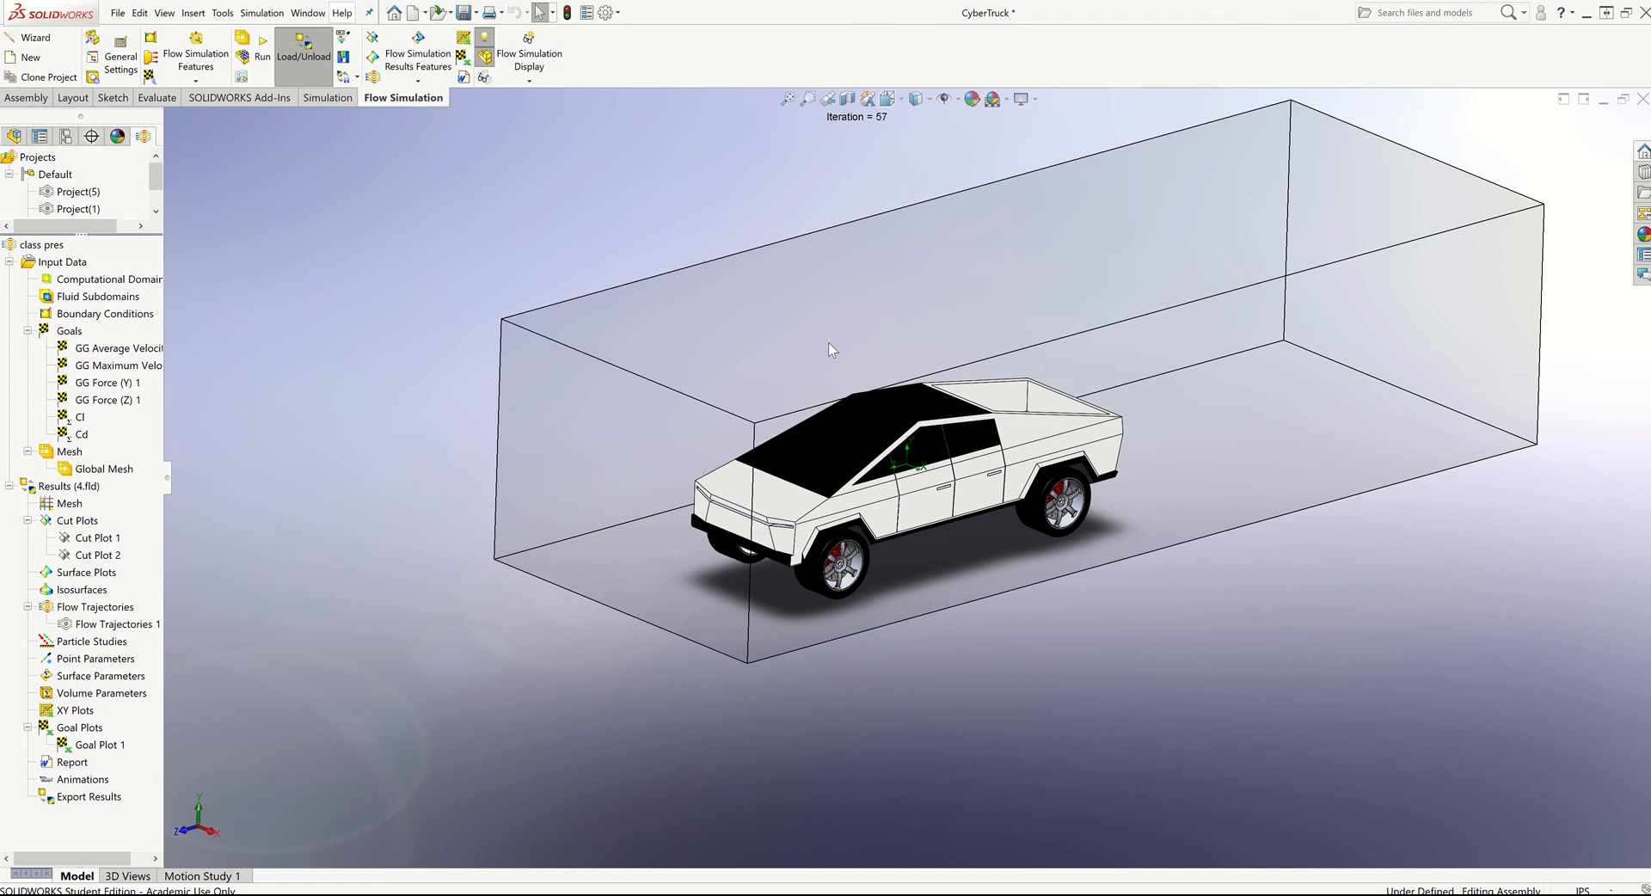
middle_click_drag(927, 569, 907, 530)
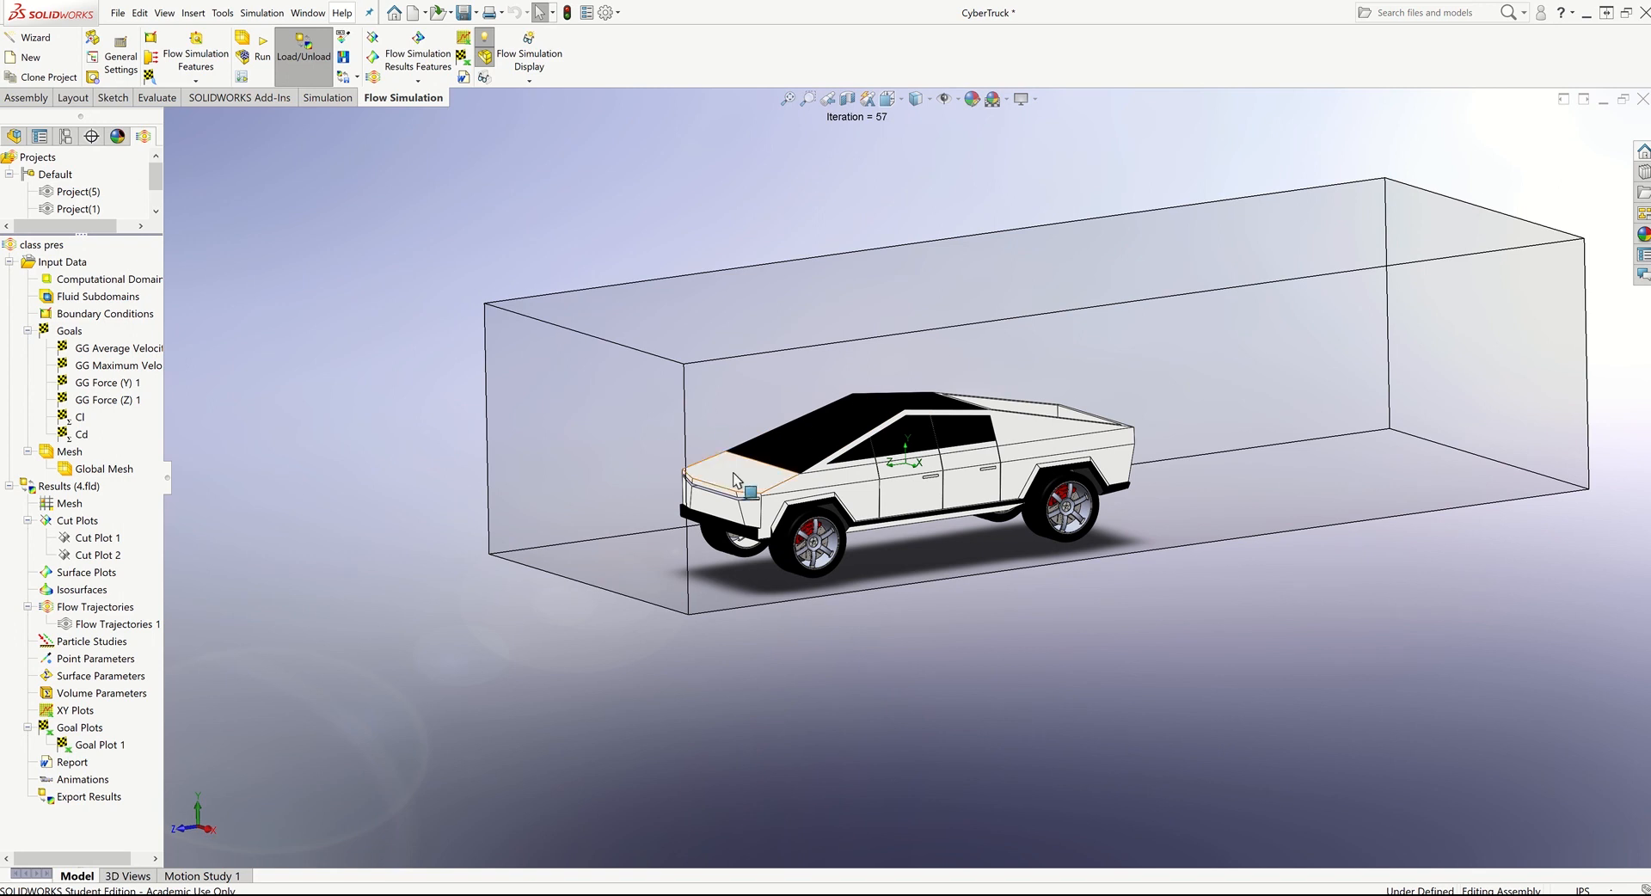
middle_click_drag(633, 411, 708, 416)
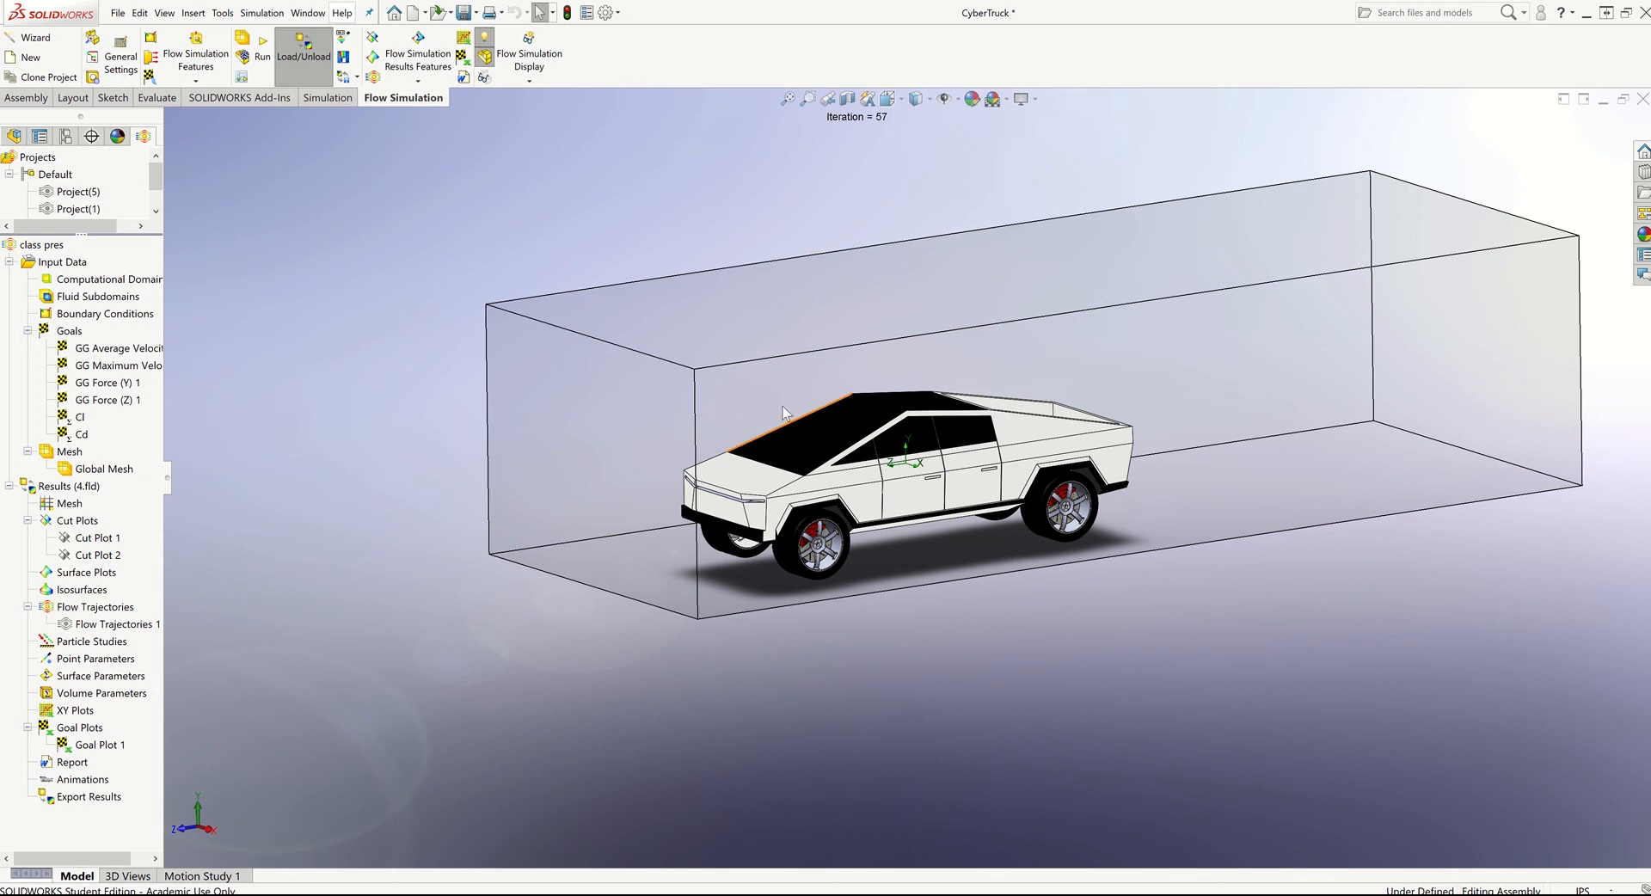
mouse_move(719, 394)
middle_mouse_down()
mouse_move(734, 397)
mouse_move(712, 406)
middle_mouse_up()
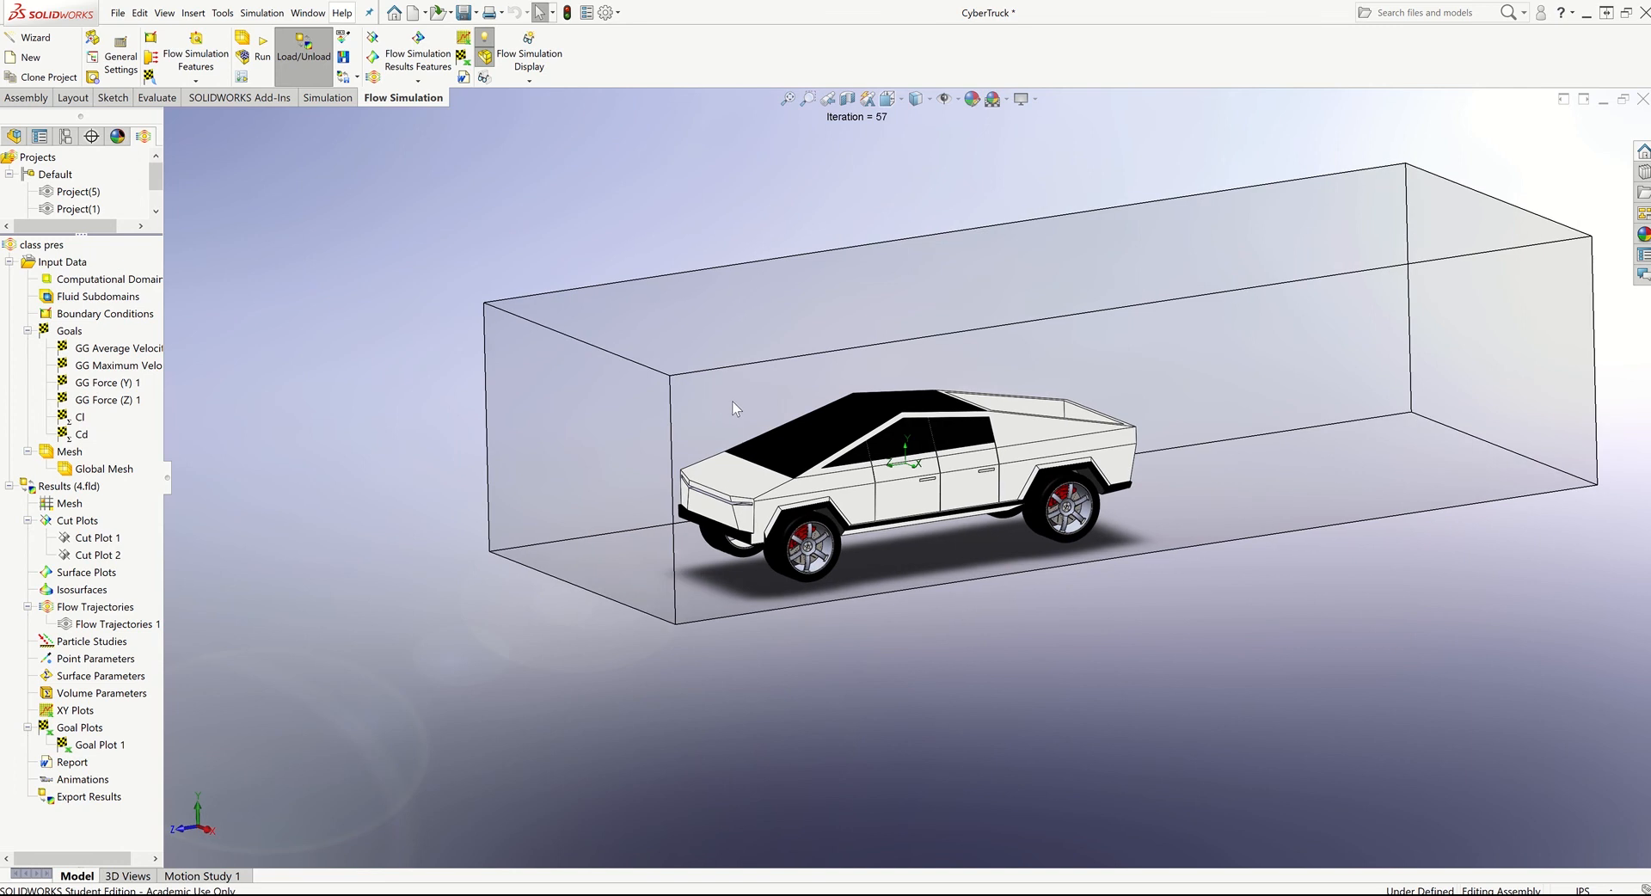